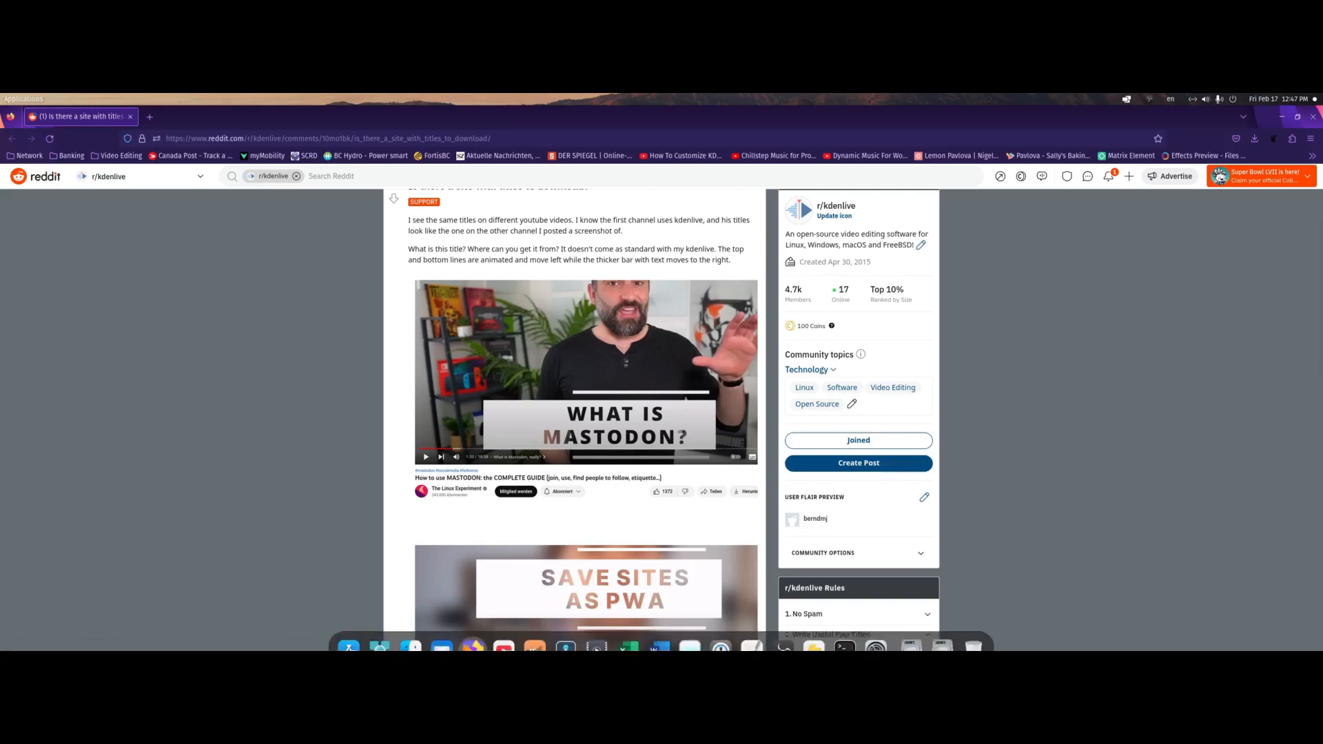
# Switch to Kdenlive and check its version in the program's About information
pyautogui.click(597, 628)
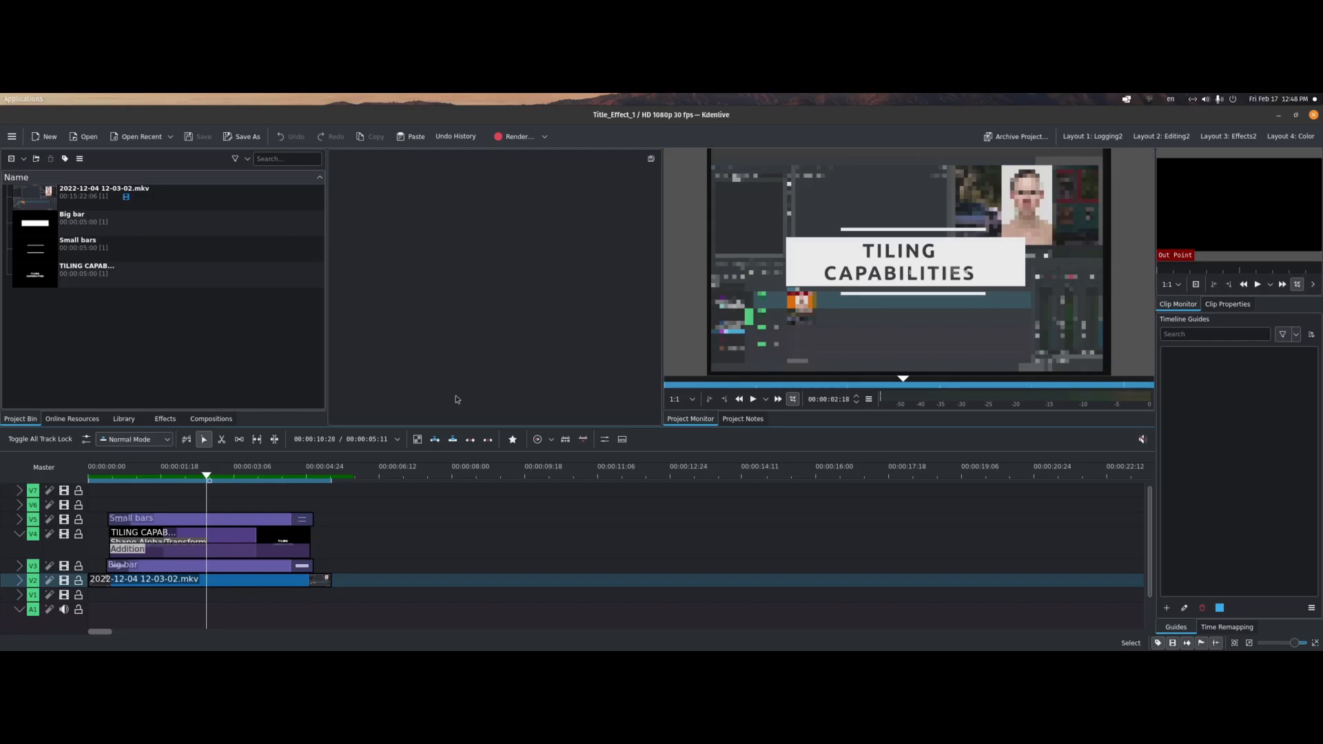
pyautogui.click(11, 136)
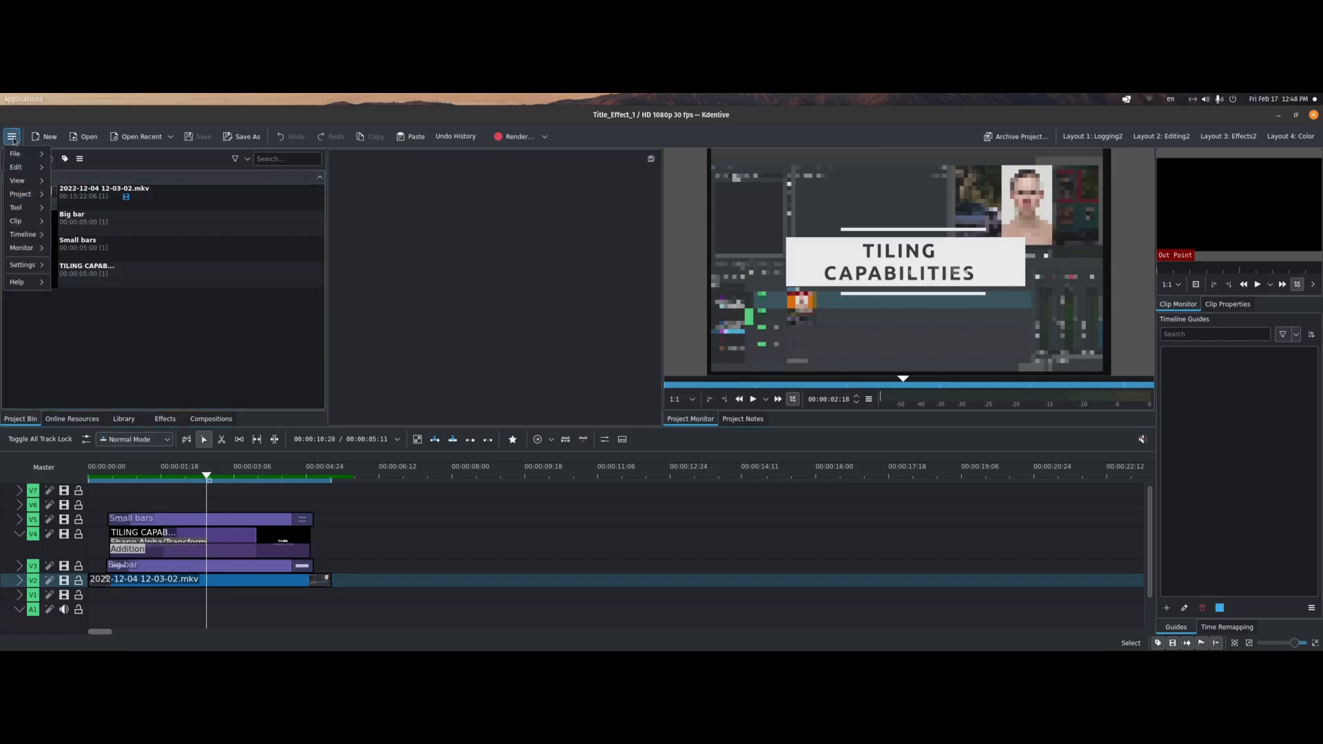
pyautogui.moveTo(26, 282)
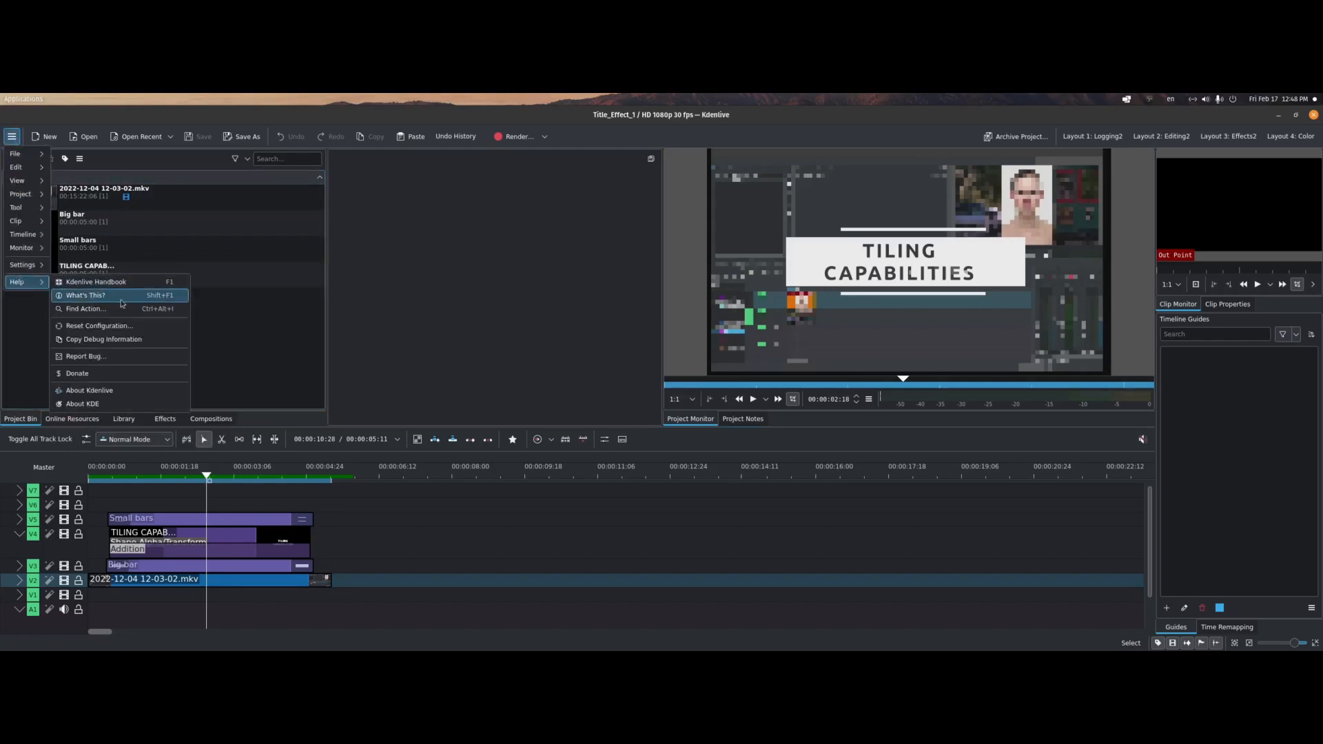
pyautogui.click(131, 390)
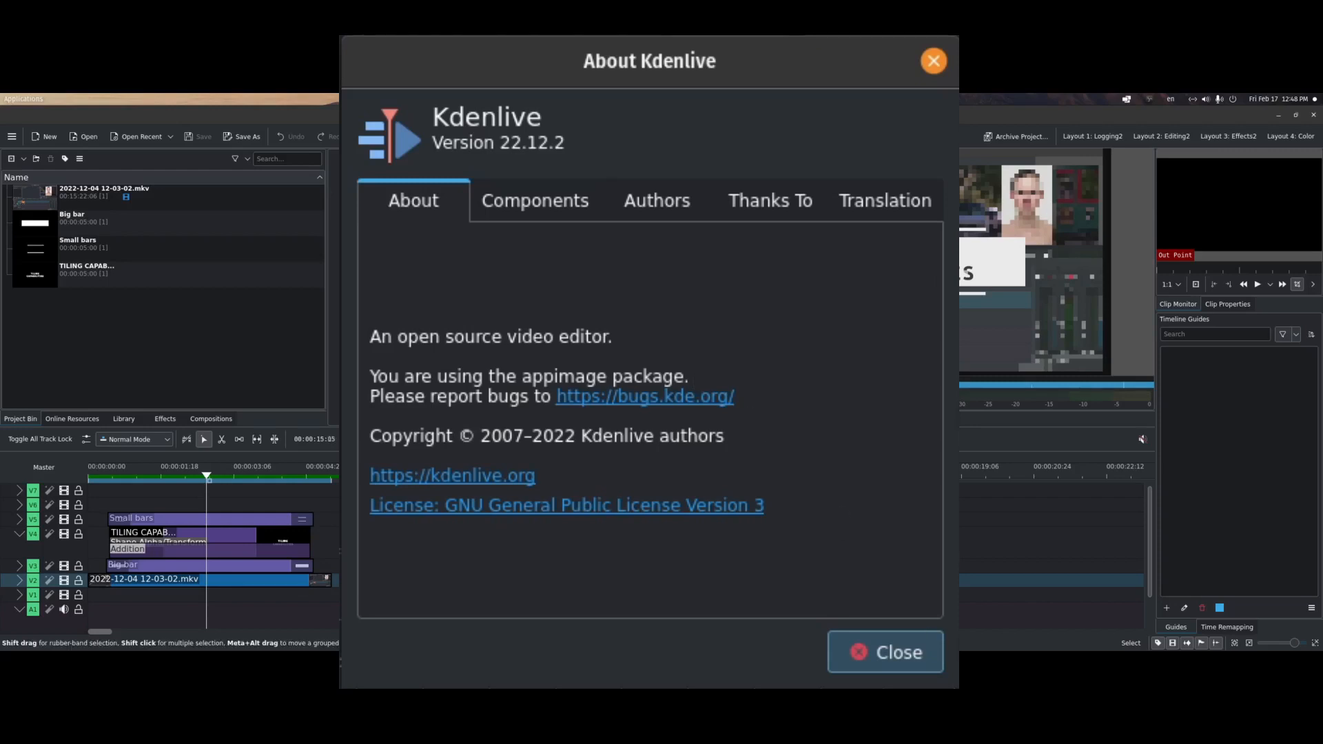
pyautogui.click(886, 652)
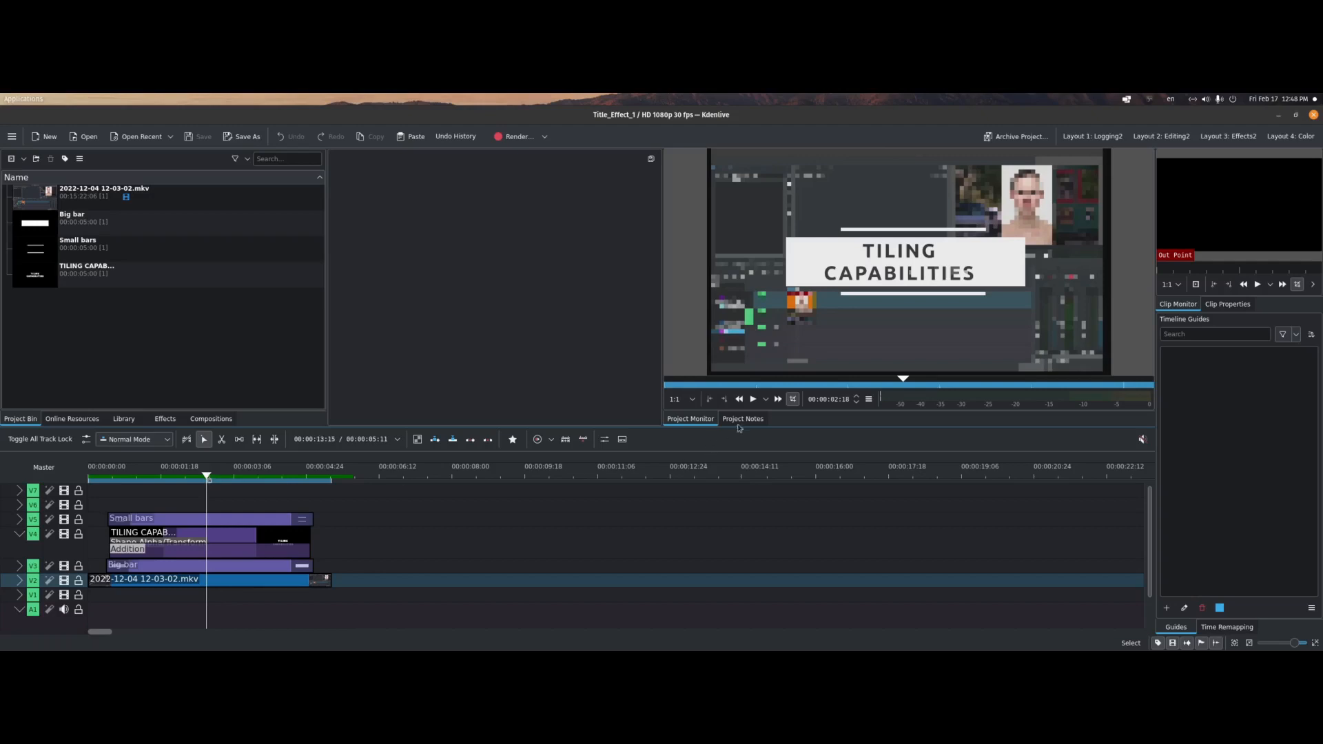
# Play back the existing TILING CAPABILITIES title animation in the project monitor
pyautogui.click(765, 399)
pyautogui.click(781, 441)
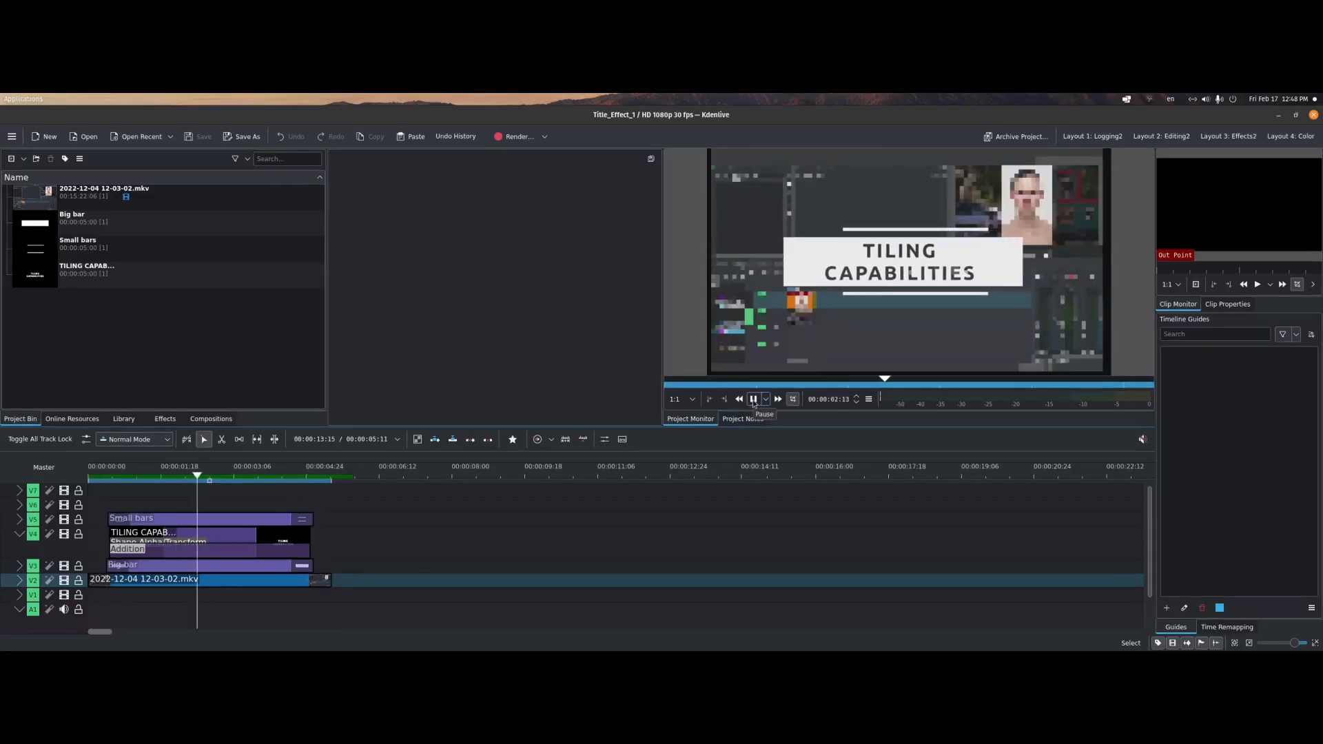
pyautogui.click(753, 403)
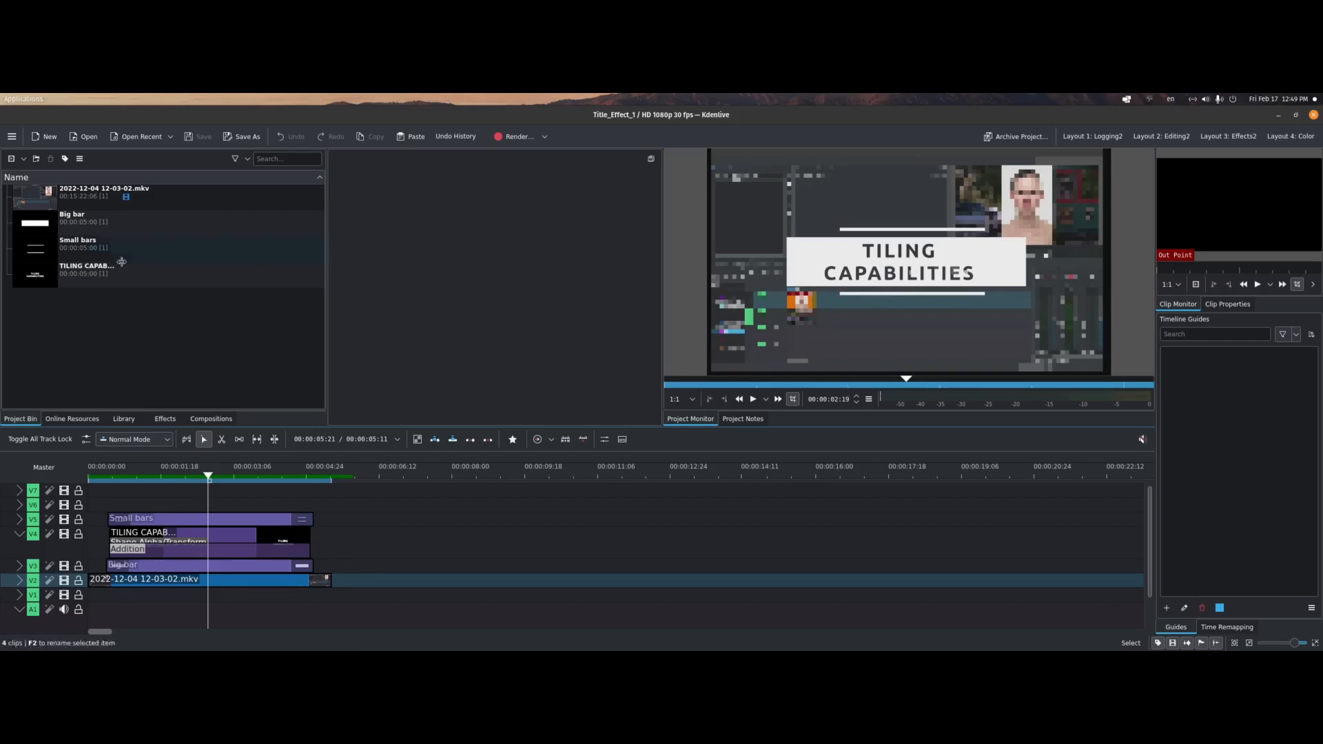
# Start a new title clip with the video background shown and draw a white rectangle about 1136 × 229 px over the big bar
pyautogui.click(25, 159)
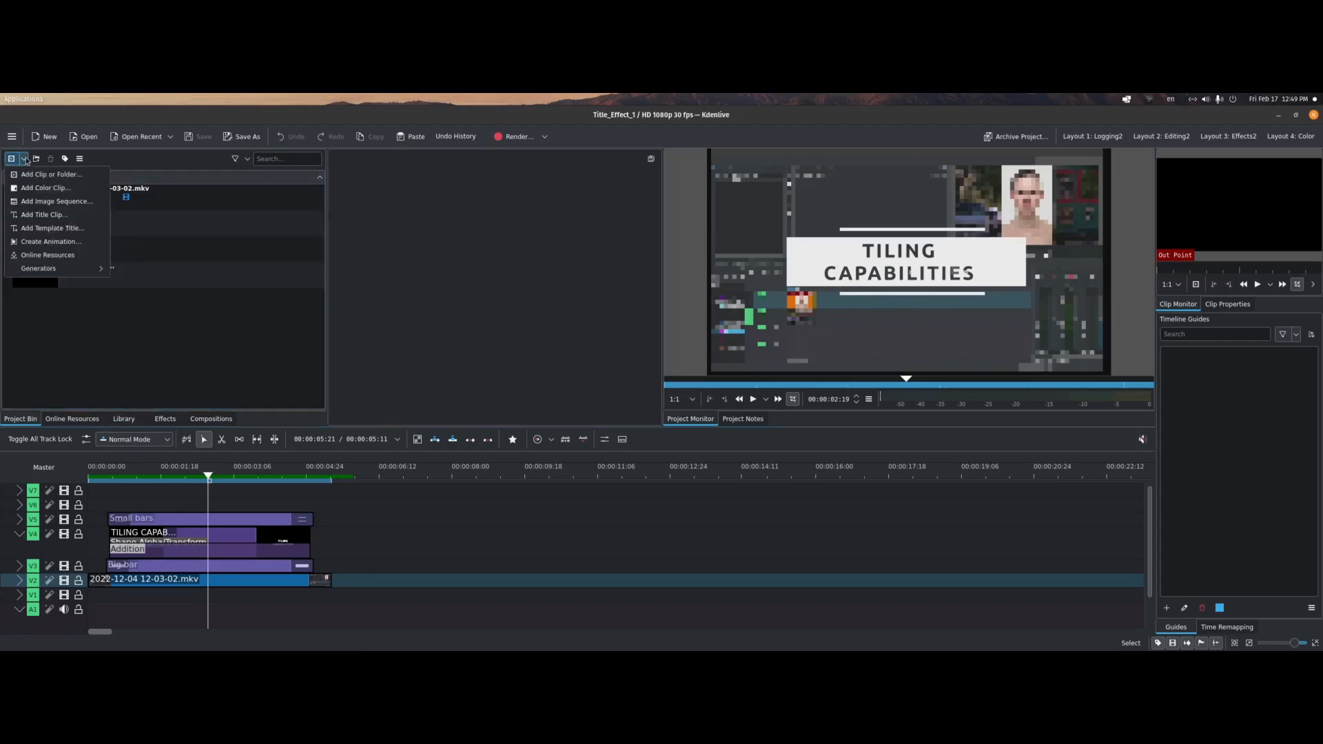
pyautogui.click(41, 215)
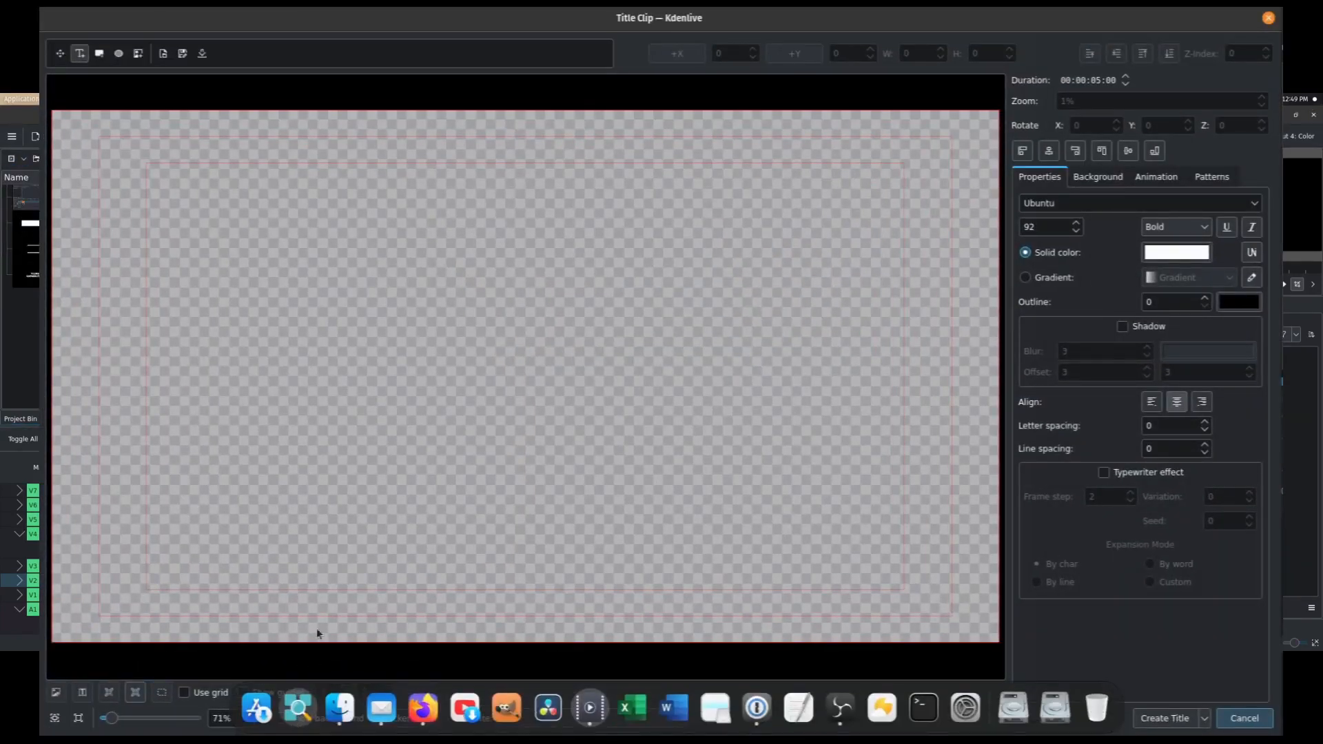
pyautogui.click(279, 718)
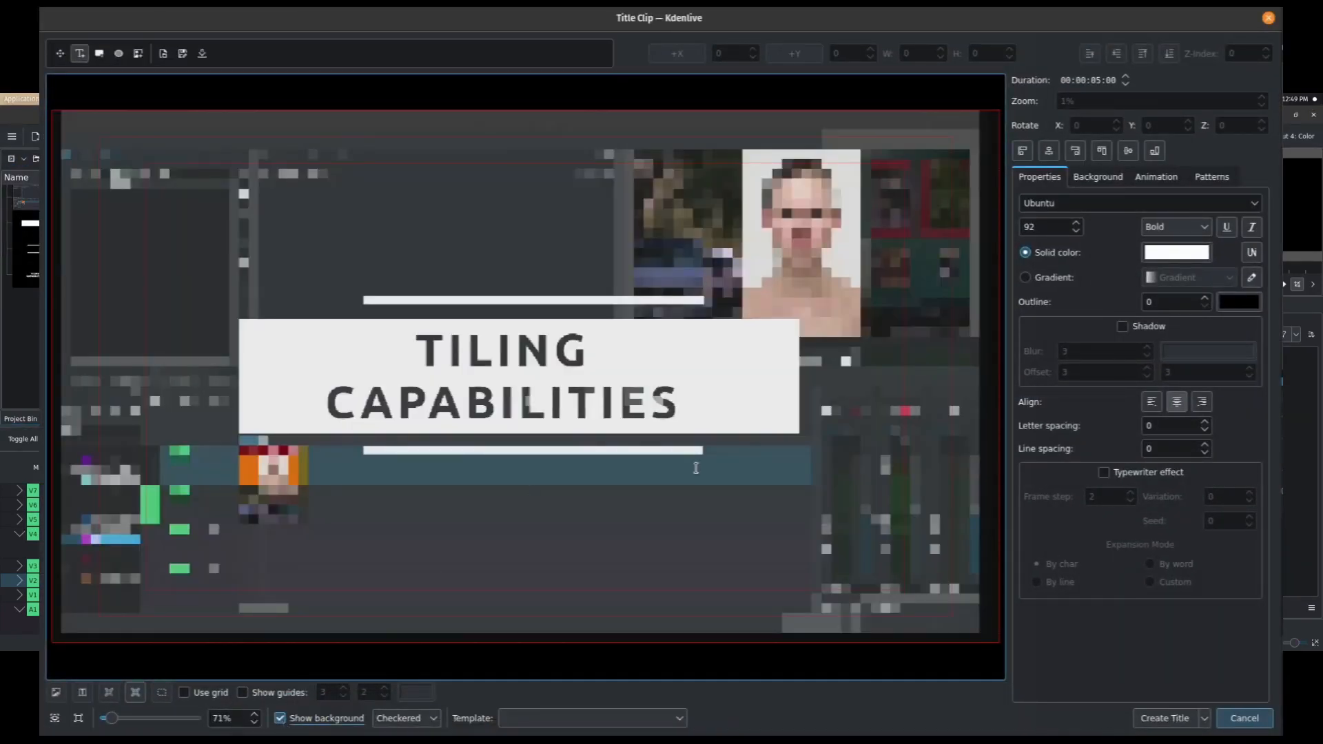
pyautogui.click(100, 54)
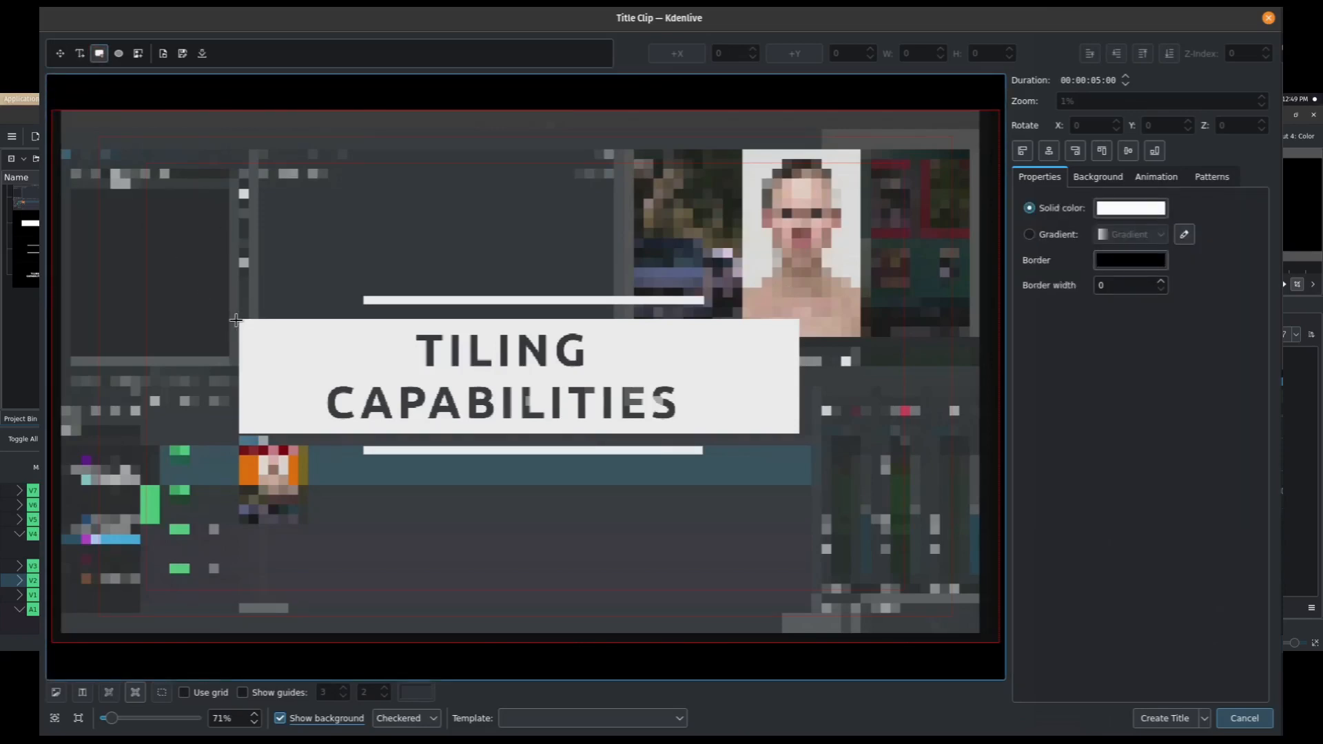
pyautogui.moveTo(238, 318)
pyautogui.mouseDown()
pyautogui.moveTo(729, 375)
pyautogui.moveTo(798, 432)
pyautogui.mouseUp()
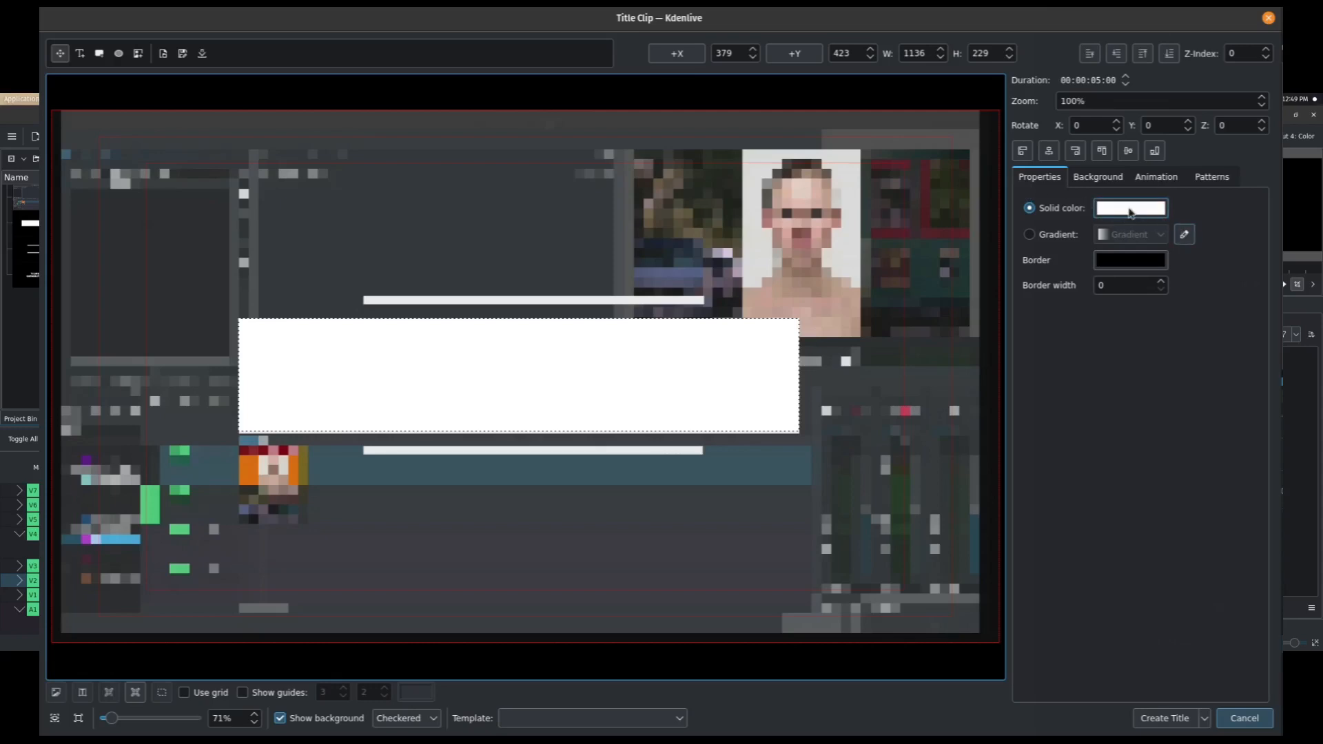
# Keep the rectangle's white fill, centre it horizontally and vertically in the frame, and create the title
pyautogui.click(1129, 208)
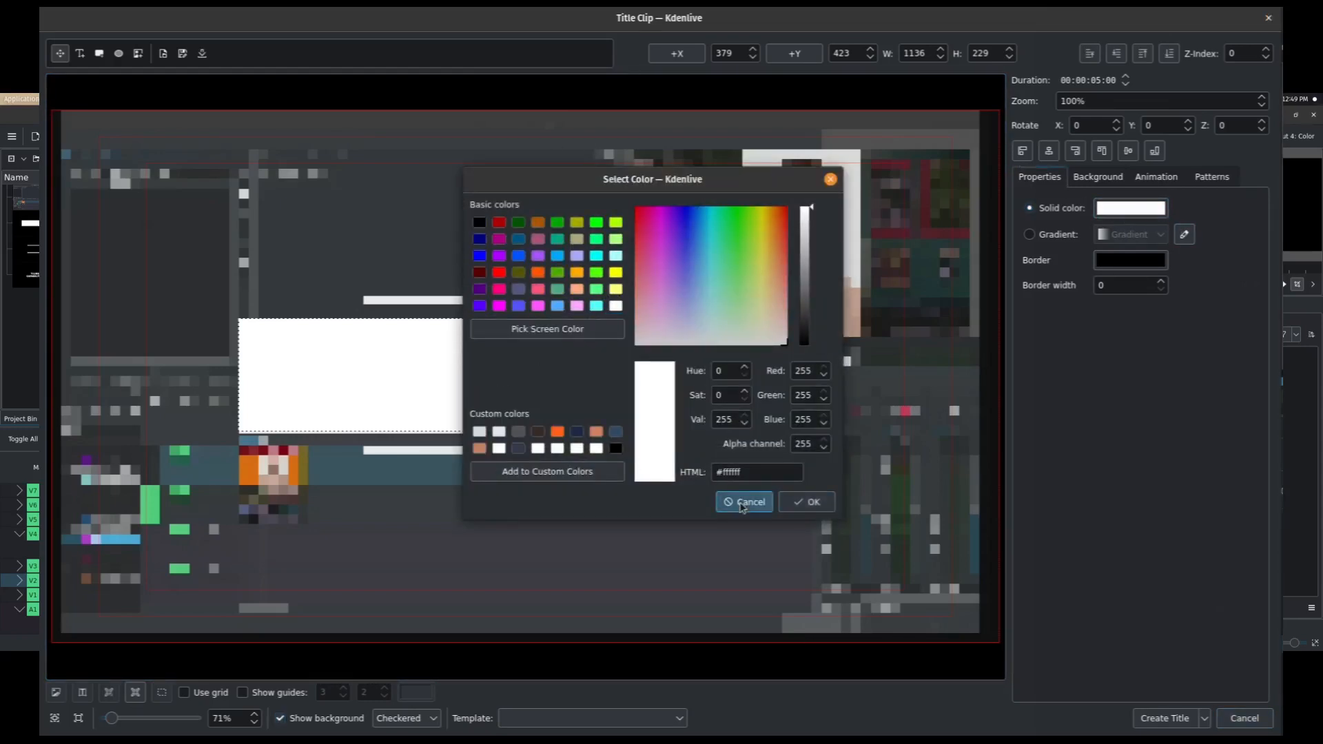
pyautogui.click(742, 503)
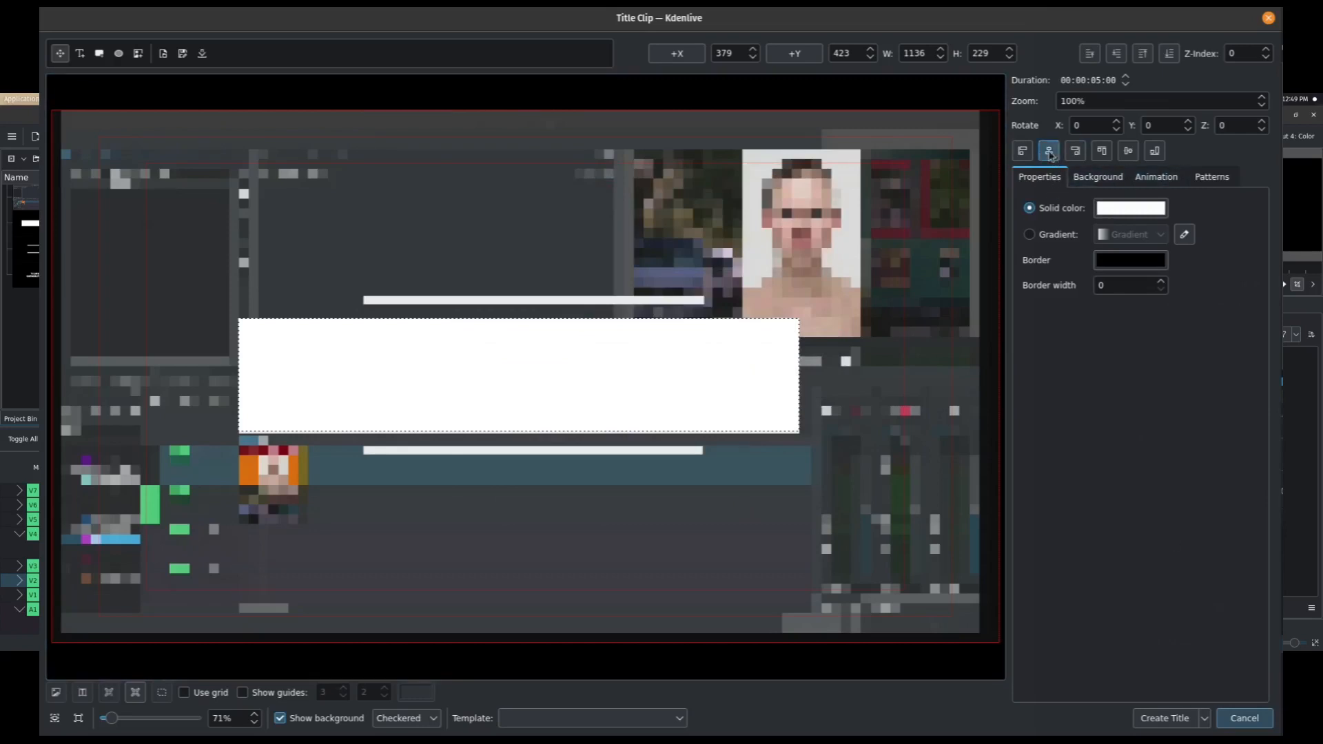
pyautogui.click(1049, 152)
pyautogui.click(1128, 151)
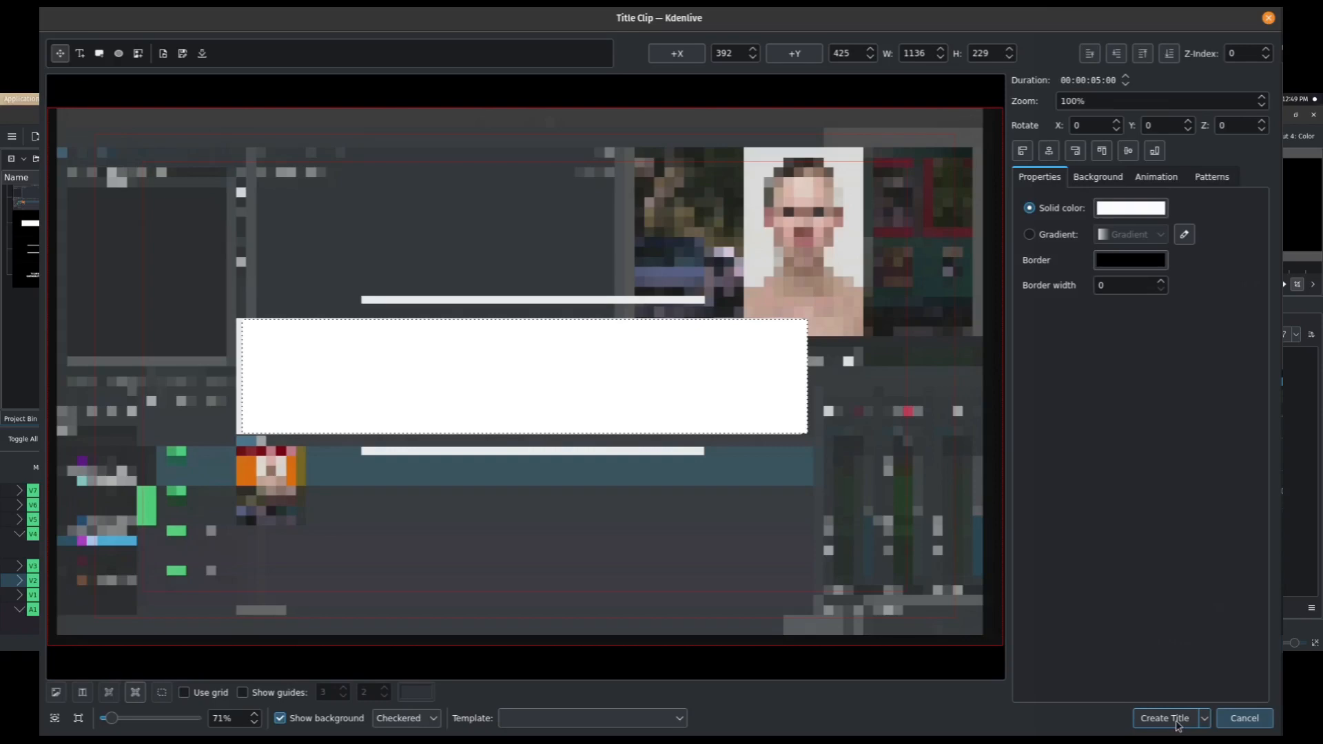
pyautogui.click(1165, 719)
# Rename the new title clip in the project bin as "Big White Bar"
pyautogui.click(75, 297)
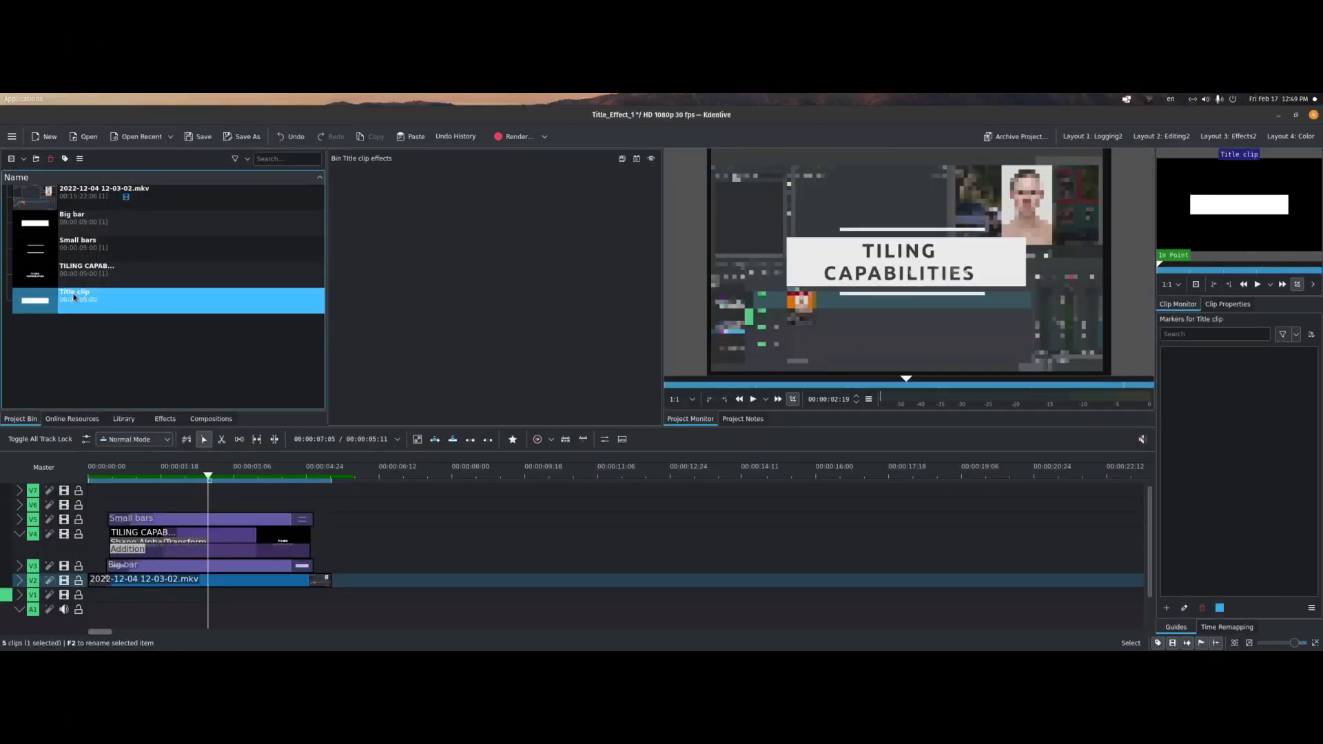
pyautogui.click(73, 294)
pyautogui.write('Big White Bar')
pyautogui.press('Return')
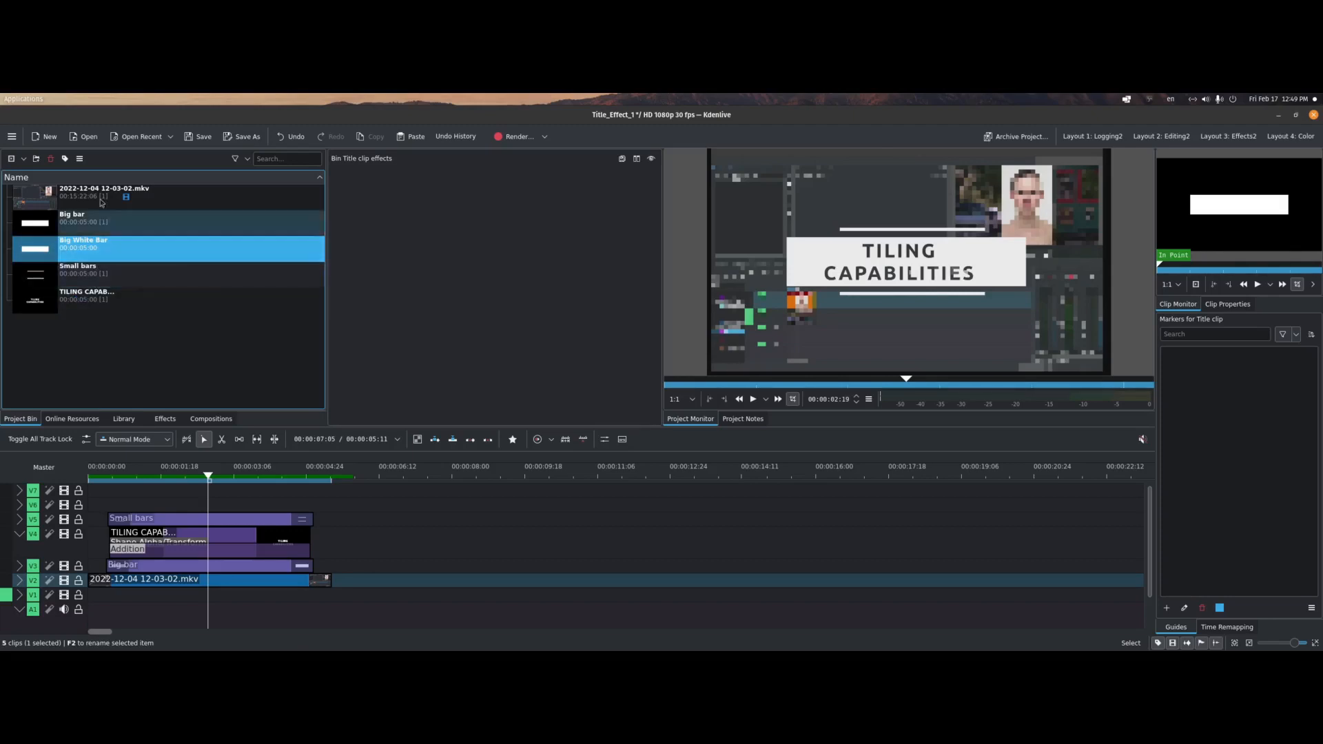
# In another new title clip, draw thin white bars over the existing ones: upper about 692 × 17 px, lower about 690 × 15 px
pyautogui.click(24, 159)
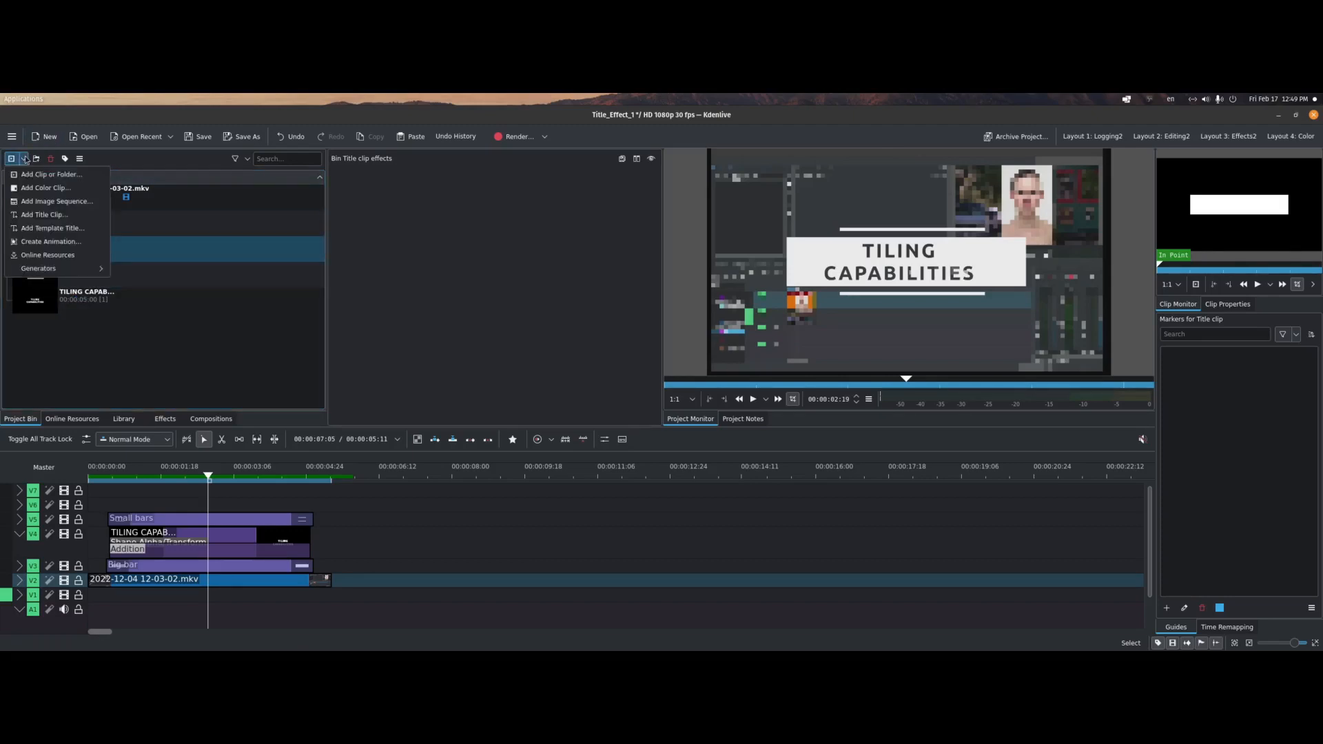
pyautogui.click(45, 214)
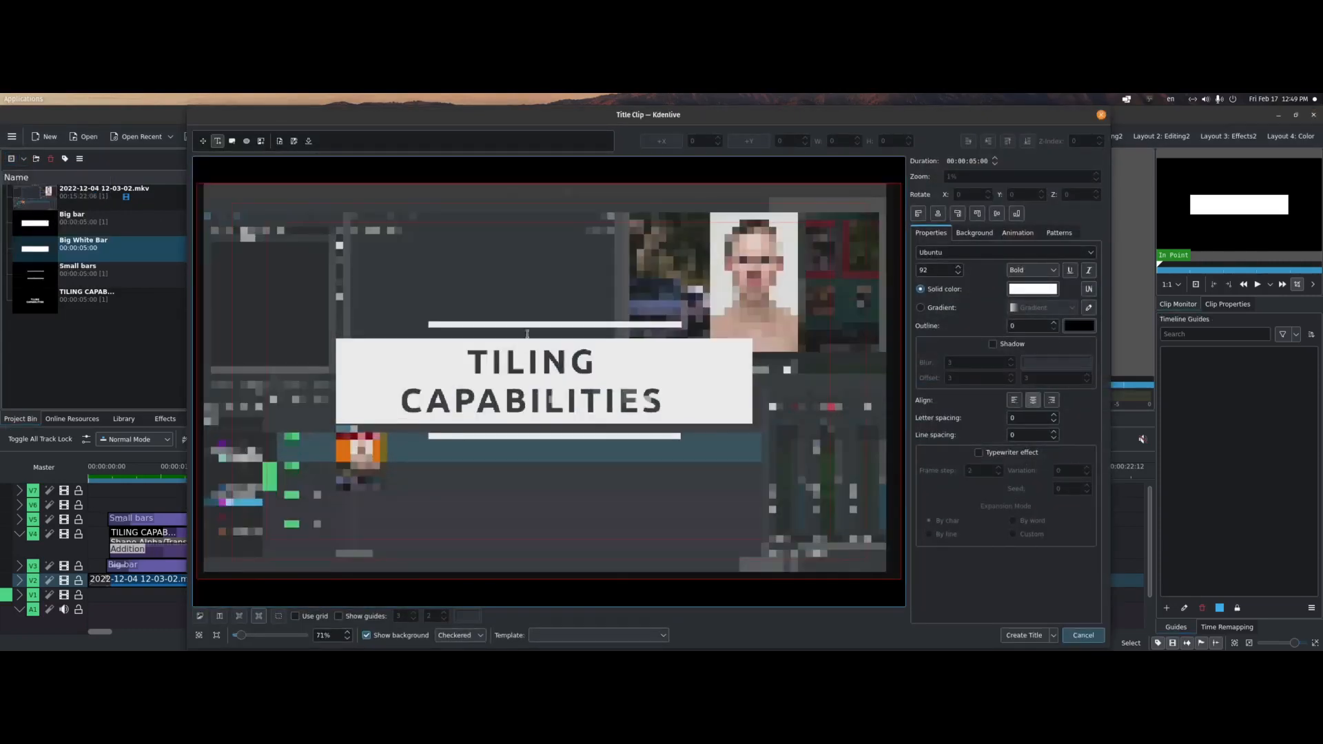
pyautogui.click(231, 141)
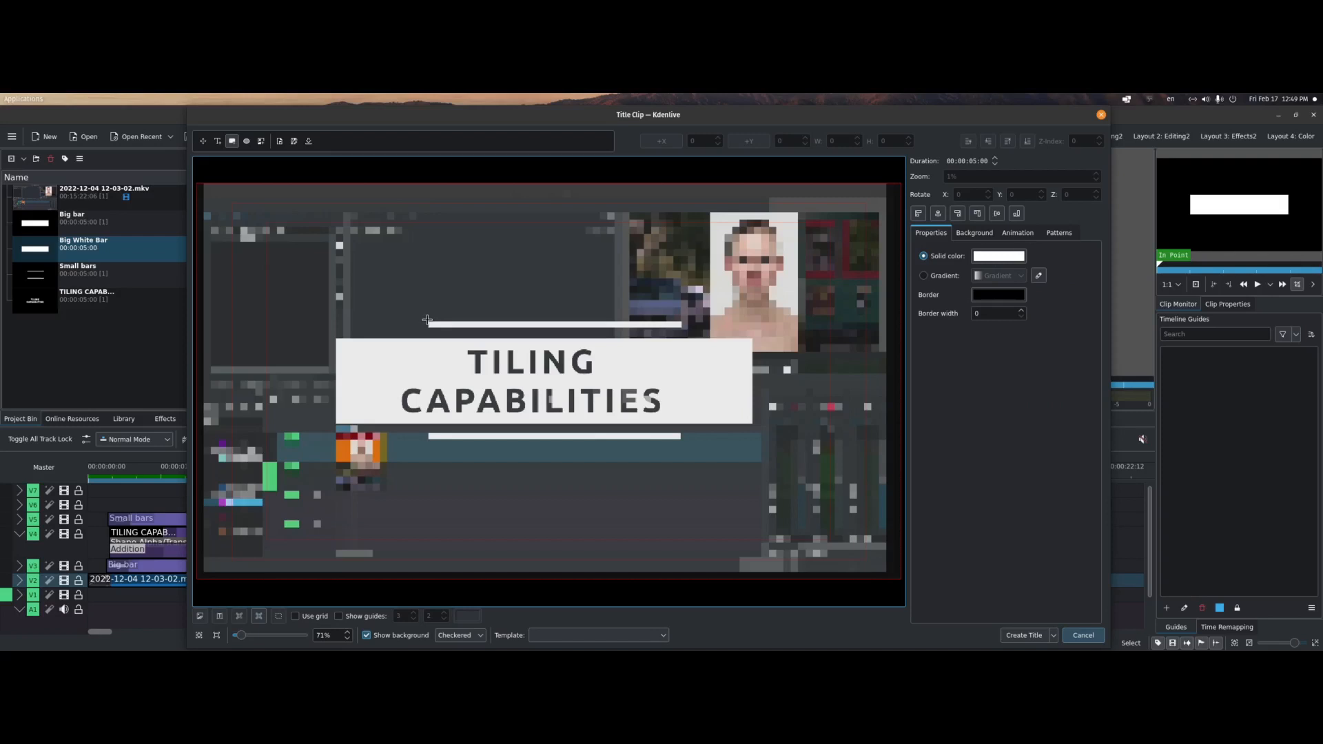
pyautogui.moveTo(428, 321)
pyautogui.mouseDown()
pyautogui.moveTo(694, 331)
pyautogui.moveTo(681, 328)
pyautogui.mouseUp()
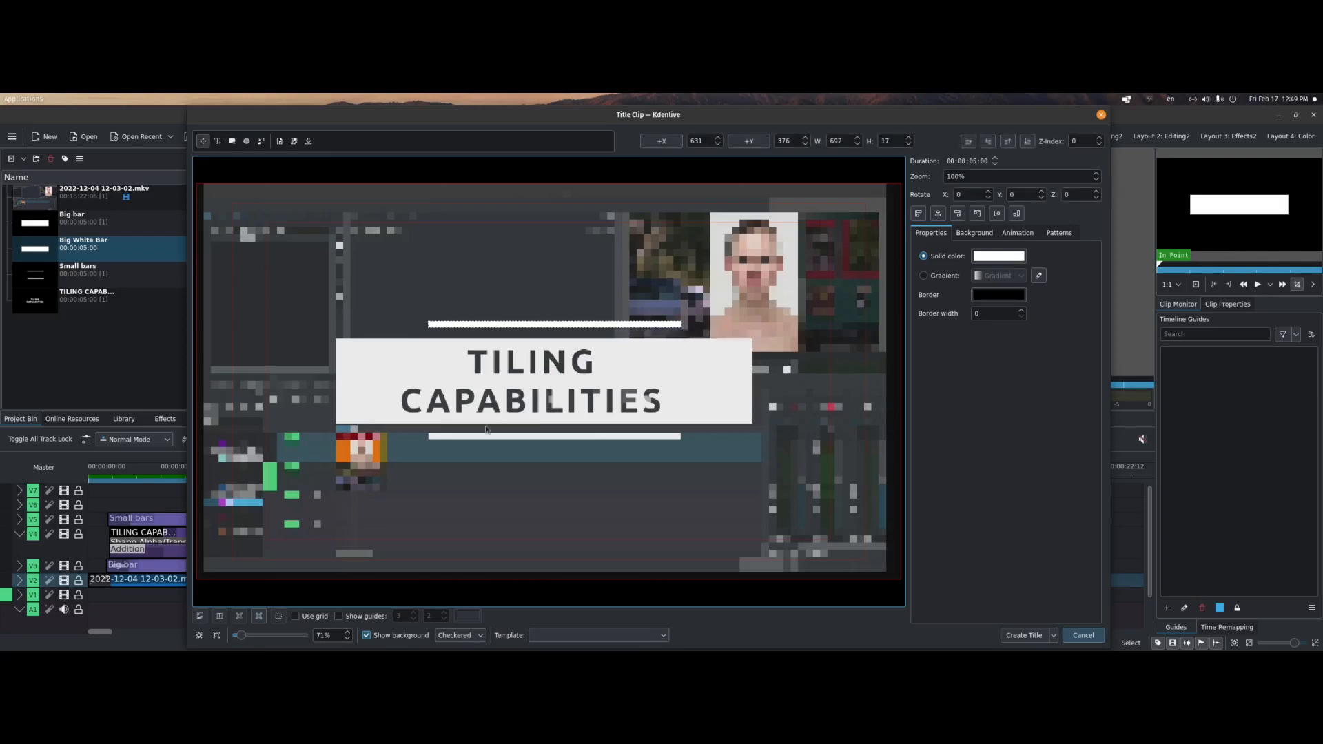
pyautogui.click(233, 142)
pyautogui.moveTo(428, 433); pyautogui.dragTo(681, 438)
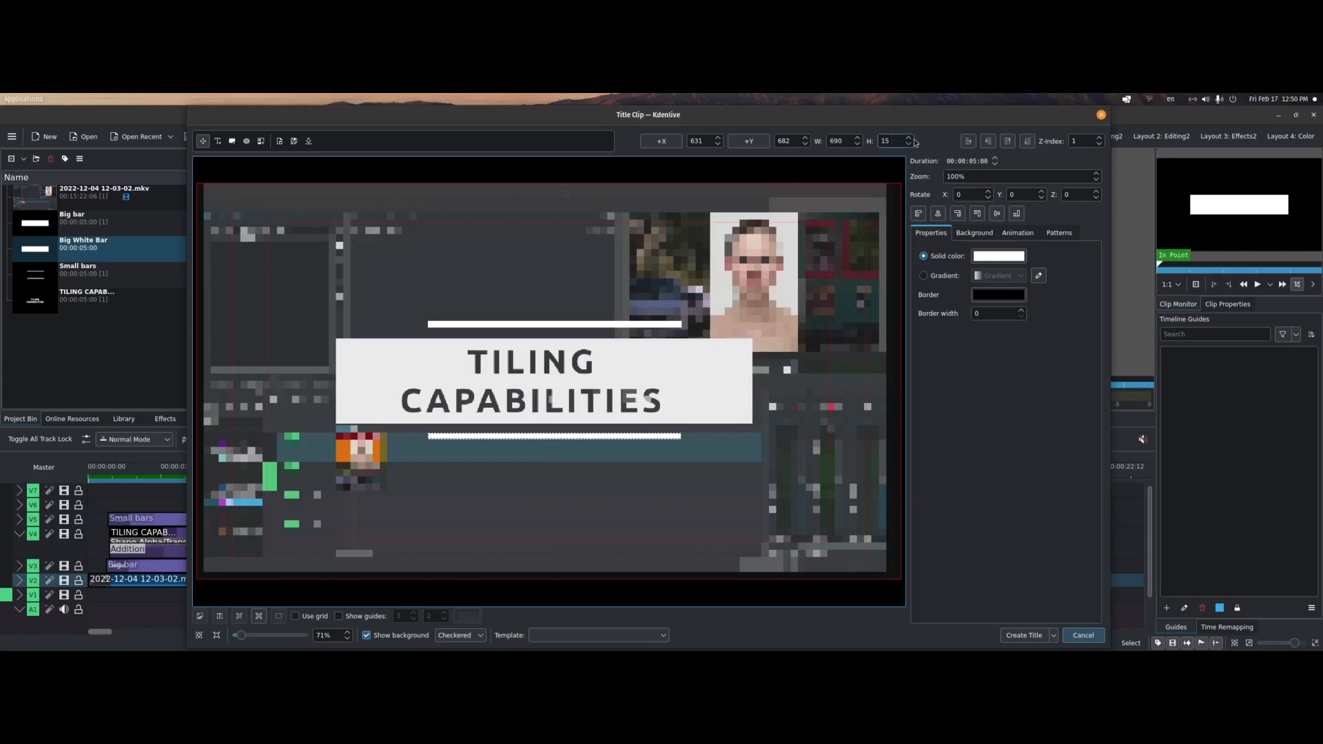
# Adjust the lower thin bar's height to match the upper bar's 17 px height, and create the title
pyautogui.click(891, 140)
pyautogui.click(910, 138)
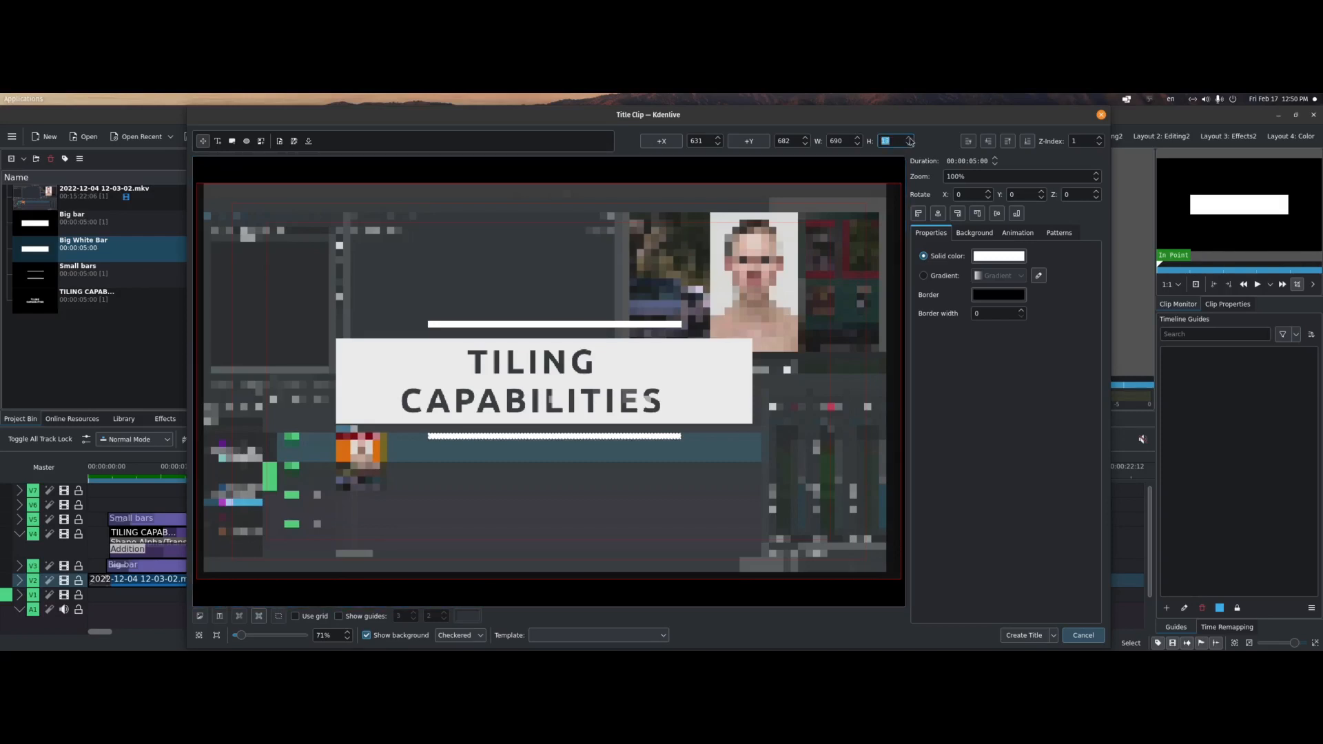
pyautogui.click(910, 139)
pyautogui.click(910, 138)
pyautogui.click(909, 139)
pyautogui.click(909, 145)
pyautogui.click(910, 145)
pyautogui.click(909, 146)
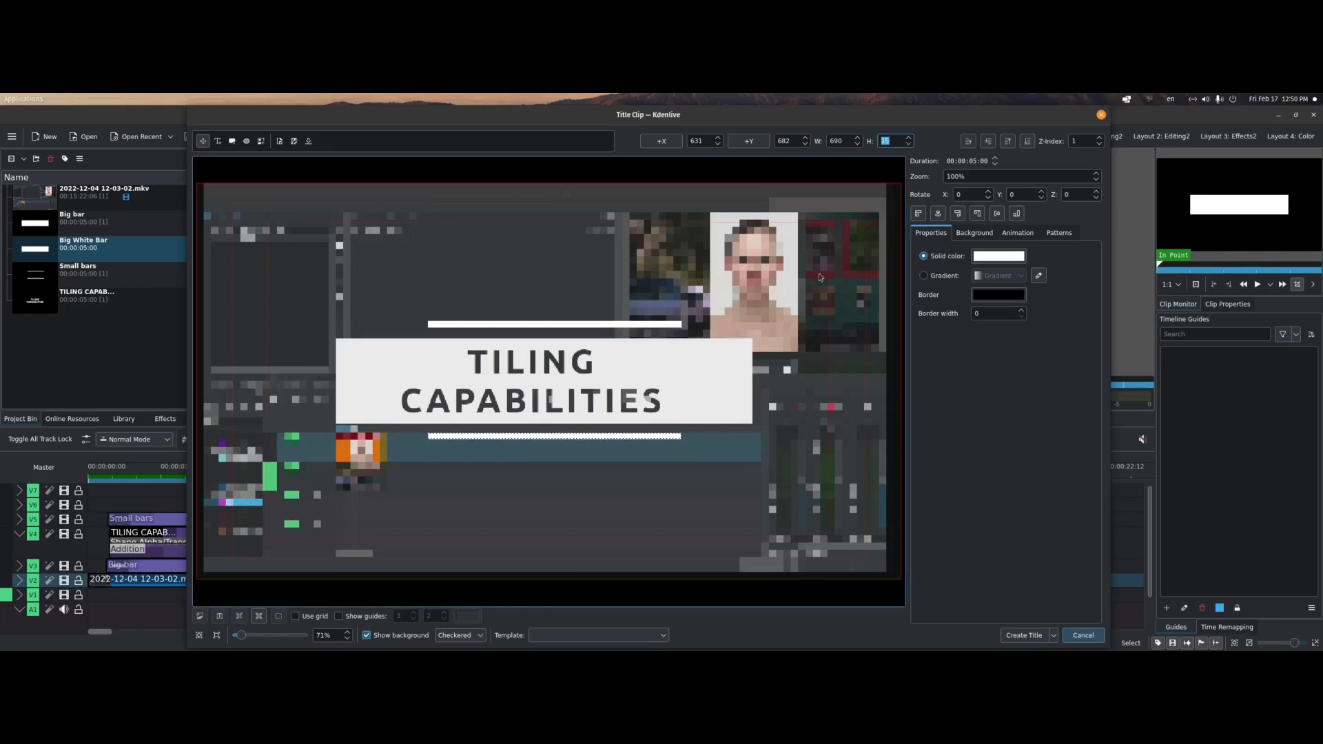
pyautogui.click(644, 324)
pyautogui.click(660, 437)
pyautogui.click(909, 141)
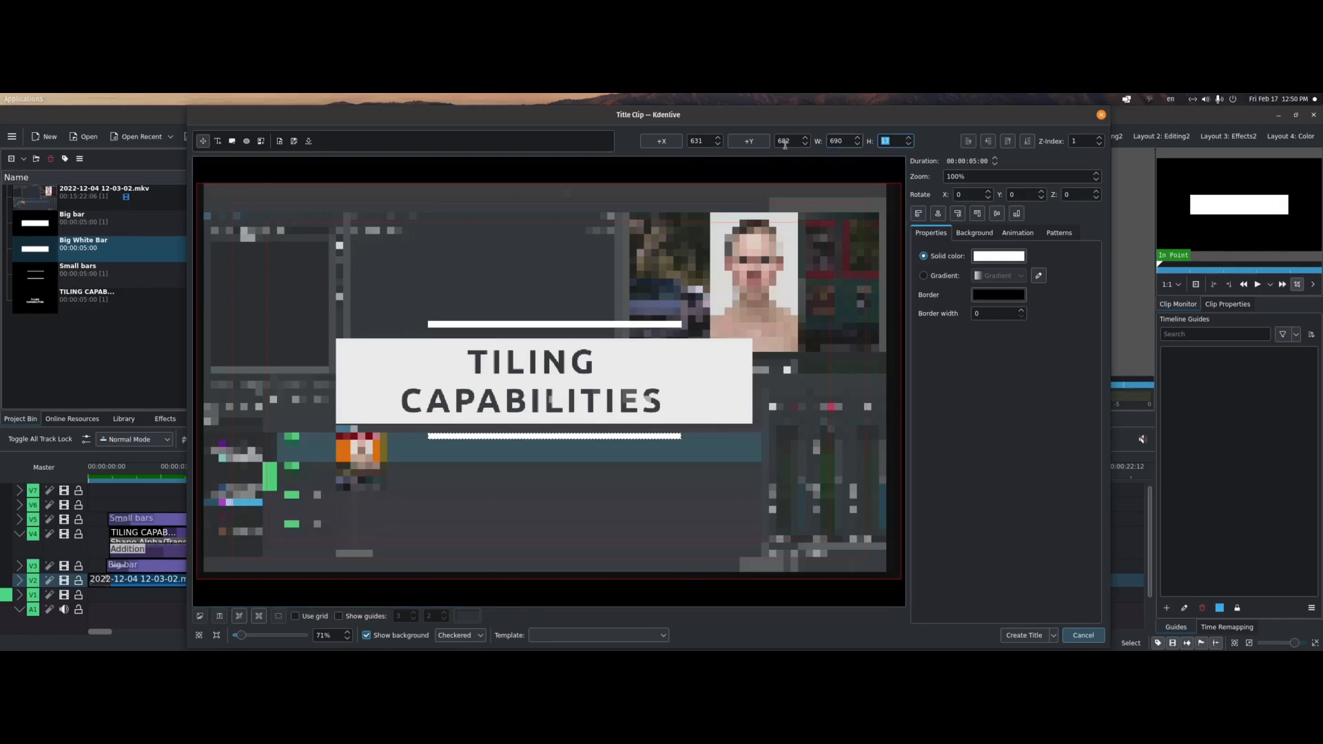
pyautogui.click(1023, 635)
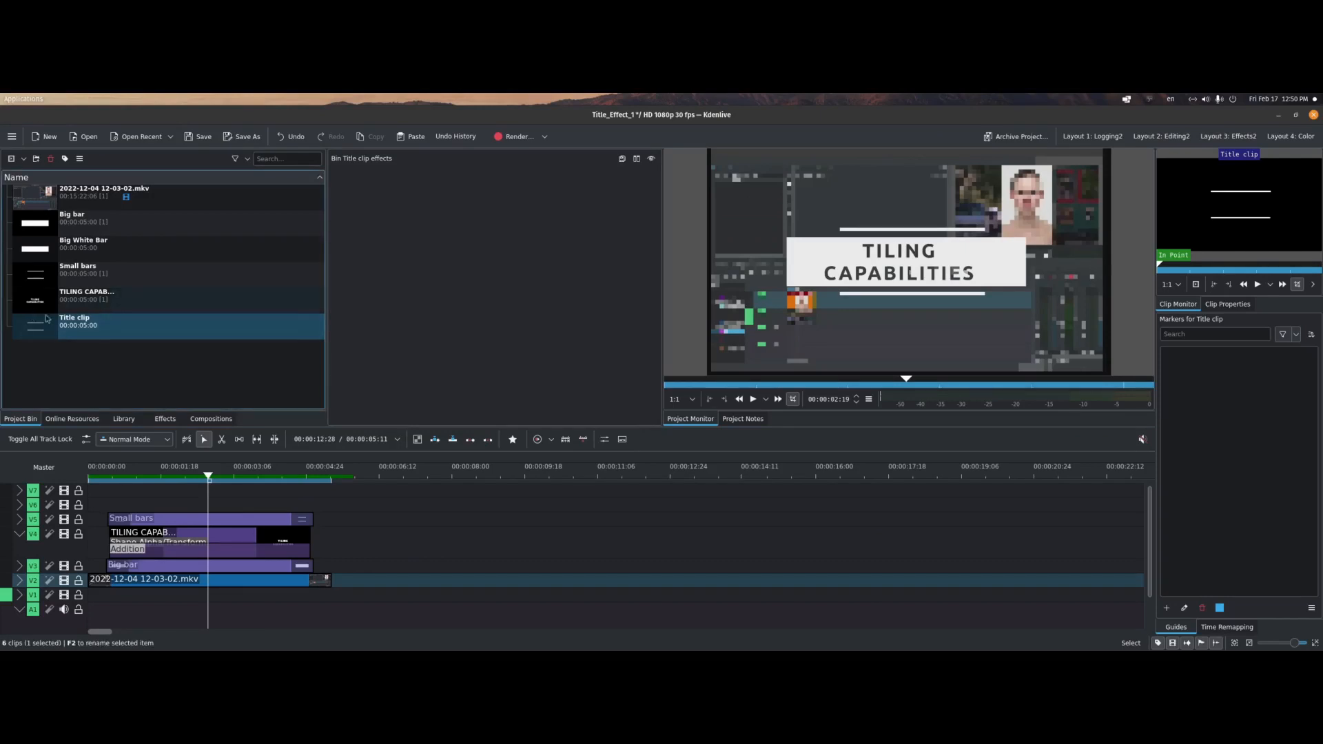
# Rename the new two-bar title clip in the project bin as "Small Whiet Bars"
pyautogui.press('F2')
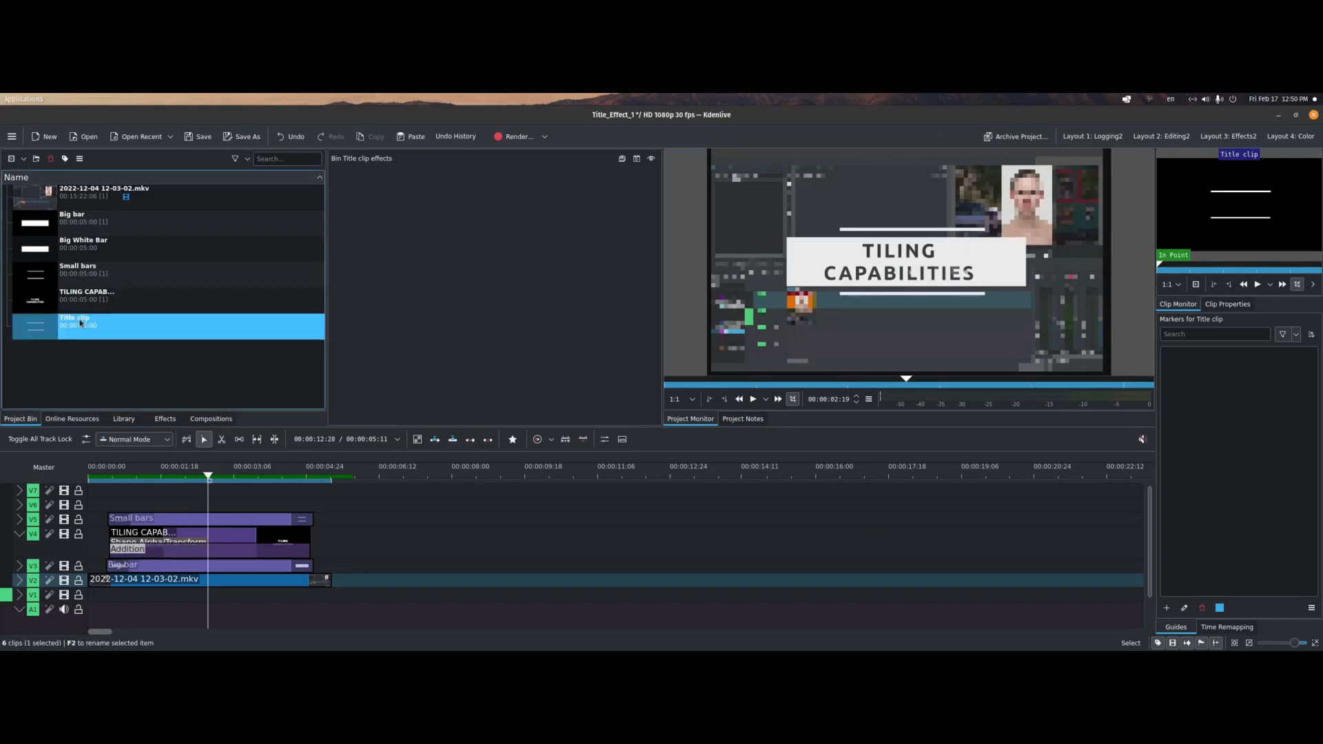
pyautogui.write('Small W')
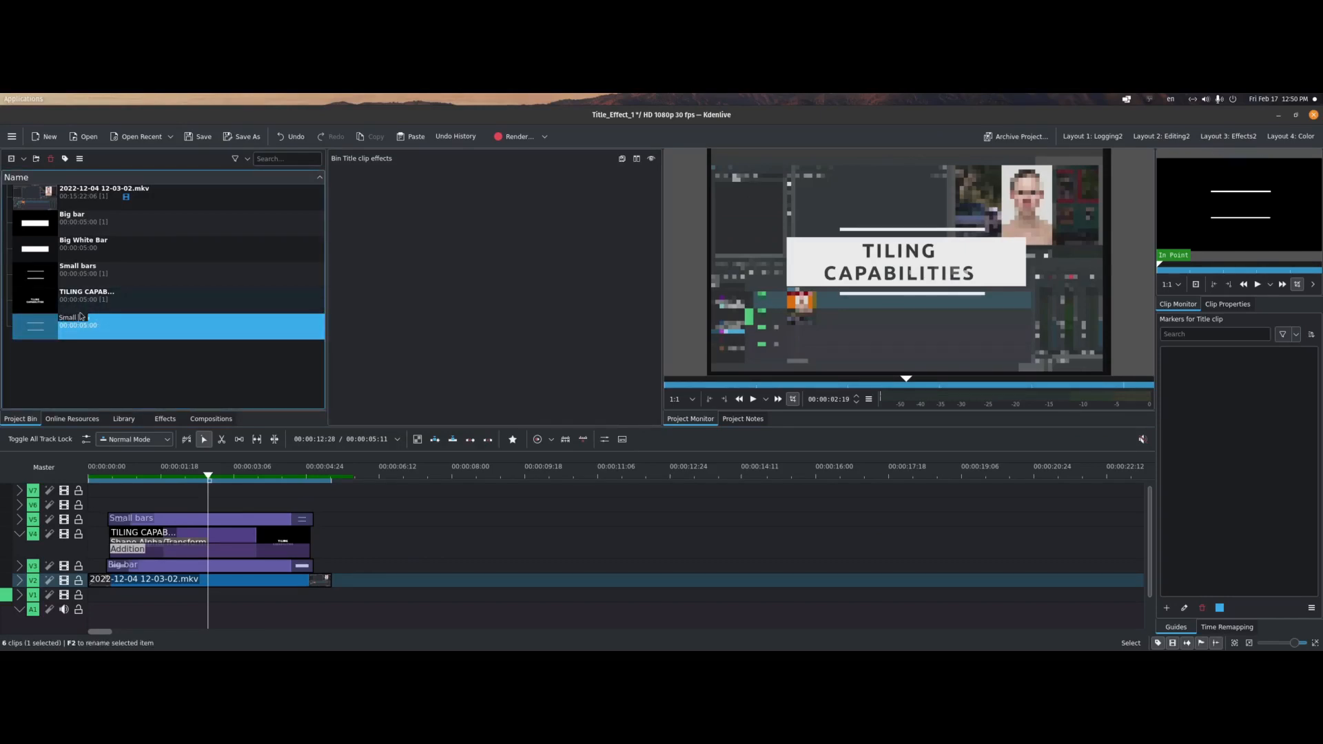
pyautogui.write('hite')
pyautogui.press('BackSpace')
pyautogui.press('BackSpace')
pyautogui.press('BackSpace')
pyautogui.press('BackSpace')
pyautogui.press('BackSpace')
pyautogui.write('Whiet Bar')
pyautogui.press('Return')
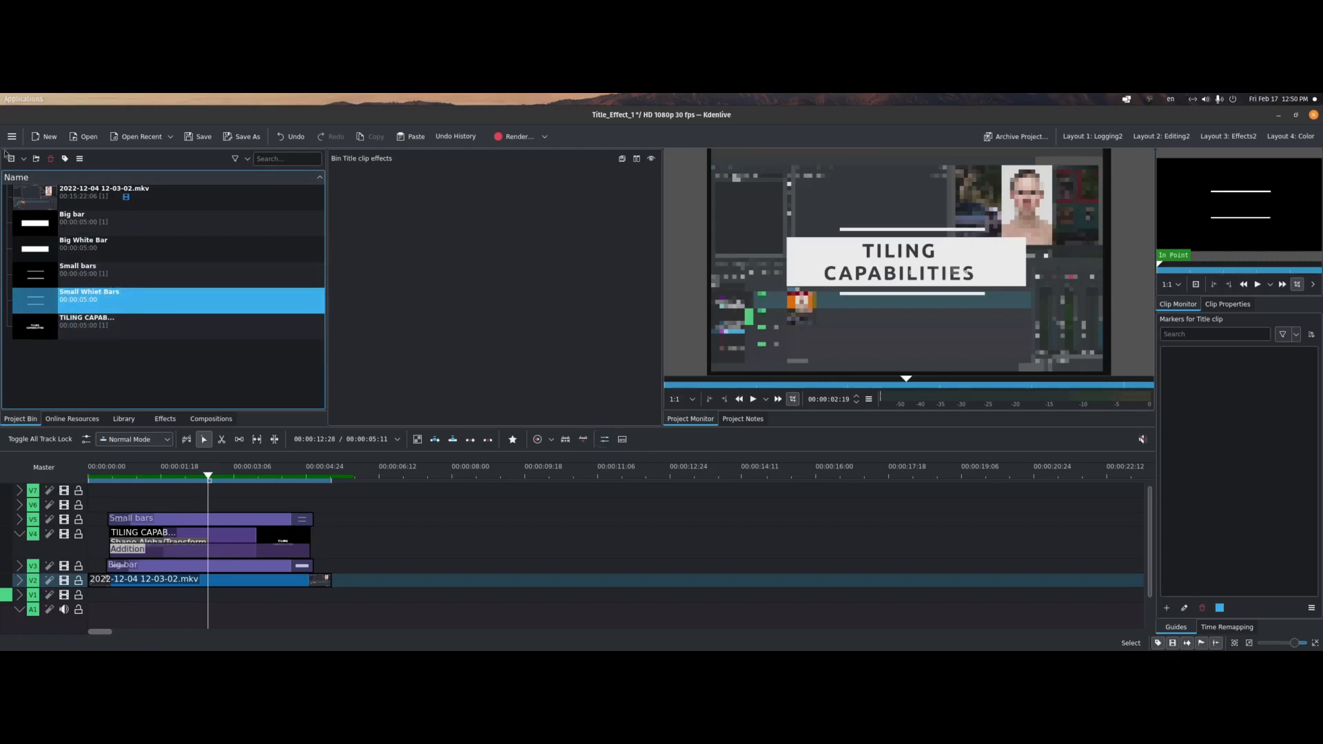
# Start a third title clip and add the two-line text "BIG FAT TEXT" / "ANIMATION" above the big bar
pyautogui.click(24, 159)
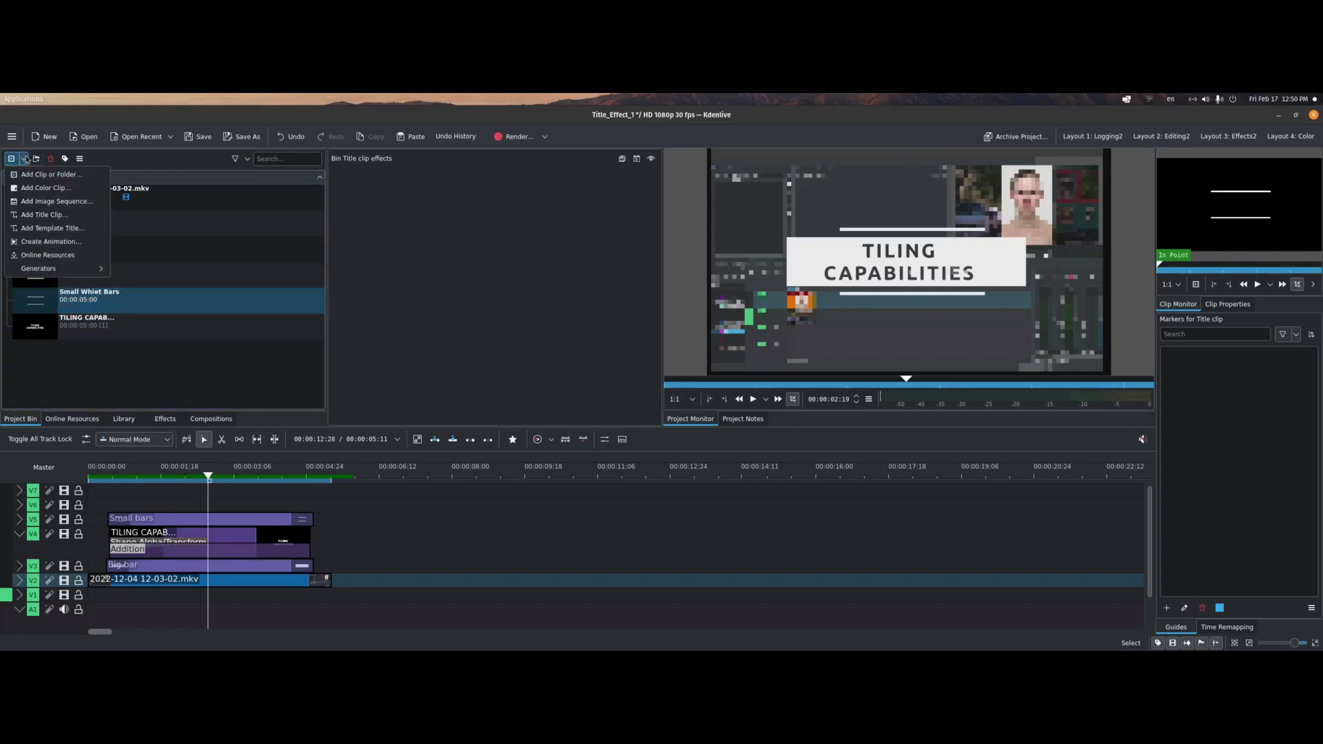
pyautogui.click(44, 215)
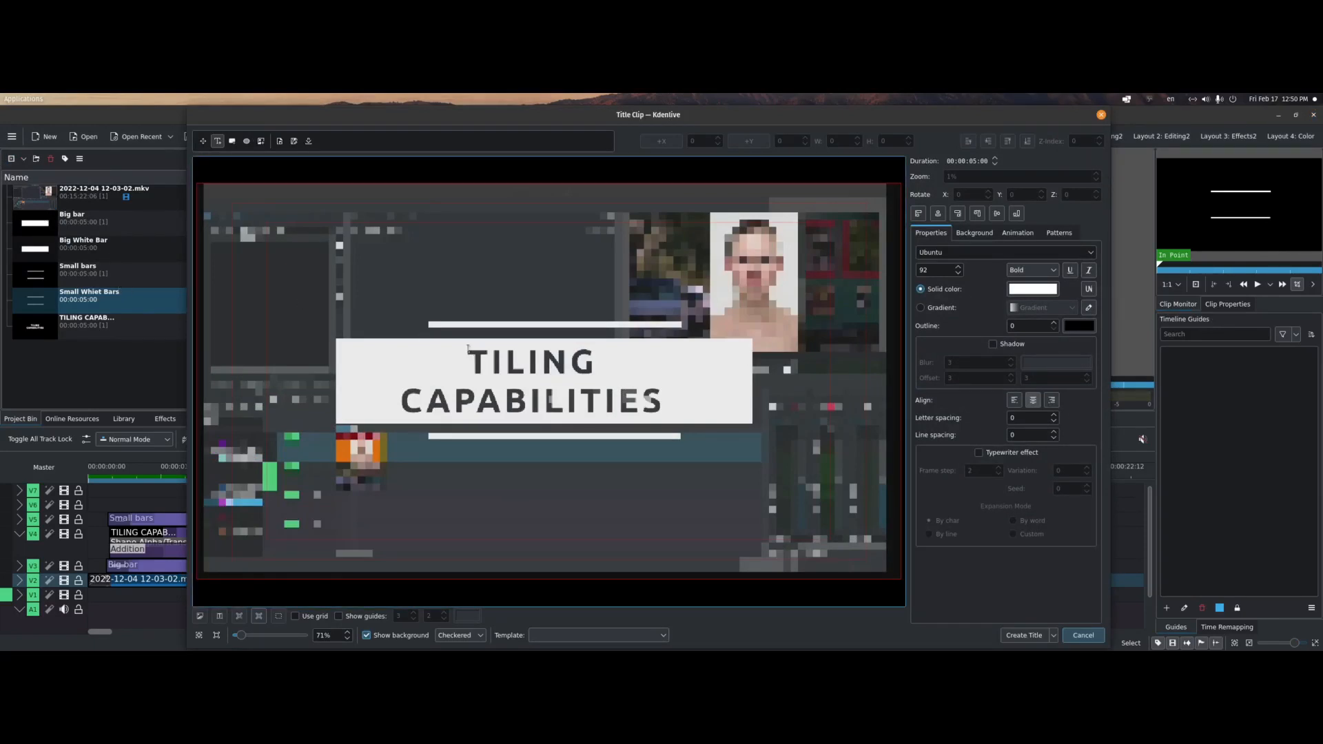
pyautogui.click(390, 265)
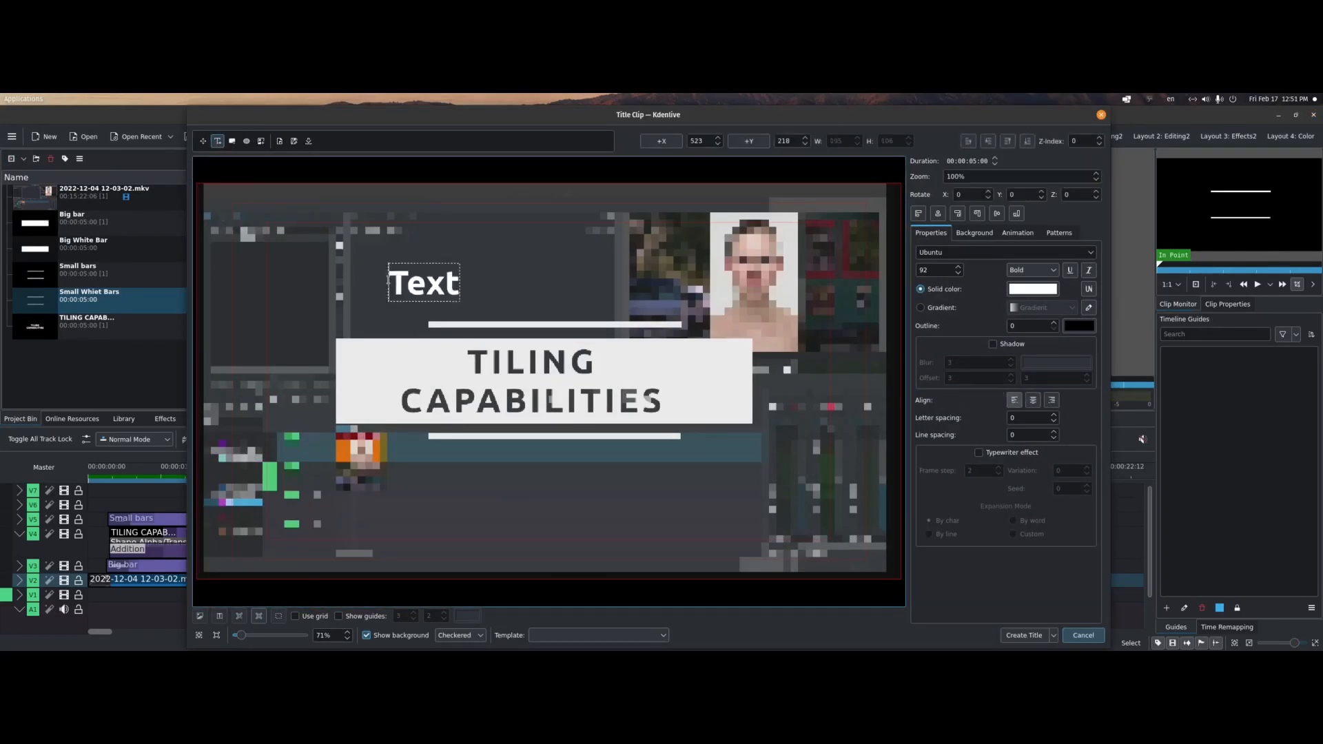
pyautogui.write('BIG')
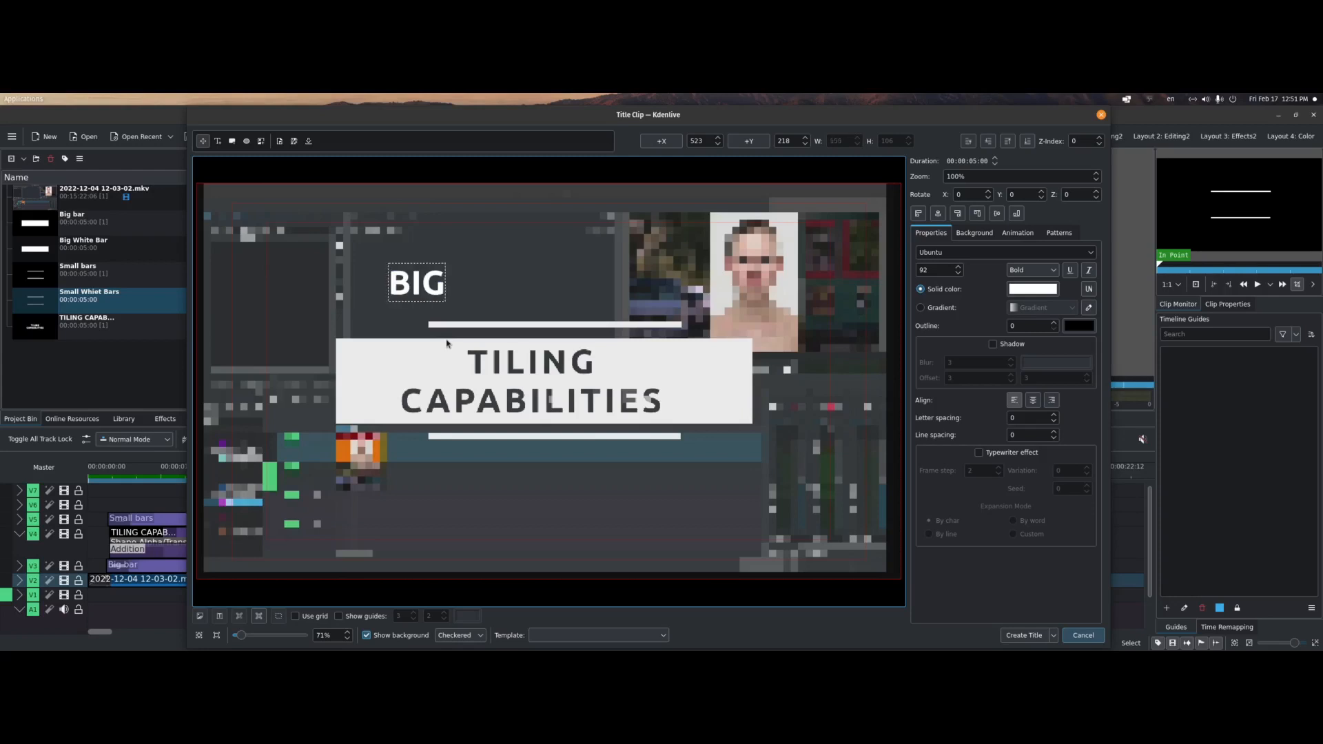
pyautogui.write(' FAT TEXT')
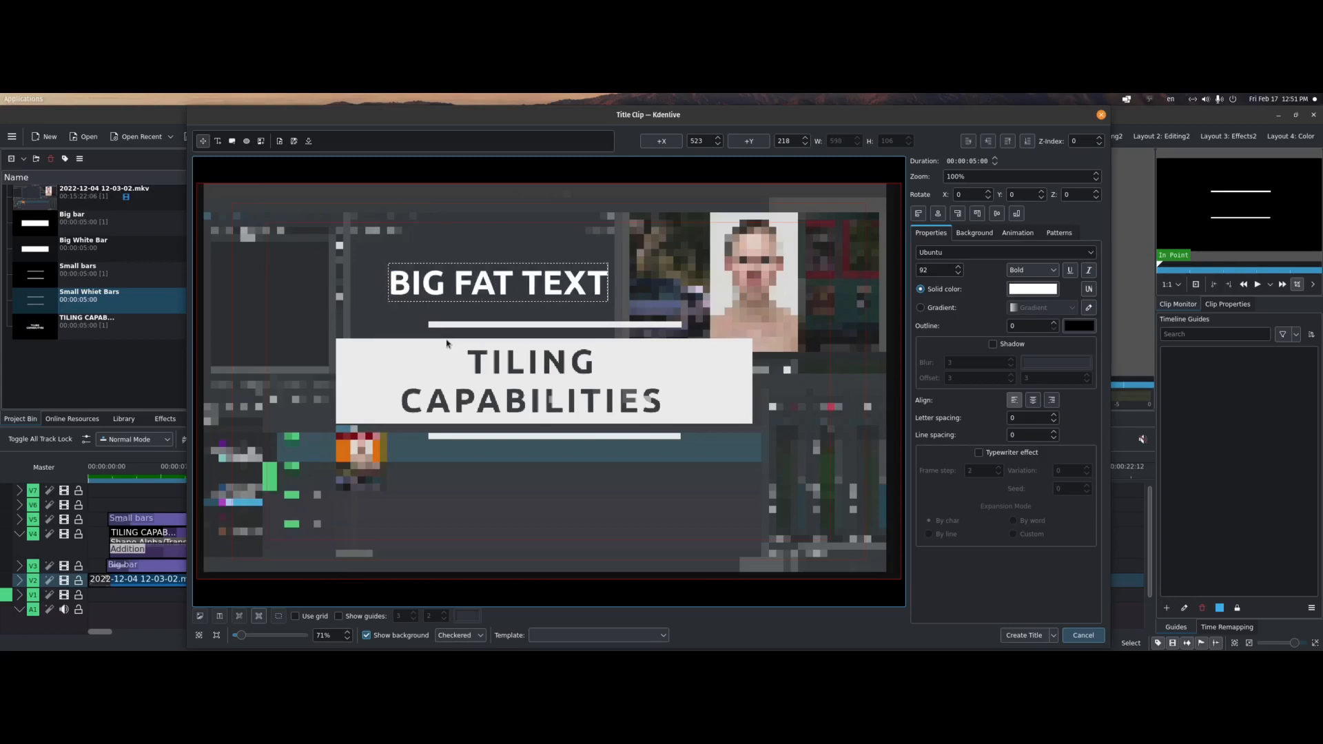
pyautogui.press('Return')
pyautogui.write('ANIMATION')
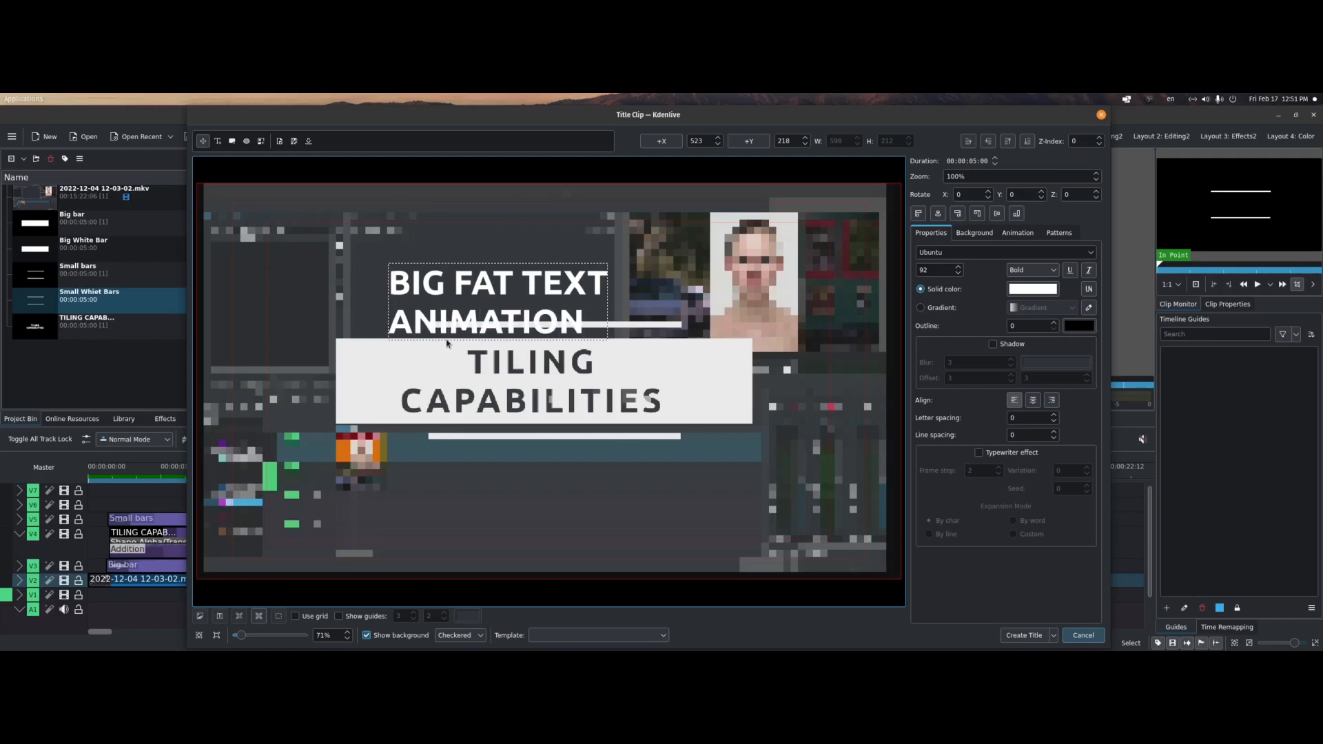
# Center-align the two text lines and widen their letter spacing until the text is about 742 px wide
pyautogui.click(1033, 402)
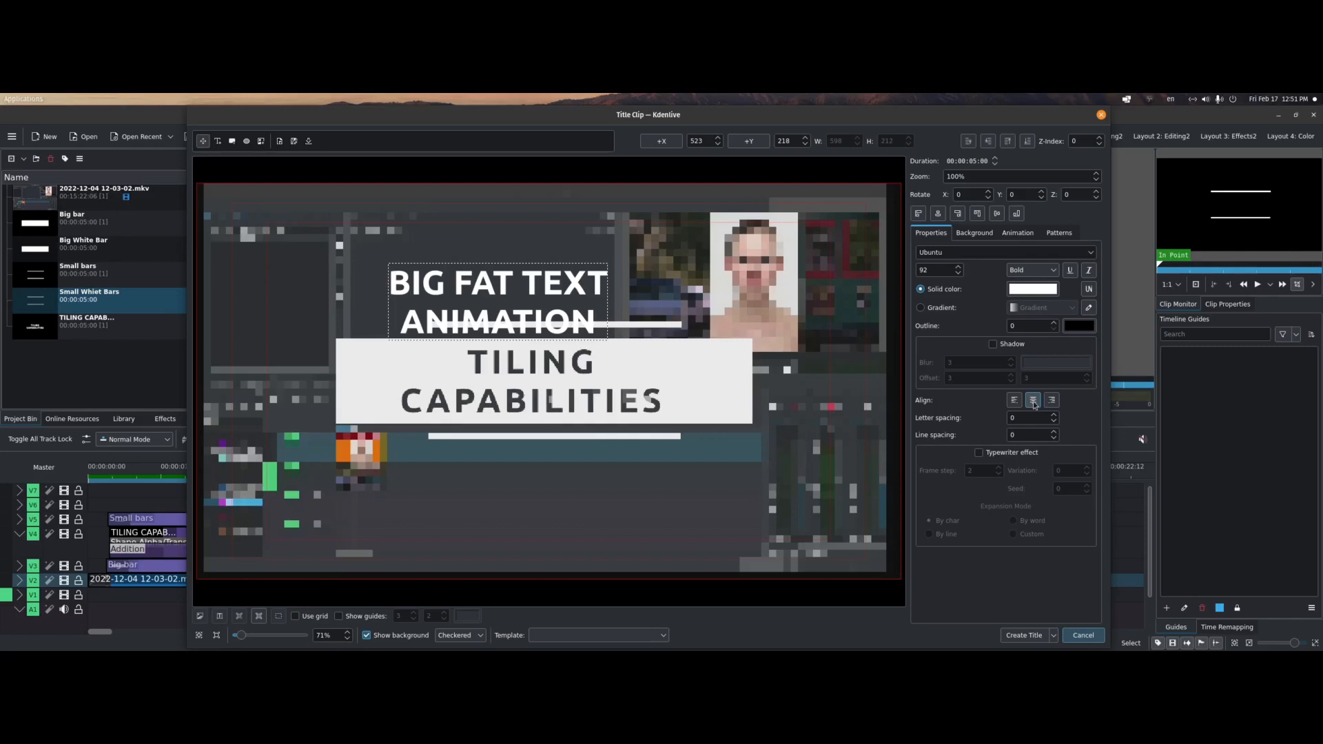
pyautogui.click(1054, 421)
pyautogui.click(1054, 421)
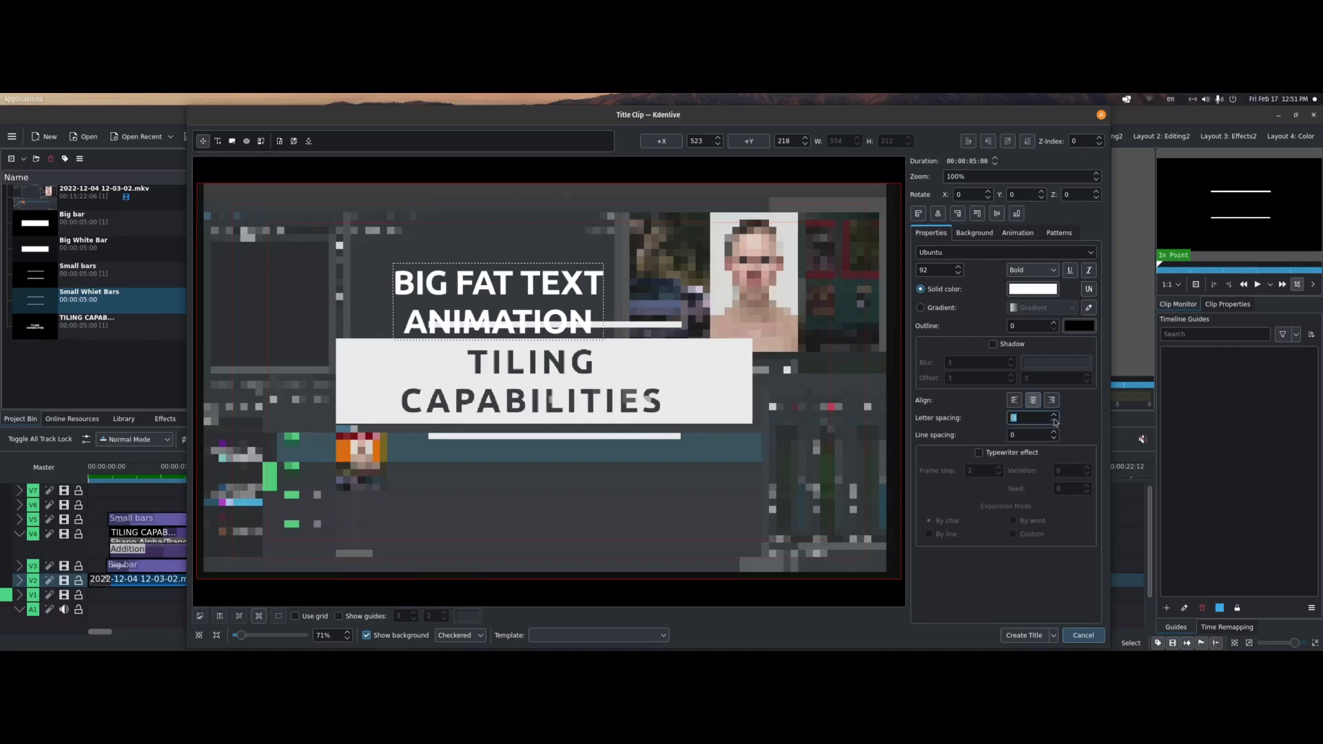
pyautogui.click(1054, 421)
pyautogui.click(1054, 421)
pyautogui.click(1055, 421)
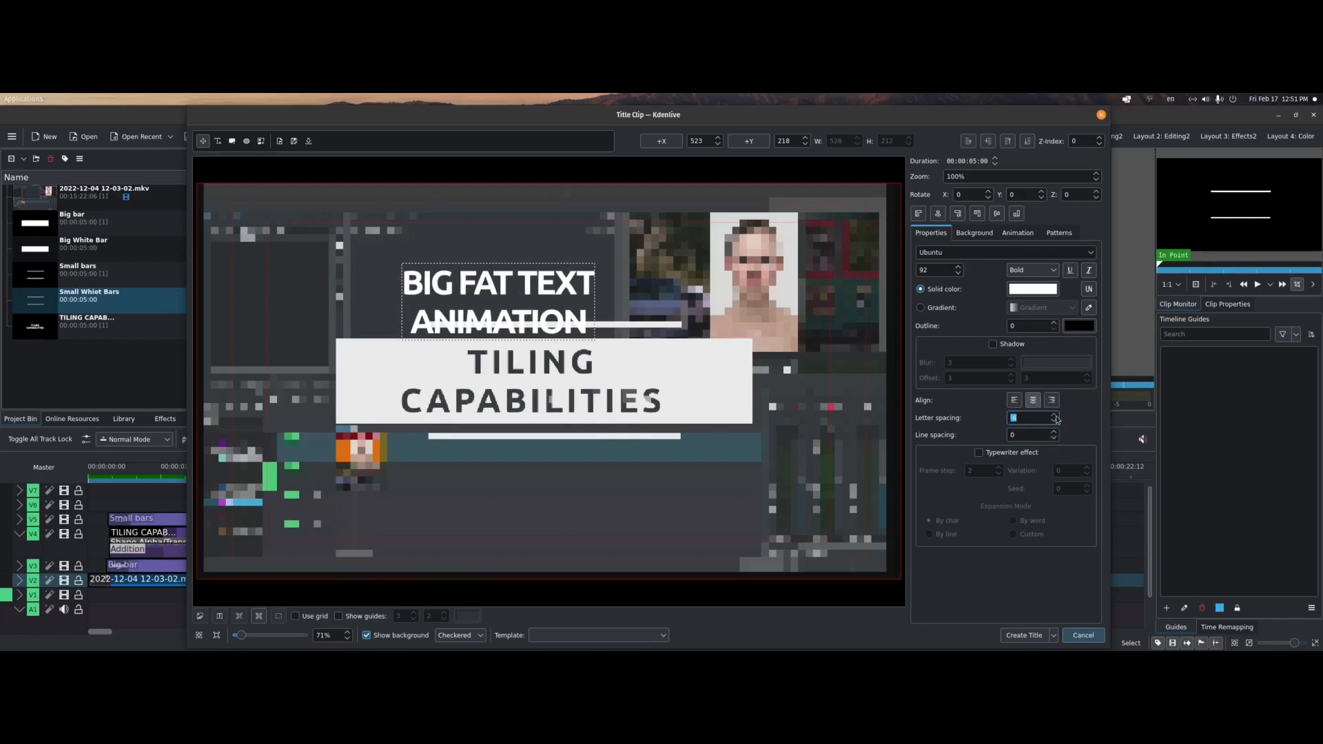
pyautogui.click(1055, 415)
pyautogui.click(1055, 416)
pyautogui.click(1055, 416)
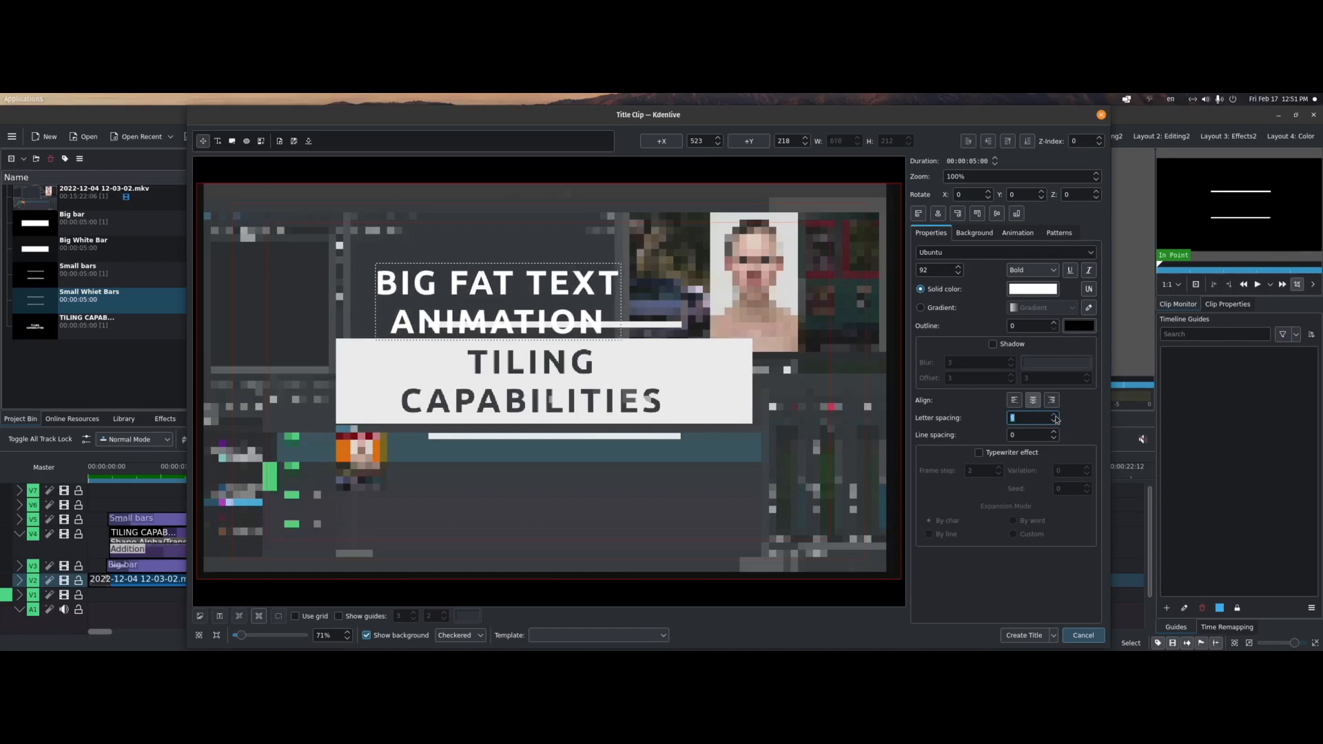
pyautogui.click(1055, 415)
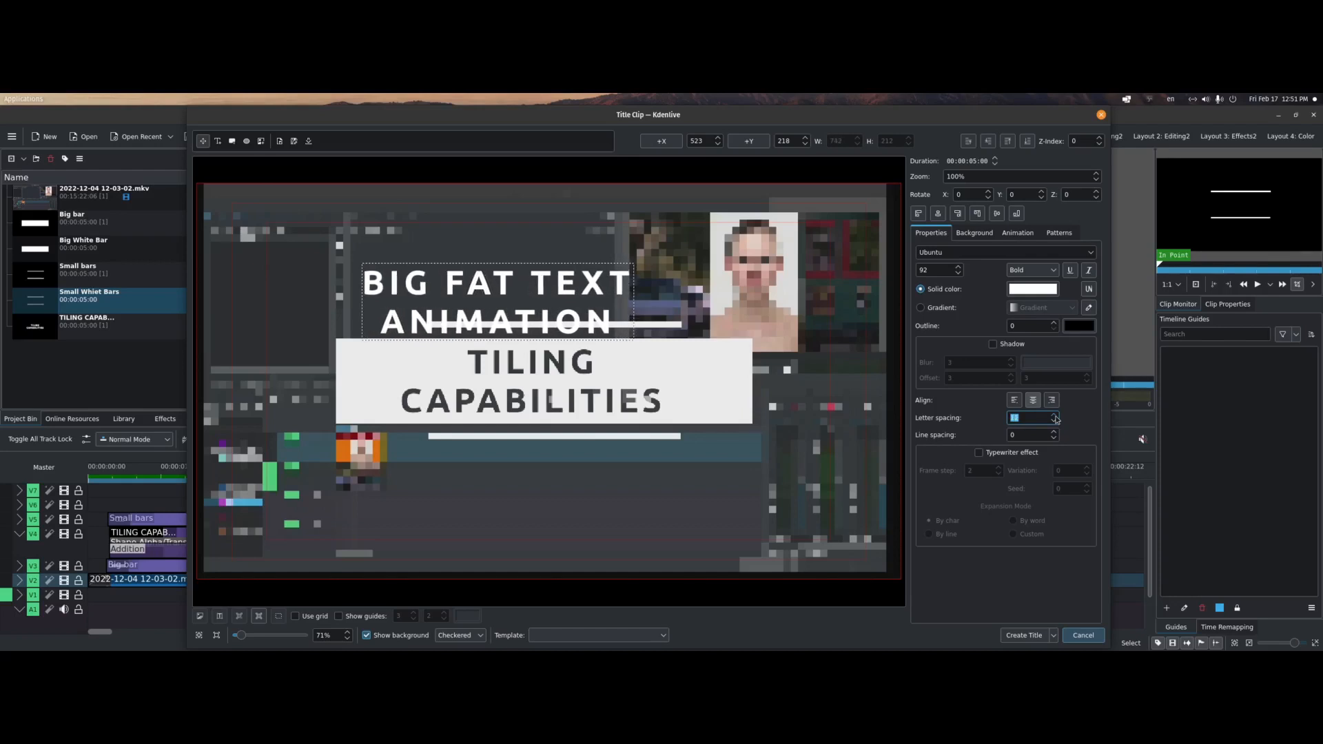
# Center the text horizontally and vertically in the frame and create the title
pyautogui.click(938, 215)
pyautogui.click(998, 215)
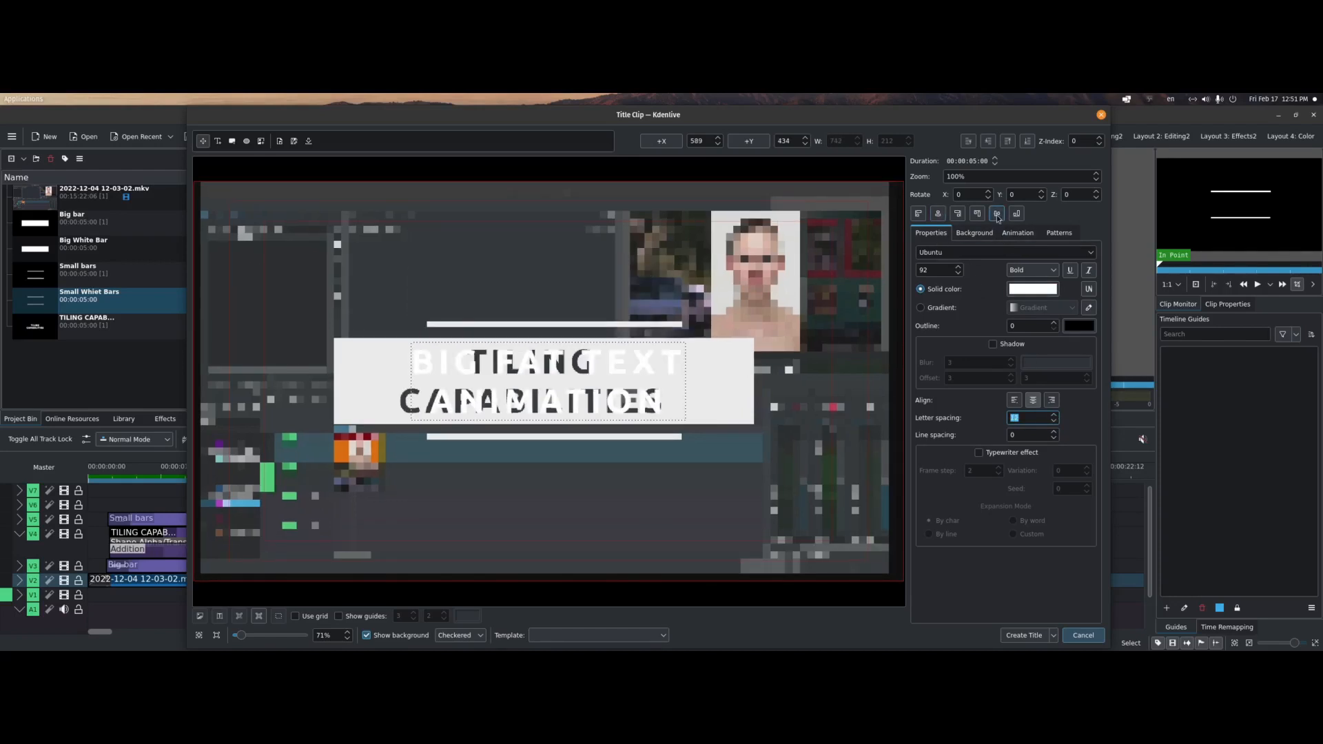
pyautogui.click(1024, 635)
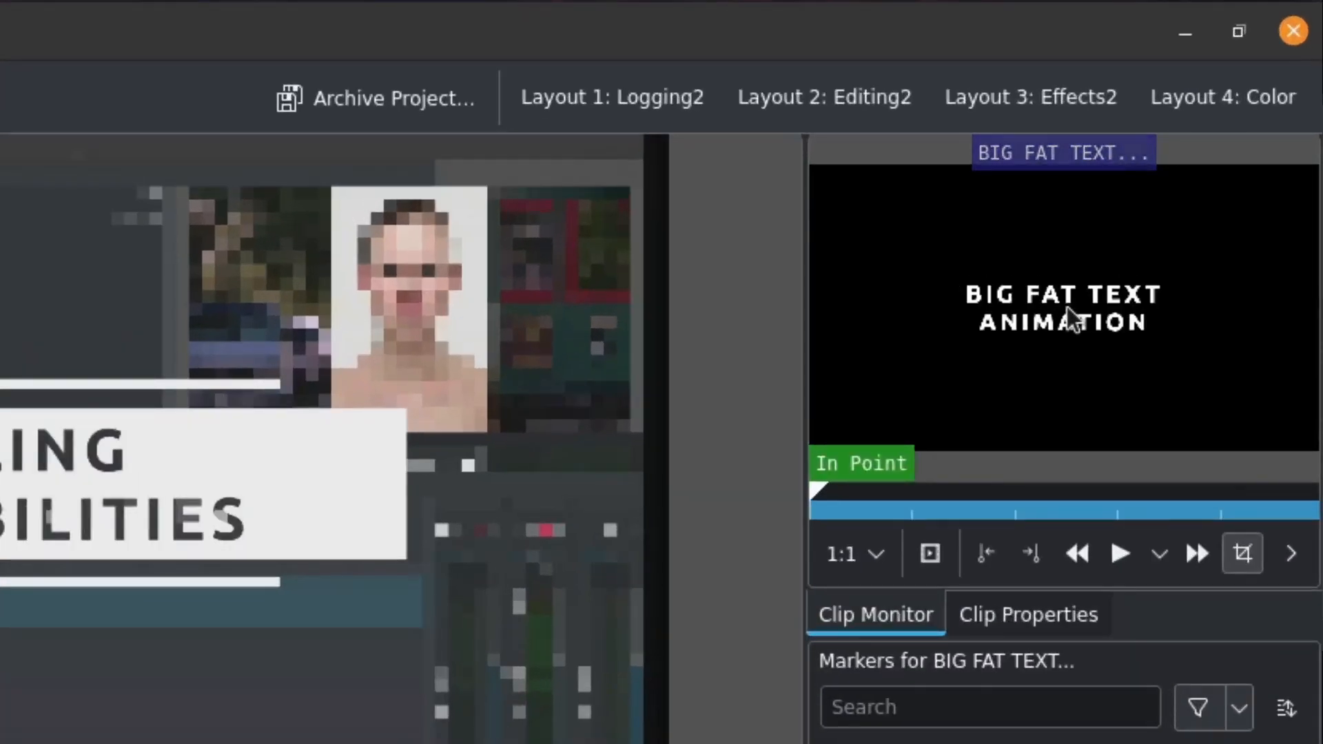
# Extract the text title's frame from the clip monitor, choosing the Pictures folder as the save location
pyautogui.rightClick(1240, 204)
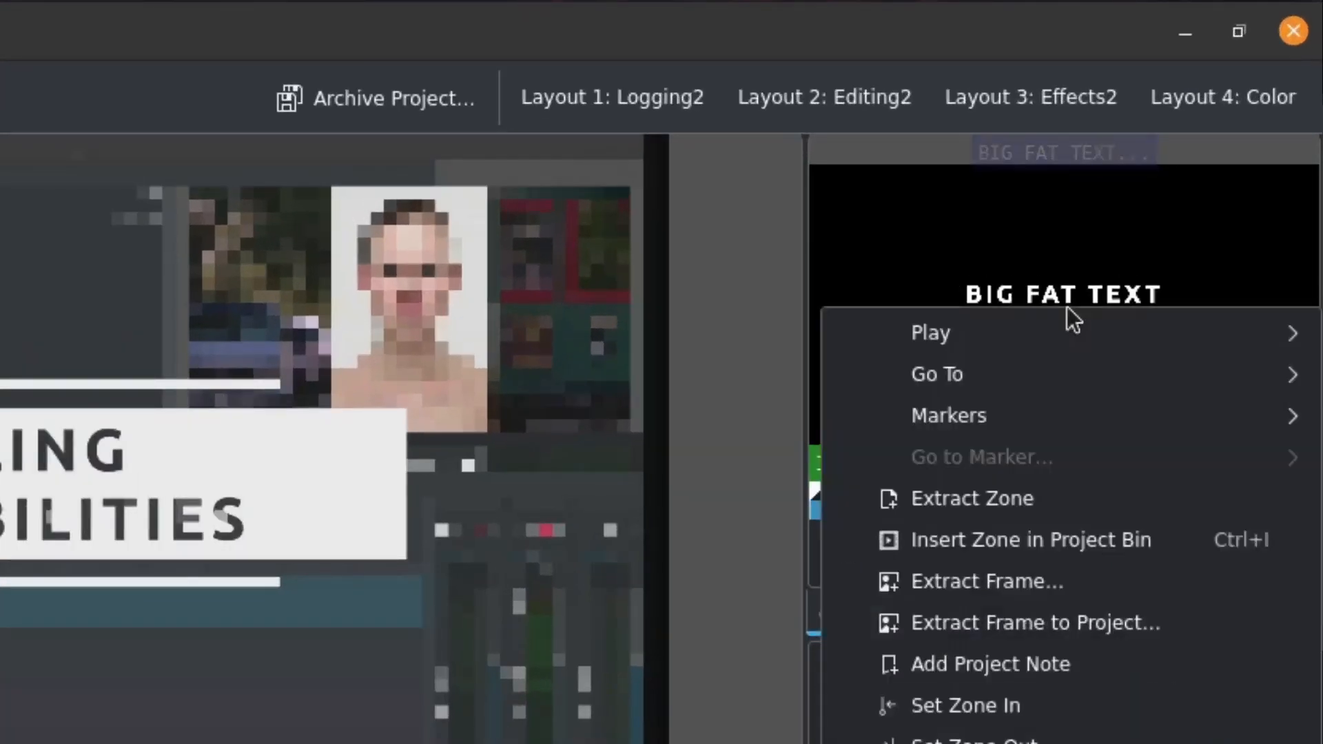
pyautogui.click(995, 582)
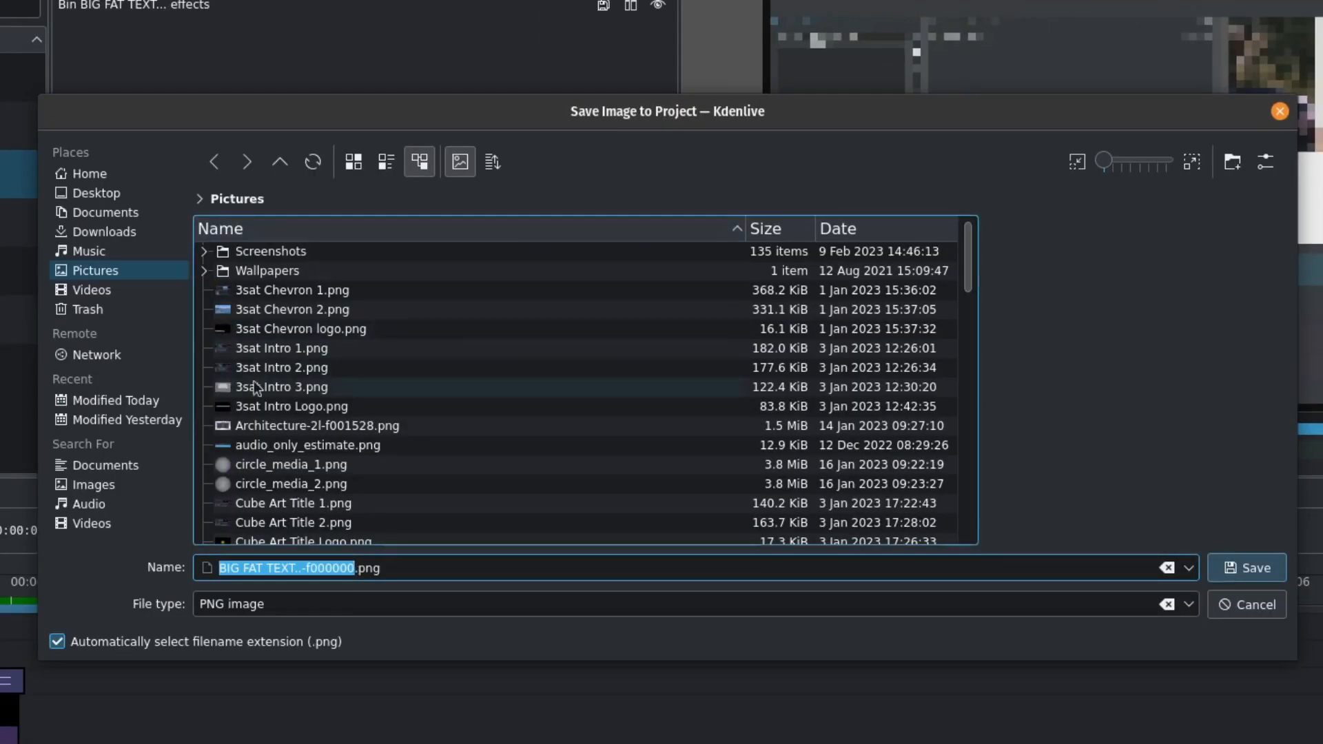
pyautogui.click(93, 273)
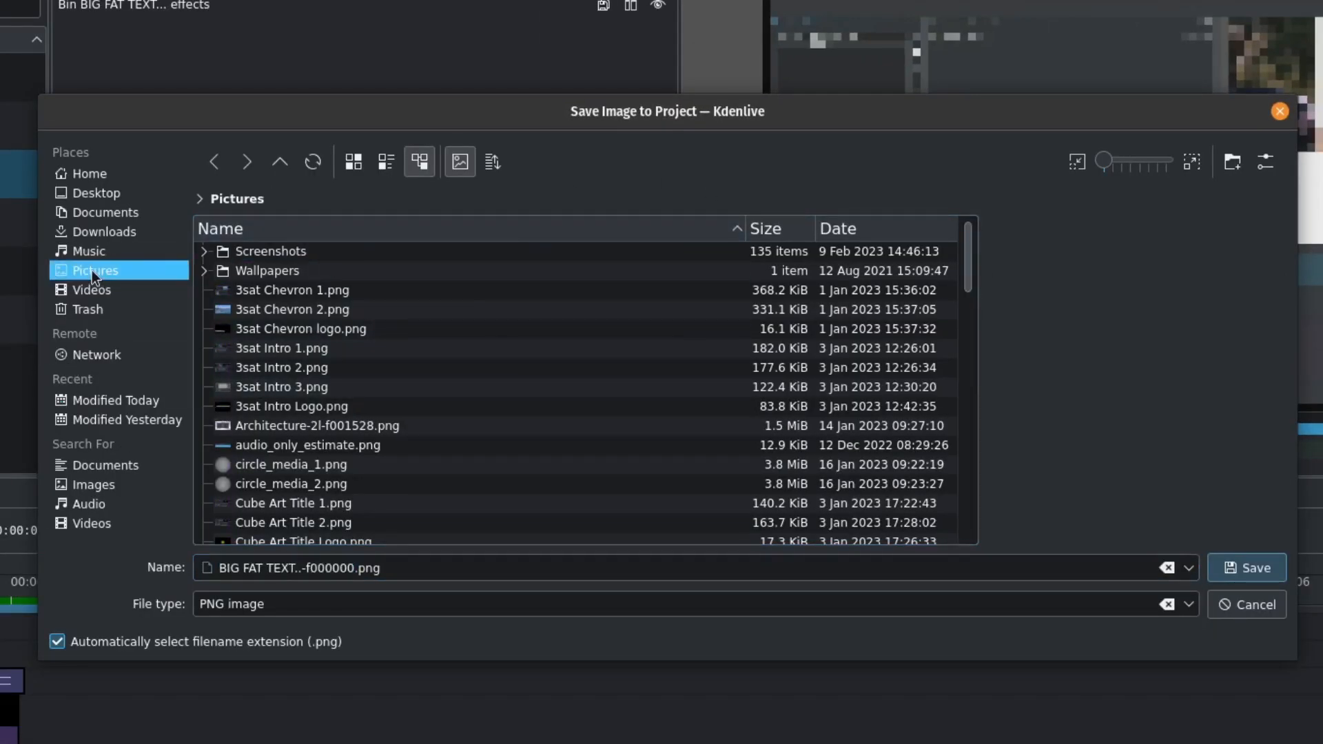
# Name the extracted frame "BIG FAT TEXT ANIMATION.png" and save it as a PNG image
pyautogui.click(358, 568)
pyautogui.press('BackSpace')
pyautogui.press('BackSpace')
pyautogui.press('BackSpace')
pyautogui.press('BackSpace')
pyautogui.press('BackSpace')
pyautogui.press('BackSpace')
pyautogui.press('BackSpace')
pyautogui.press('BackSpace')
pyautogui.press('BackSpace')
pyautogui.press('BackSpace')
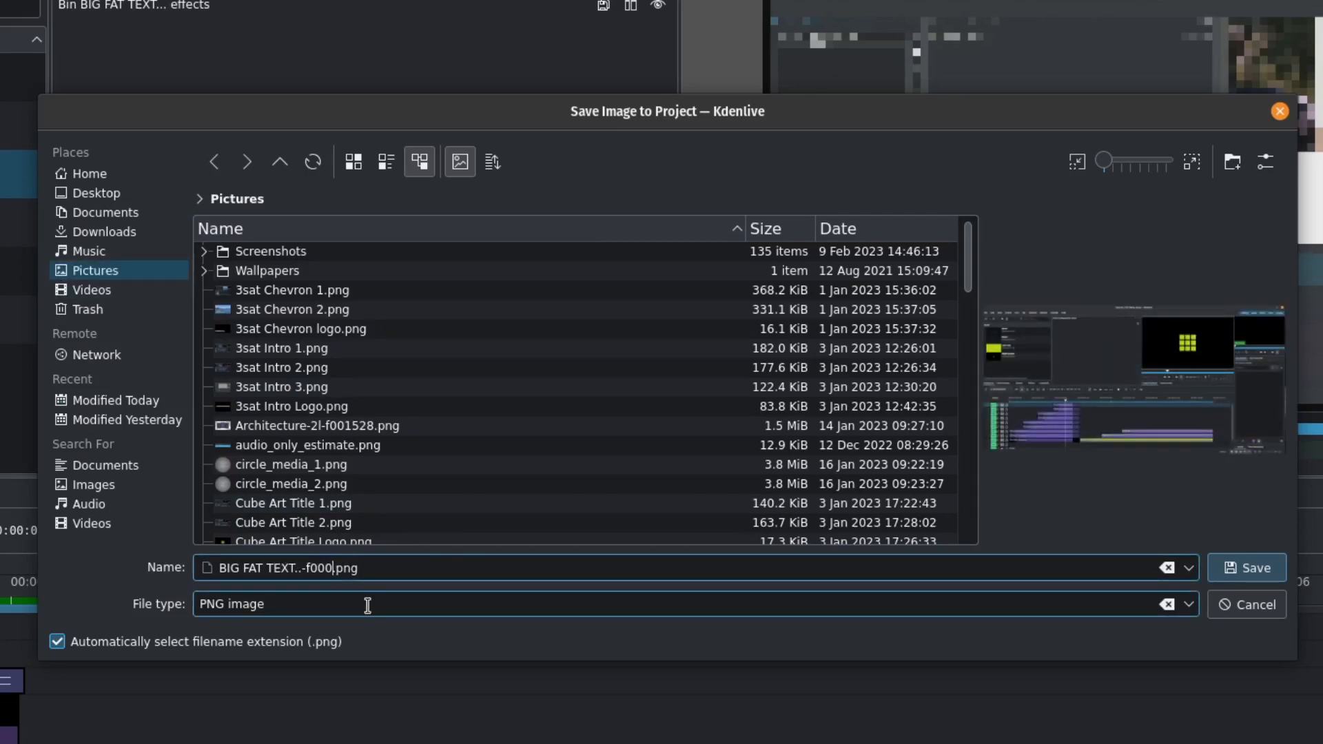
pyautogui.write('ANIMATION')
pyautogui.click(1254, 570)
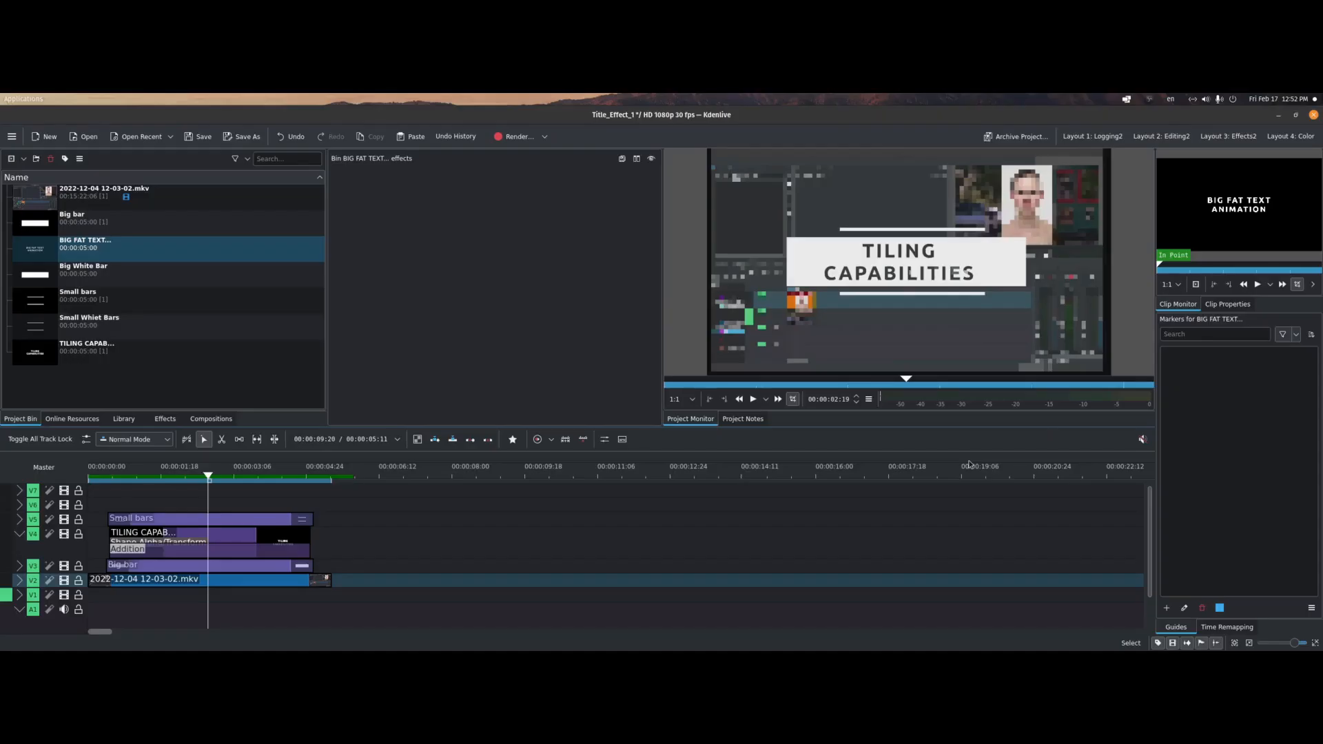
# Switch to GIMP, open BIG FAT TEXT ANIMATION.png from Pictures to examine its text and background, and return to Kdenlive
pyautogui.moveTo(568, 631)
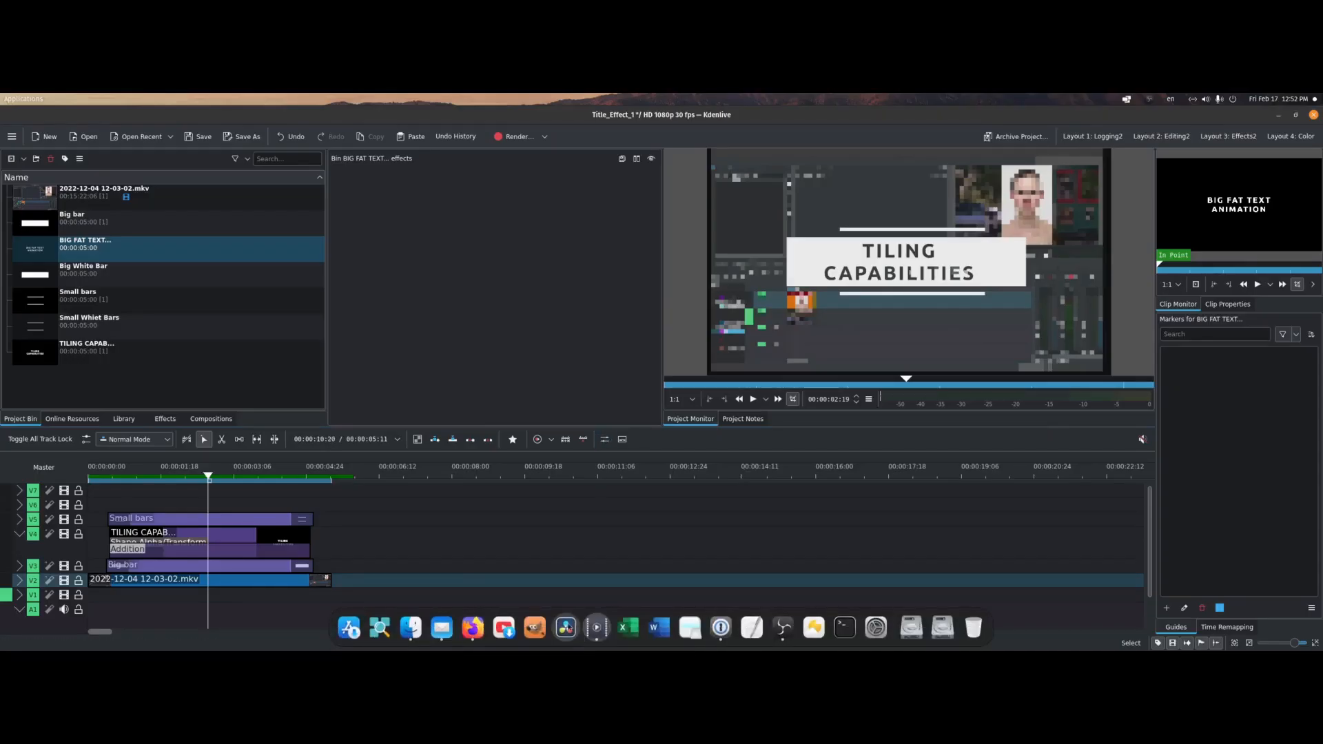
pyautogui.click(540, 628)
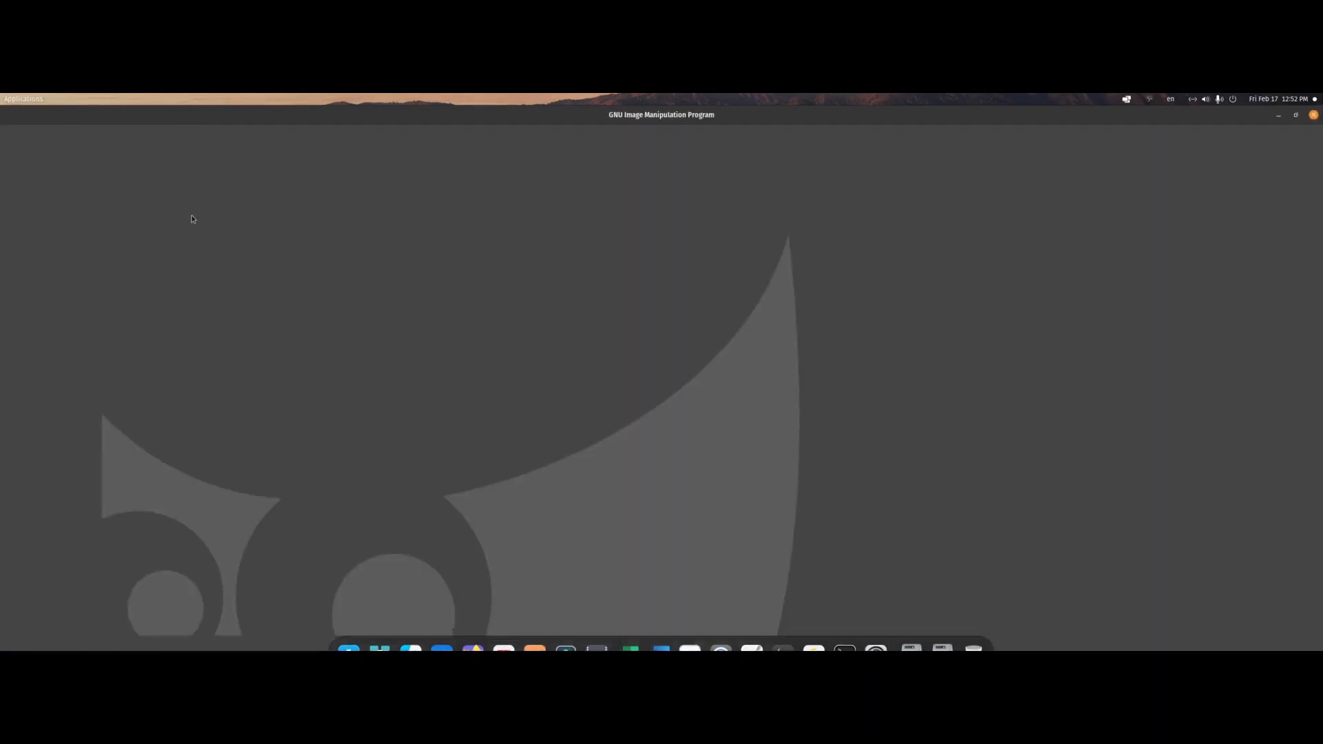
pyautogui.click(9, 130)
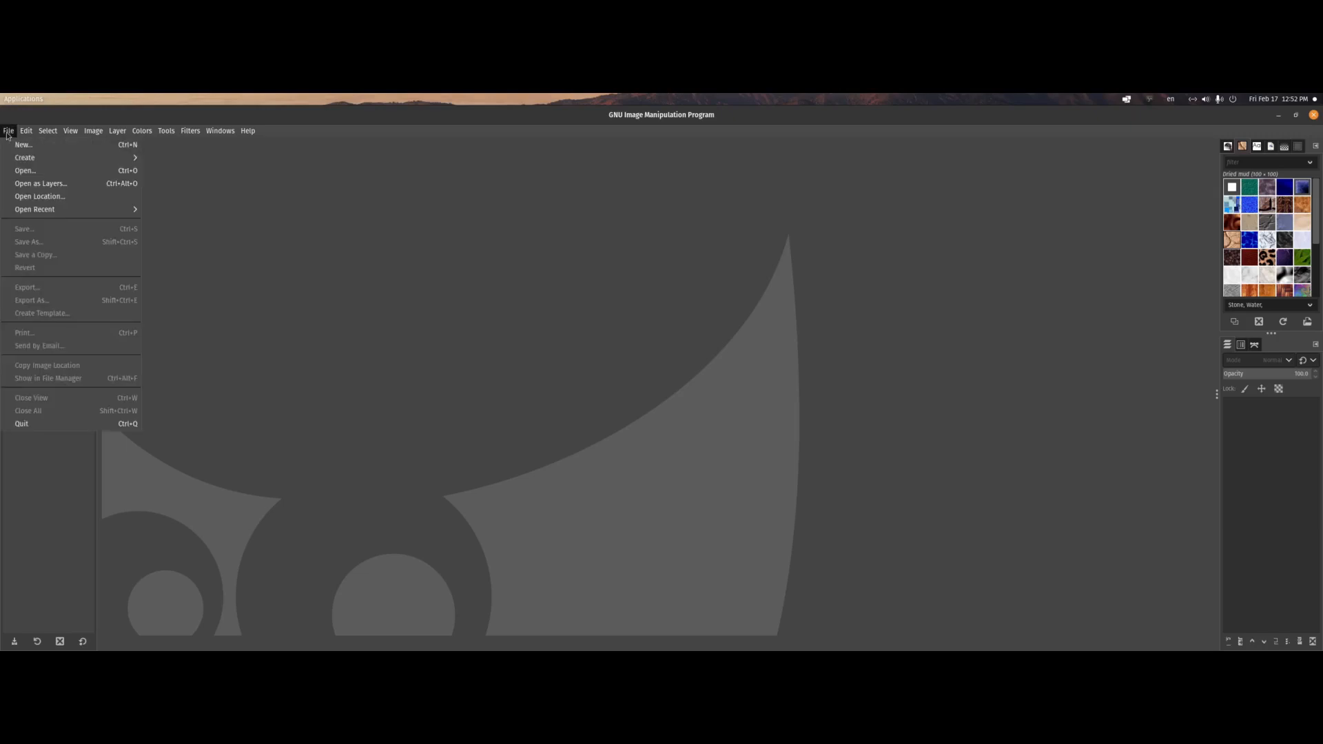
pyautogui.click(24, 171)
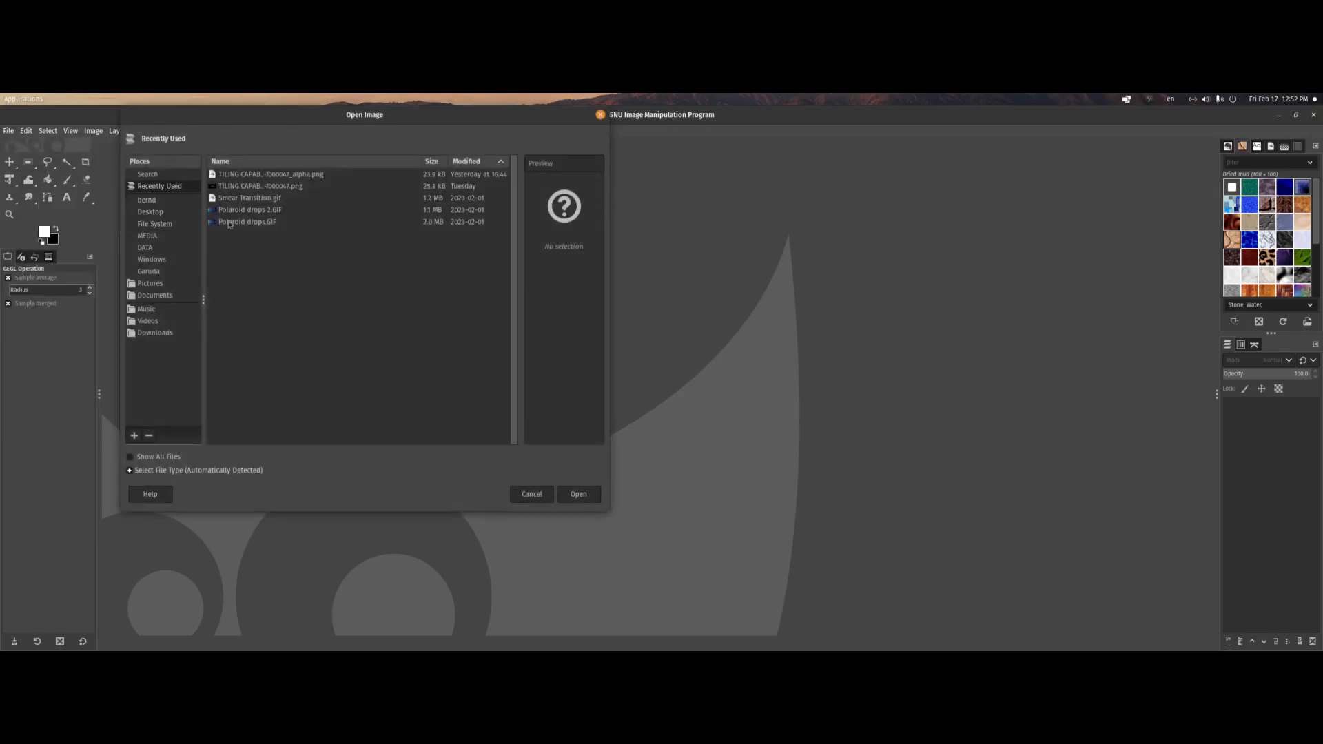
pyautogui.click(157, 284)
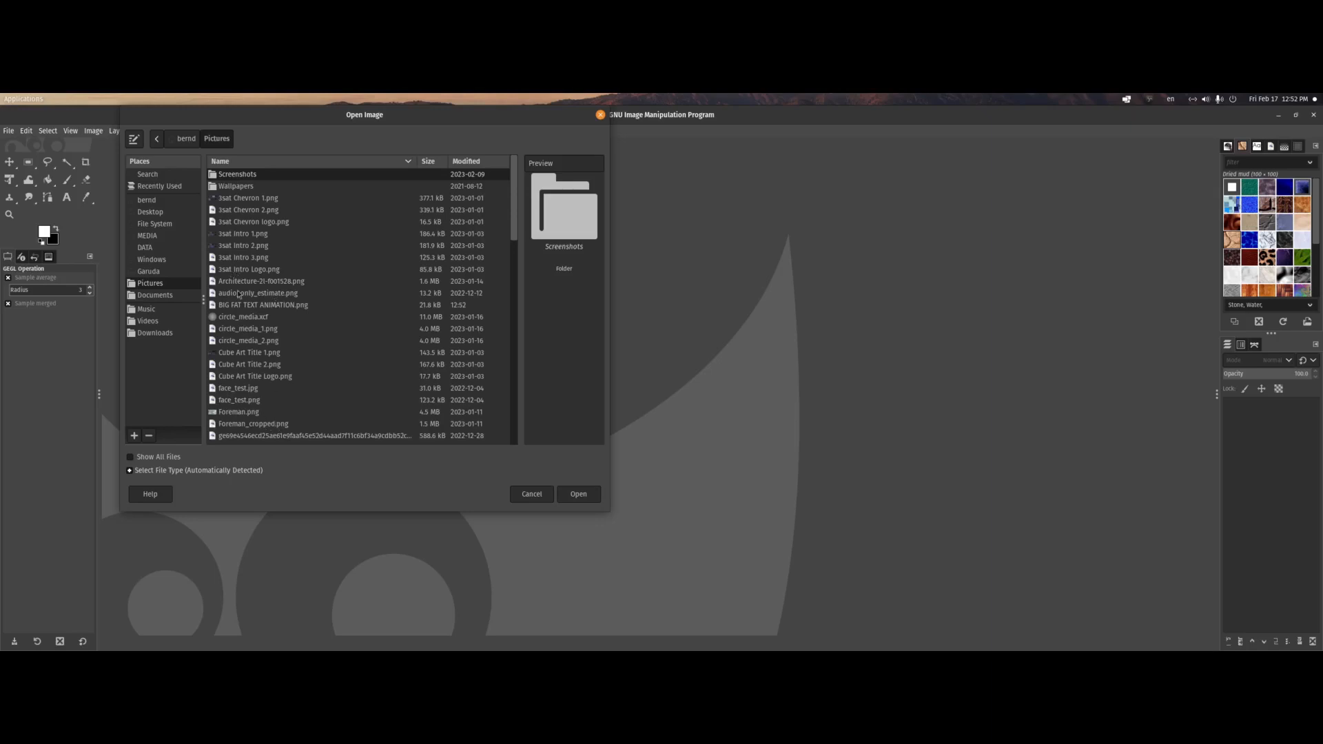
pyautogui.click(274, 305)
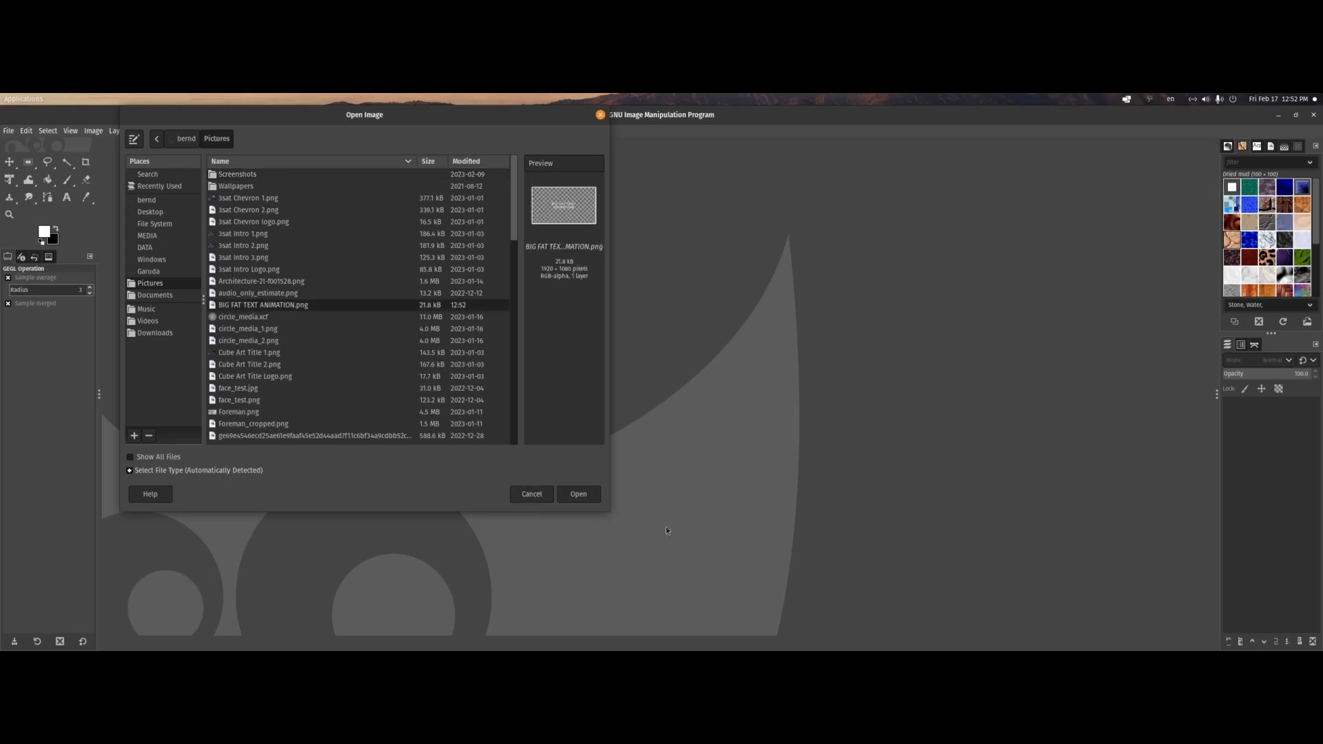
pyautogui.click(579, 494)
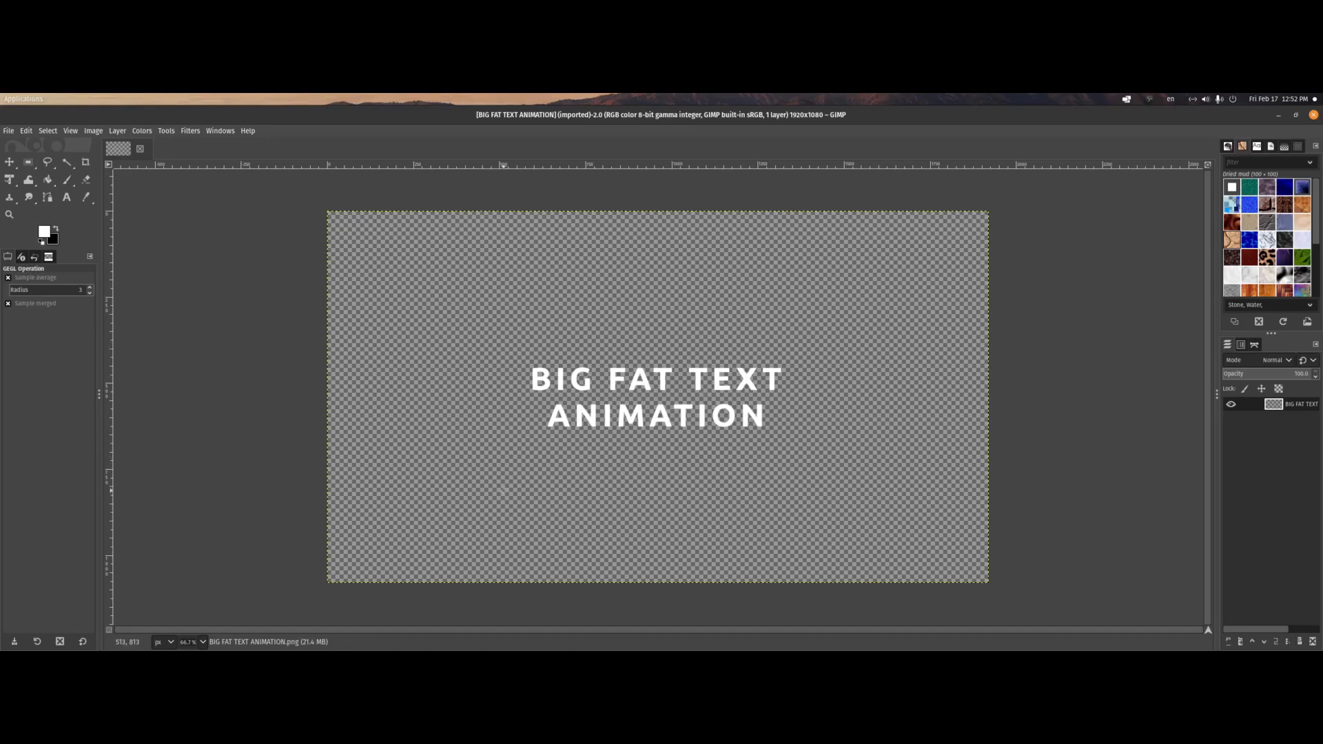
pyautogui.click(1280, 116)
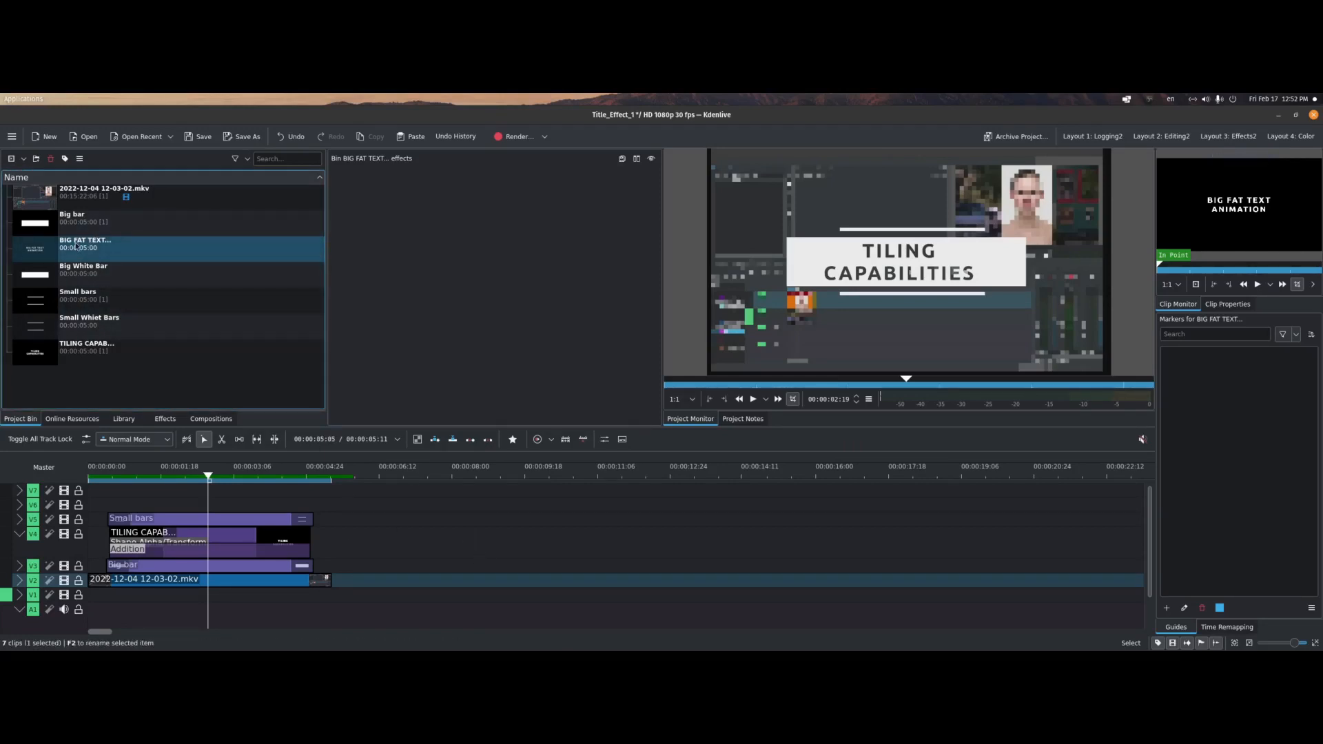
# Place the BIG FAT TEXT title on V4 and Small Whiet Bars on V5 above it, with aligned starts, after the existing clips
pyautogui.moveTo(76, 246); pyautogui.dragTo(524, 540)
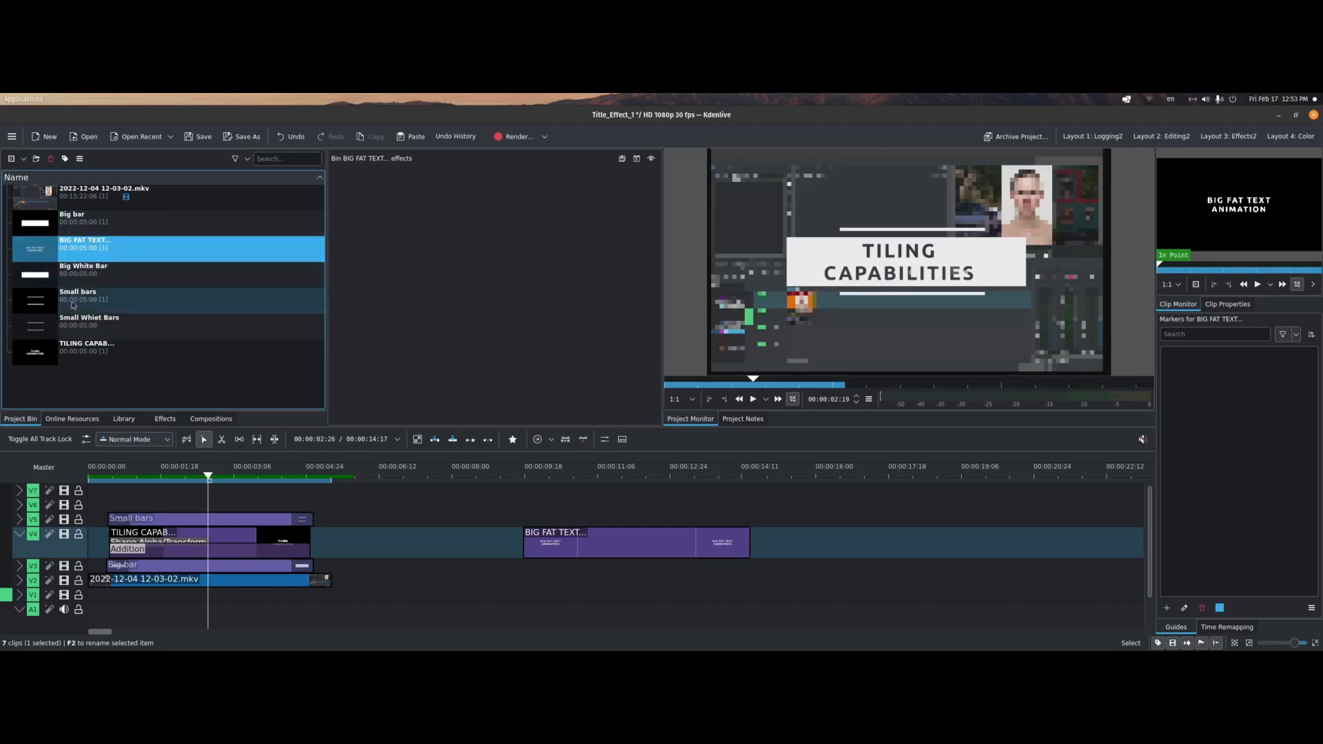
pyautogui.moveTo(70, 324); pyautogui.dragTo(524, 524)
# Correct the name of the new two-bar title clip in the project bin to "Small White Bars"
pyautogui.click(89, 321)
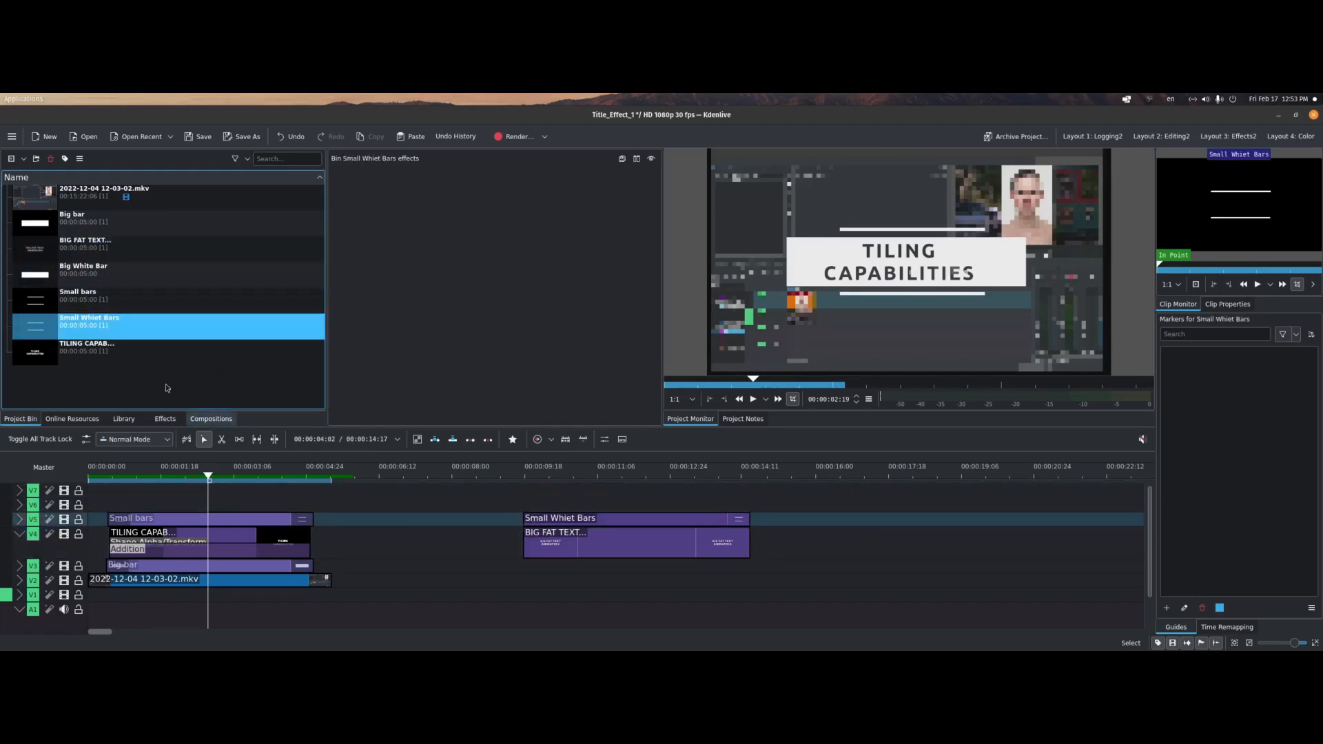
pyautogui.click(94, 319)
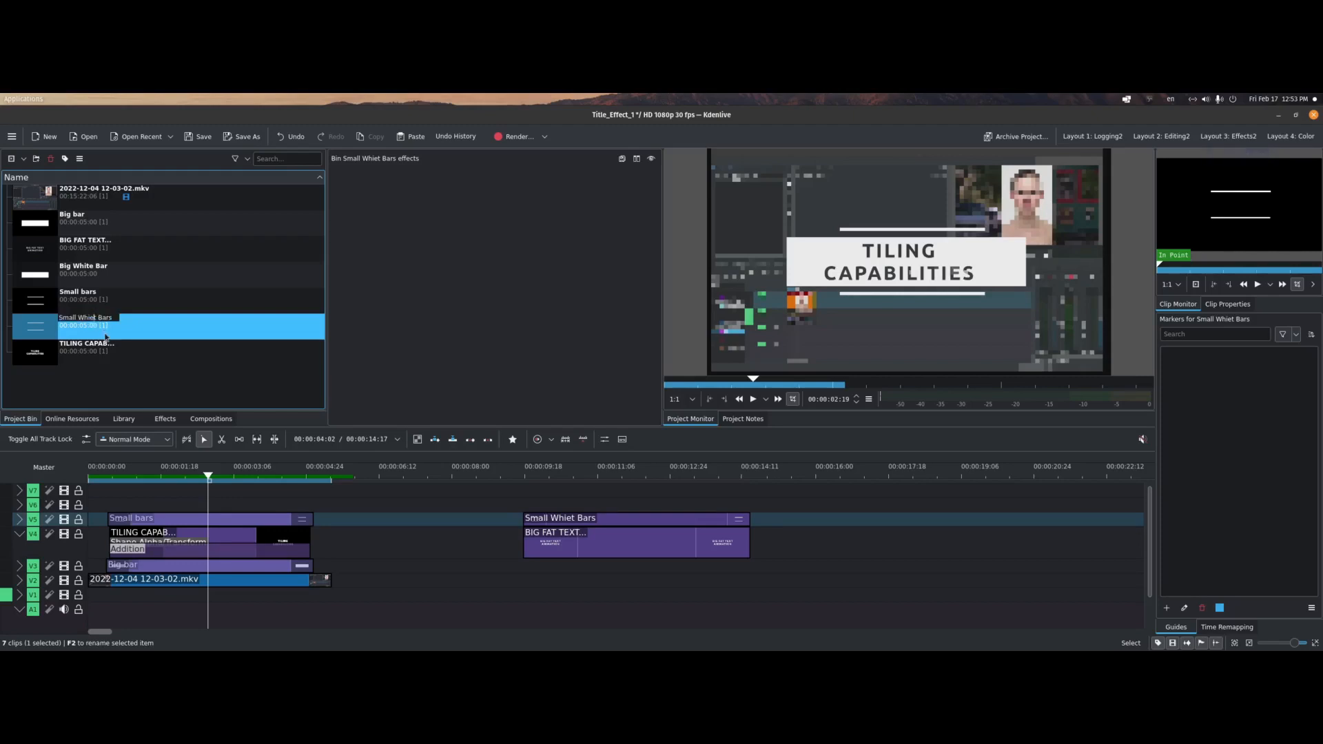
pyautogui.press('BackSpace')
pyautogui.press('BackSpace')
pyautogui.write('te')
pyautogui.press('Return')
pyautogui.moveTo(89, 272); pyautogui.dragTo(523, 561)
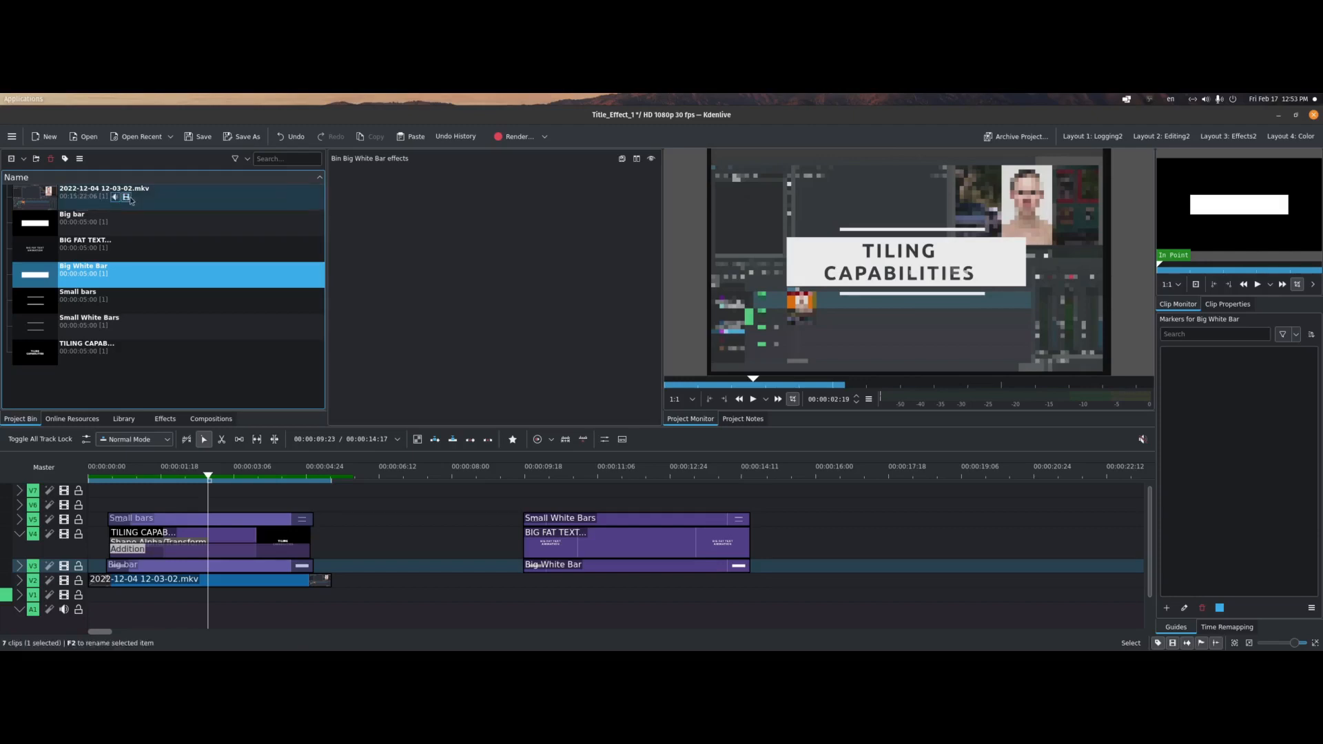
pyautogui.moveTo(126, 199); pyautogui.dragTo(507, 579)
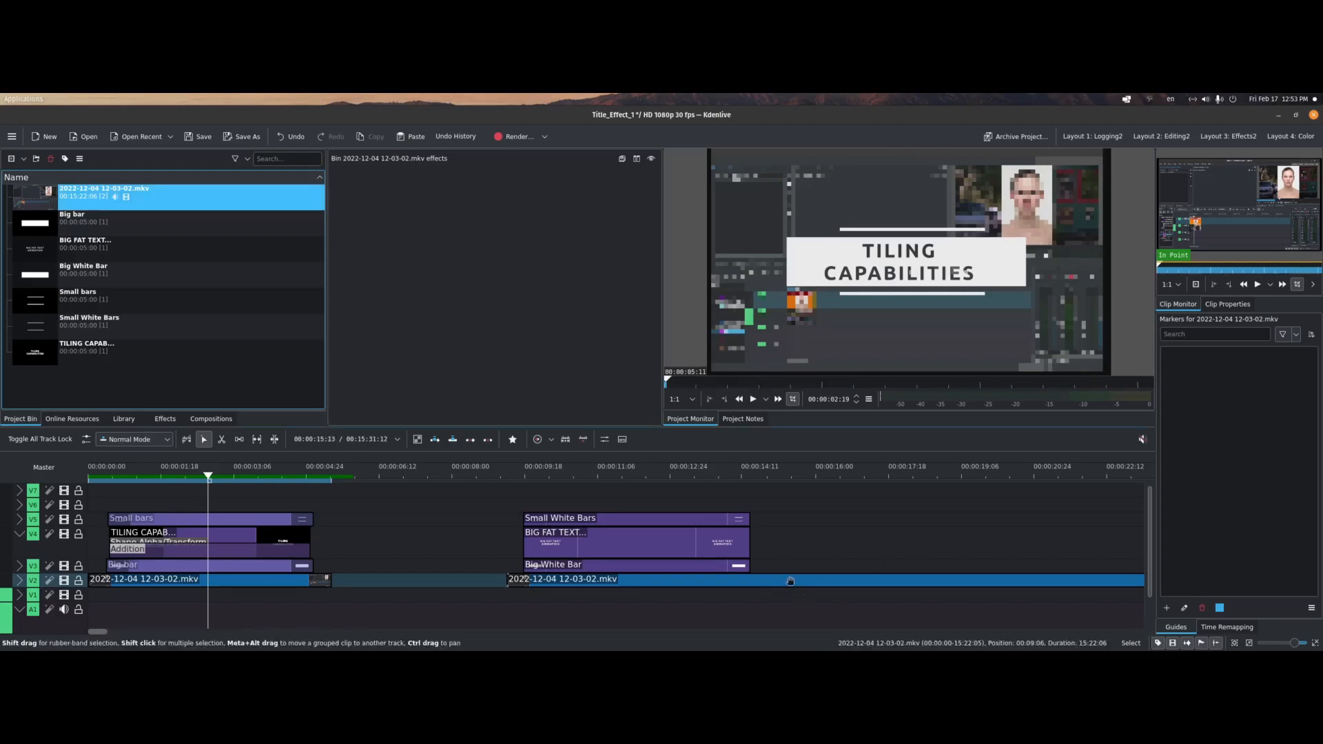
# Cut the second video clip on V2 at 00:00:15:01 and delete the part after the cut
pyautogui.click(772, 480)
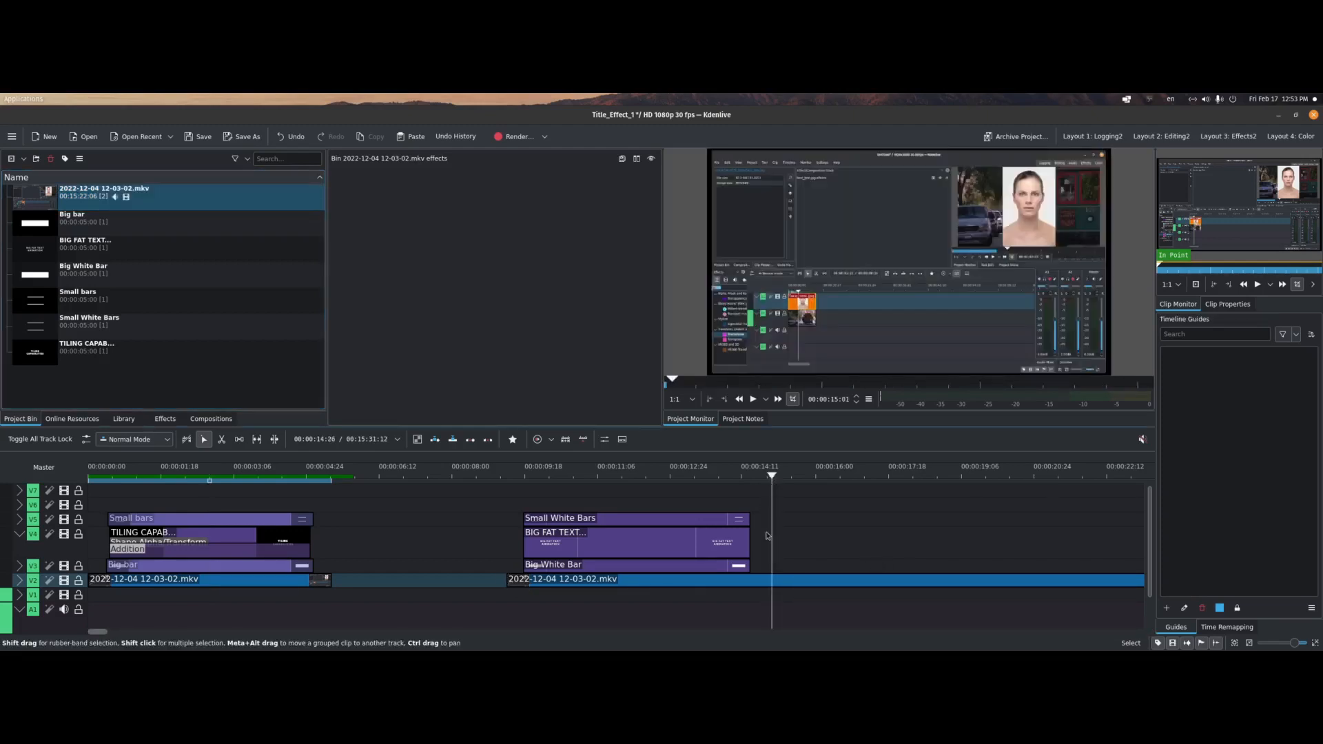
pyautogui.click(788, 578)
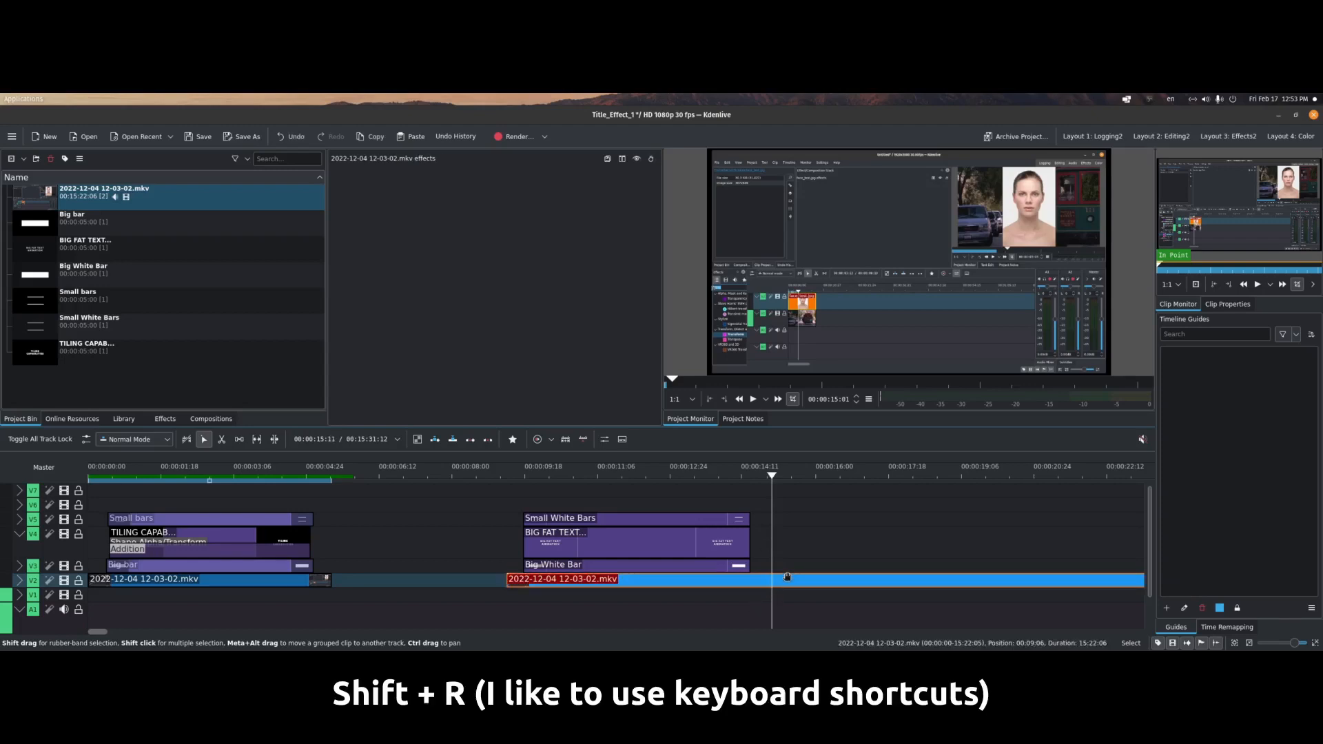
pyautogui.hotkey('shift', 'r')
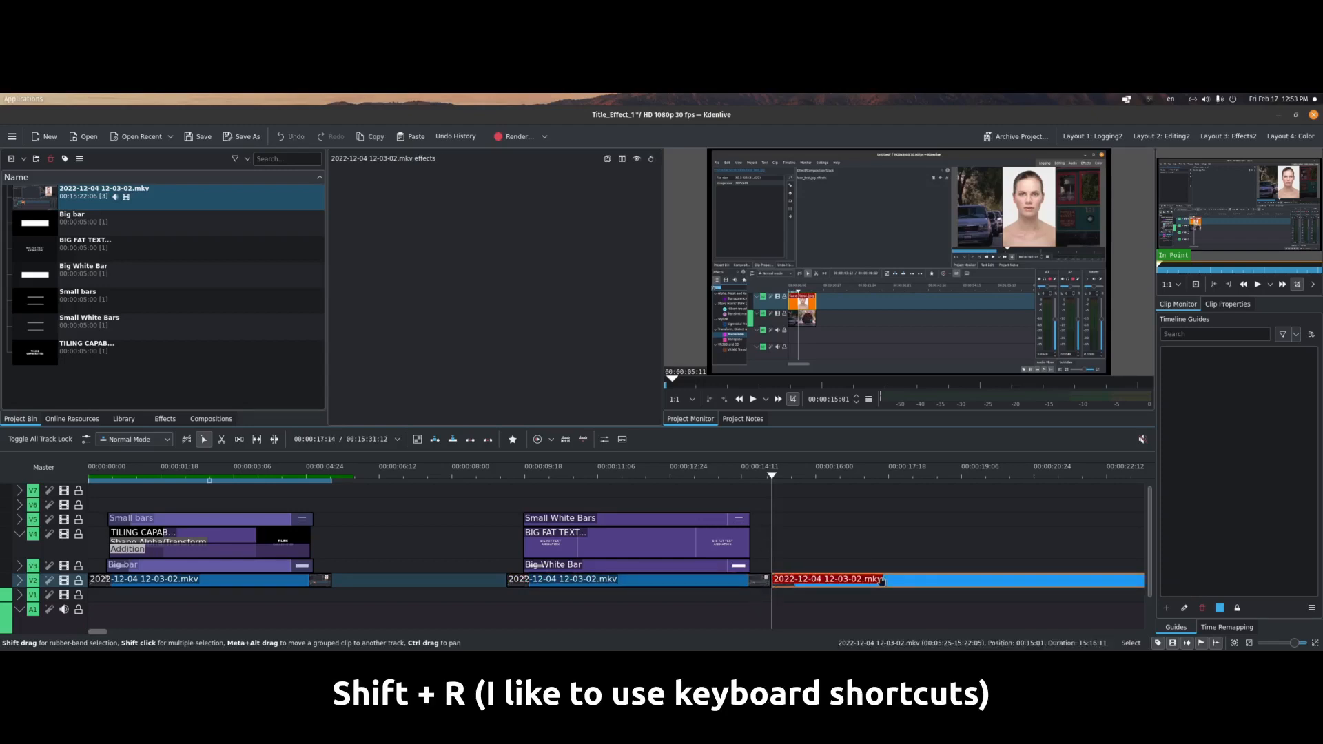
pyautogui.press('Delete')
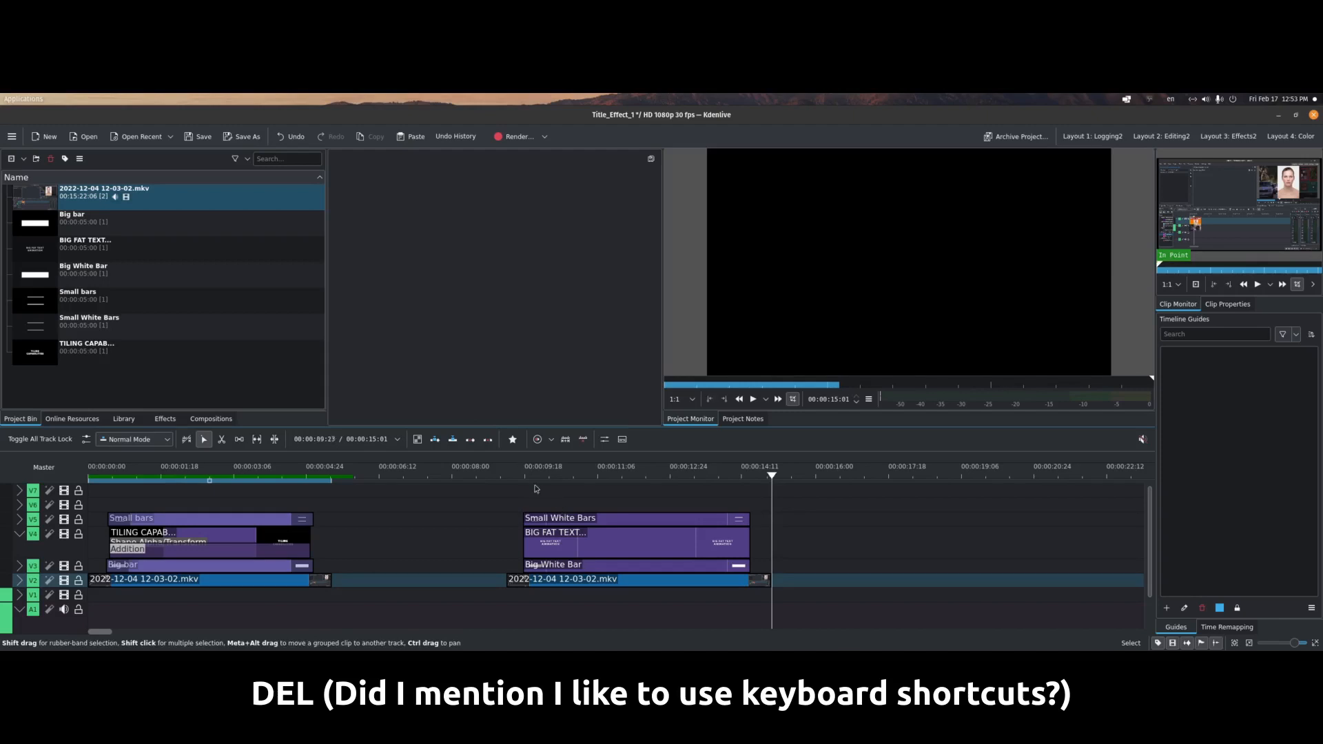
# Move the playhead to 00:00:09:25 and add the Shape Alpha effect to the BIG FAT TEXT clip in the timeline
pyautogui.click(537, 479)
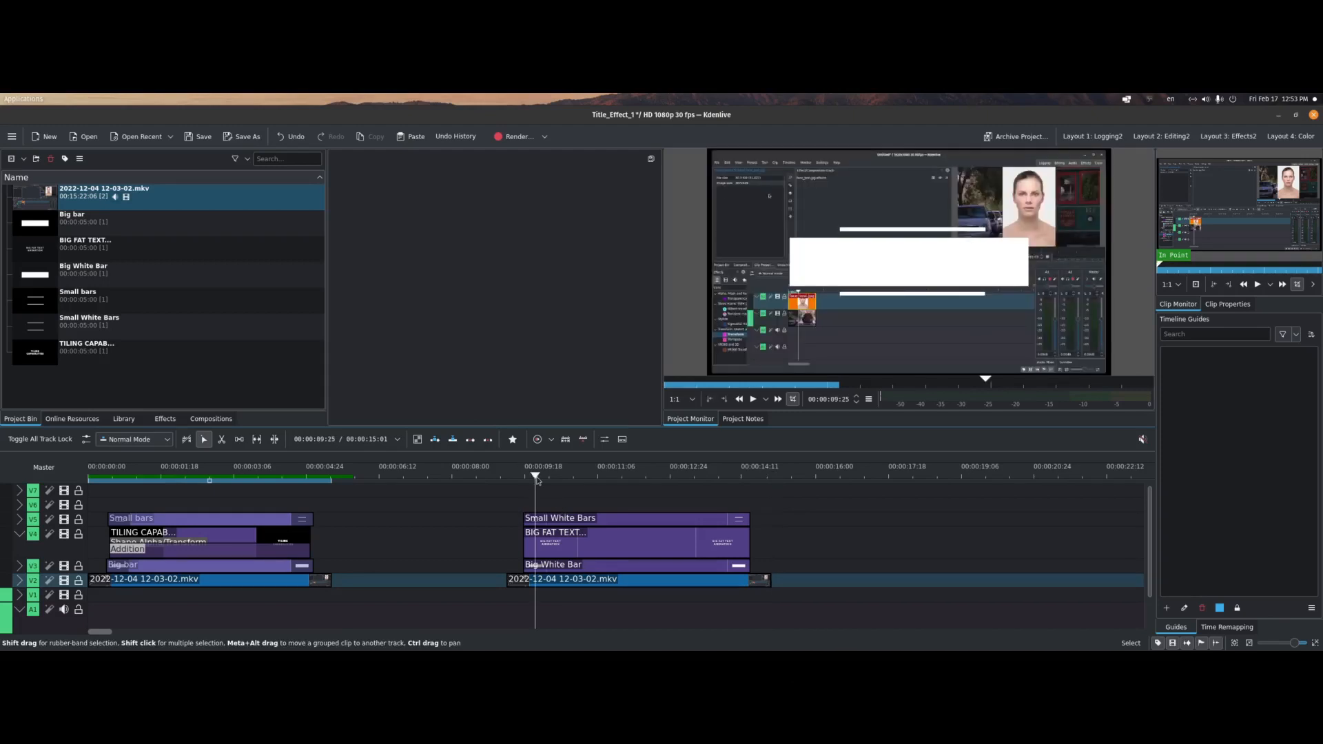
pyautogui.click(611, 550)
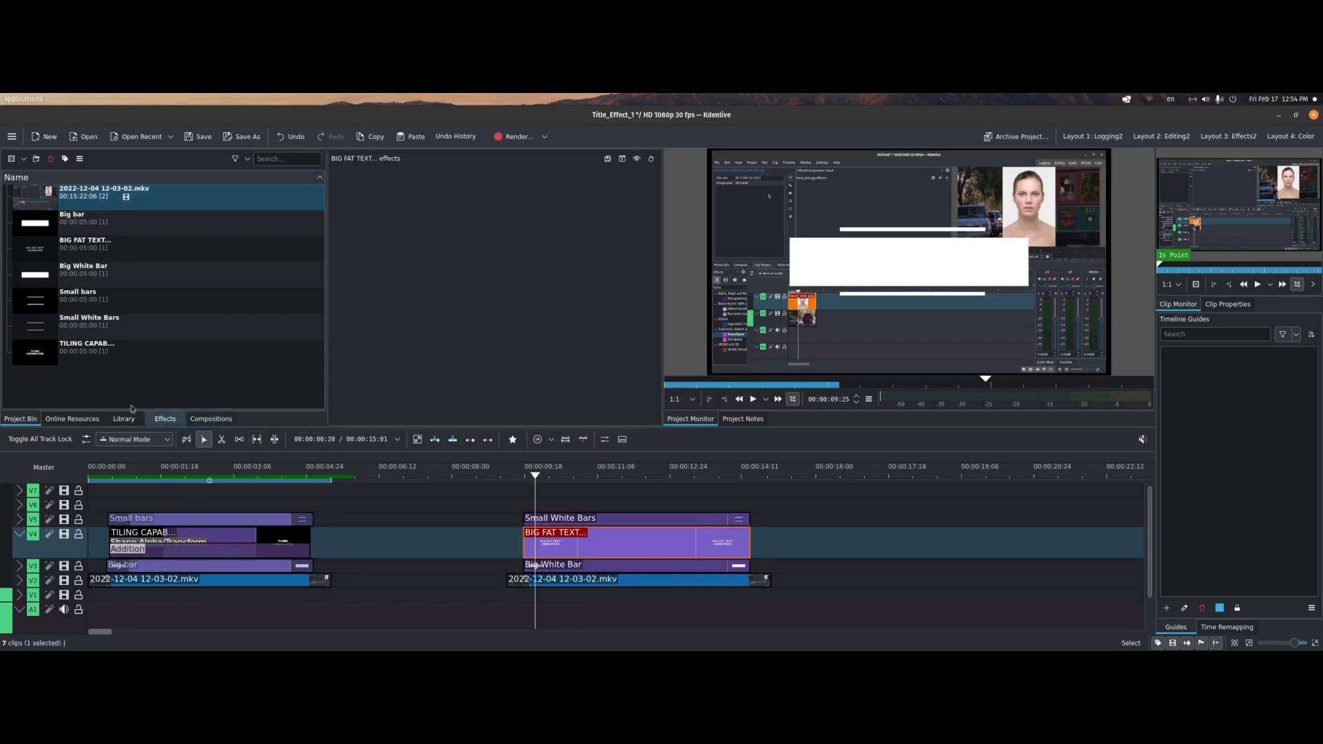
pyautogui.click(165, 419)
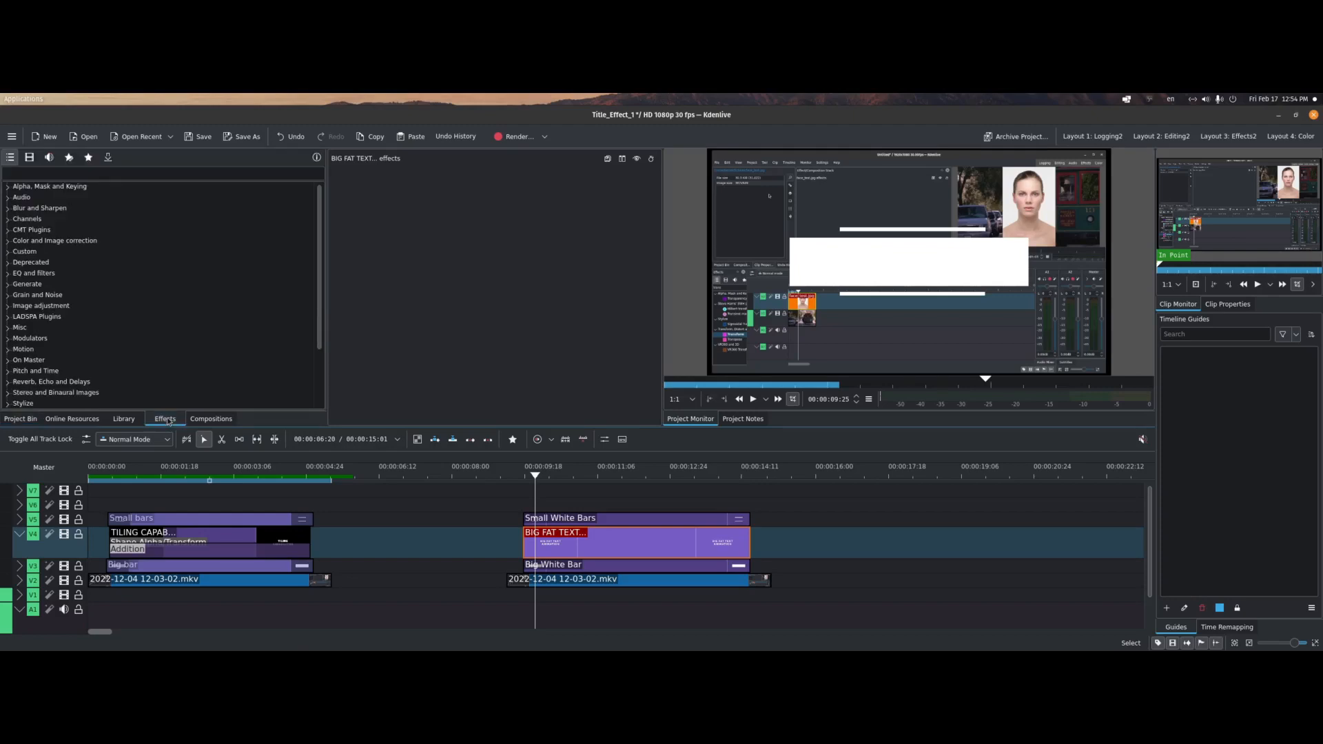
pyautogui.click(7, 189)
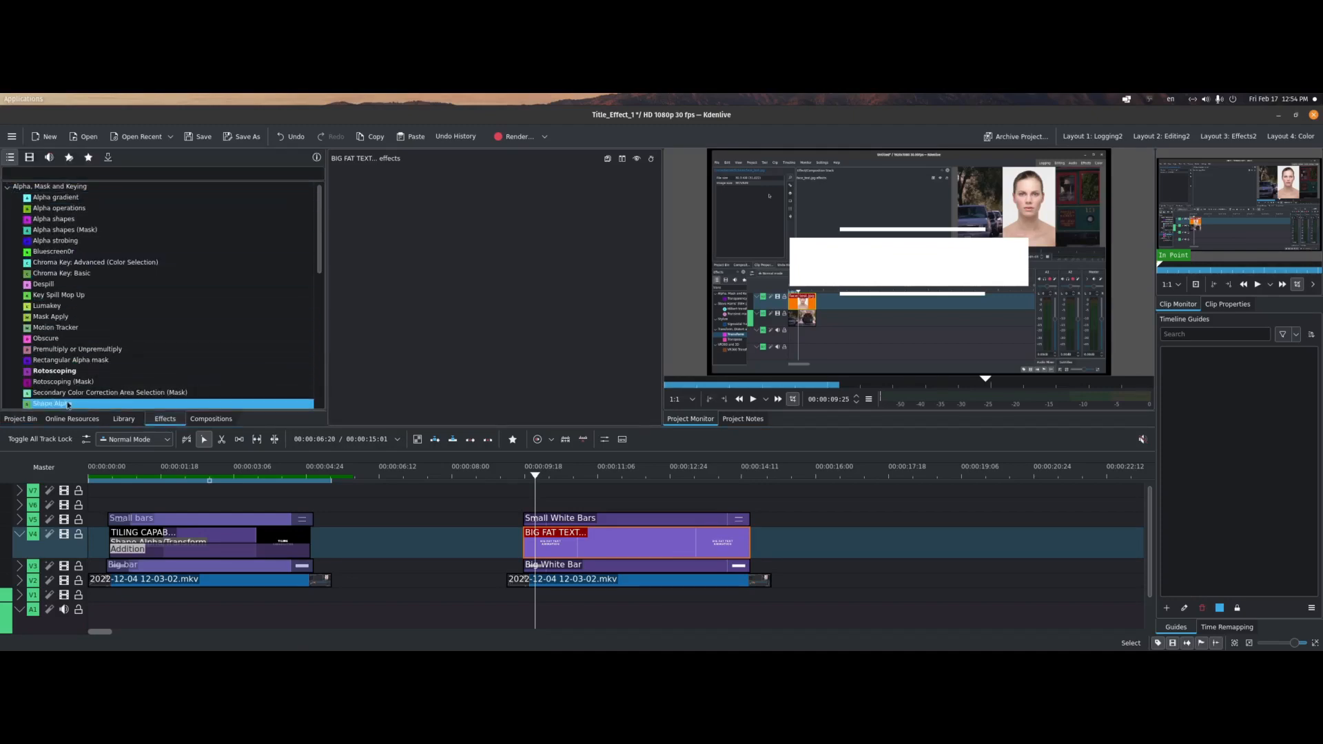
pyautogui.moveTo(69, 405); pyautogui.dragTo(498, 238)
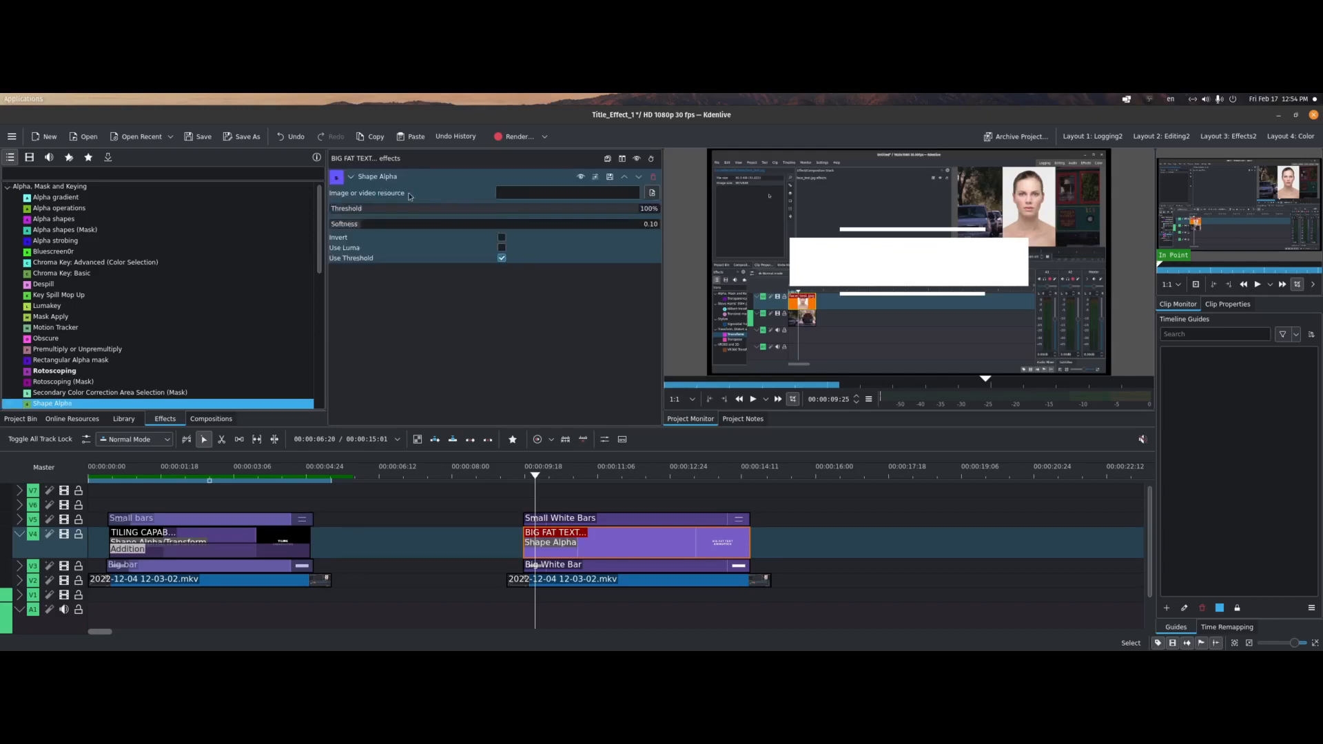
# Load BIG FAT TEXT ANIMATION.png from the Pictures folder as the Shape Alpha resource, disable Use Threshold and enable Invert
pyautogui.click(652, 194)
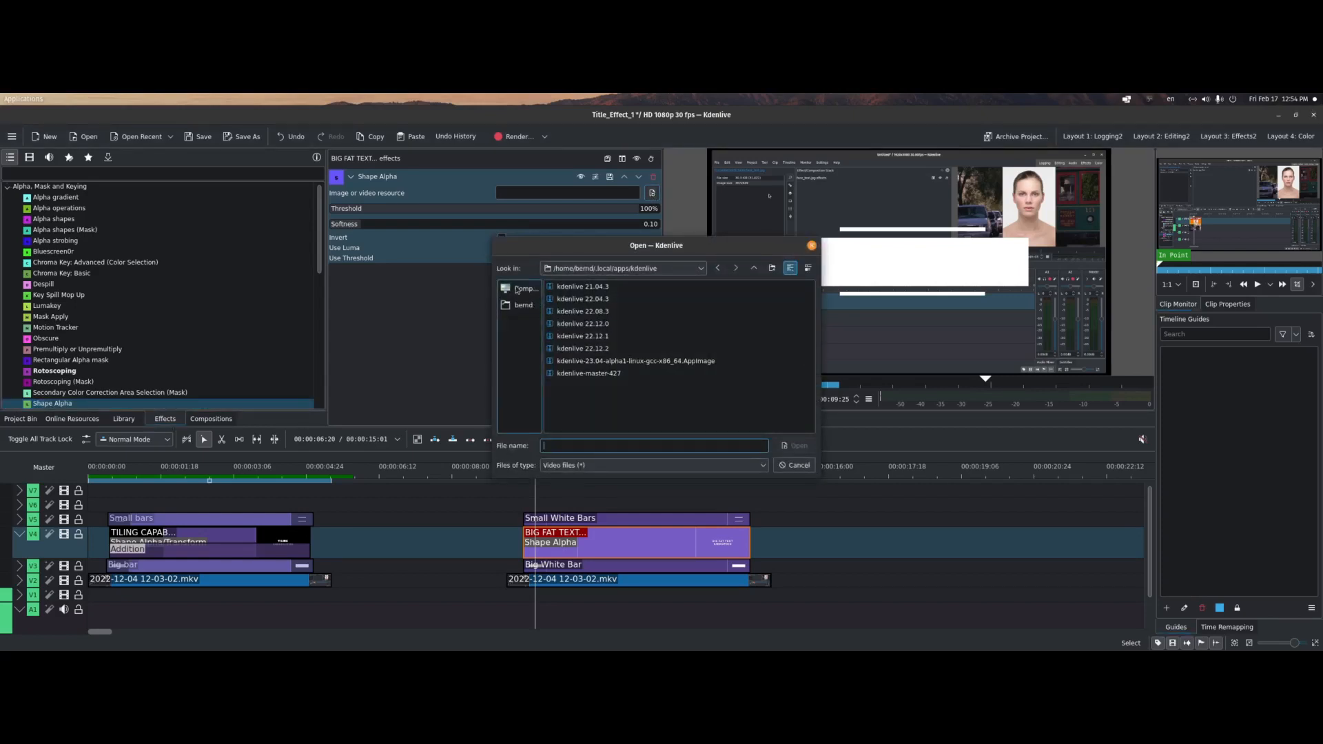
pyautogui.click(520, 291)
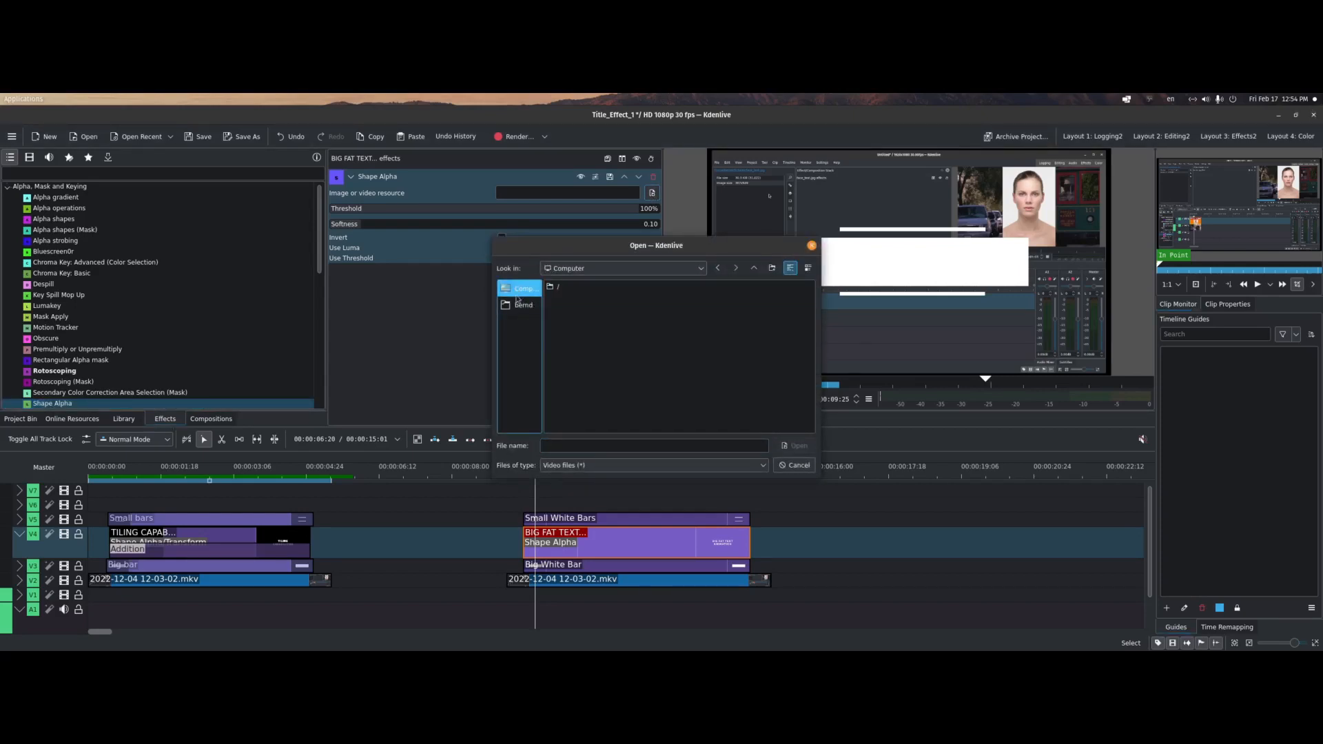
pyautogui.click(523, 305)
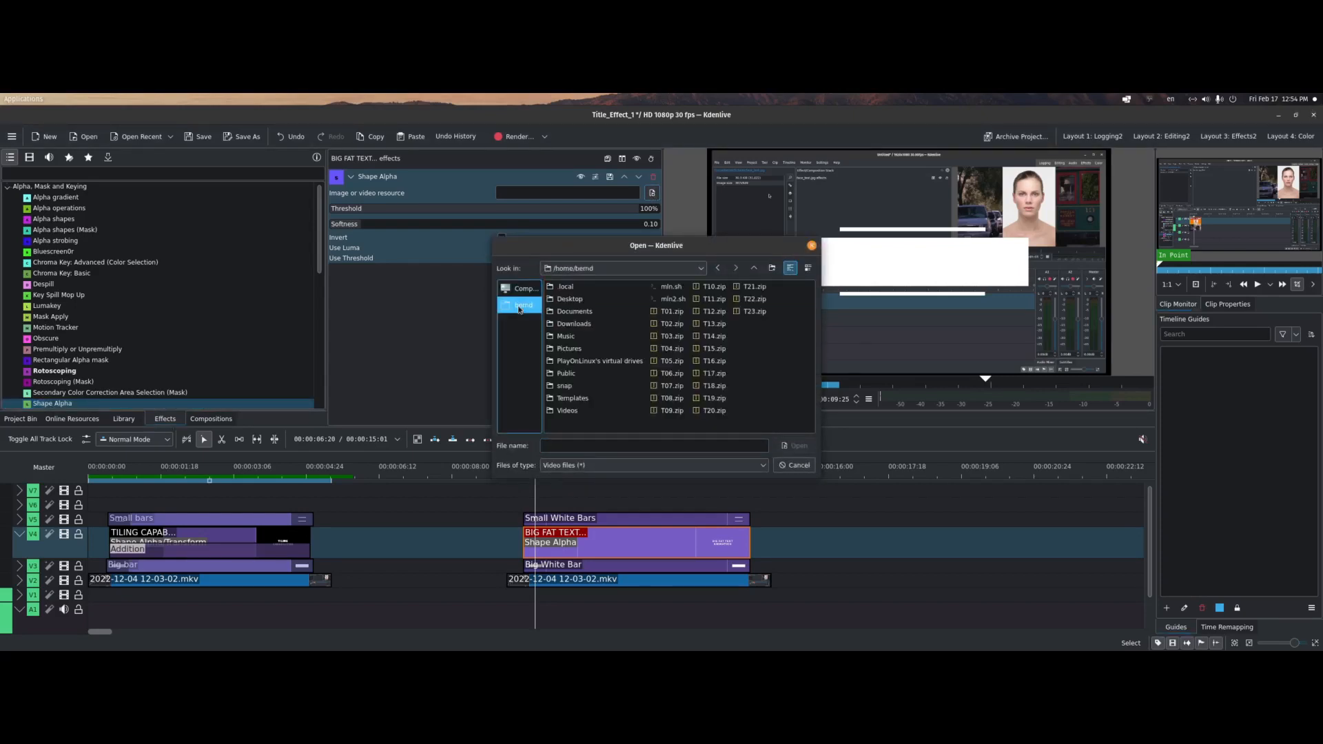
pyautogui.doubleClick(570, 349)
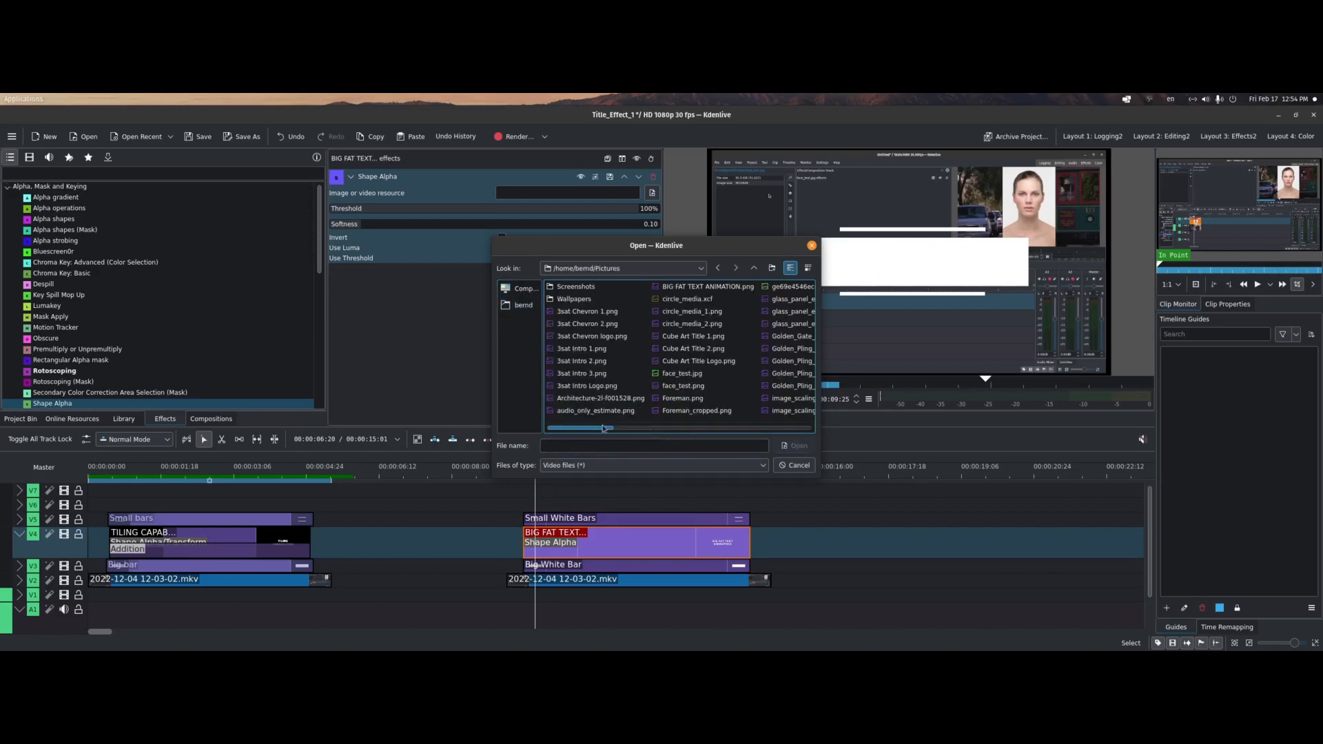
pyautogui.click(710, 288)
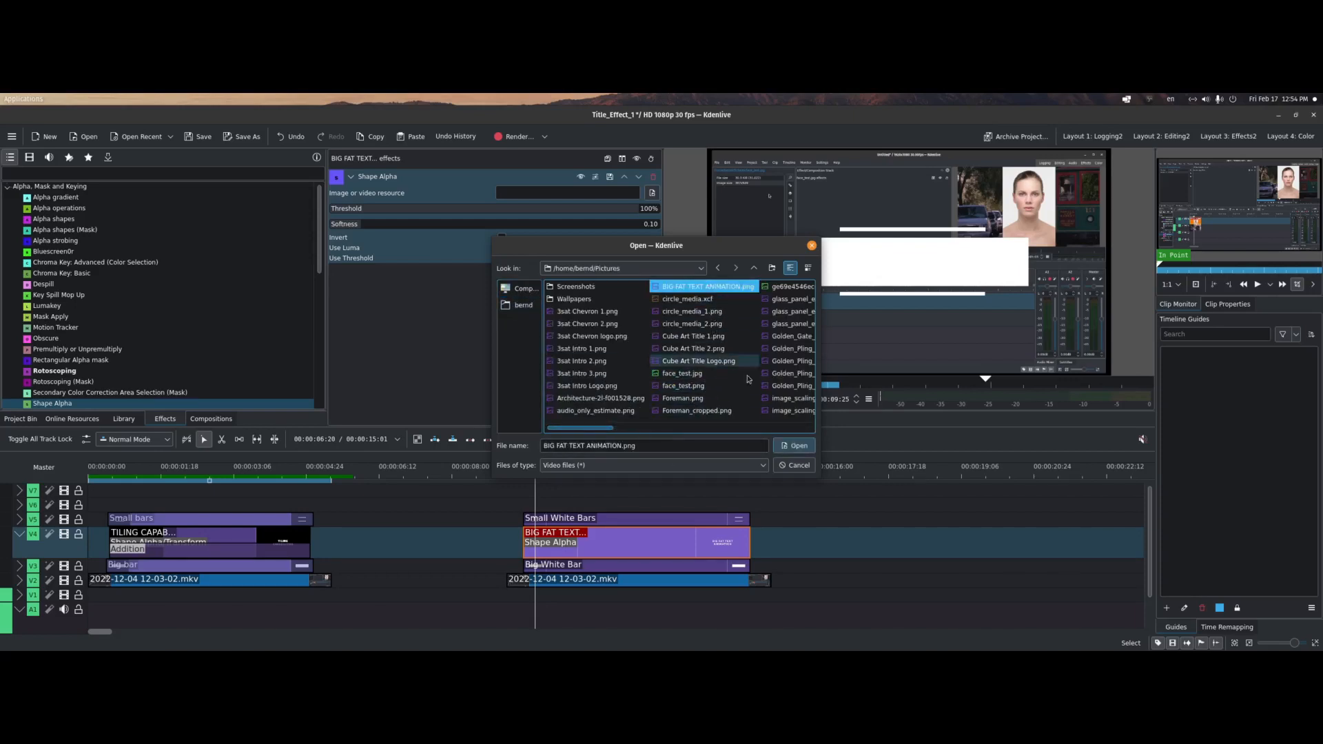
pyautogui.click(797, 446)
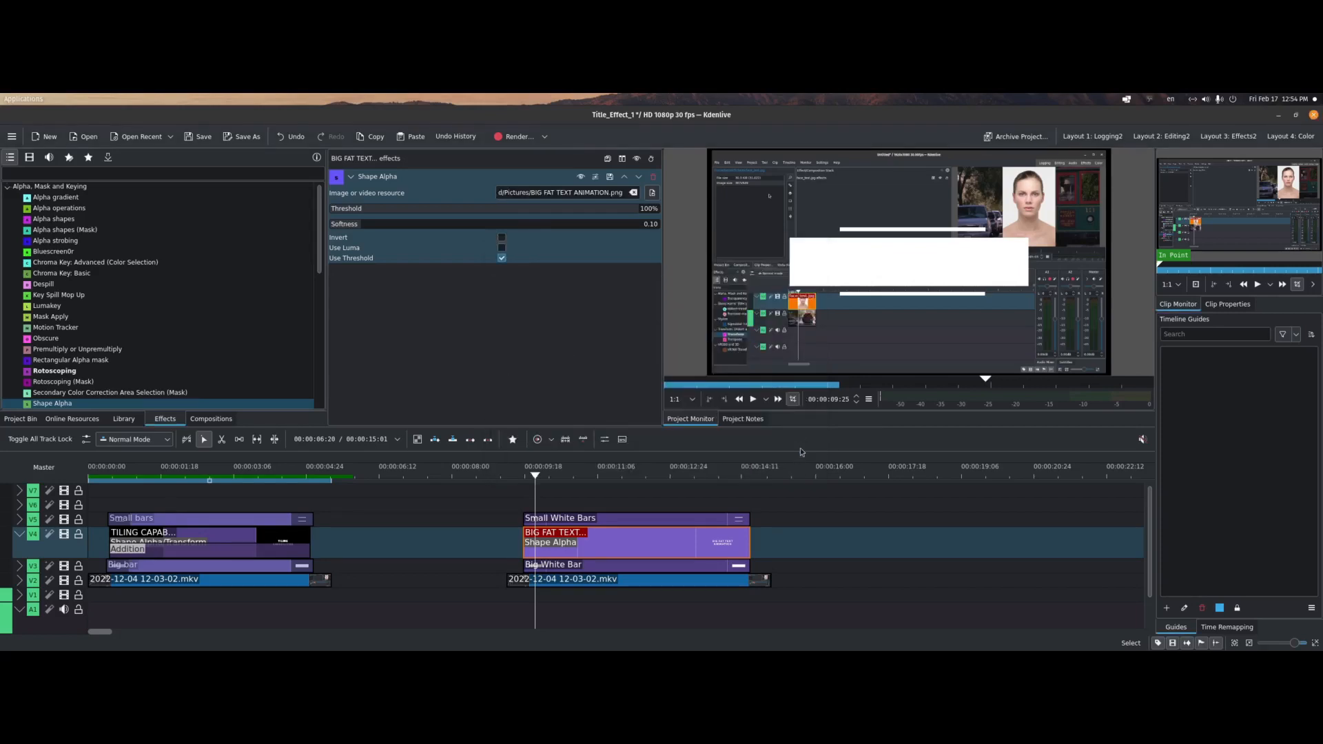
pyautogui.click(502, 257)
pyautogui.click(501, 238)
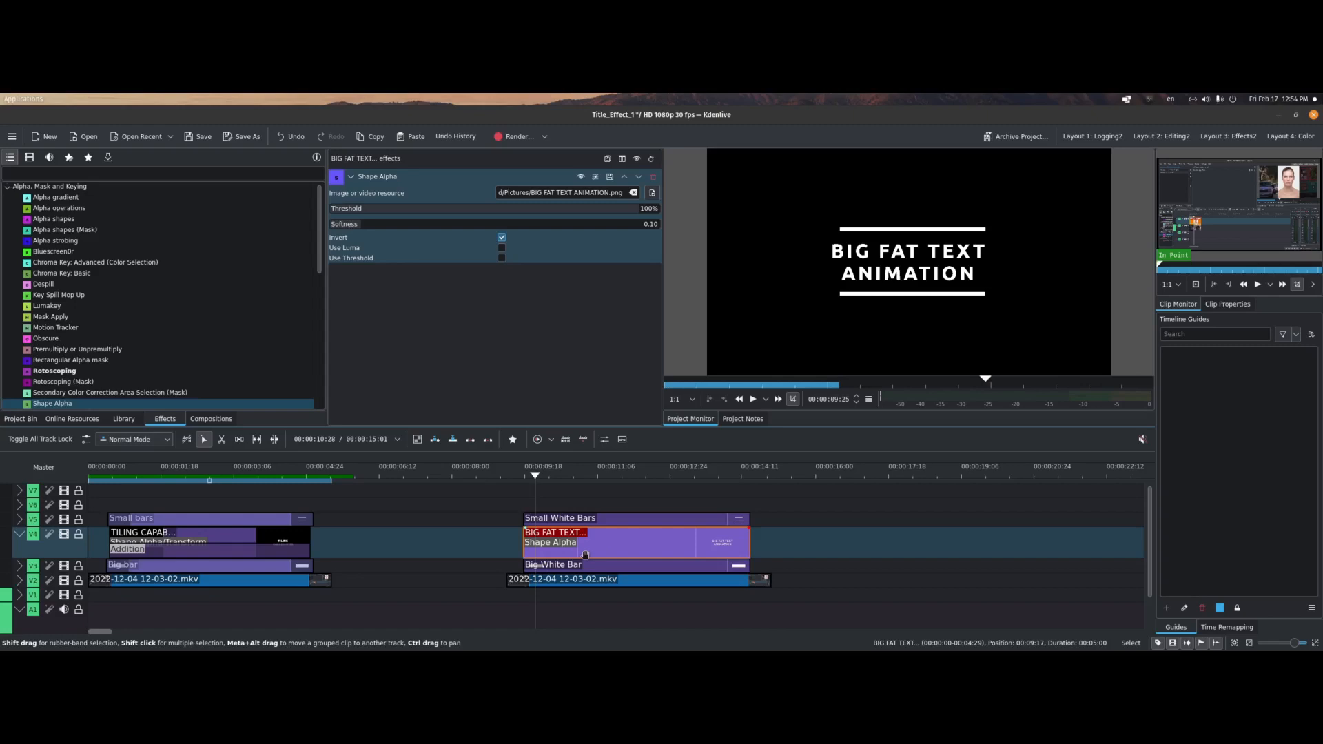
# Add a composition to the BIG FAT TEXT clip, change its type to Addition, and move the playhead to 00:00:09:17
pyautogui.click(526, 556)
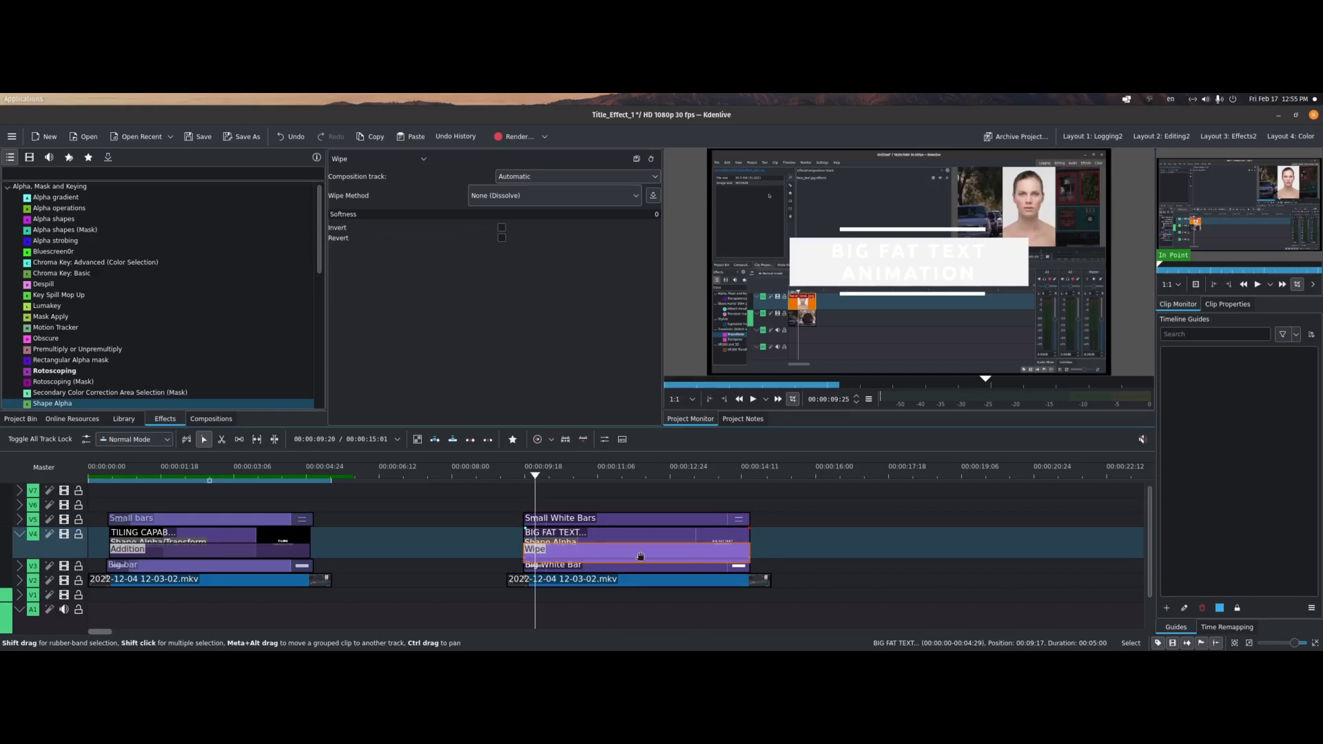
pyautogui.click(421, 159)
pyautogui.moveTo(424, 248); pyautogui.dragTo(425, 176)
pyautogui.click(348, 170)
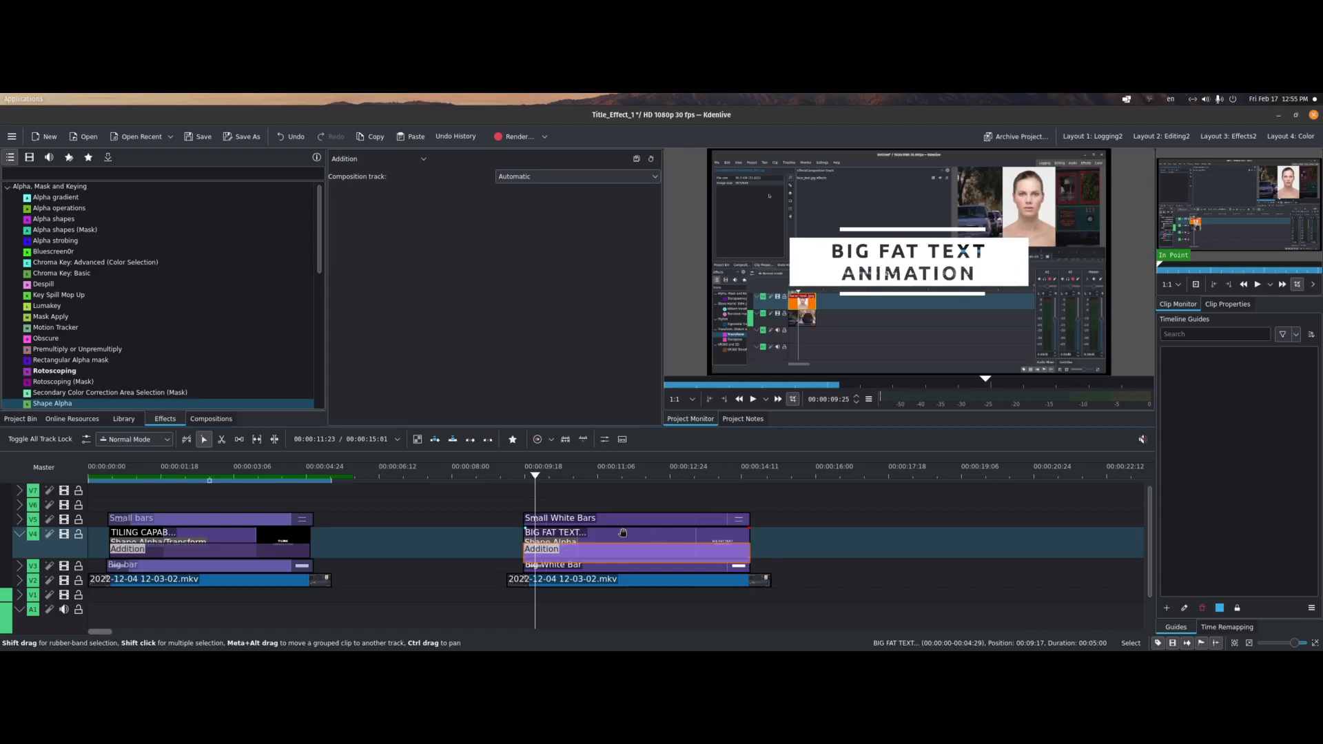
pyautogui.click(523, 475)
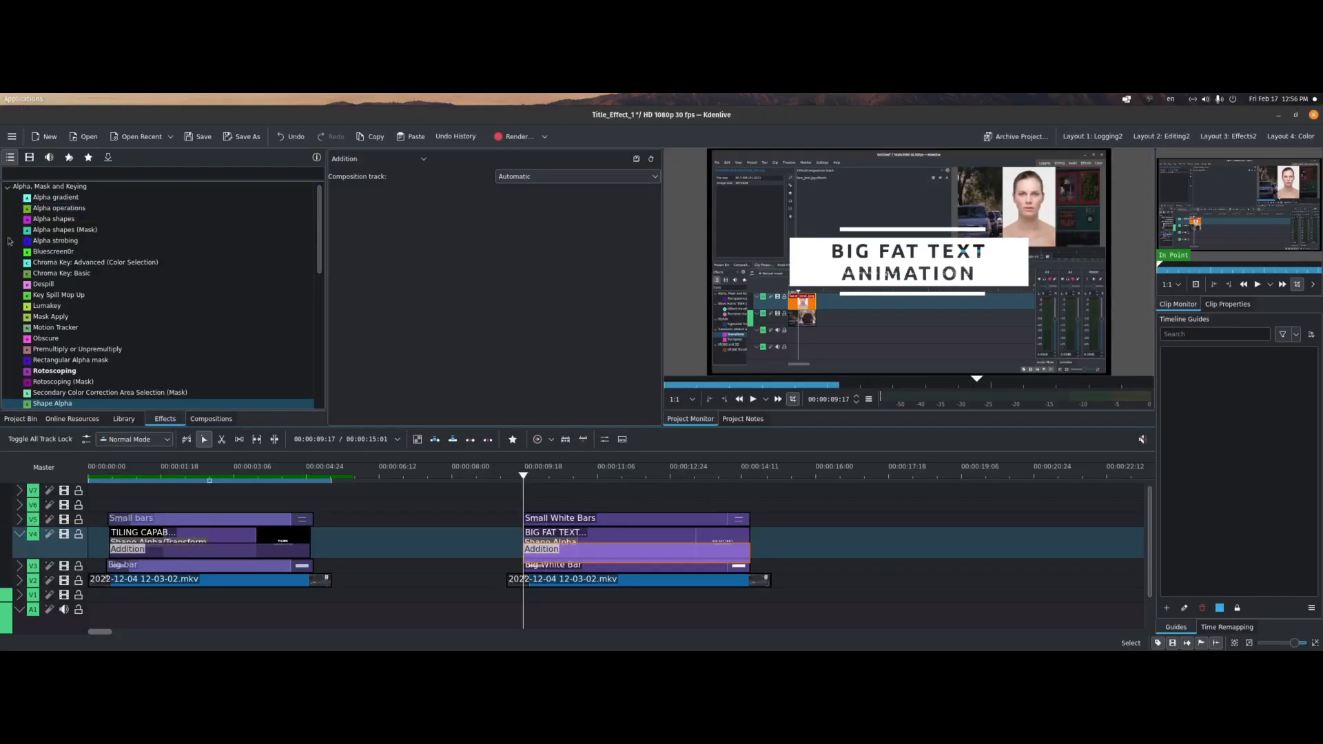
# Import Title_Effect_1.mp4 from the Videos folder into the project bin
pyautogui.click(21, 419)
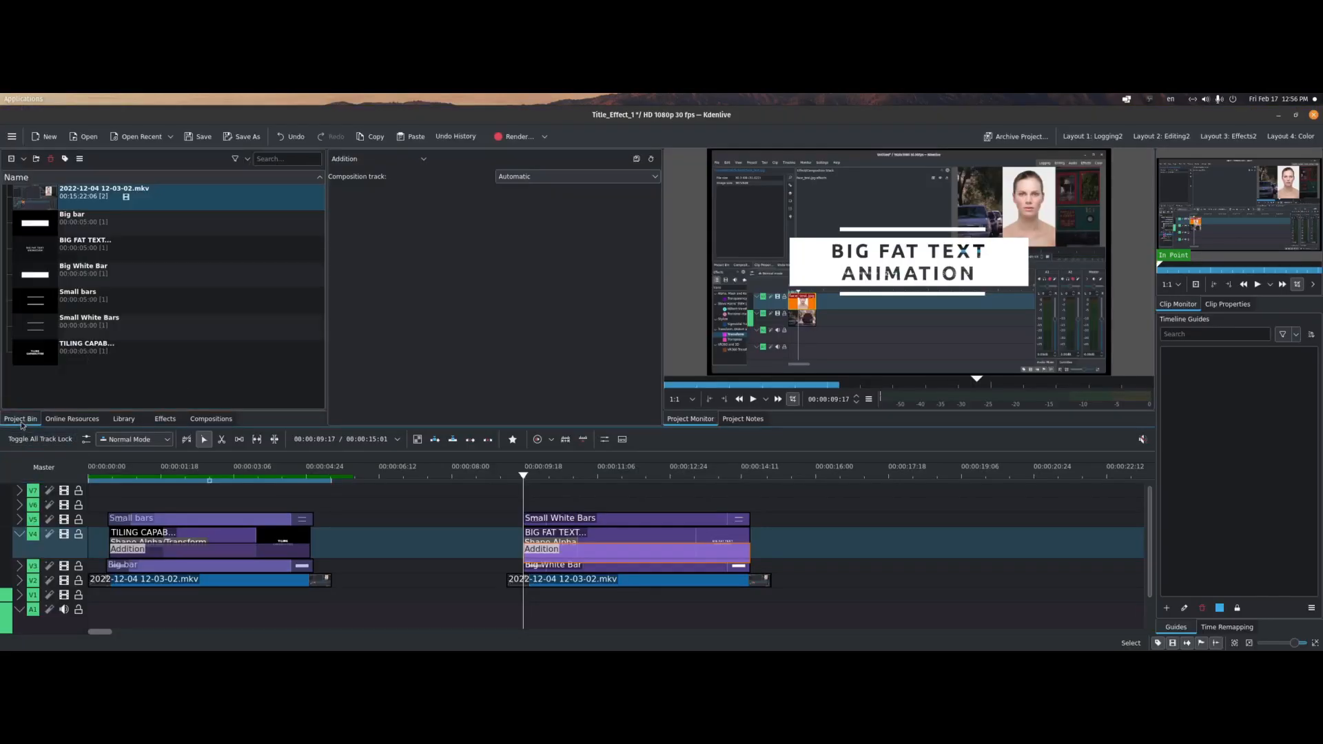
pyautogui.click(25, 159)
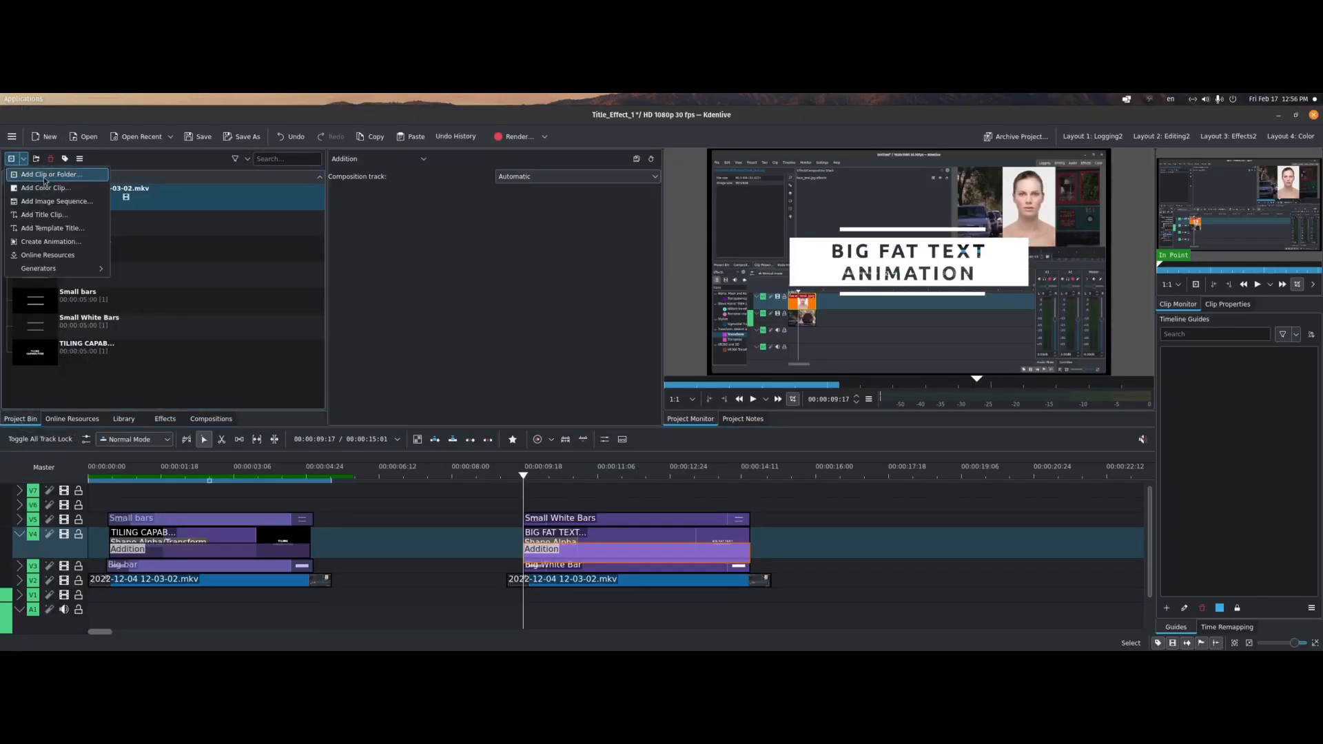
pyautogui.click(51, 174)
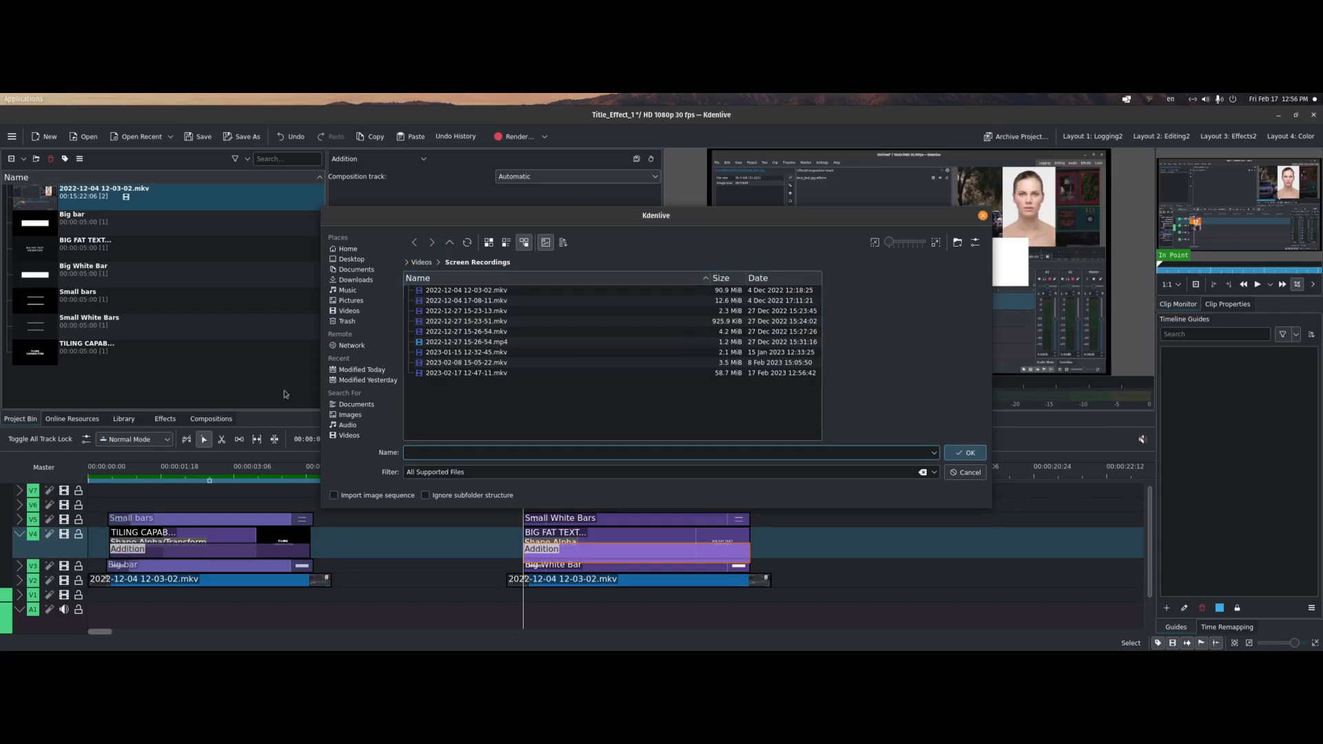
pyautogui.click(353, 314)
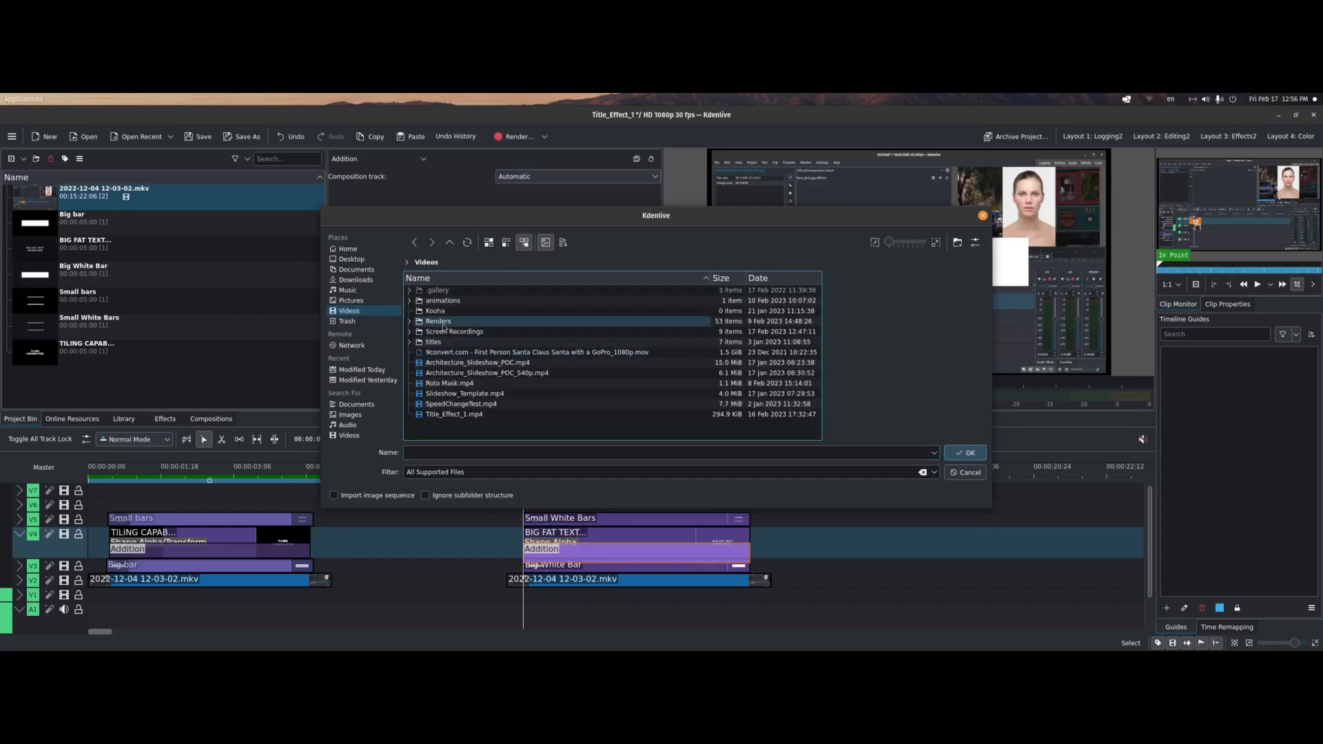
pyautogui.click(454, 414)
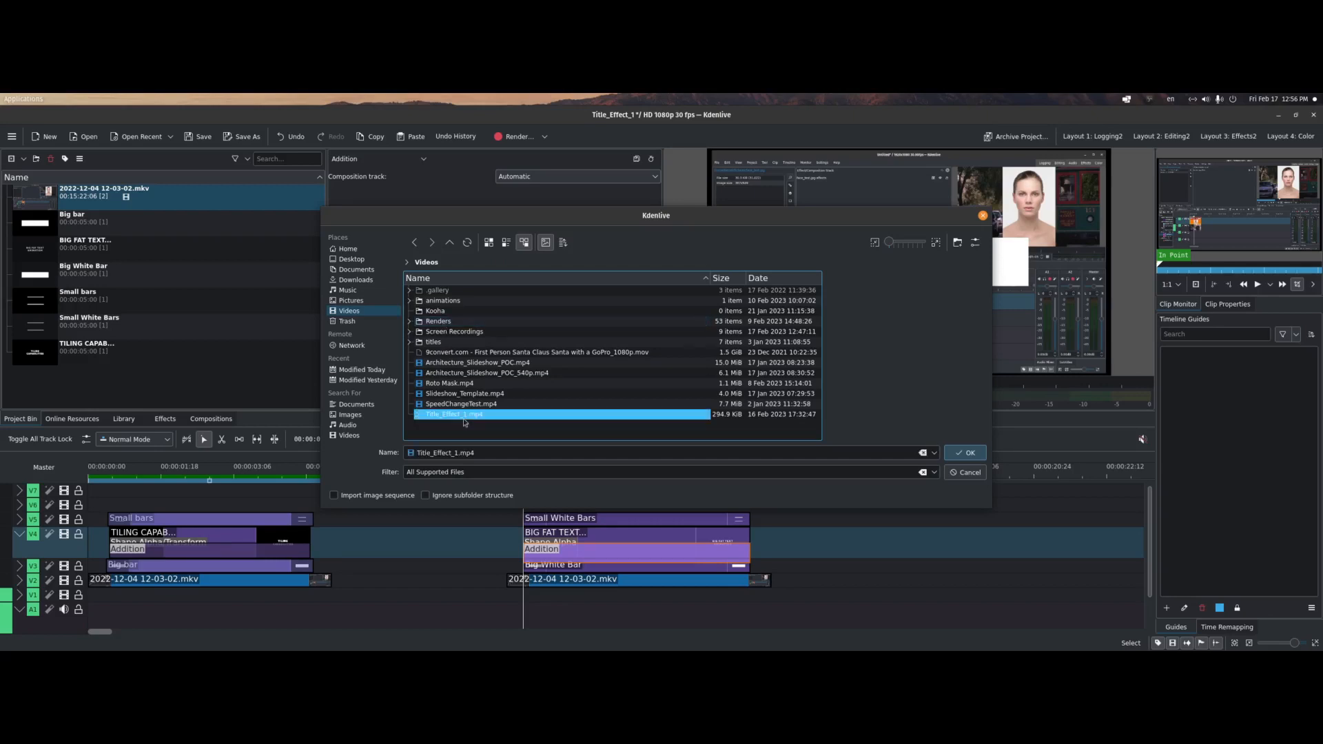
pyautogui.click(967, 453)
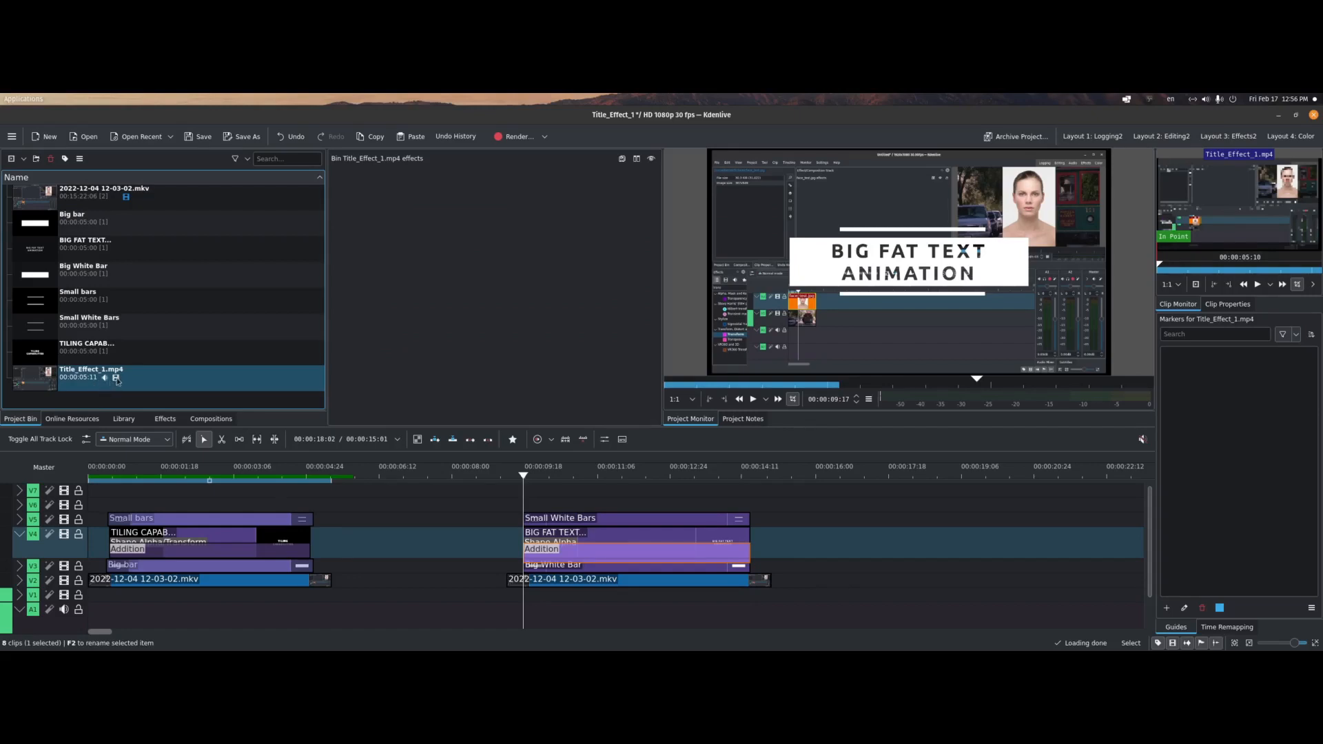
pyautogui.moveTo(120, 381); pyautogui.dragTo(510, 597)
pyautogui.click(552, 577)
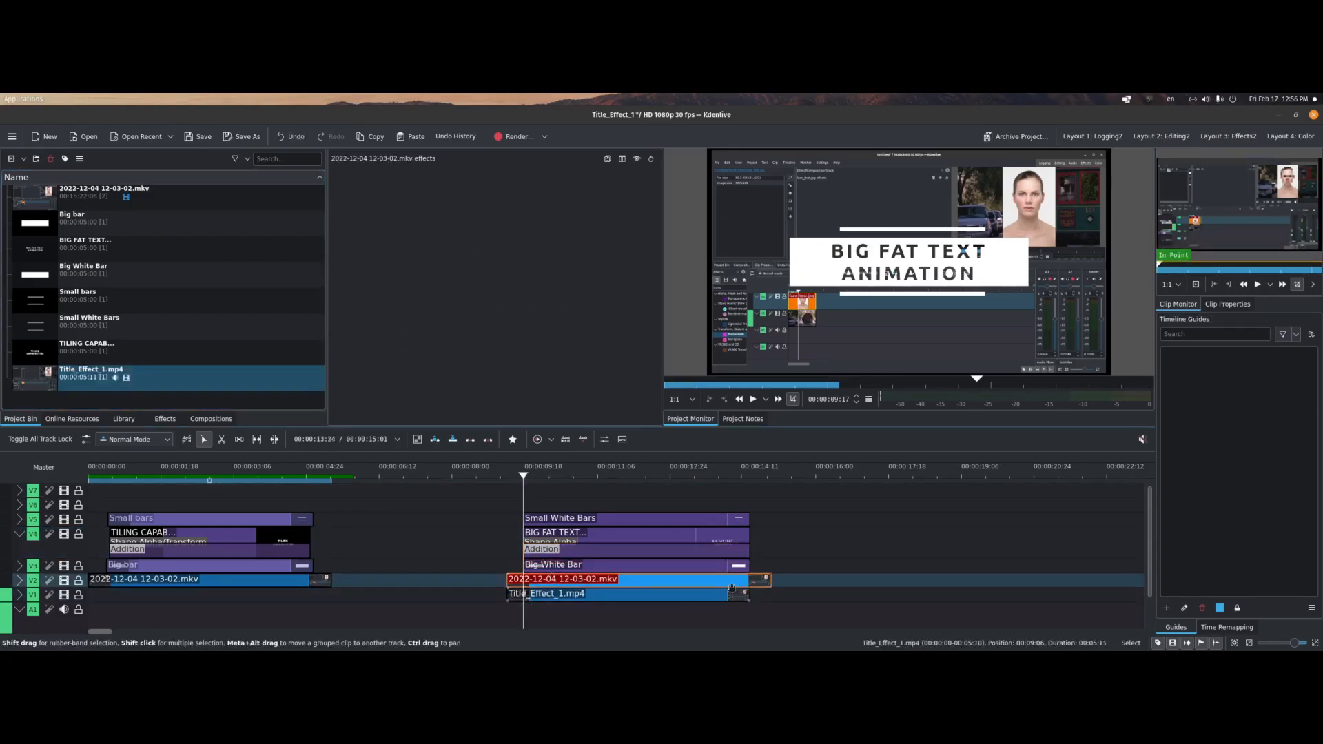
pyautogui.press('Delete')
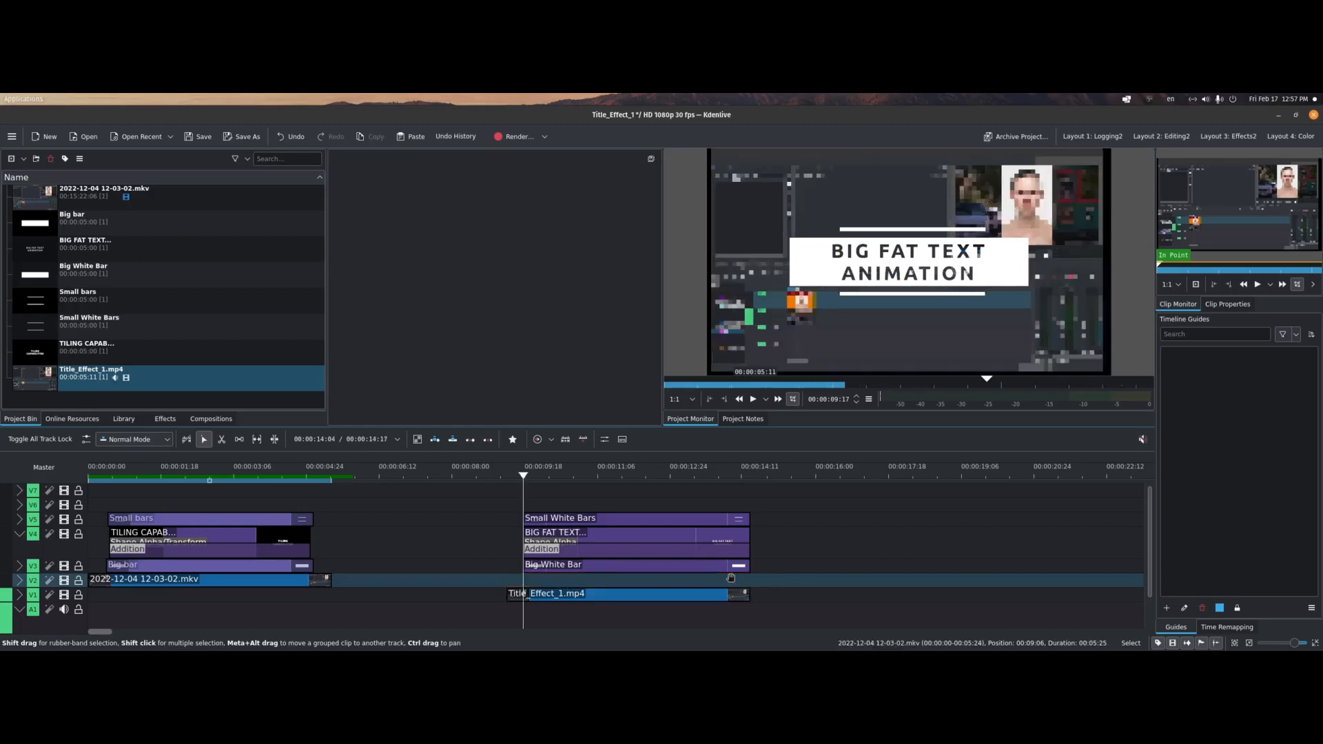
# Move Title_Effect_1.mp4 to V3 at 00:00:14:17 and view its title at 00:00:16:21
pyautogui.click(640, 597)
pyautogui.moveTo(640, 597); pyautogui.dragTo(871, 563)
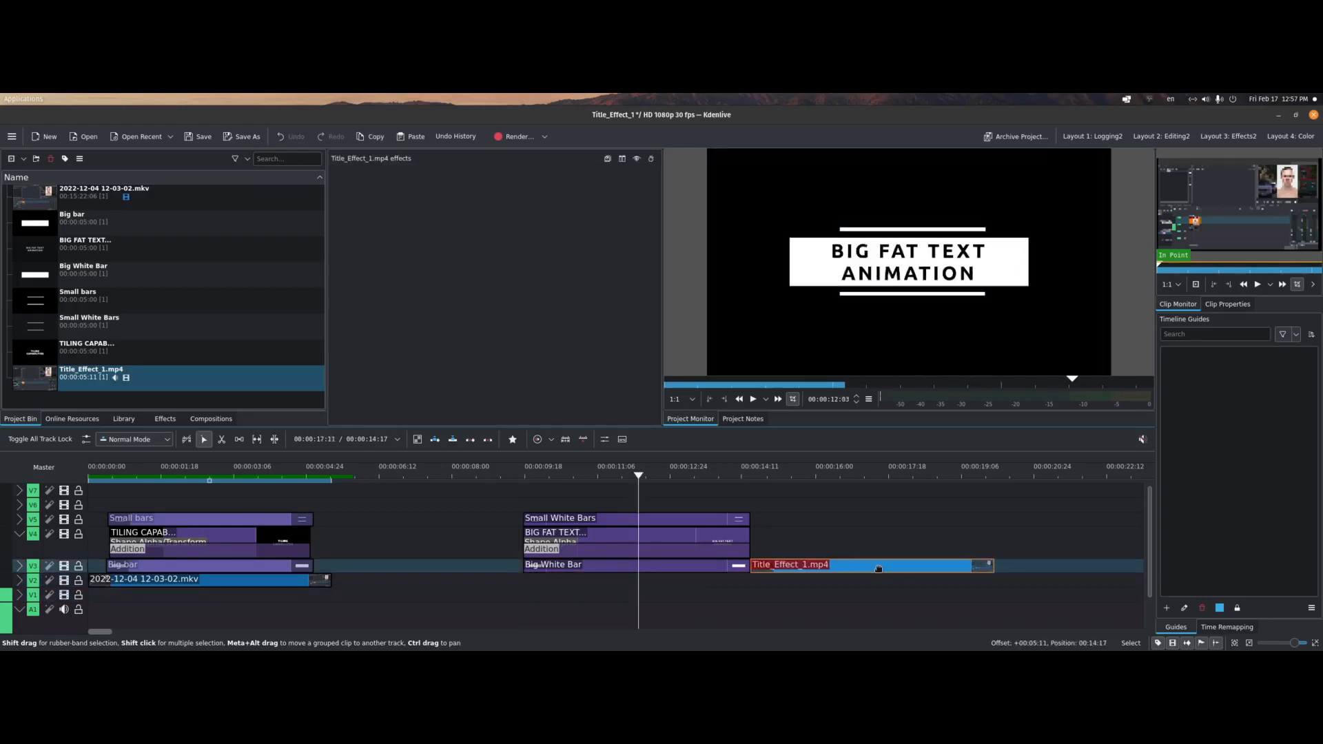
pyautogui.moveTo(777, 481); pyautogui.dragTo(850, 507)
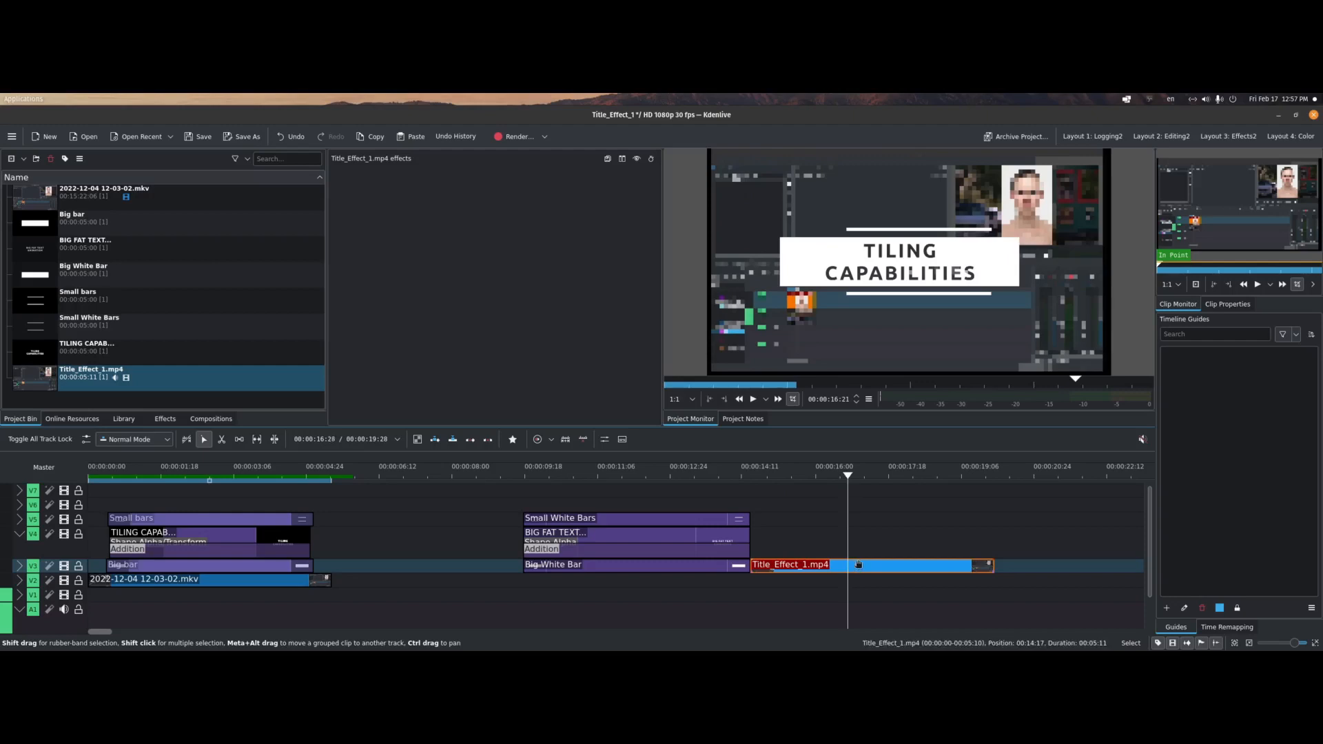
# Move Title_Effect_1.mp4 to V2 beneath the title clips, ending at 00:00:14:22, and return the playhead to 00:00:09:17
pyautogui.moveTo(850, 565); pyautogui.dragTo(632, 579)
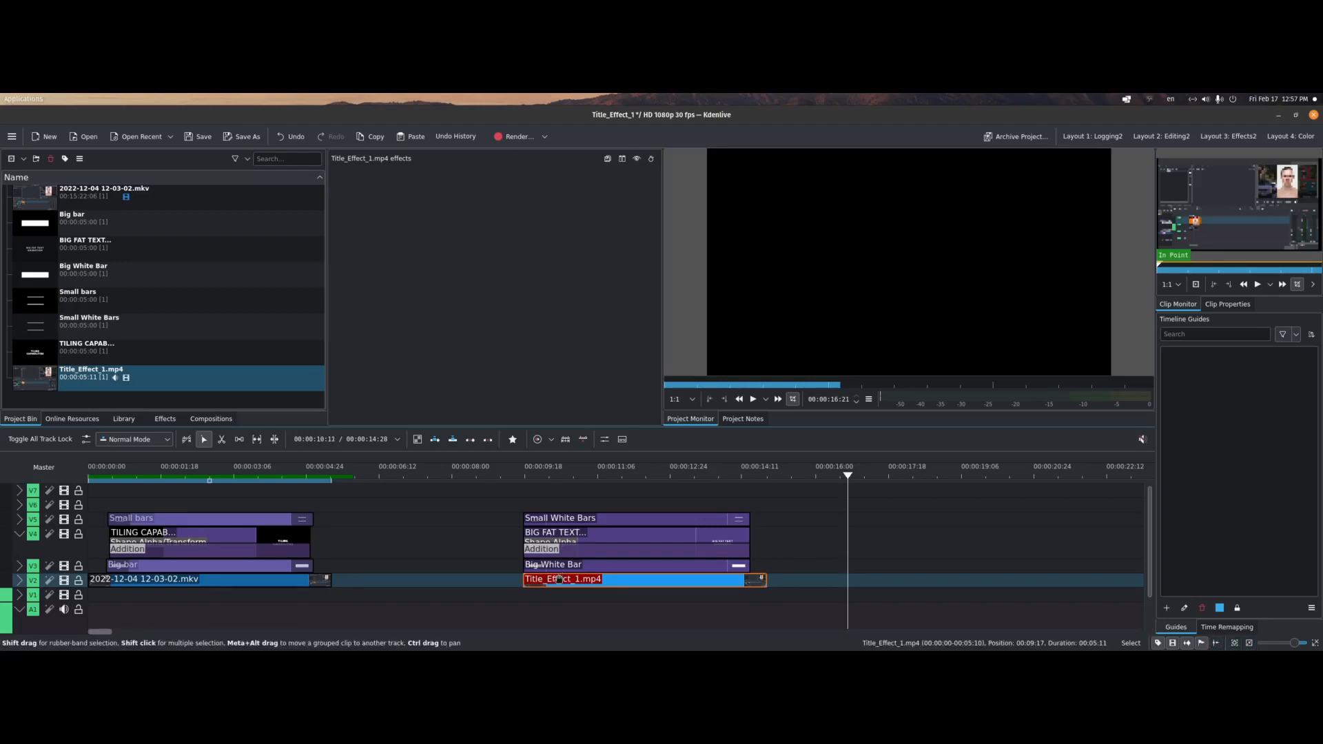
pyautogui.moveTo(559, 579); pyautogui.dragTo(549, 579)
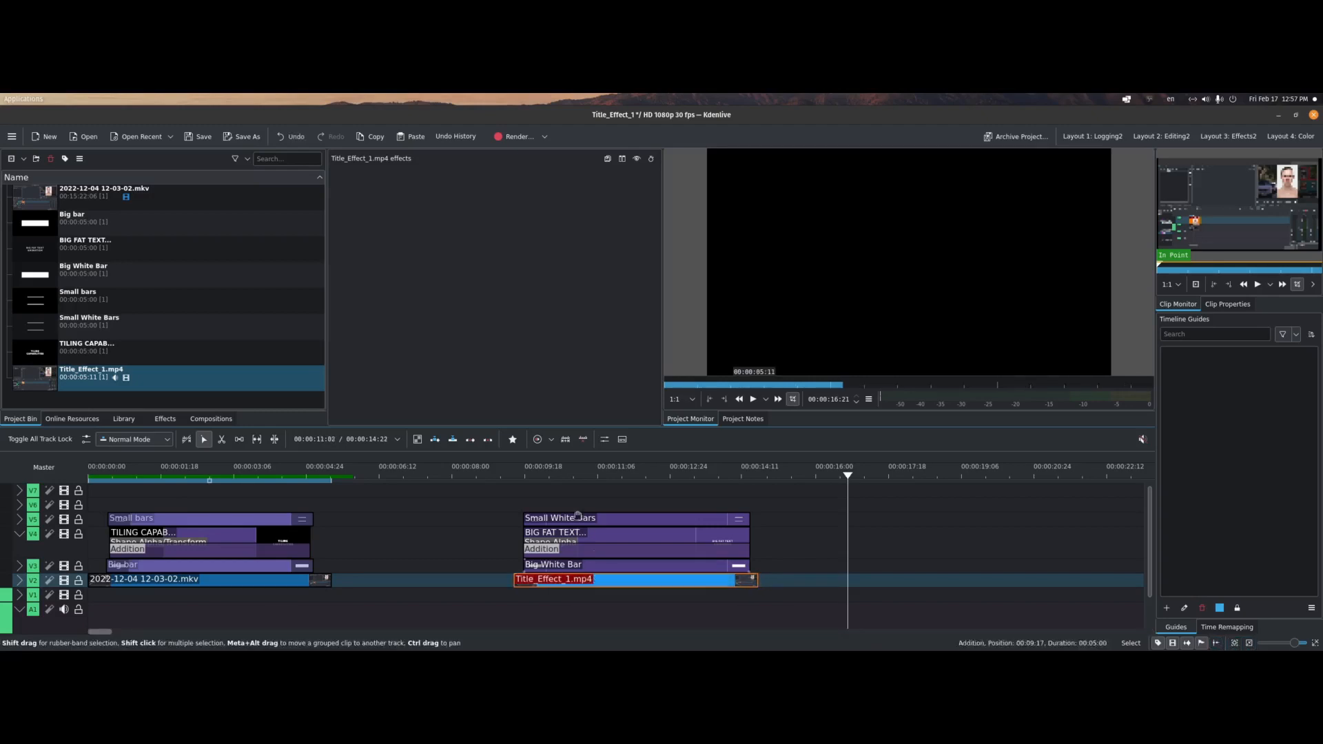
pyautogui.moveTo(502, 476); pyautogui.dragTo(526, 483)
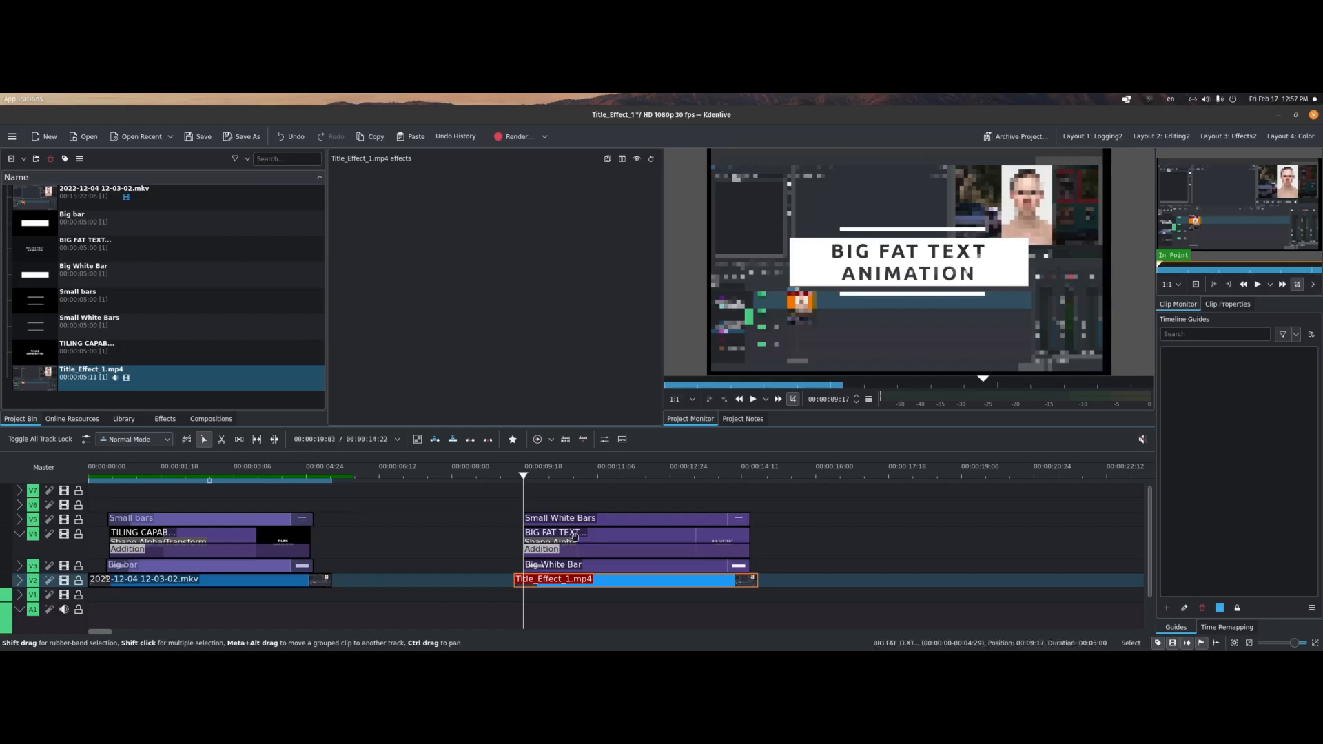
# Hide tracks V3, V4 and V5 so that only the reference video is shown
pyautogui.click(64, 567)
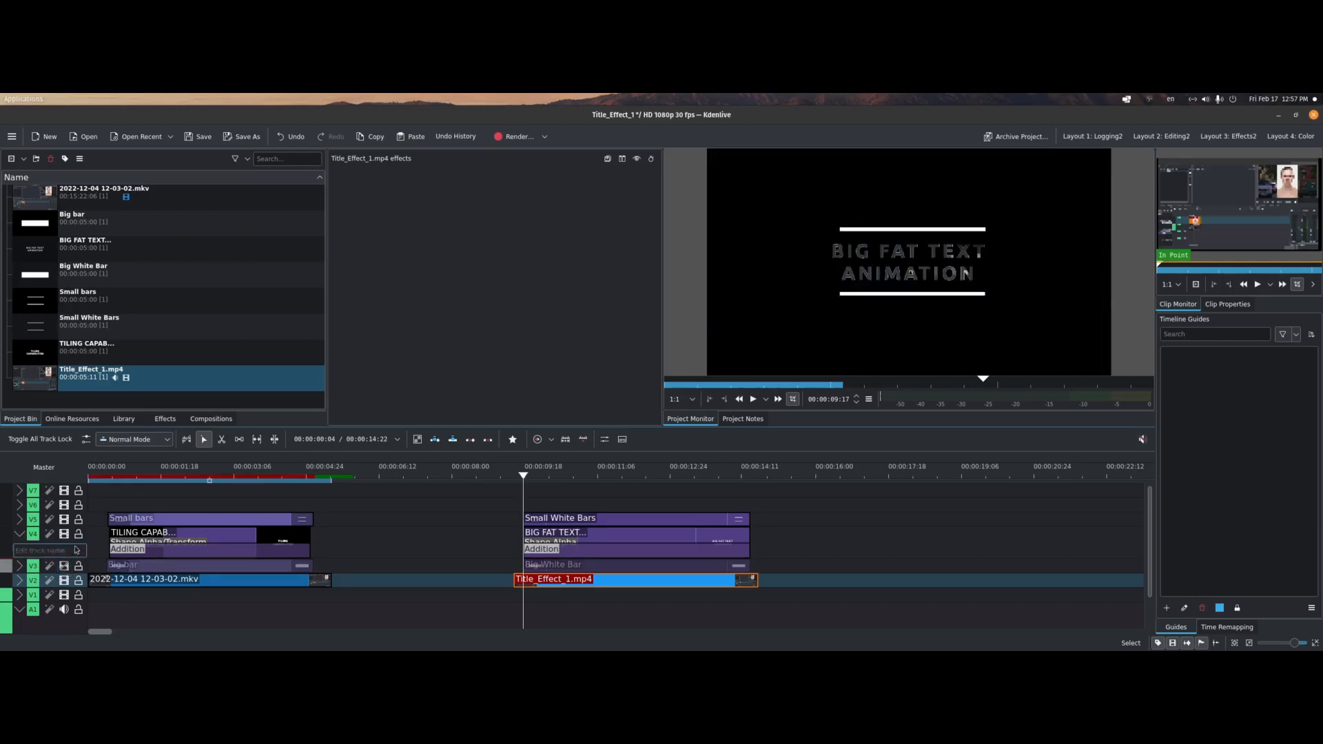
pyautogui.click(64, 534)
pyautogui.click(64, 520)
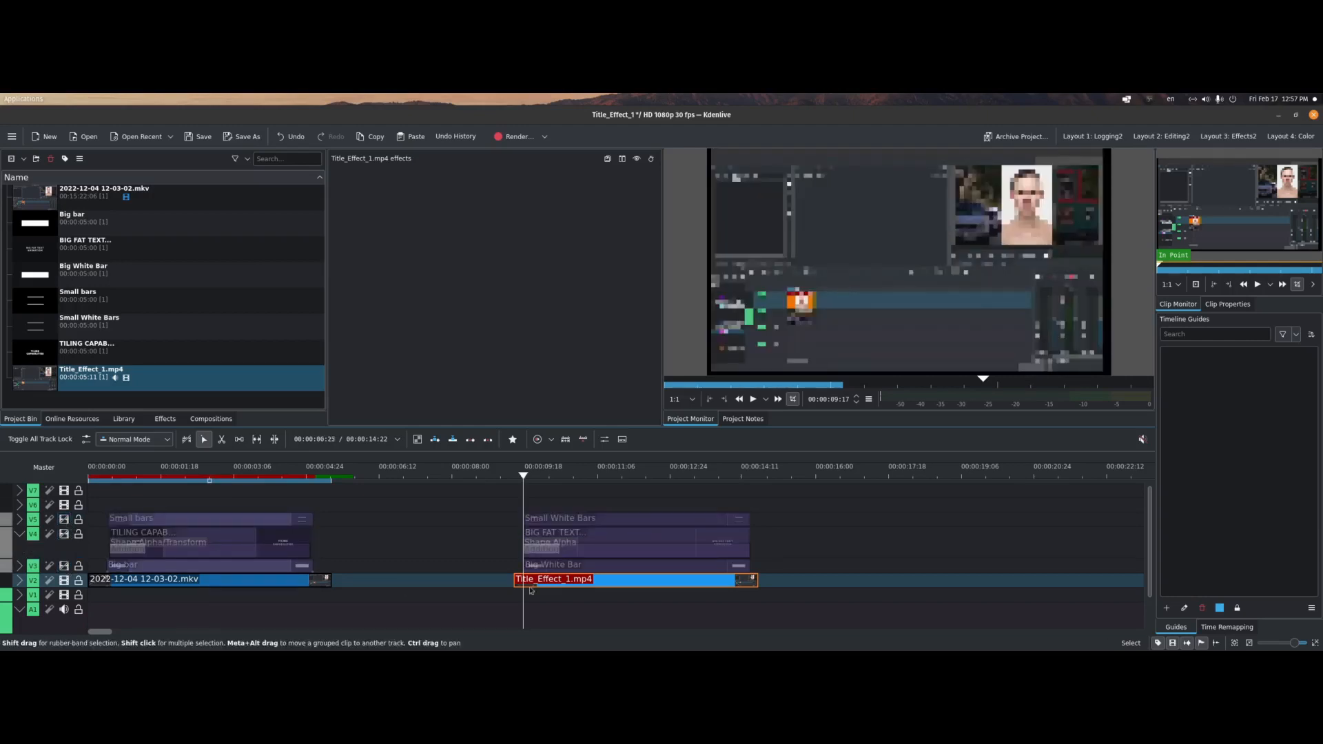
# Find the frame at 00:00:09:23 where the reference's big bar enters and shift Big White Bar on V3 to start there
pyautogui.moveTo(524, 477); pyautogui.dragTo(533, 480)
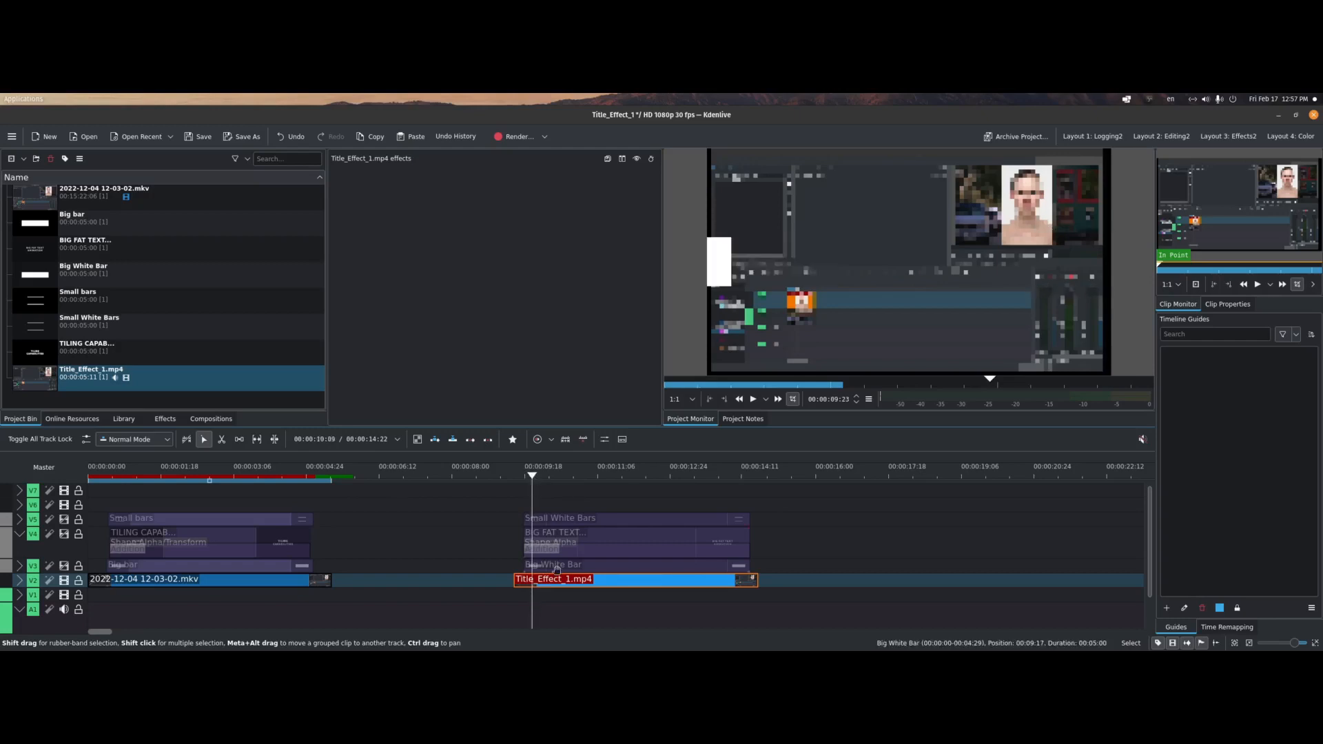
pyautogui.click(581, 564)
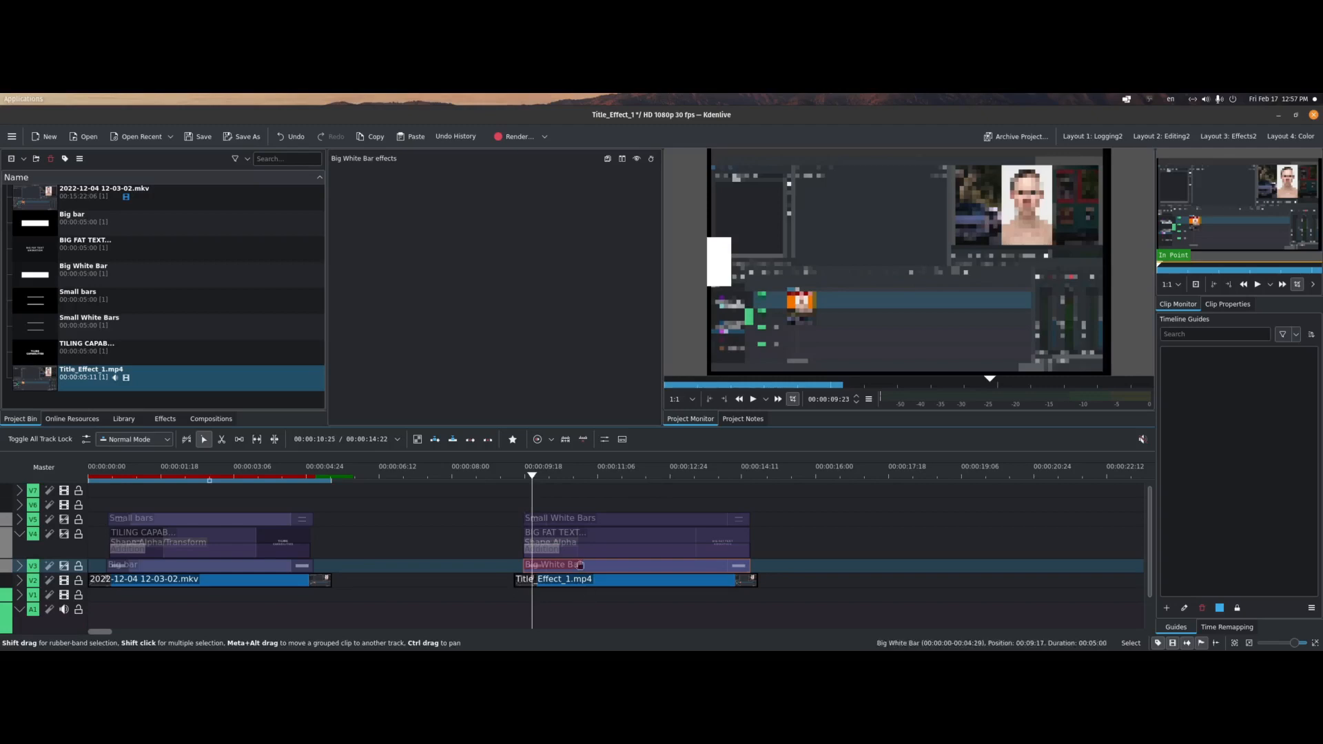
pyautogui.moveTo(572, 564); pyautogui.dragTo(580, 565)
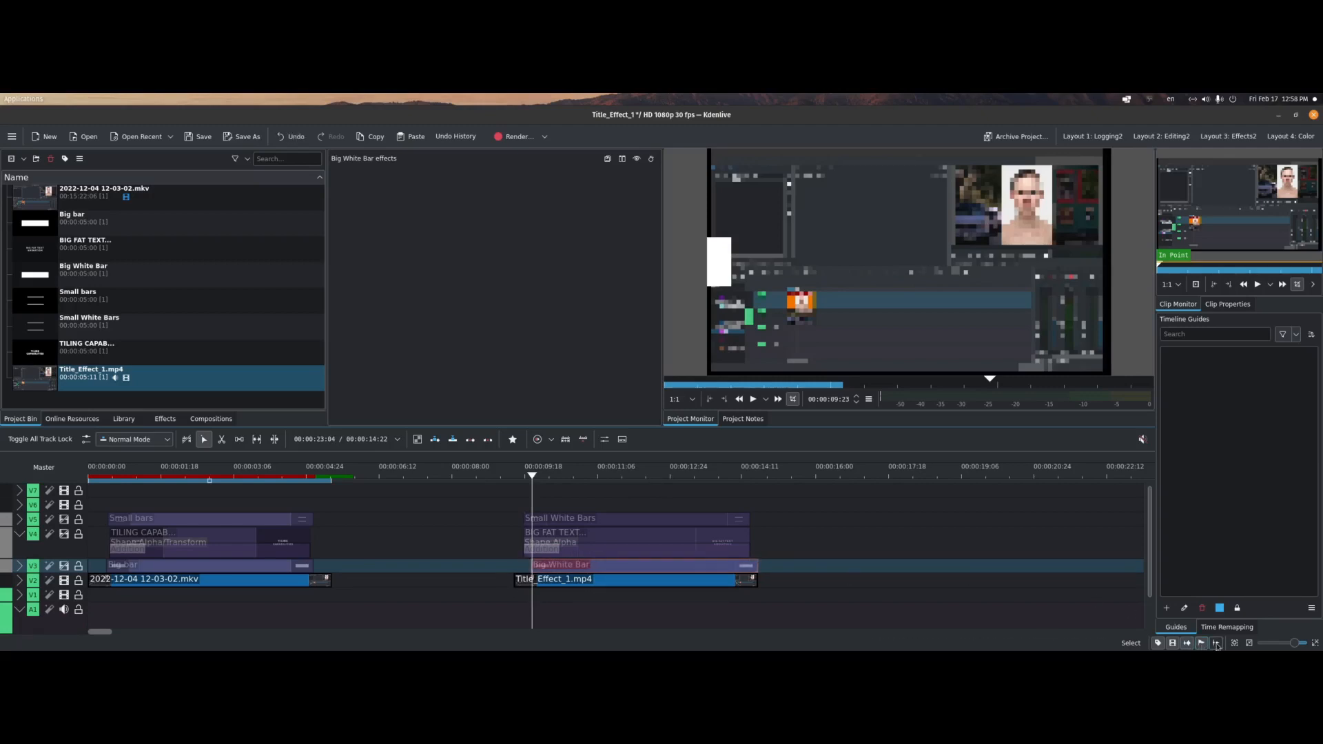
pyautogui.hotkey('ctrl', 'z')
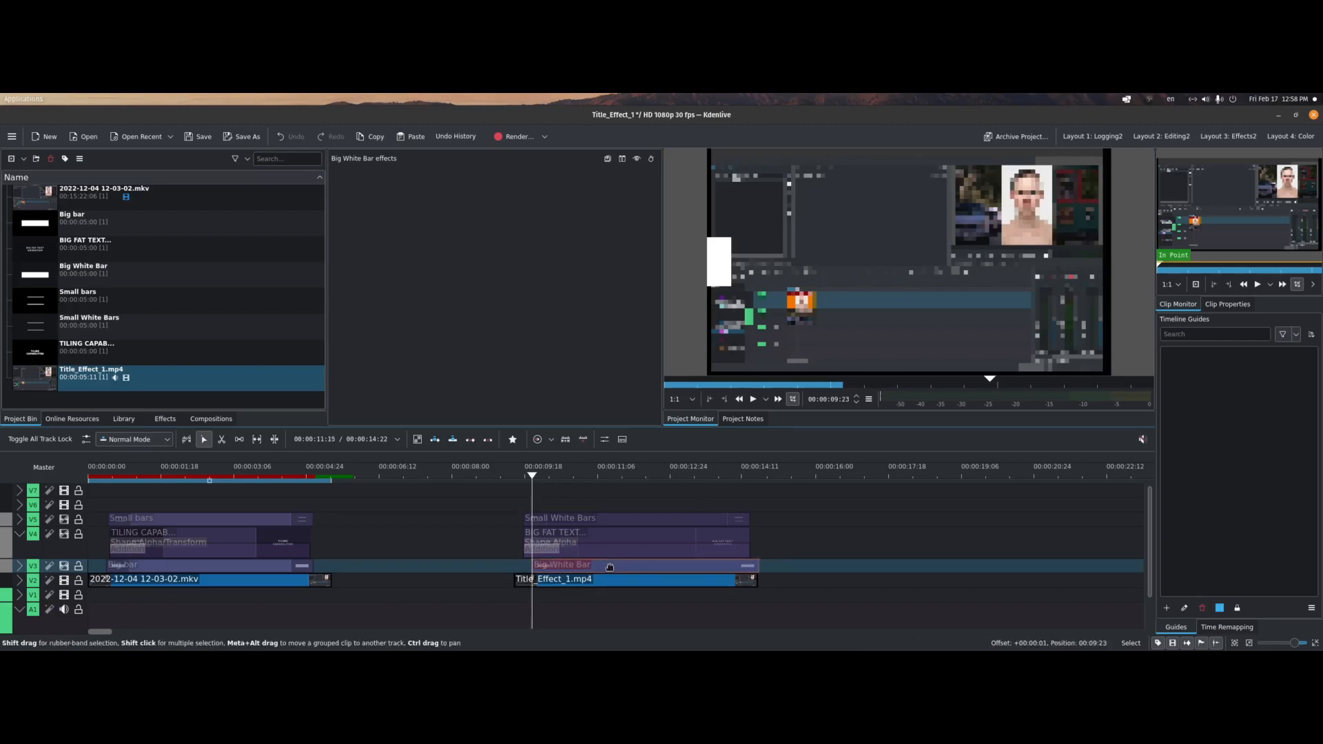
pyautogui.moveTo(610, 567); pyautogui.dragTo(609, 567)
# Advance the playhead to 00:00:09:24, where the reference's small bars enter, and shift Small White Bars on V5 to start there
pyautogui.press('Right')
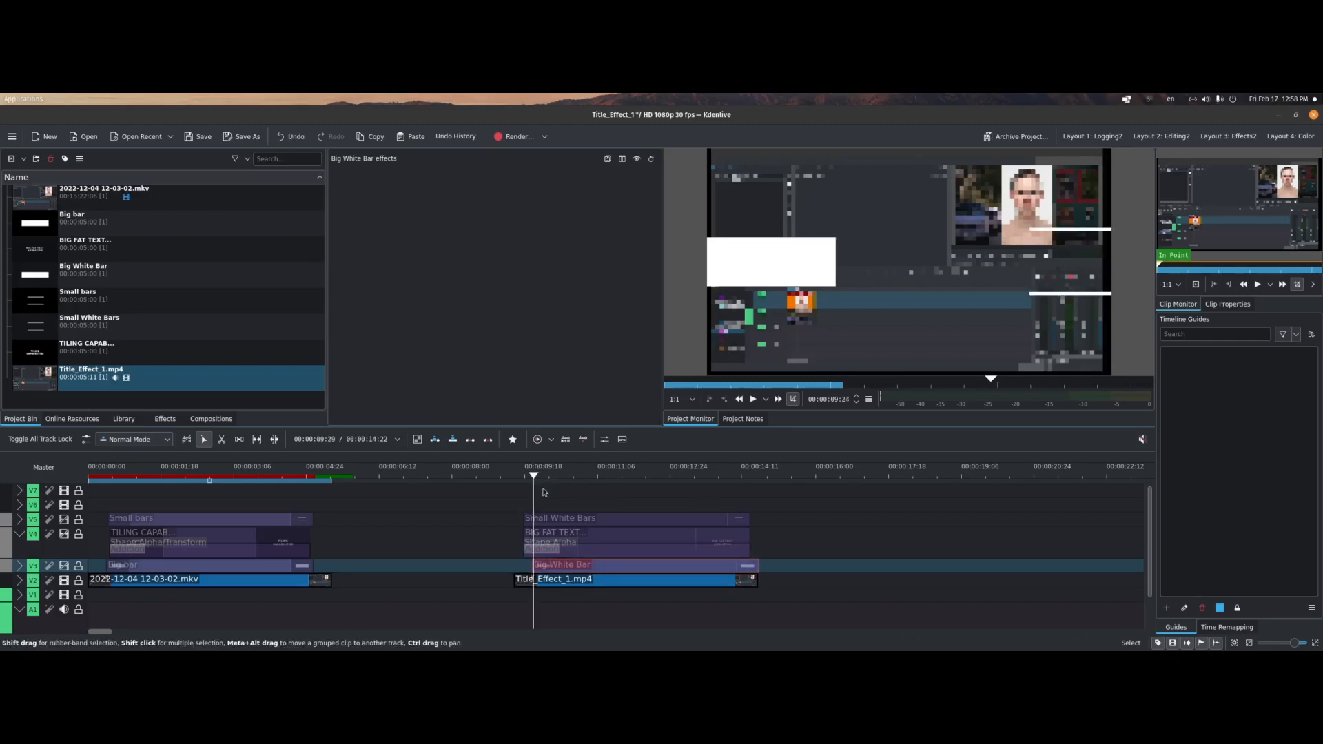
pyautogui.press('Left')
pyautogui.press('Right')
pyautogui.moveTo(567, 517); pyautogui.dragTo(582, 521)
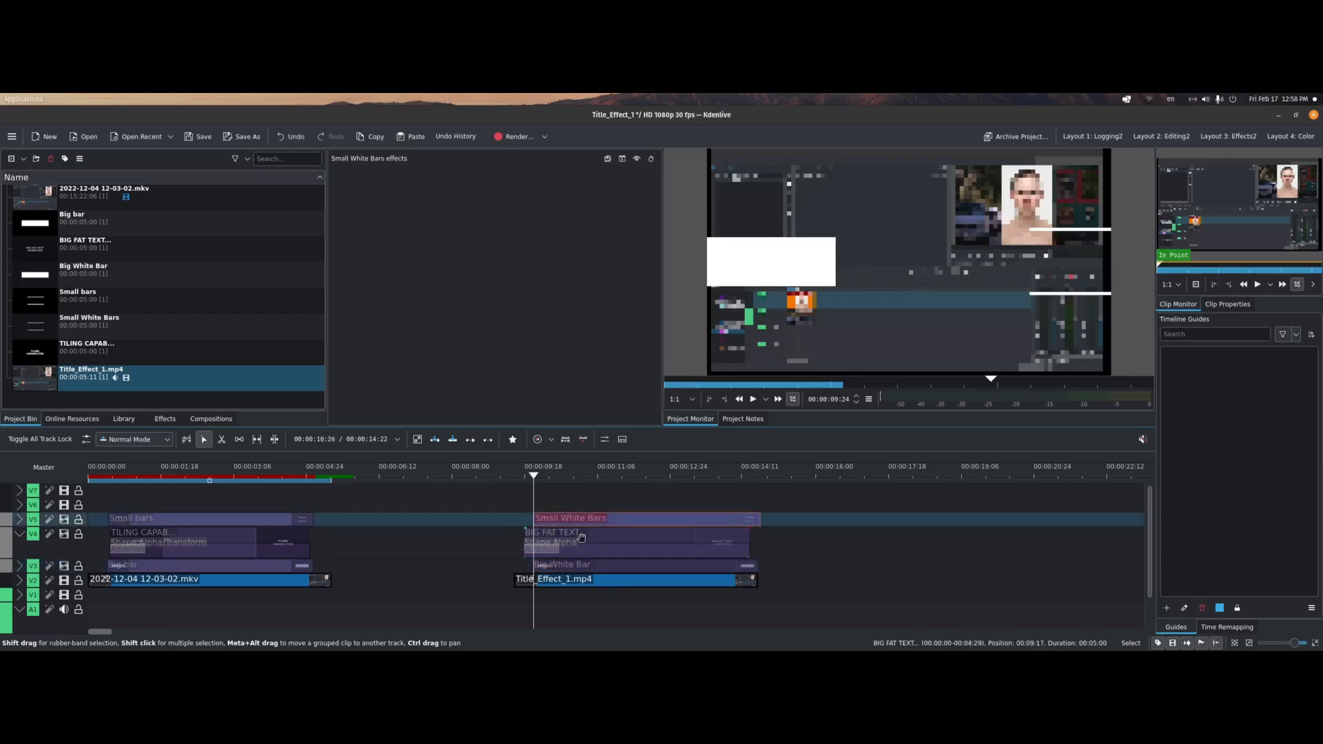
# Shift the BIG FAT TEXT clip and its Addition composition to start at 00:00:09:25, and return the playhead to 00:00:09:23
pyautogui.click(583, 539)
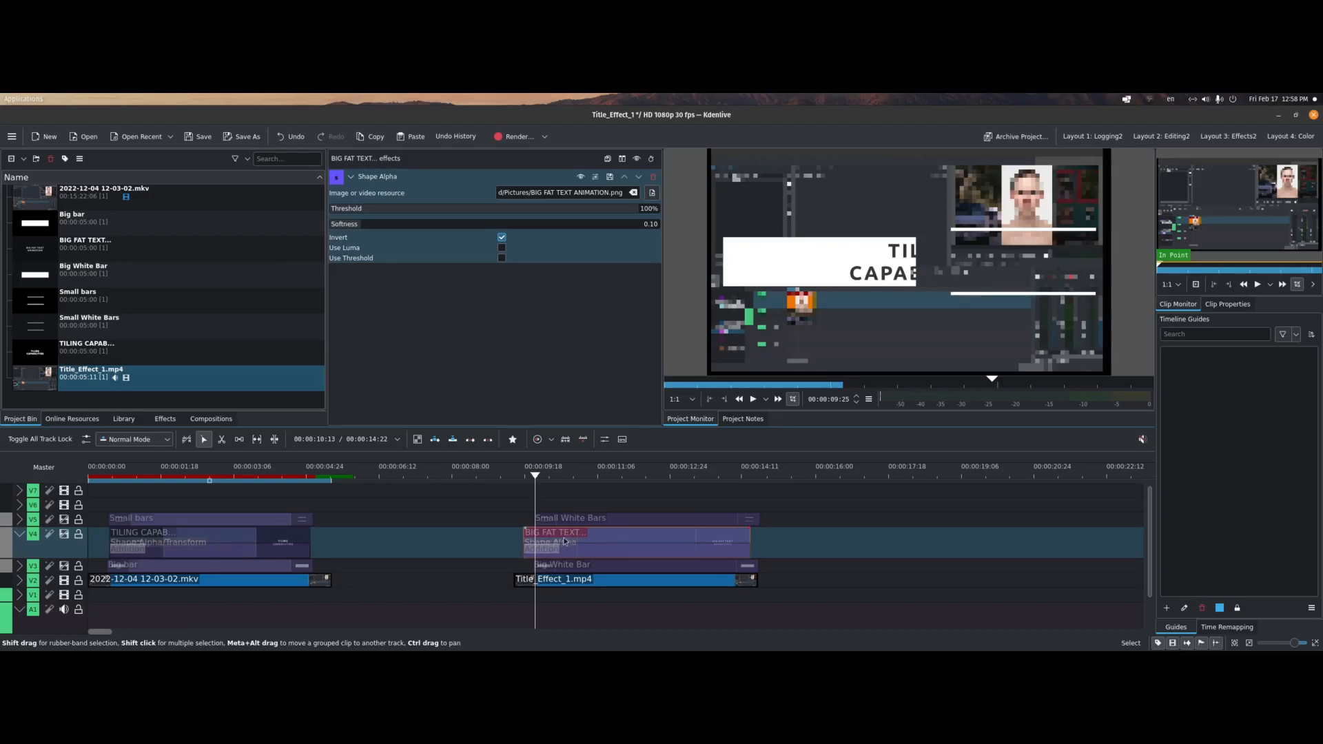
pyautogui.moveTo(580, 541); pyautogui.dragTo(593, 534)
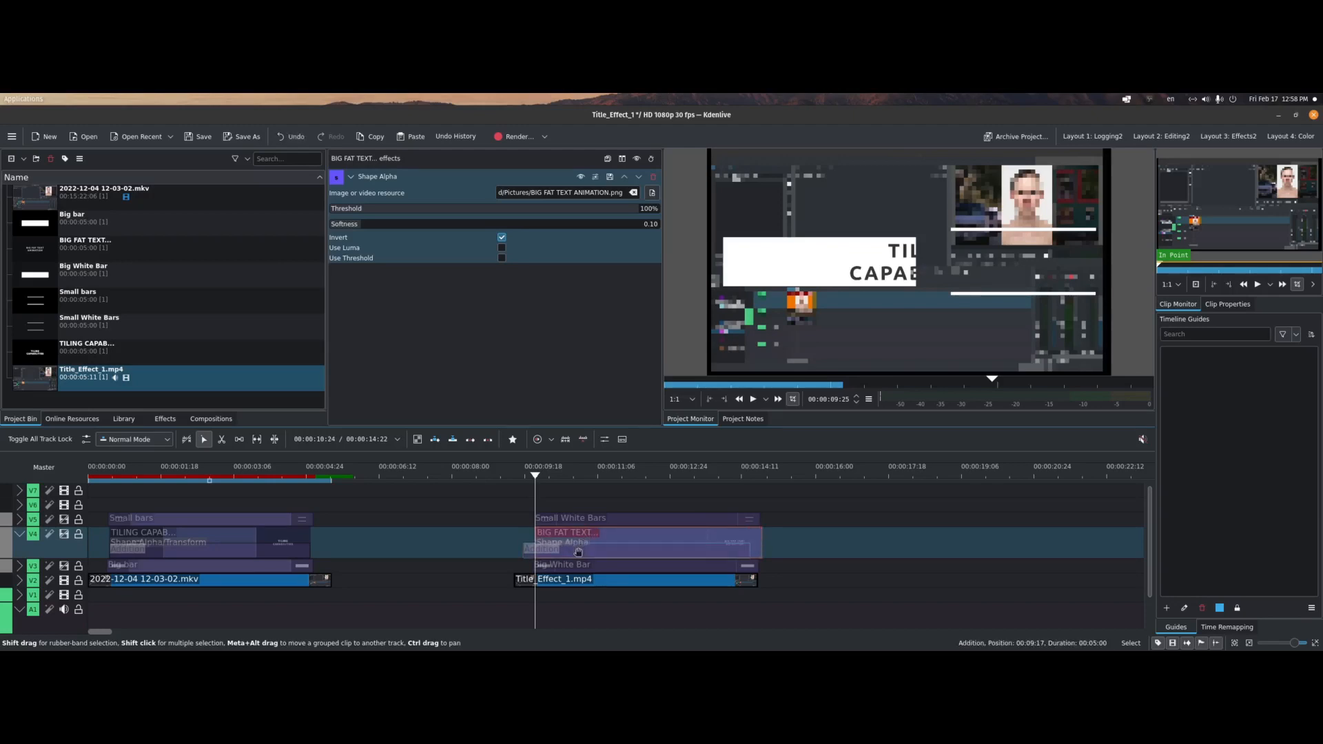
pyautogui.click(591, 552)
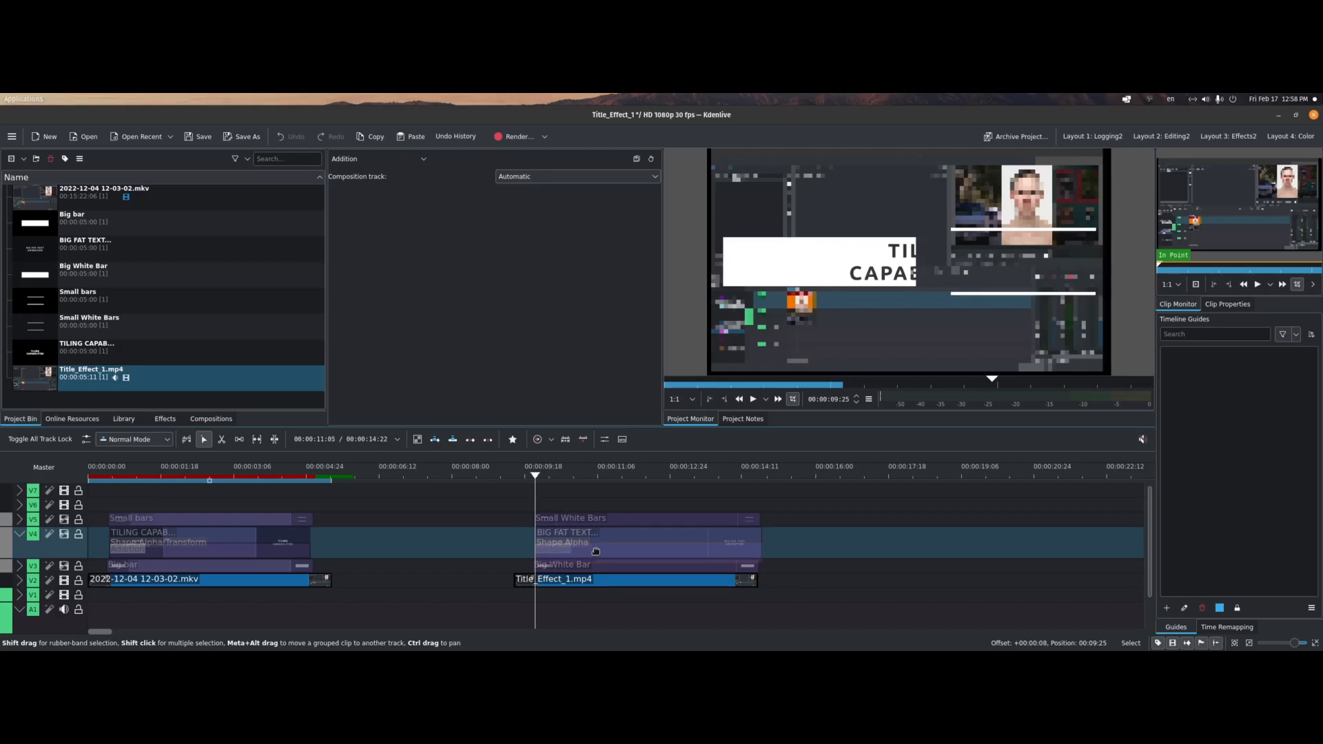
pyautogui.moveTo(592, 551); pyautogui.dragTo(590, 551)
pyautogui.press('Left')
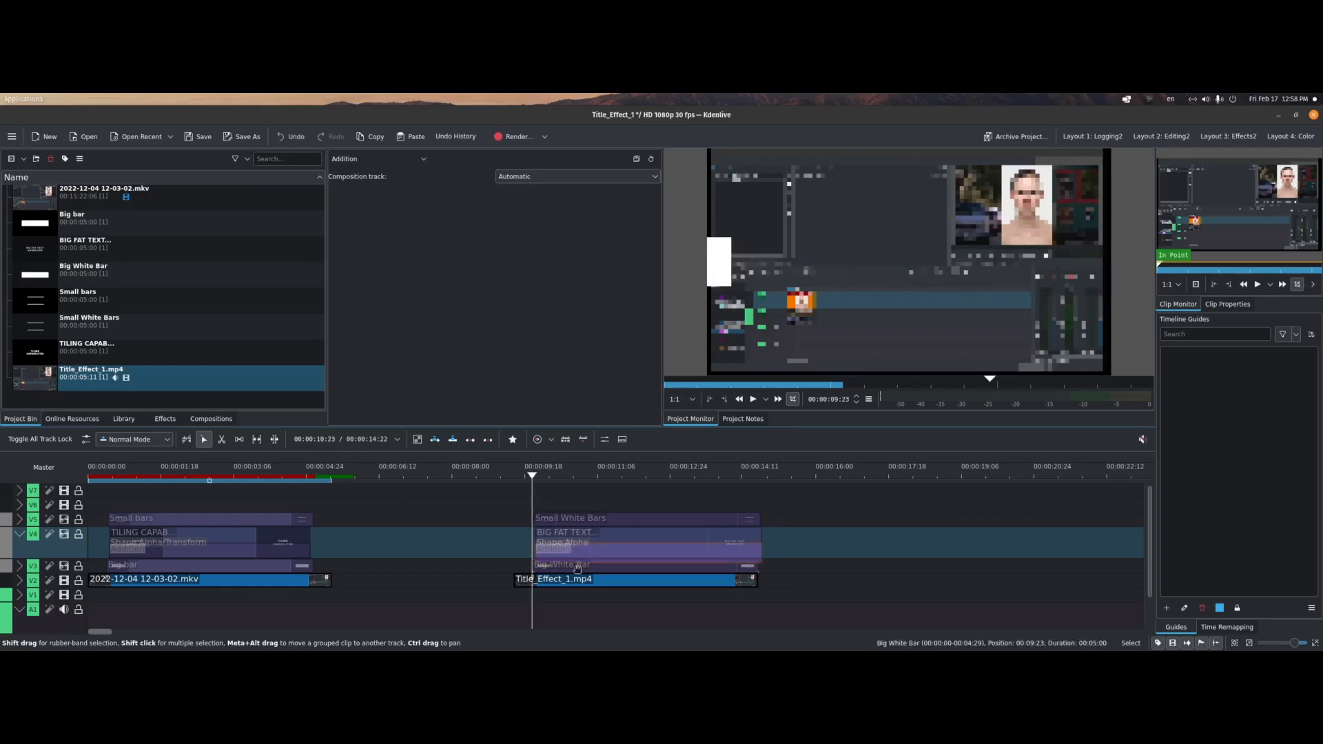
# Show track V3 again and add a Transform effect to the Big White Bar clip
pyautogui.click(582, 566)
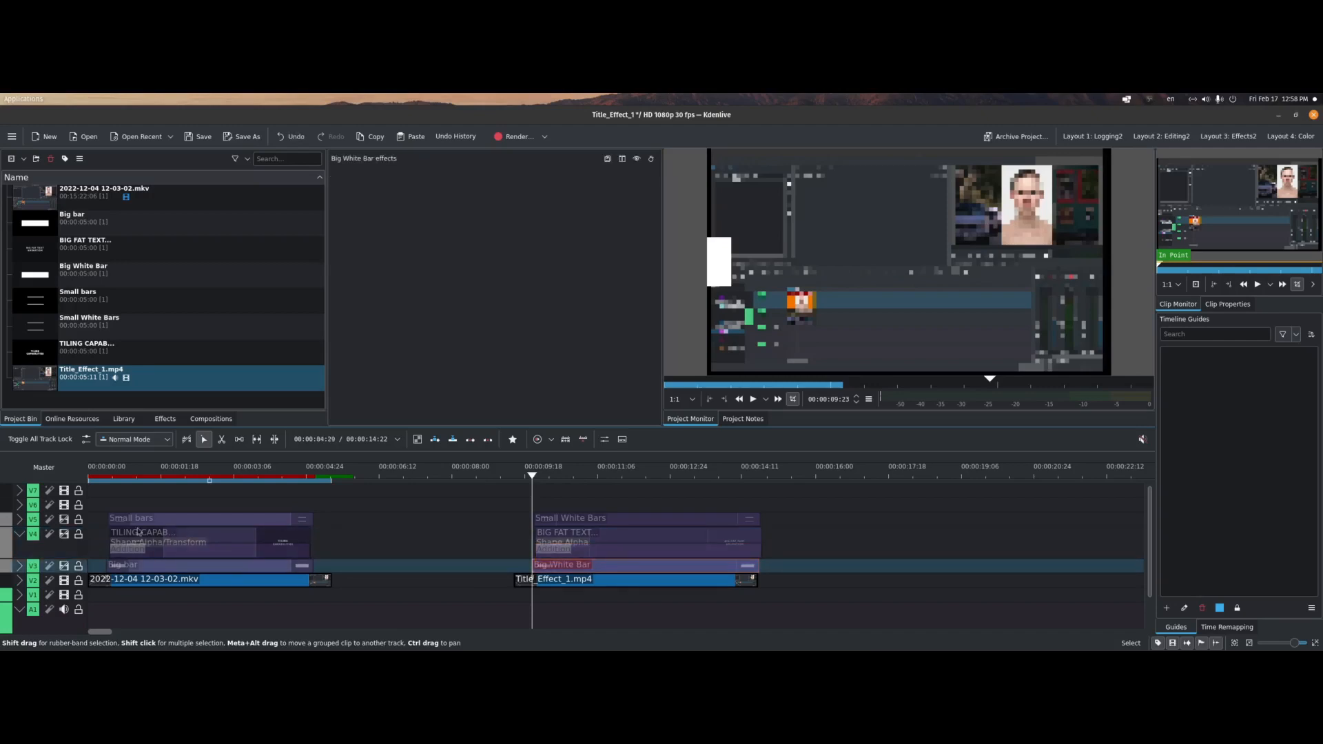
pyautogui.click(65, 565)
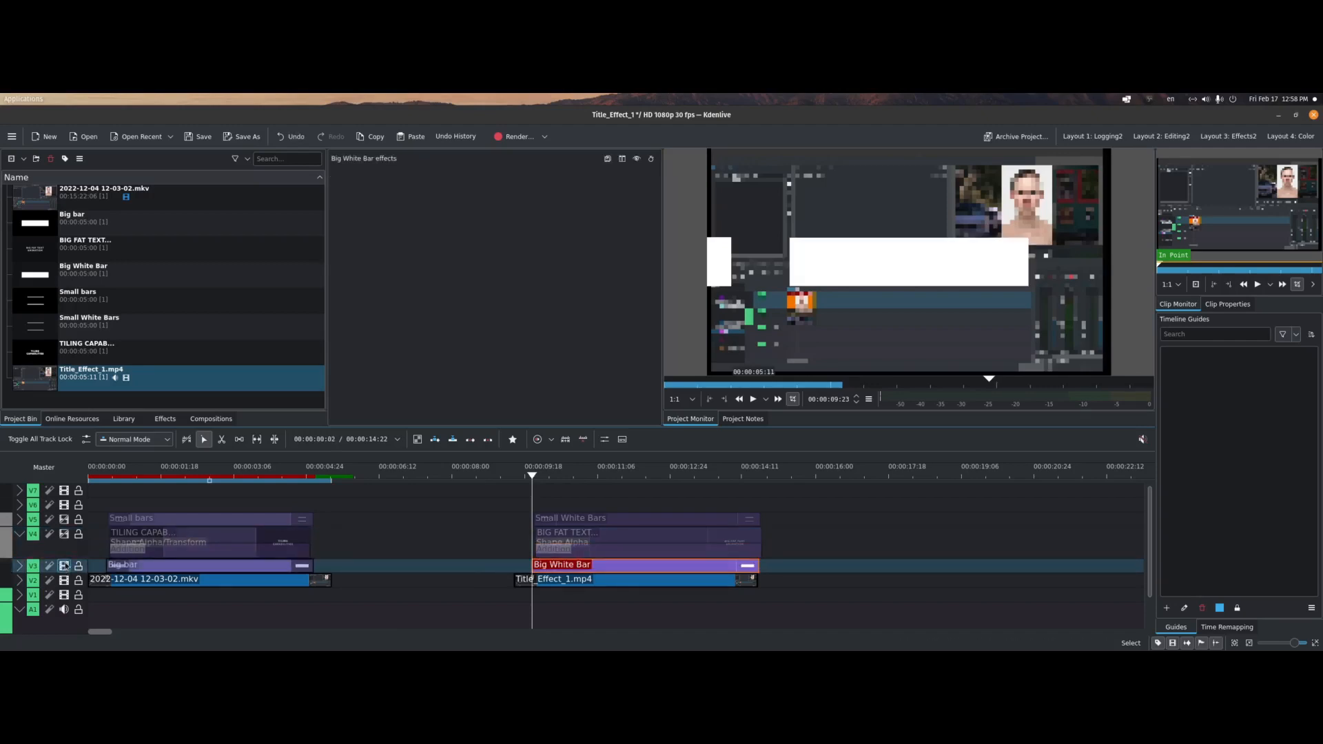
pyautogui.rightClick(606, 565)
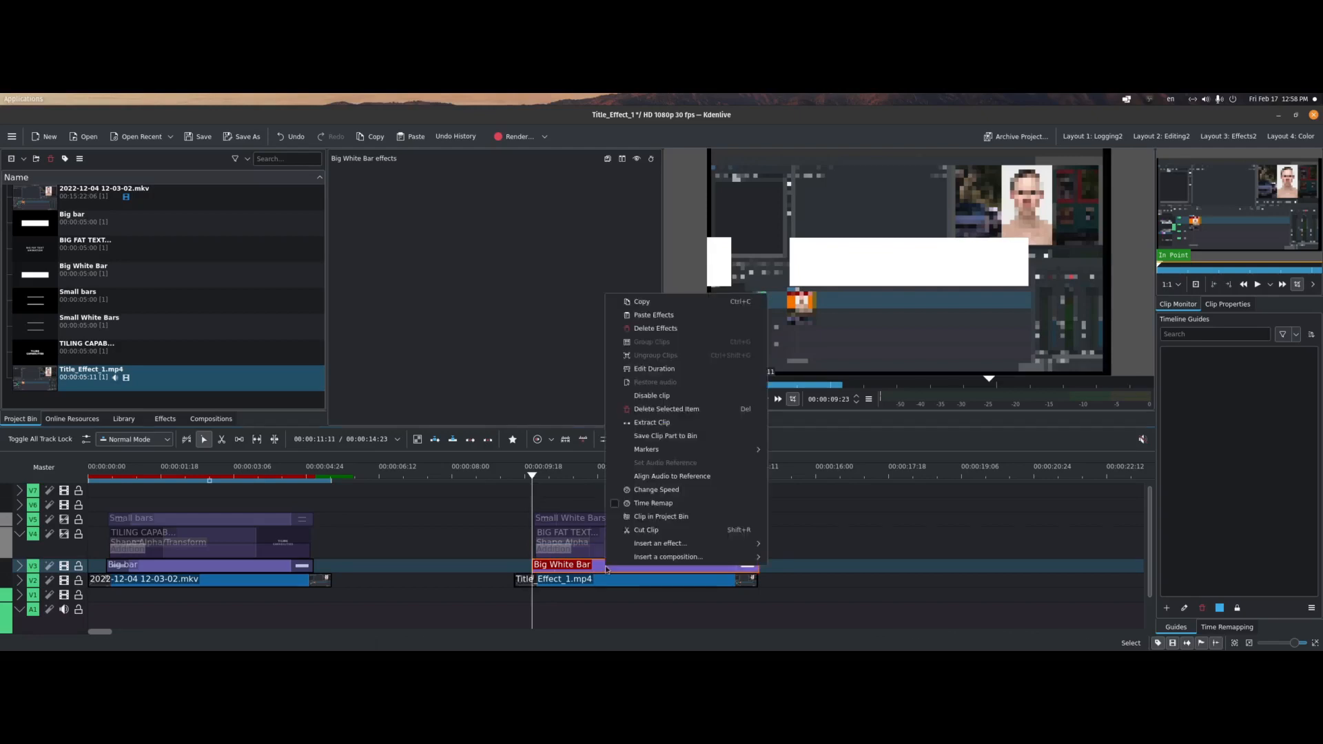
pyautogui.moveTo(723, 544)
pyautogui.click(792, 585)
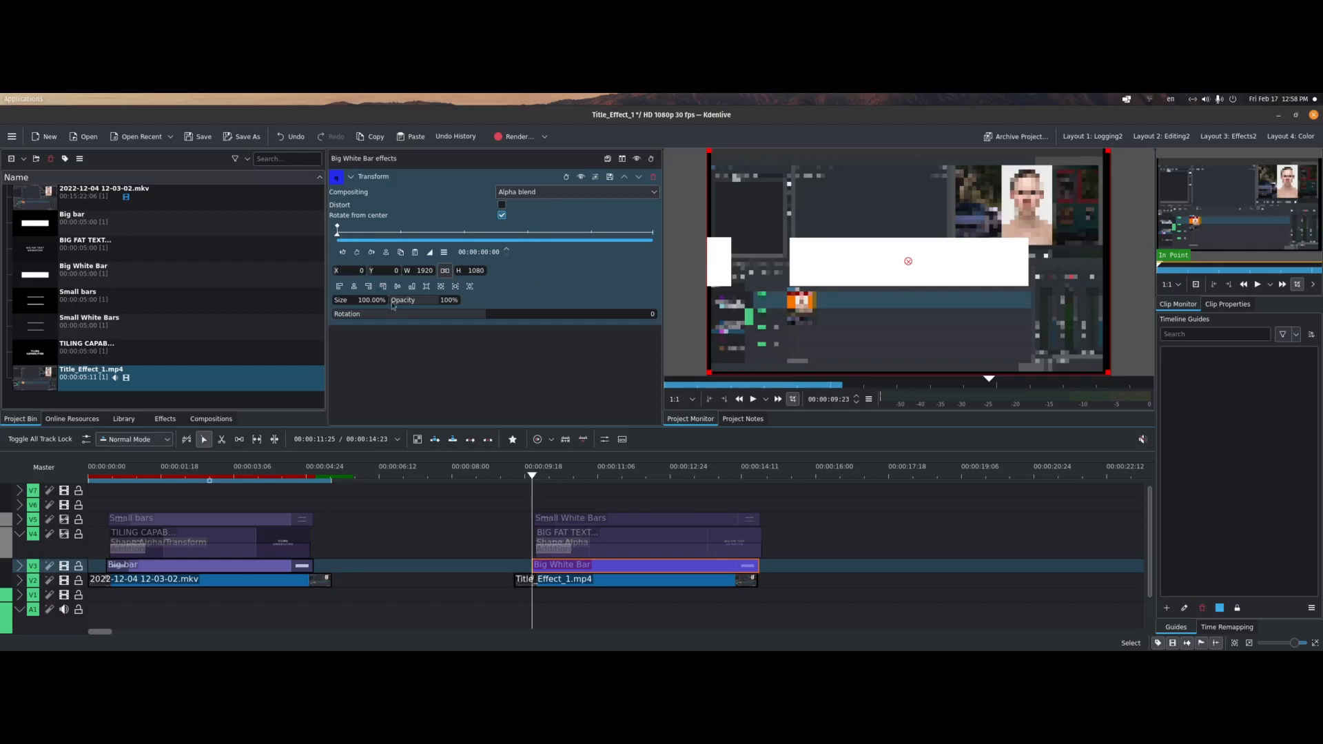
# Set Big White Bar's first Transform keyframe to X -1417 and add one at 00:00:00:01 with X -921
pyautogui.moveTo(336, 273); pyautogui.dragTo(221, 268)
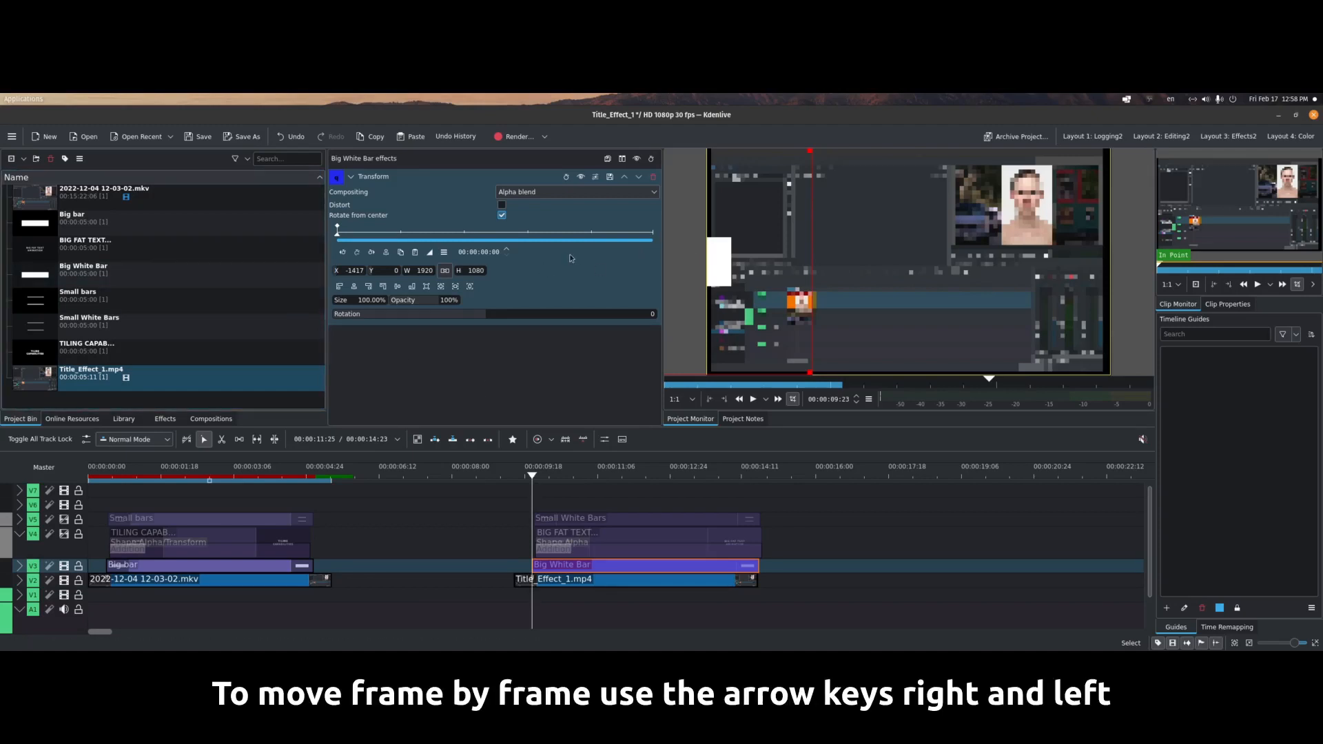
pyautogui.press('Right')
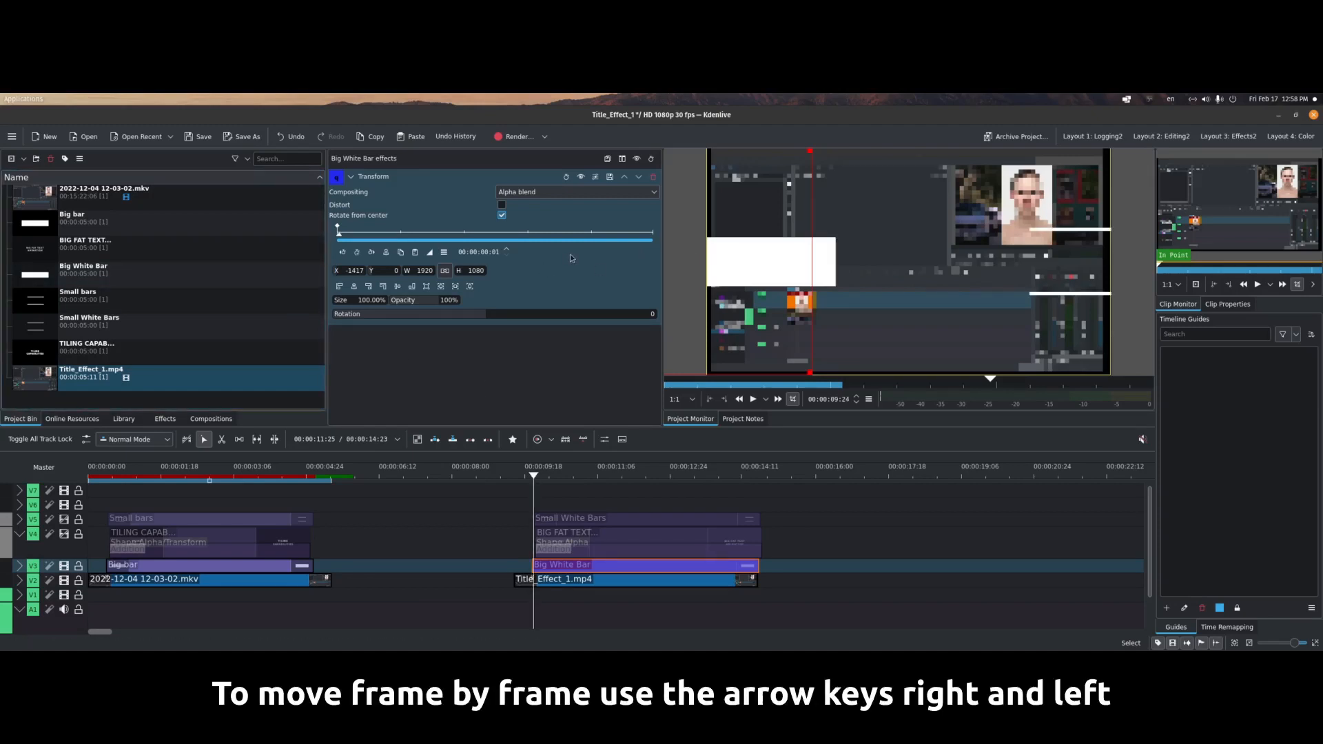
pyautogui.click(357, 251)
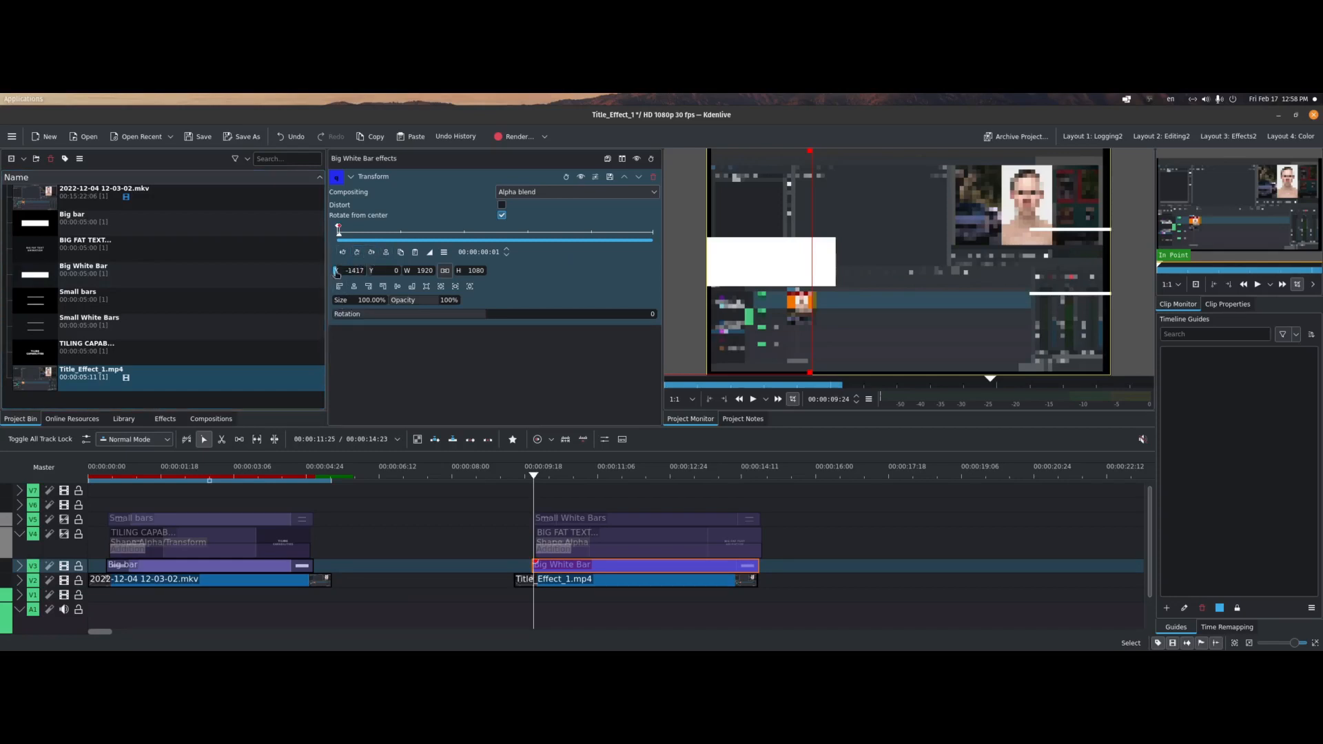
pyautogui.moveTo(336, 271); pyautogui.dragTo(597, 314)
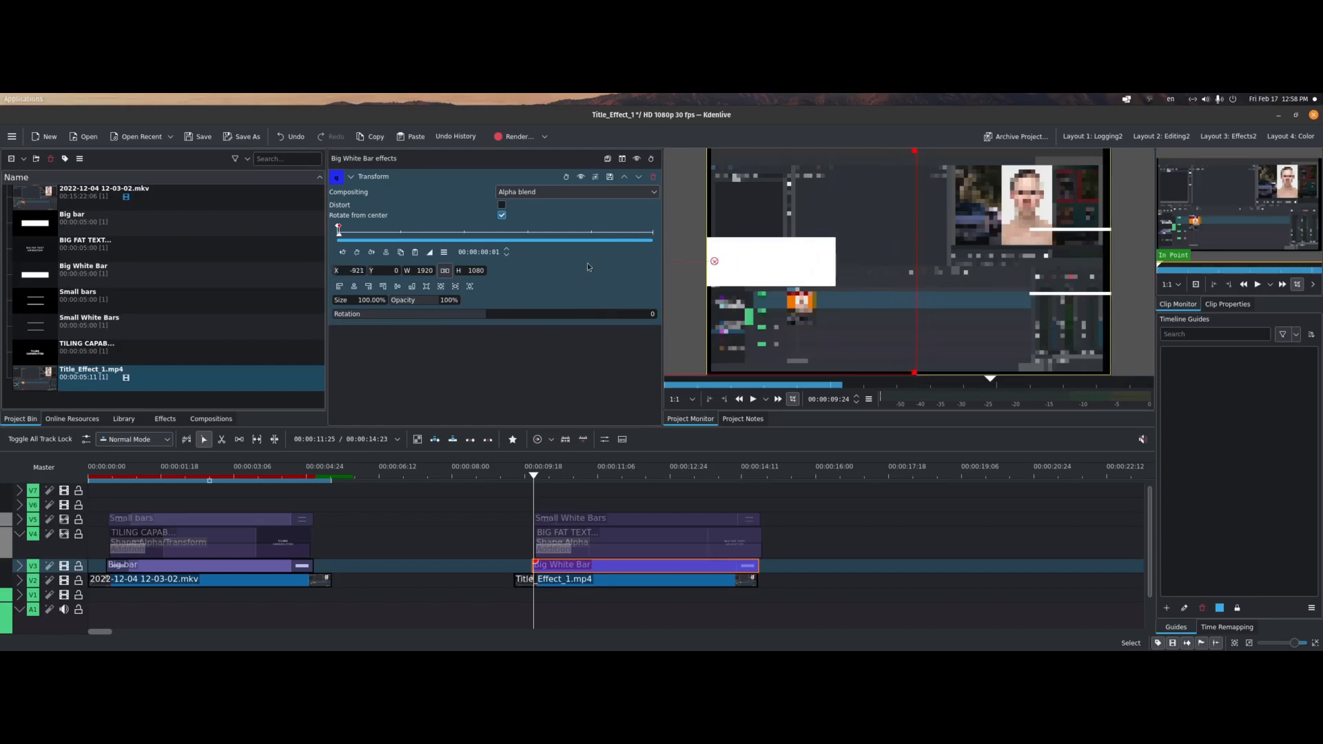
# Add Transform keyframes to Big White Bar at 00:00:00:02 with X -538 and at 00:00:00:03 with X -280
pyautogui.press('Right')
pyautogui.click(358, 253)
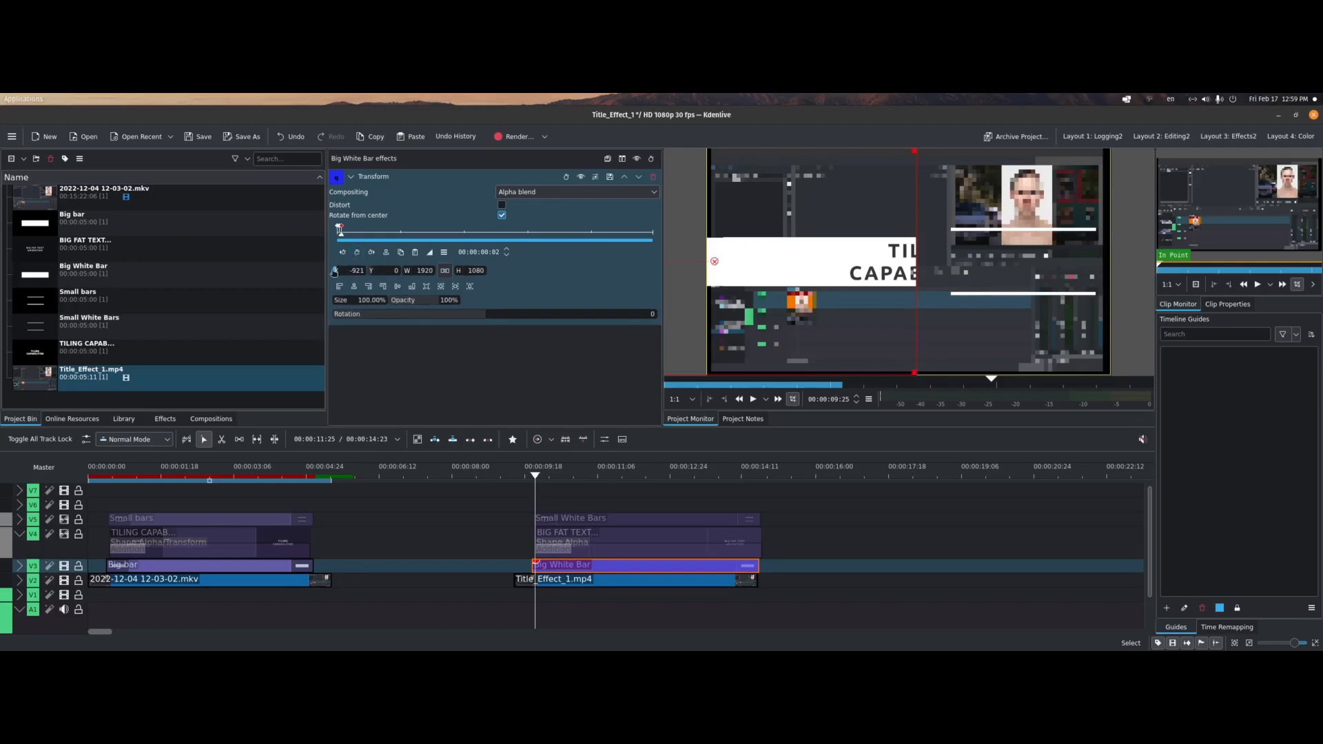
pyautogui.moveTo(349, 276); pyautogui.dragTo(534, 303)
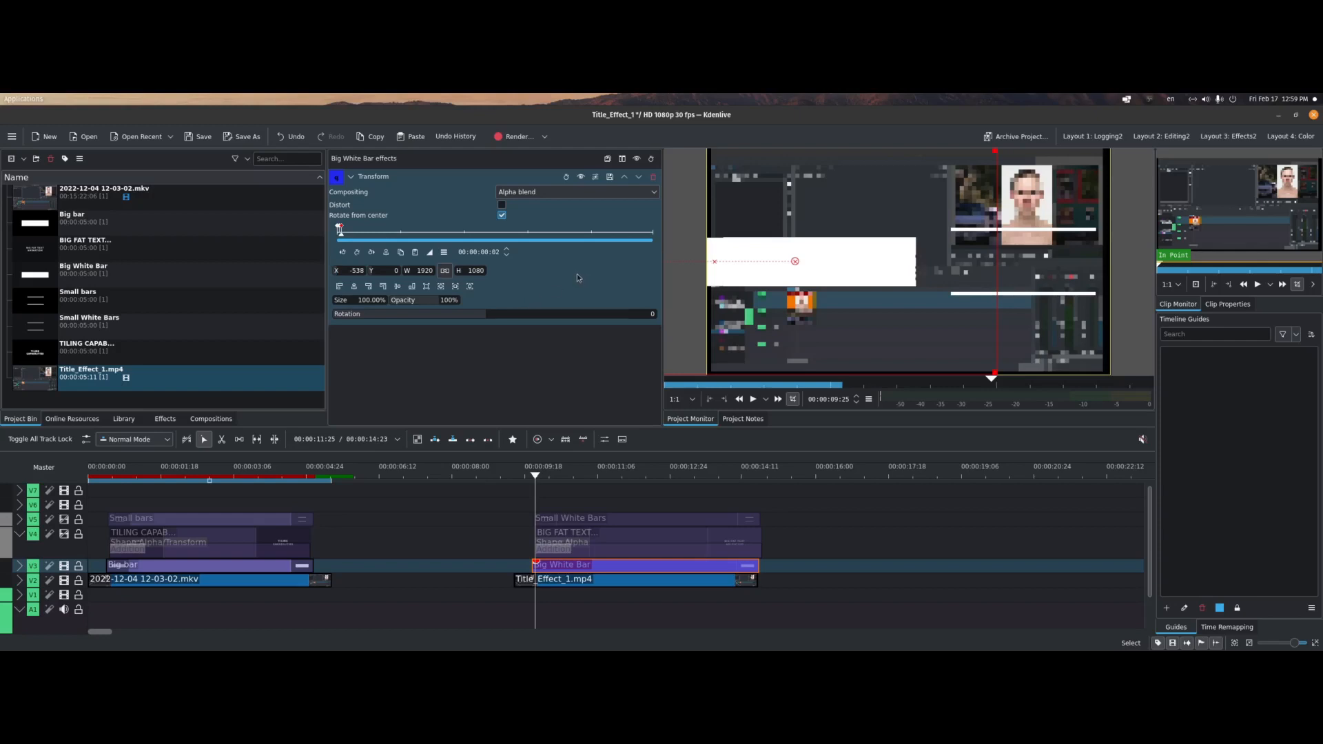
pyautogui.press('Right')
pyautogui.click(357, 254)
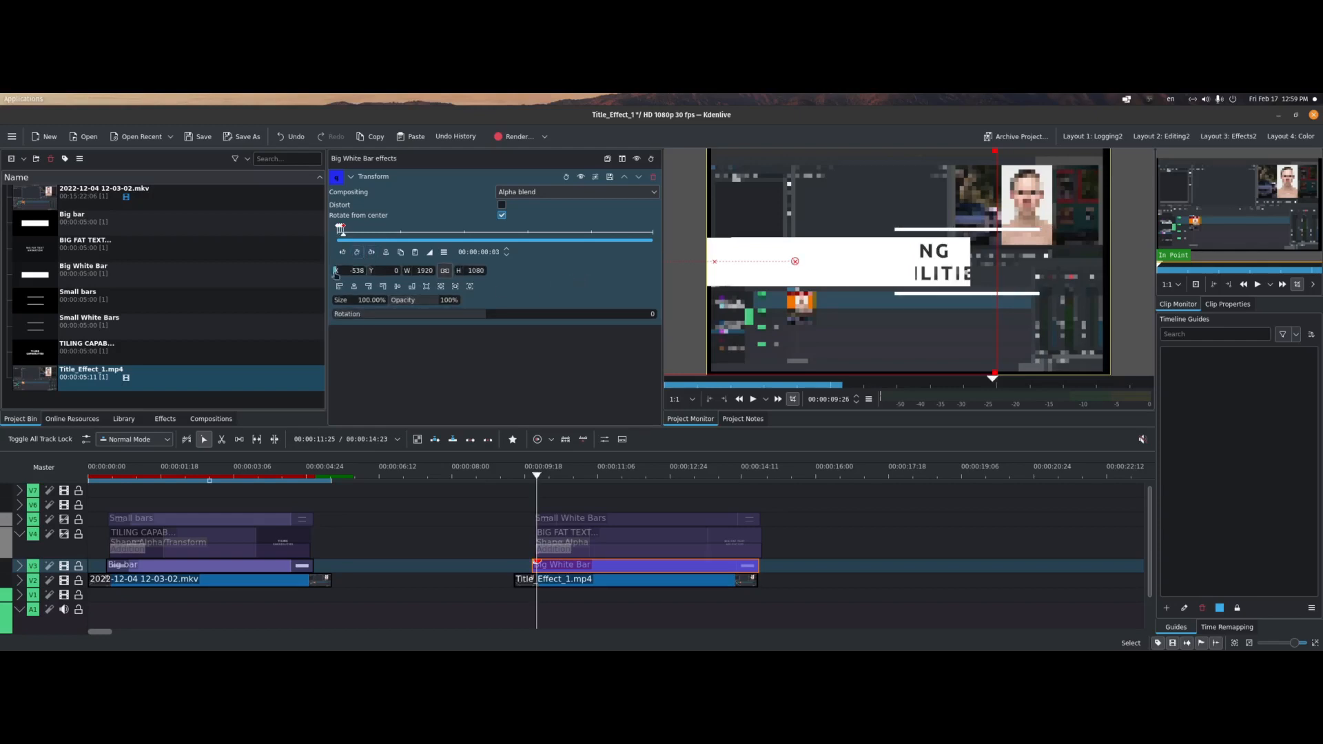
pyautogui.moveTo(336, 273); pyautogui.dragTo(472, 297)
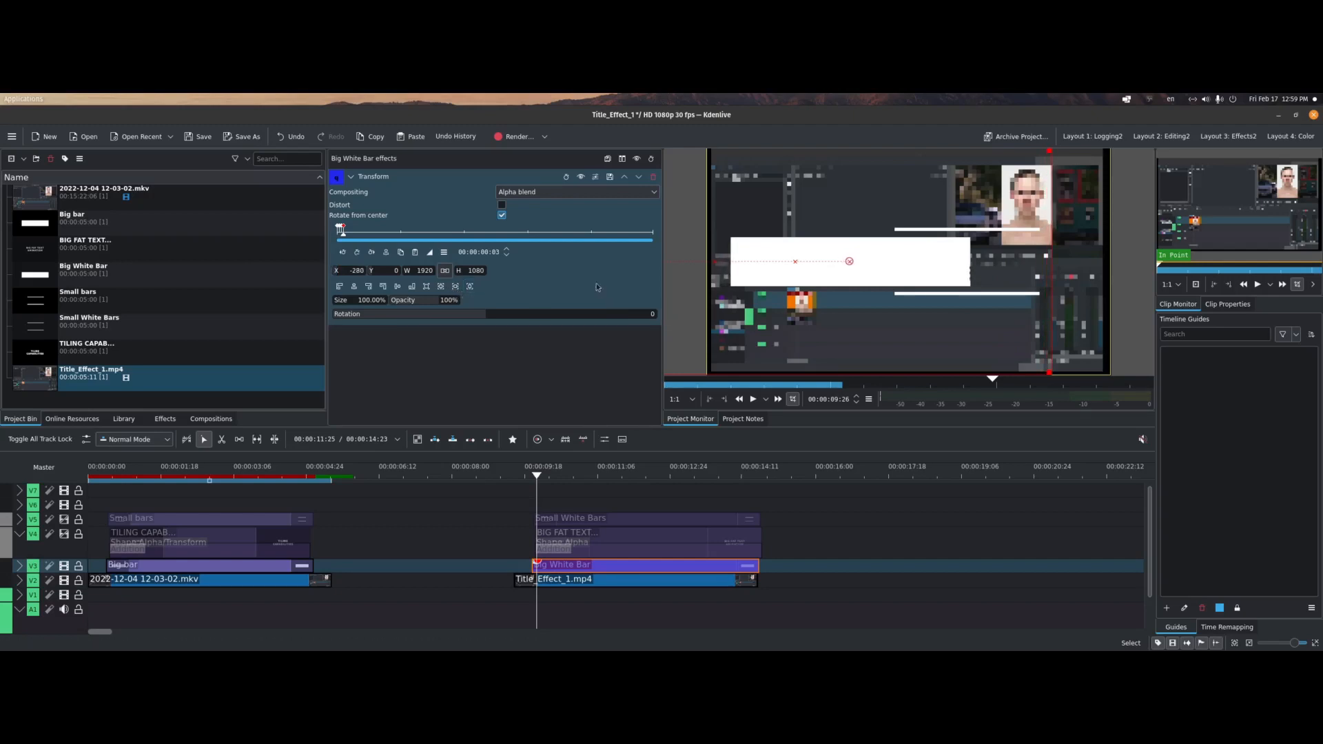
# Fine-tune X at 00:00:00:03 to -277 and add a Transform keyframe at 00:00:00:04 with X -172
pyautogui.doubleClick(357, 271)
pyautogui.scroll(1, 359, 271)
pyautogui.press('Right')
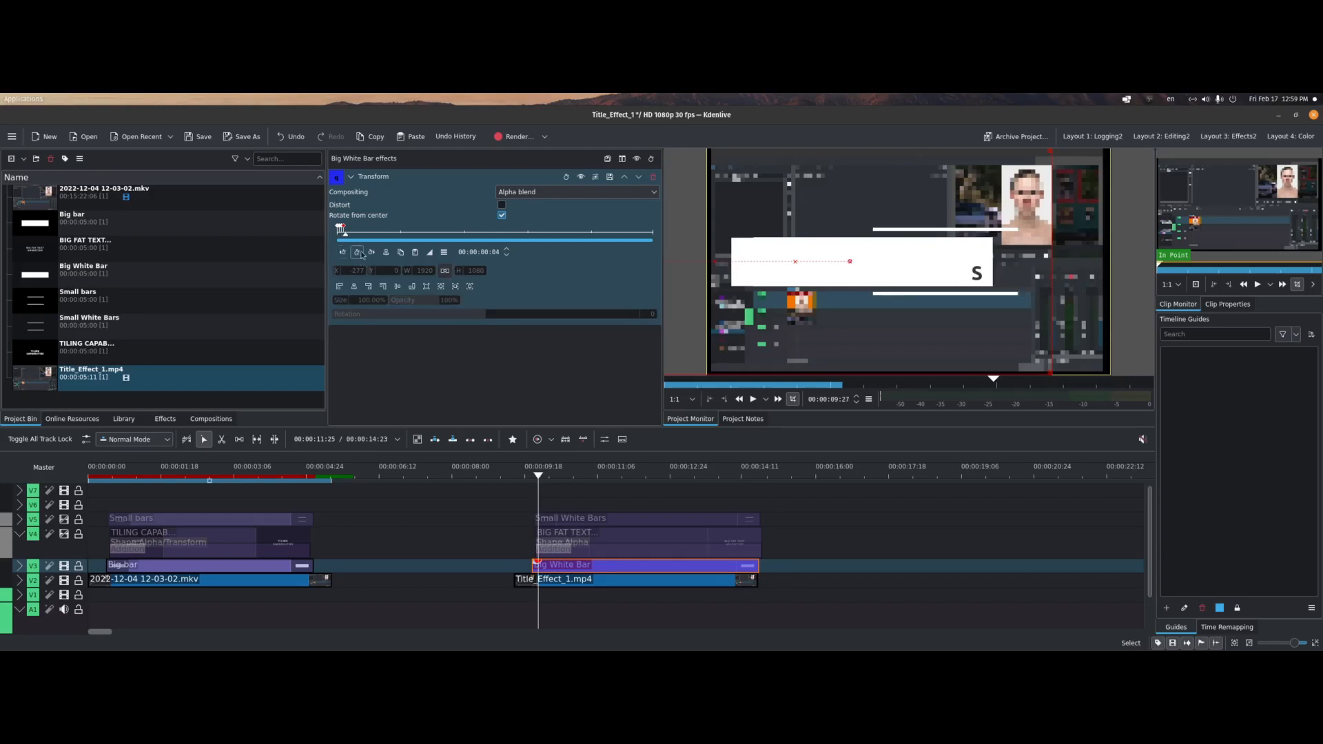
pyautogui.moveTo(341, 271); pyautogui.dragTo(395, 278)
# Find the frame at 00:00:14:05 where the reference's big bar starts its exit and add a Transform keyframe to Big White Bar there
pyautogui.press('Right')
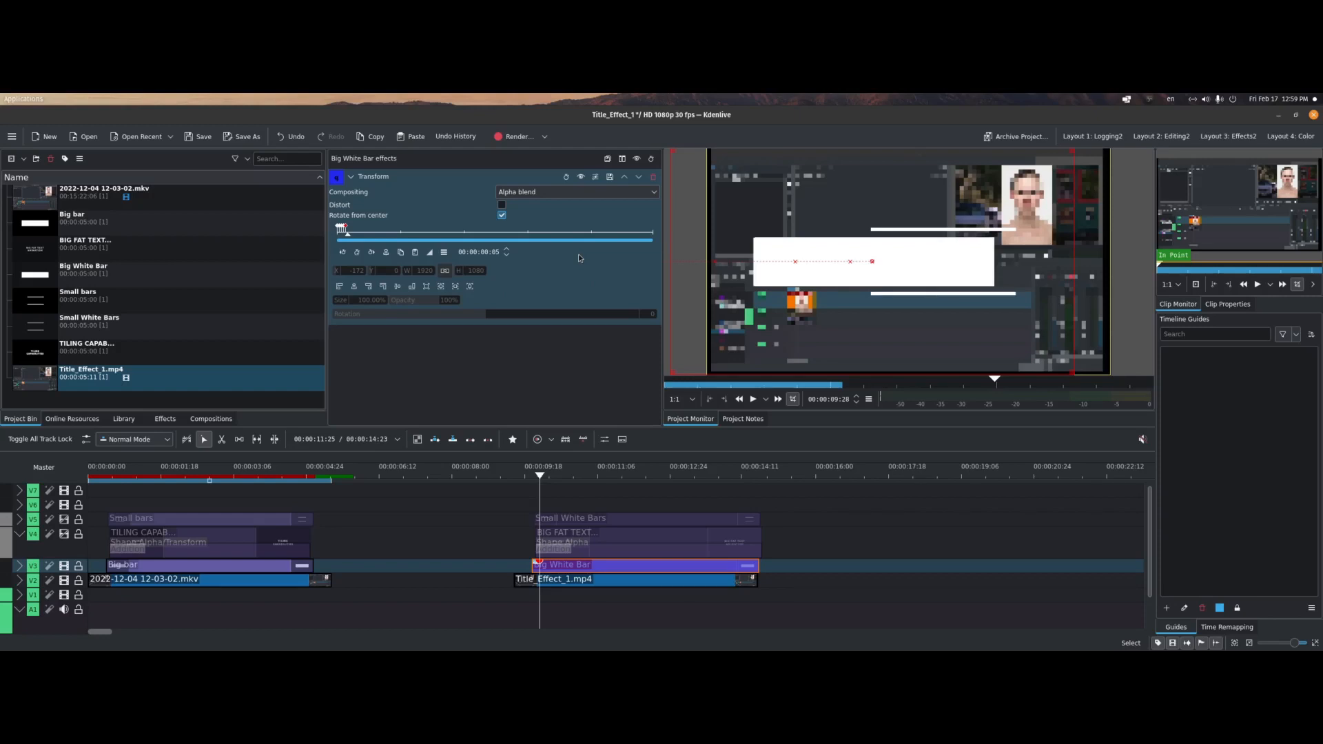
pyautogui.press('Right')
pyautogui.press('Right')
pyautogui.press('Right')
pyautogui.press('Right')
pyautogui.press('Right')
pyautogui.press('Right')
pyautogui.press('Right')
pyautogui.press('Right')
pyautogui.press('Right')
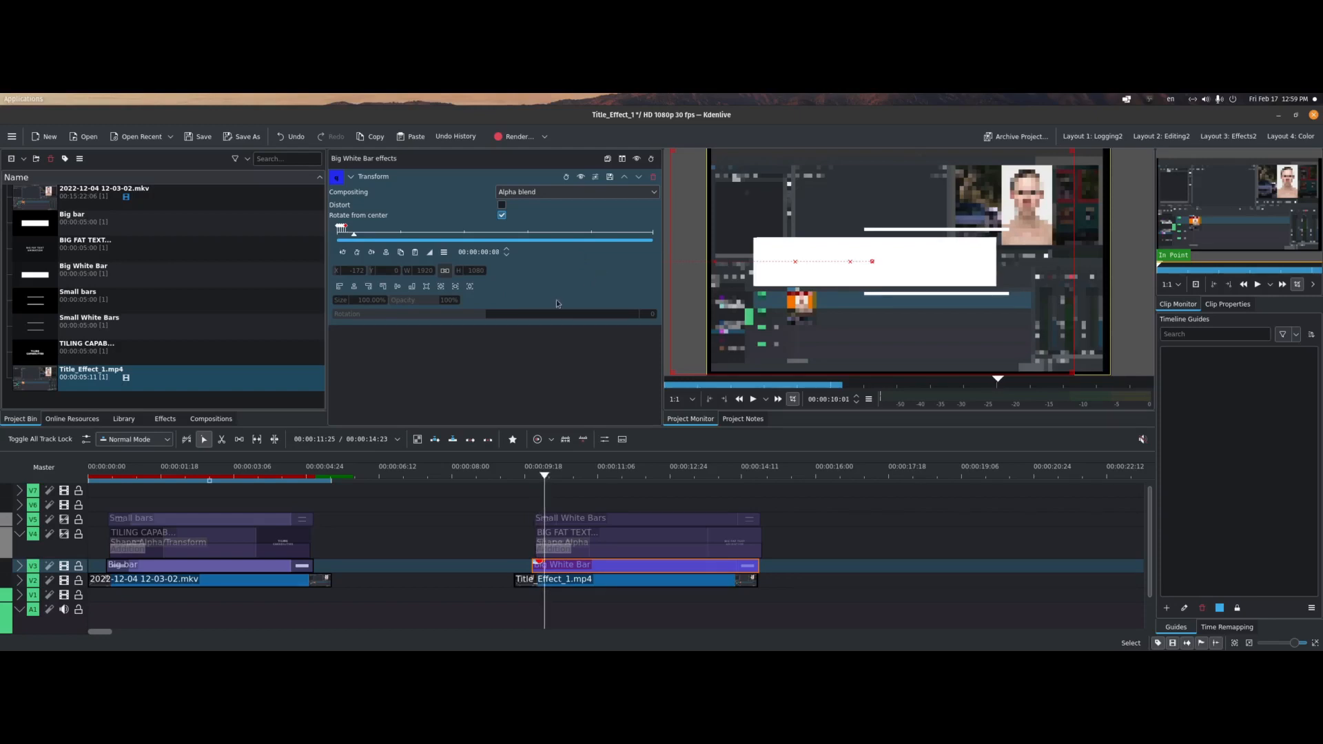
pyautogui.press('Right')
pyautogui.press('Right')
pyautogui.press('Right')
pyautogui.press('Right')
pyautogui.press('Right')
pyautogui.press('Right')
pyautogui.press('Right')
pyautogui.press('Right')
pyautogui.press('Right')
pyautogui.press('Right')
pyautogui.press('Right')
pyautogui.press('Right')
pyautogui.press('Right')
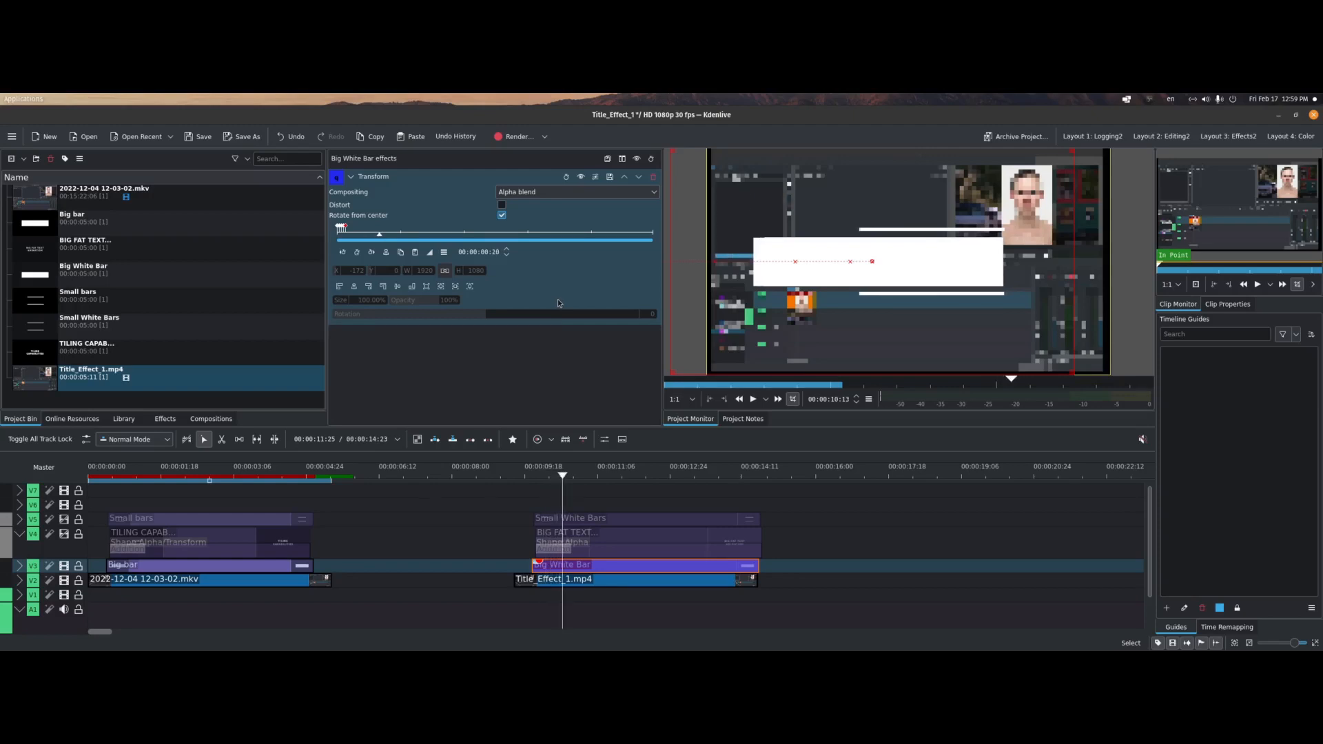
pyautogui.press('Right')
pyautogui.press('Right')
pyautogui.press('Right')
pyautogui.press('Right')
pyautogui.press('Right')
pyautogui.press('Right')
pyautogui.press('Right')
pyautogui.press('Right')
pyautogui.press('Right')
pyautogui.press('Right')
pyautogui.press('Right')
pyautogui.press('Right')
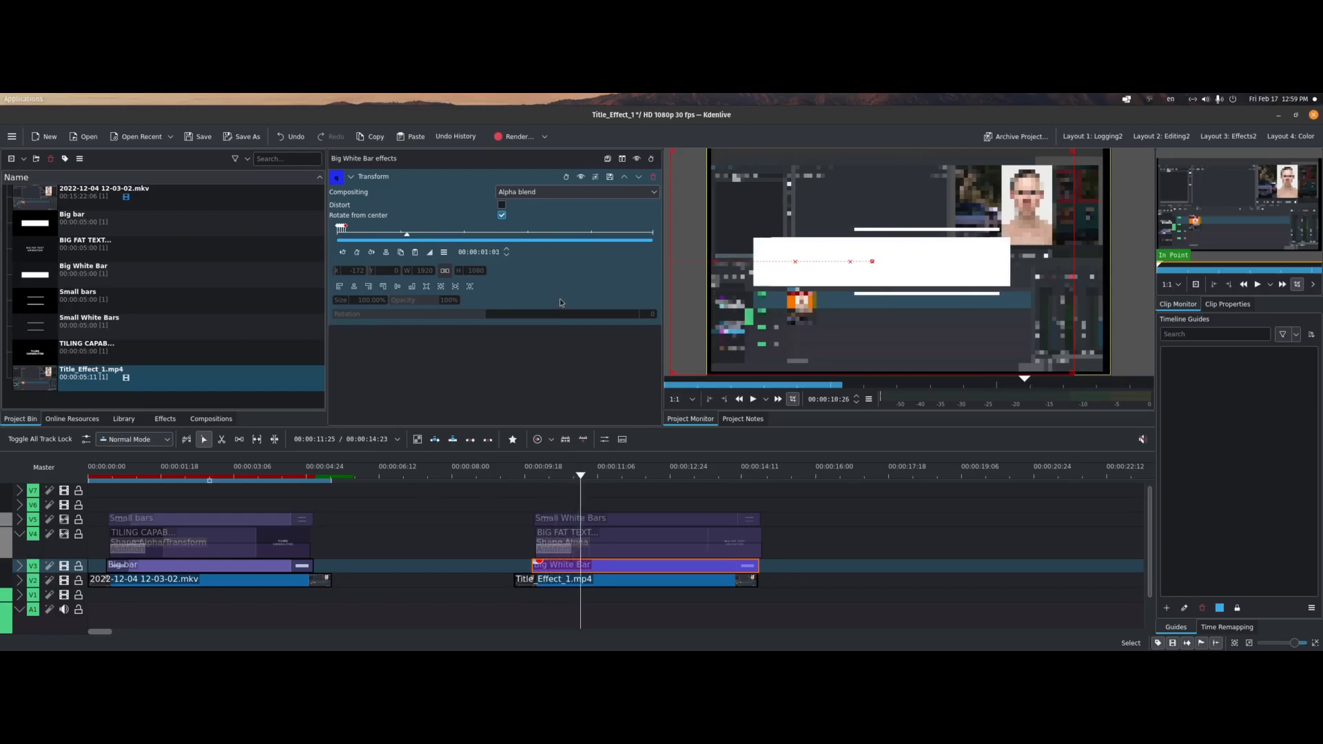
pyautogui.press('Right')
pyautogui.press('Right')
pyautogui.press('Right')
pyautogui.press('Right')
pyautogui.press('Right')
pyautogui.press('Right')
pyautogui.press('Right')
pyautogui.press('Right')
pyautogui.press('Right')
pyautogui.press('Right')
pyautogui.press('Right')
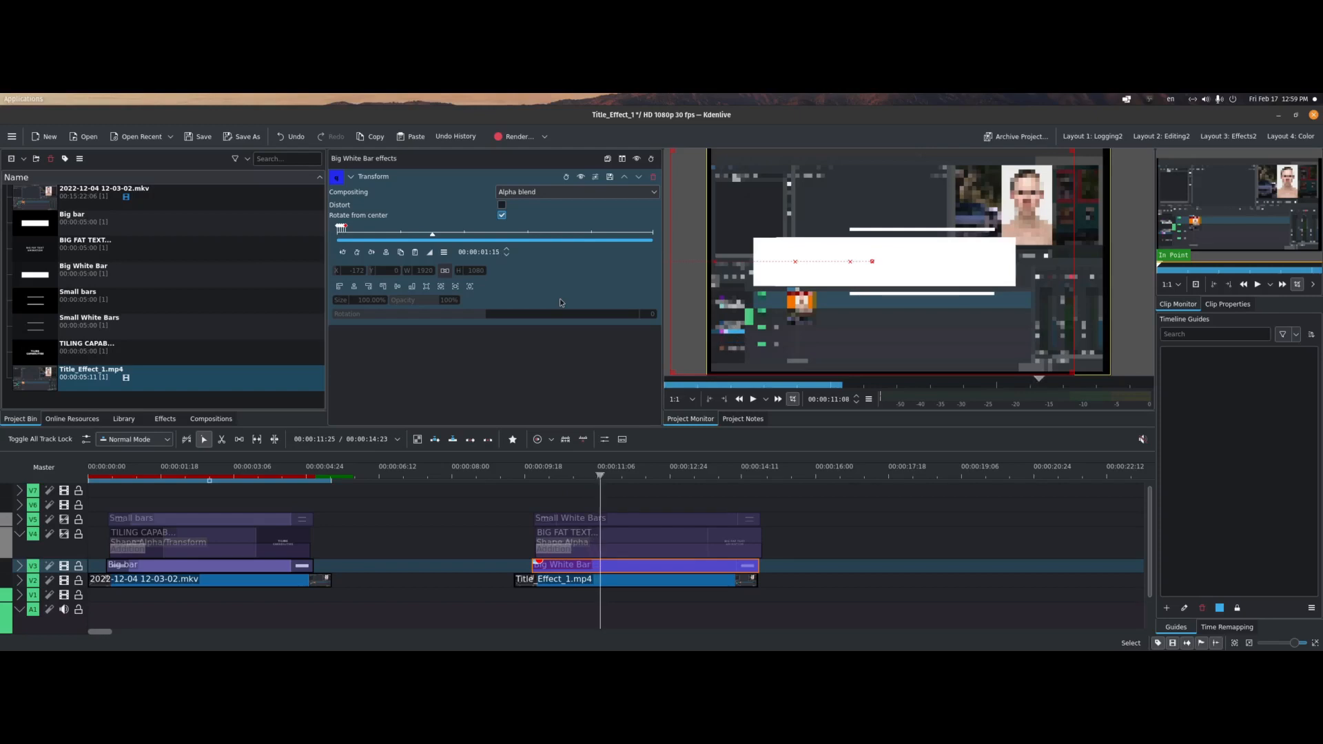
pyautogui.press('Right')
pyautogui.press('Right')
pyautogui.press('Right')
pyautogui.press('Right')
pyautogui.press('Right')
pyautogui.press('Right')
pyautogui.press('Right')
pyautogui.press('Right')
pyautogui.press('Right')
pyautogui.press('Right')
pyautogui.press('Right')
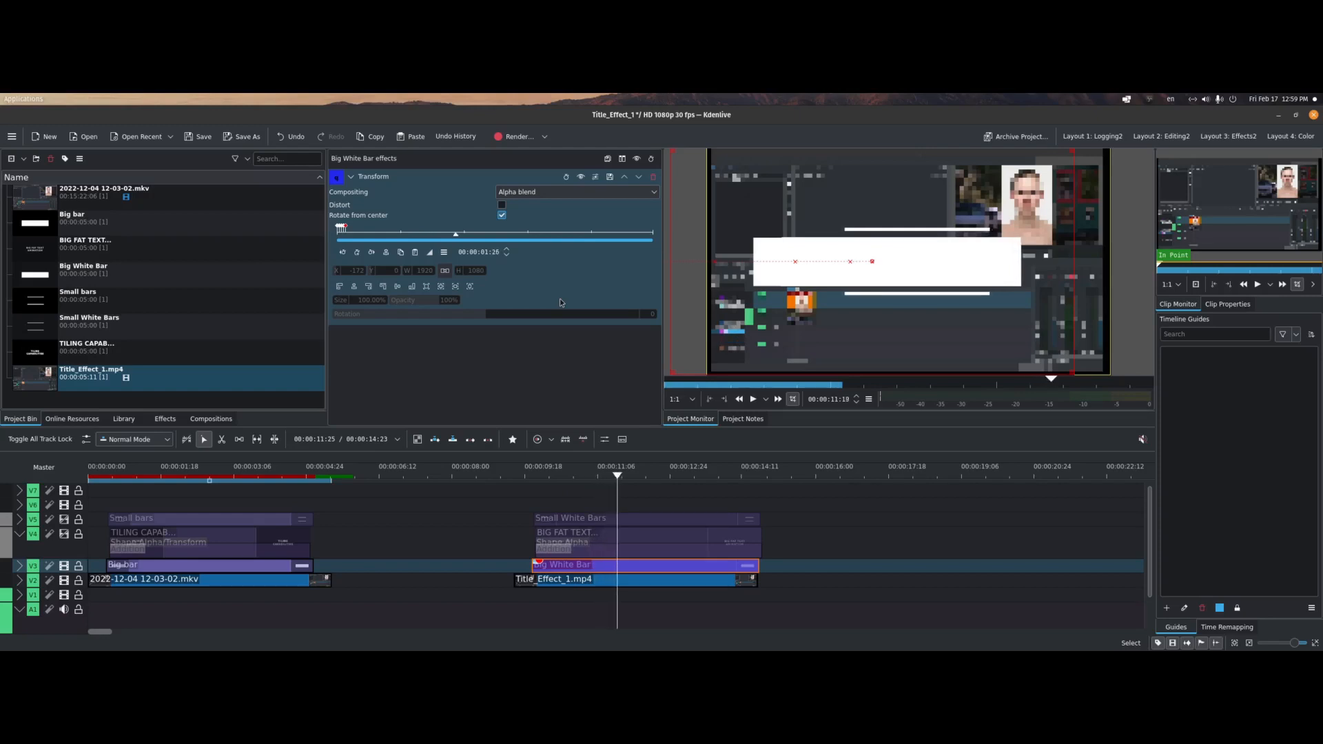
pyautogui.press('Right')
pyautogui.press('Right')
pyautogui.press('Right')
pyautogui.press('Right')
pyautogui.press('Right')
pyautogui.press('Right')
pyautogui.press('Right')
pyautogui.press('Right')
pyautogui.press('Right')
pyautogui.press('Right')
pyautogui.press('Right')
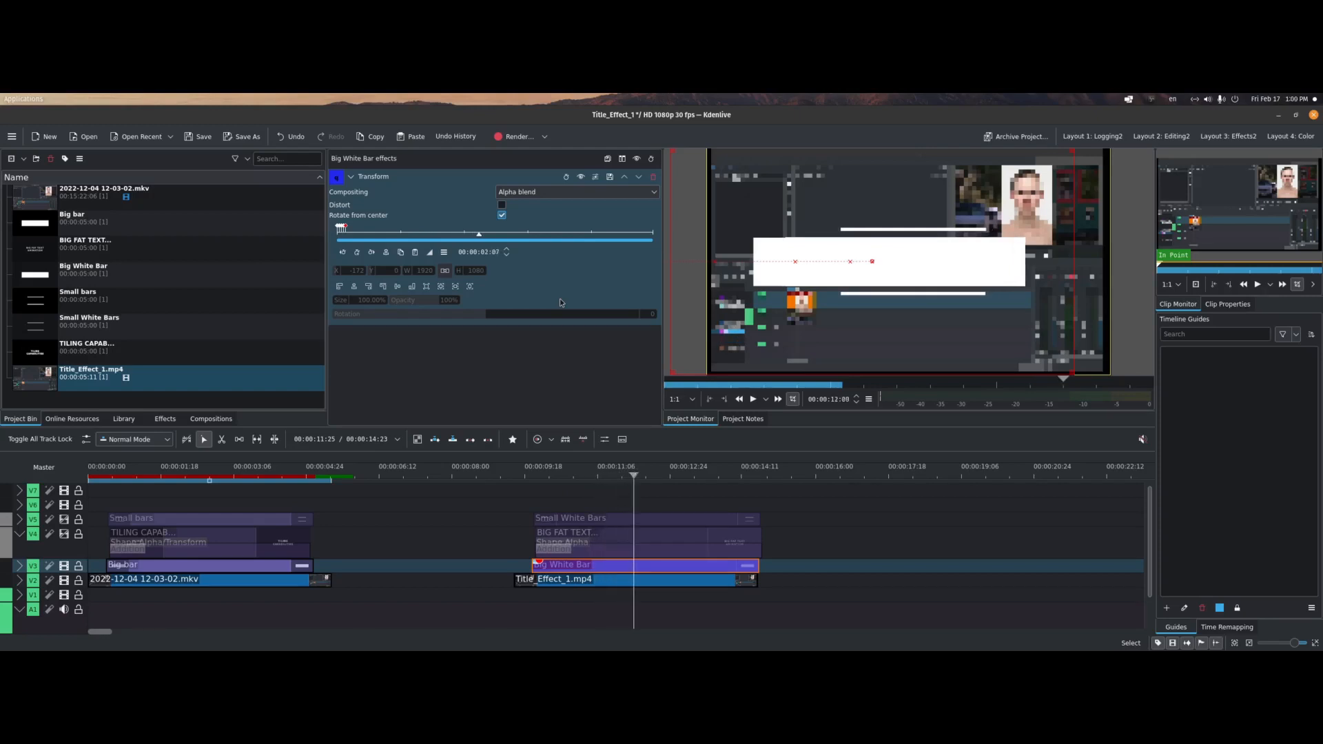
pyautogui.press('Right')
pyautogui.press('Right')
pyautogui.press('Right')
pyautogui.press('Right')
pyautogui.press('Right')
pyautogui.press('Right')
pyautogui.press('Right')
pyautogui.press('Right')
pyautogui.press('Right')
pyautogui.press('Right')
pyautogui.press('Right')
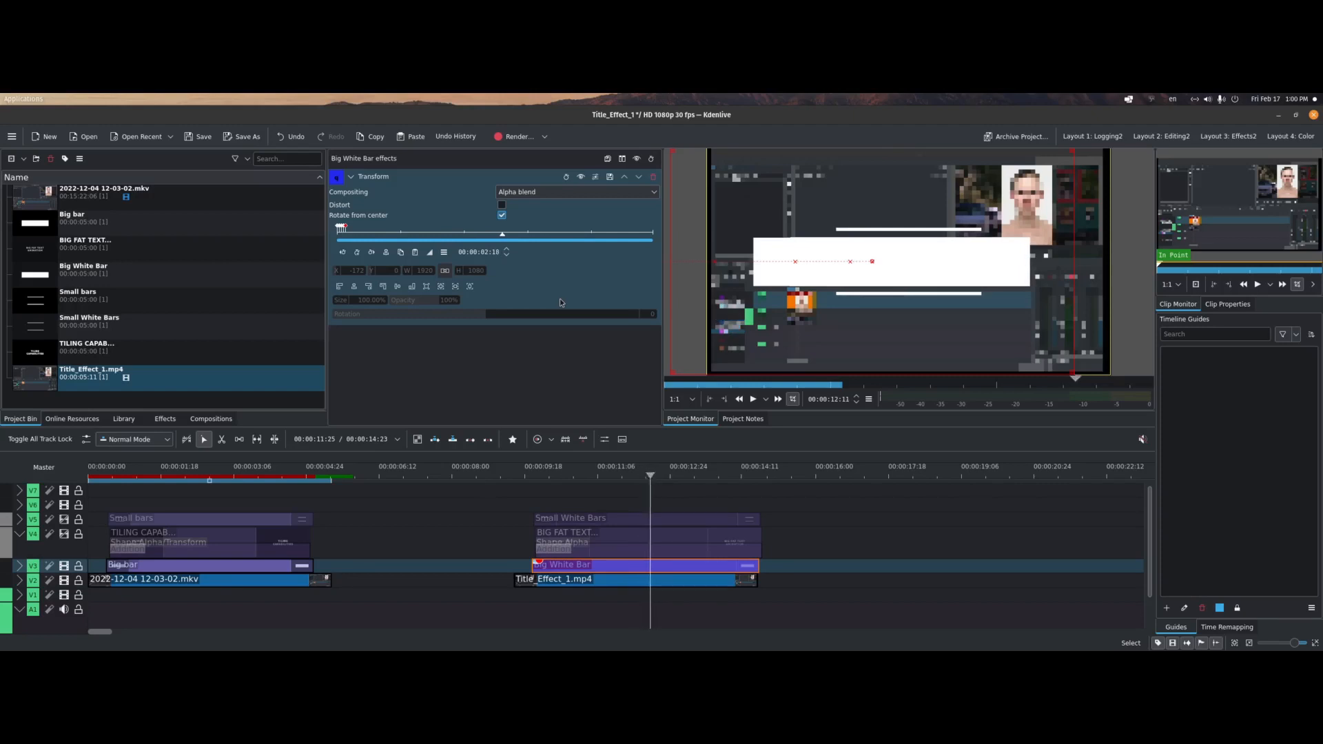
pyautogui.press('Right')
pyautogui.press('Right')
pyautogui.press('Right')
pyautogui.press('Right')
pyautogui.press('Right')
pyautogui.press('Right')
pyautogui.press('Right')
pyautogui.press('Right')
pyautogui.press('Right')
pyautogui.press('Right')
pyautogui.press('Right')
pyautogui.press('Right')
pyautogui.press('Right')
pyautogui.press('Right')
pyautogui.press('Right')
pyautogui.press('Right')
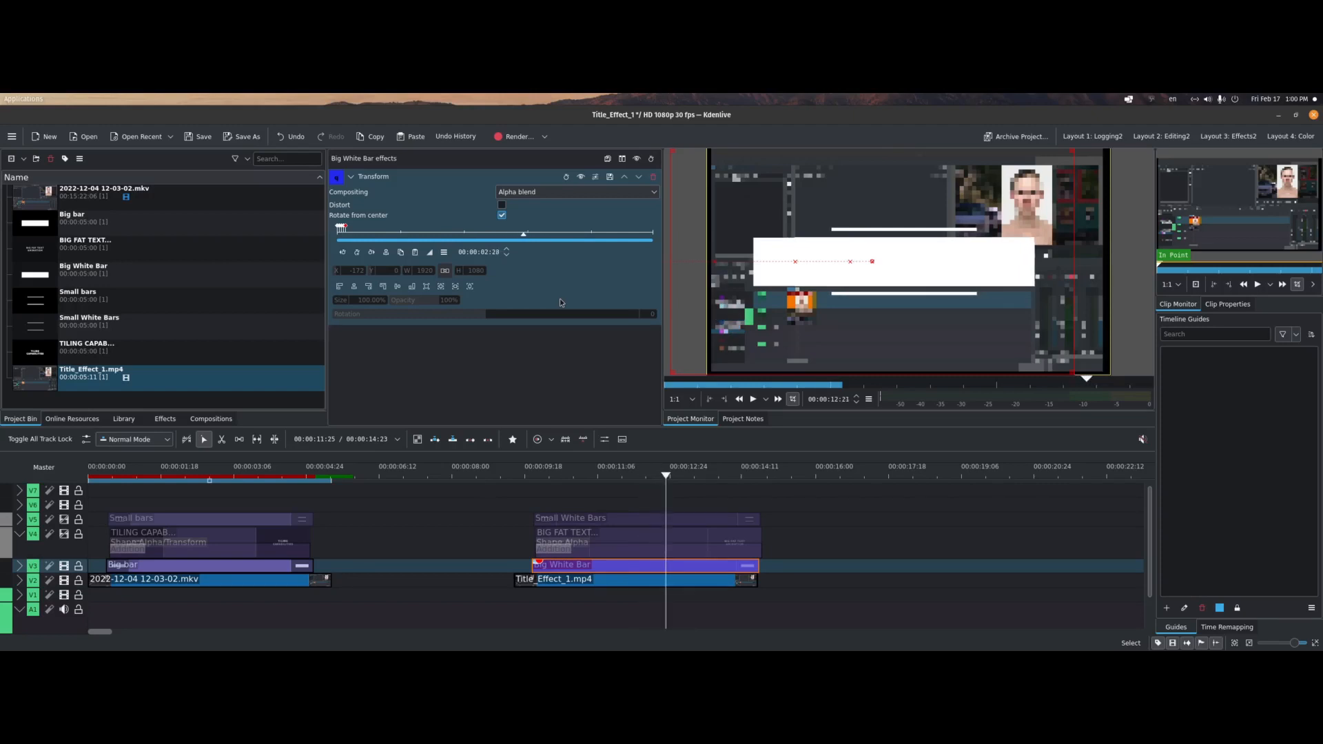
pyautogui.press('Right')
pyautogui.press('Right')
pyautogui.press('Right')
pyautogui.press('Right')
pyautogui.press('Right')
pyautogui.press('Right')
pyautogui.press('Right')
pyautogui.press('Right')
pyautogui.press('Right')
pyautogui.press('Right')
pyautogui.press('Right')
pyautogui.press('Right')
pyautogui.press('Right')
pyautogui.press('Right')
pyautogui.press('Right')
pyautogui.press('Right')
pyautogui.press('Right')
pyautogui.press('Right')
pyautogui.press('Right')
pyautogui.press('Right')
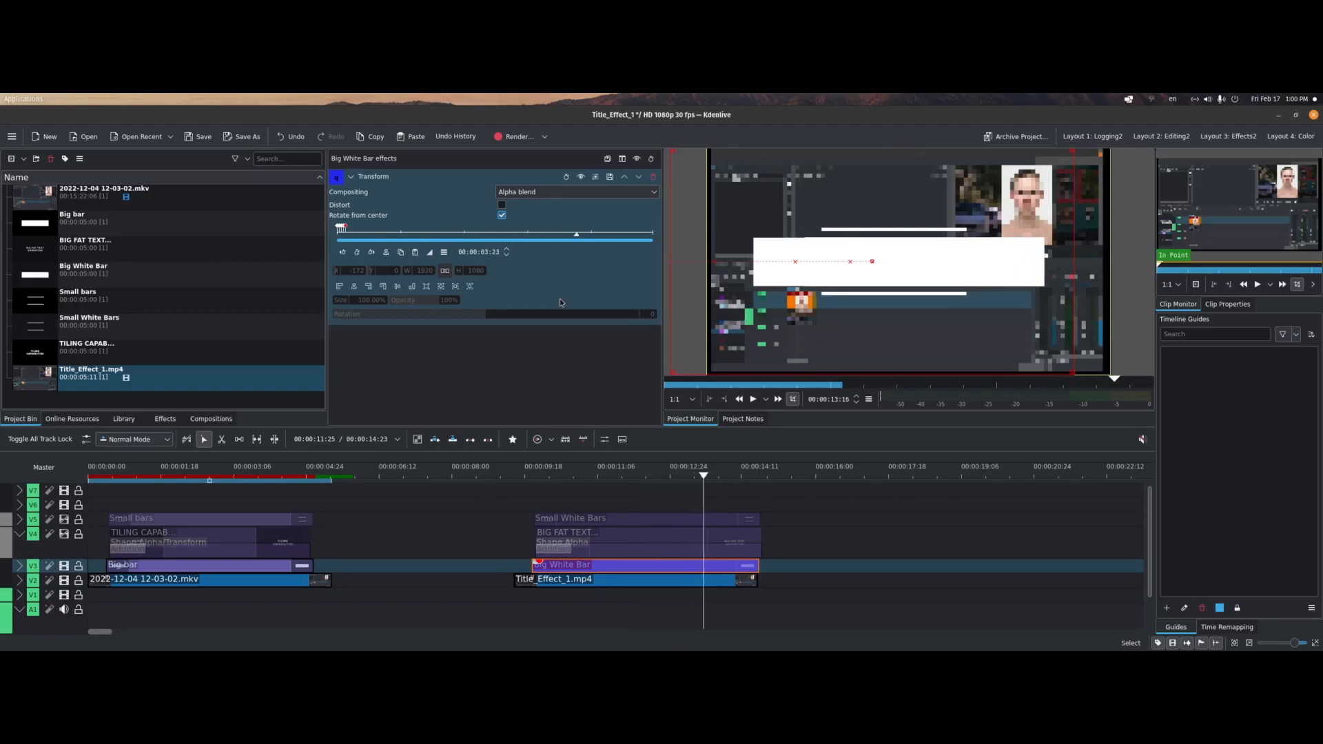
pyautogui.press('Right')
pyautogui.press('Right')
pyautogui.press('Right')
pyautogui.press('Right')
pyautogui.press('Right')
pyautogui.press('Right')
pyautogui.press('Right')
pyautogui.press('Right')
pyautogui.press('Right')
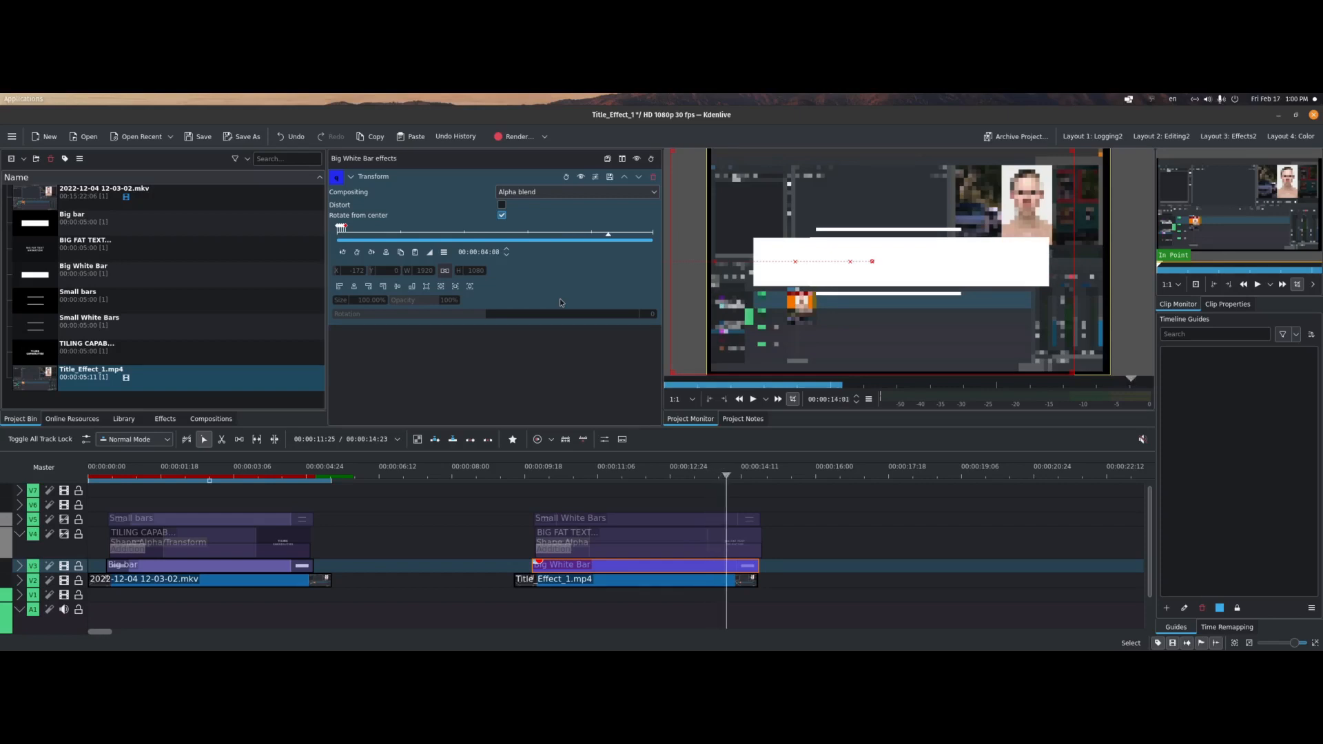
pyautogui.press('Right')
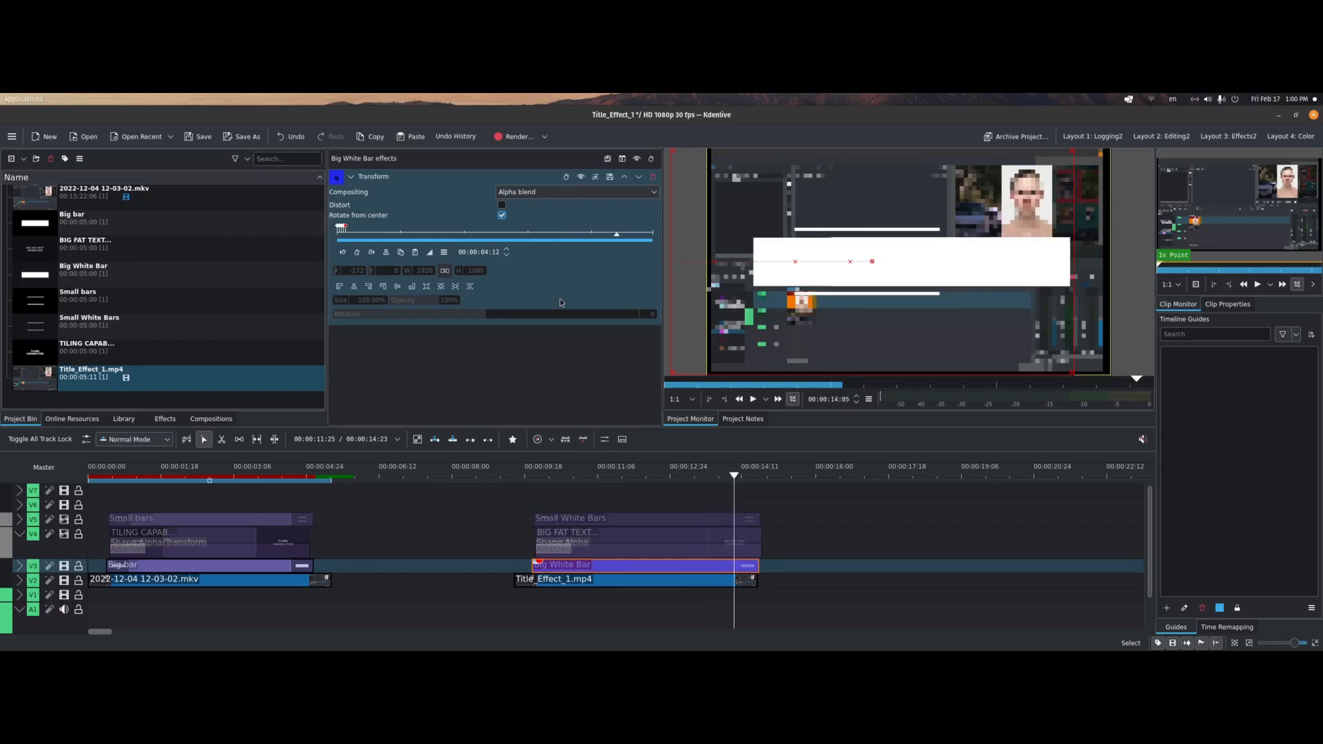
pyautogui.press('Left')
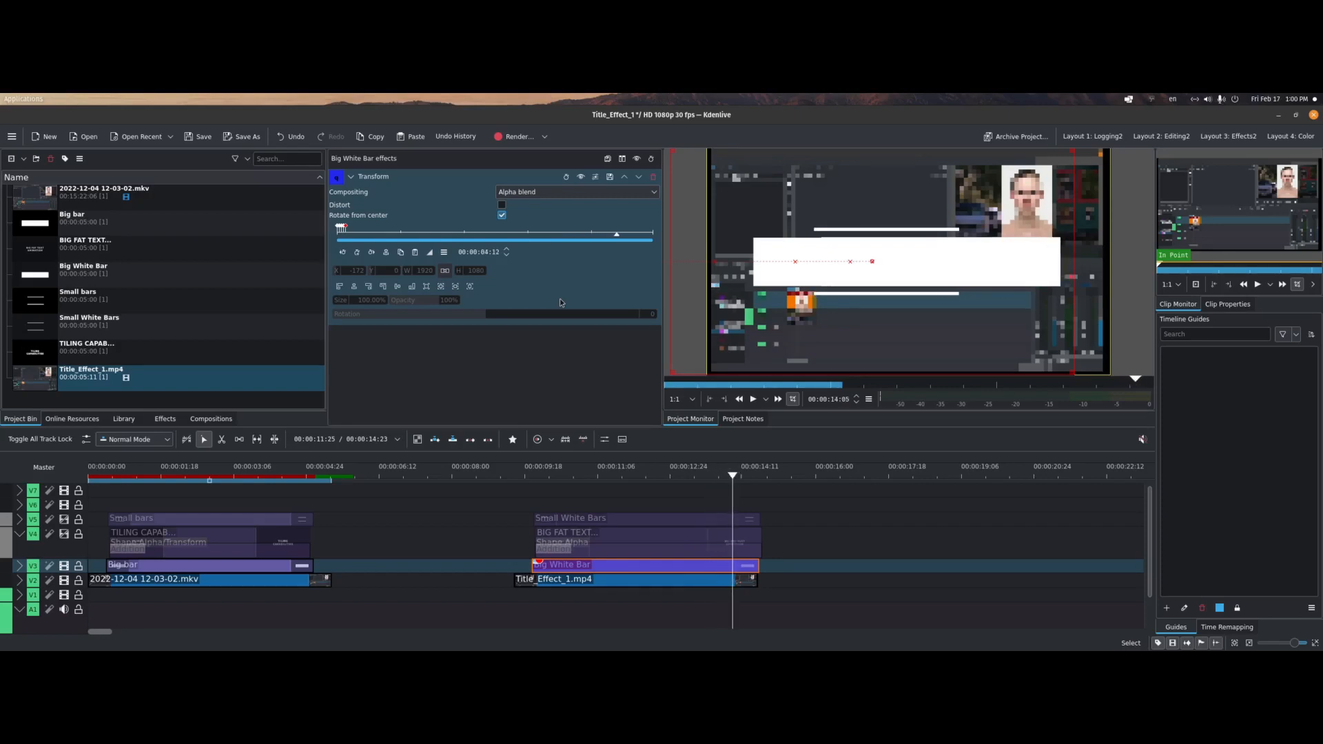
pyautogui.click(357, 252)
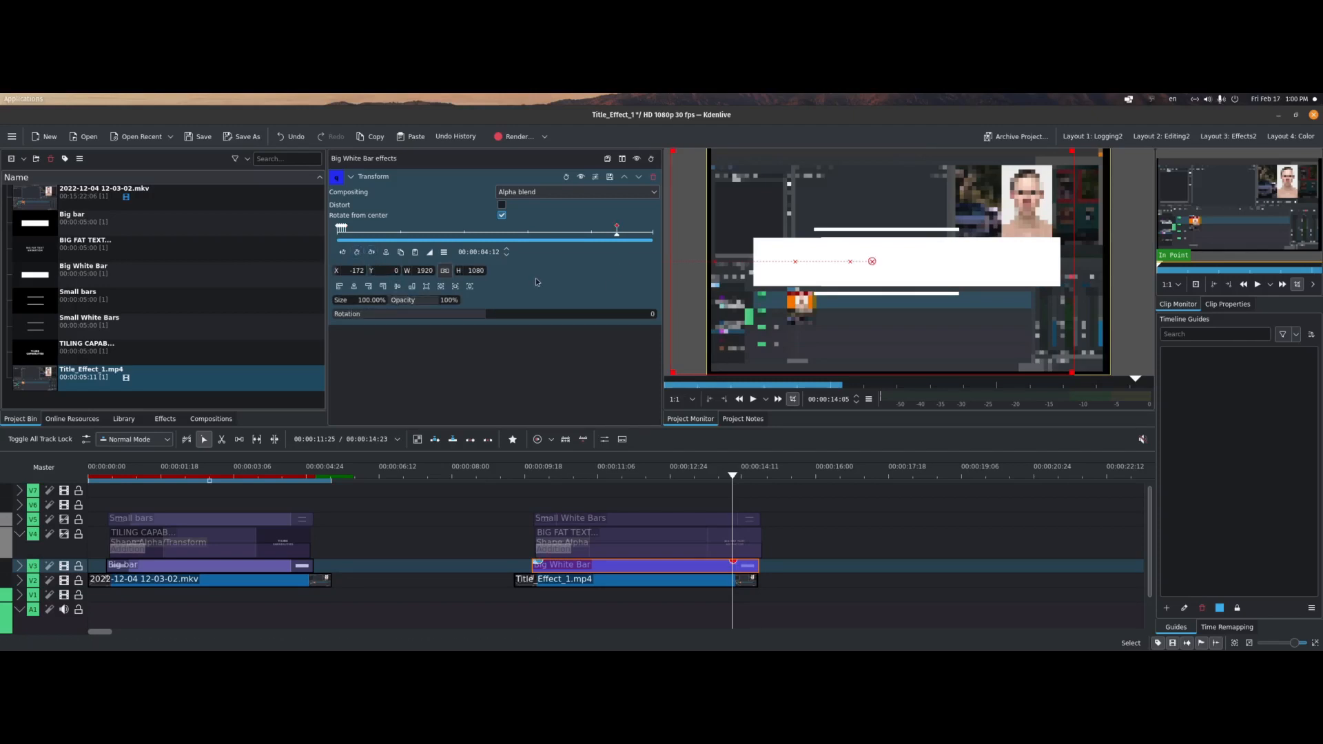
# Add a Transform keyframe at 00:00:04:13 with X 196 and set the preceding keyframe at 00:00:04:12 to X 146
pyautogui.press('Right')
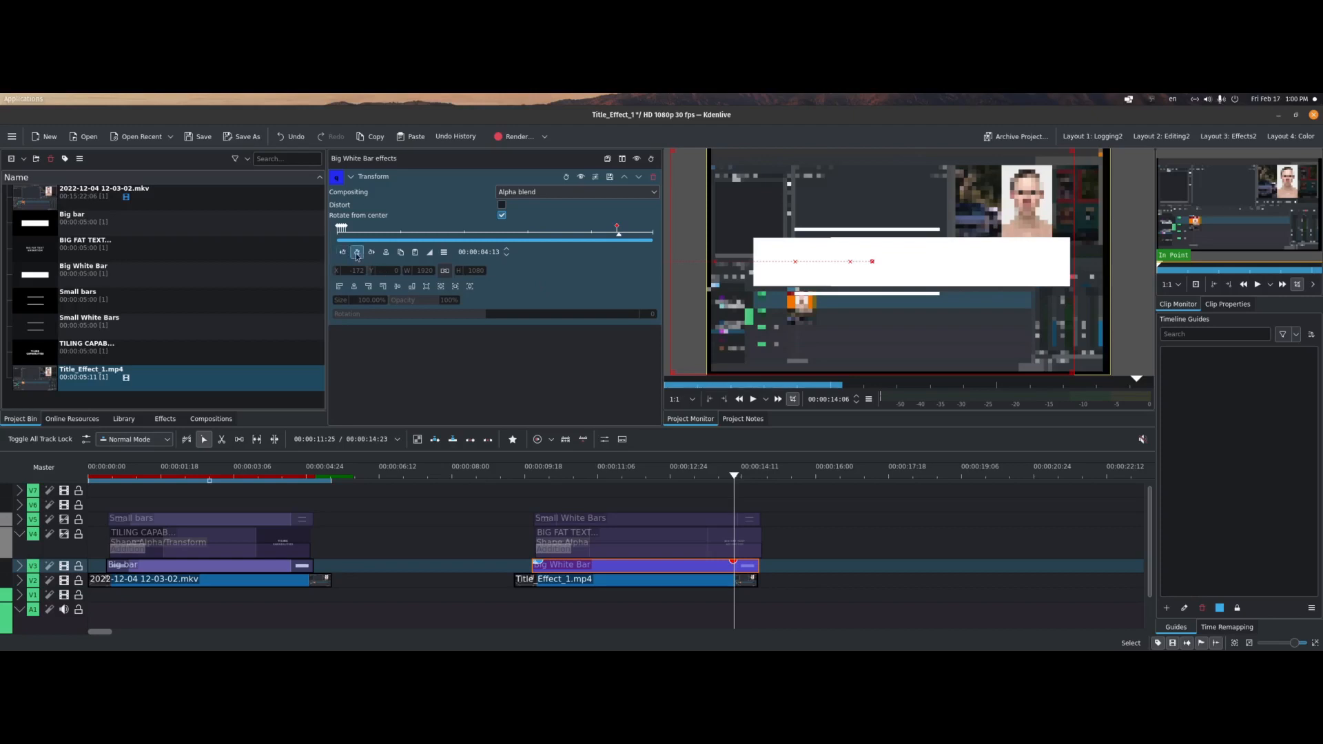
pyautogui.click(357, 253)
pyautogui.moveTo(335, 274); pyautogui.dragTo(528, 291)
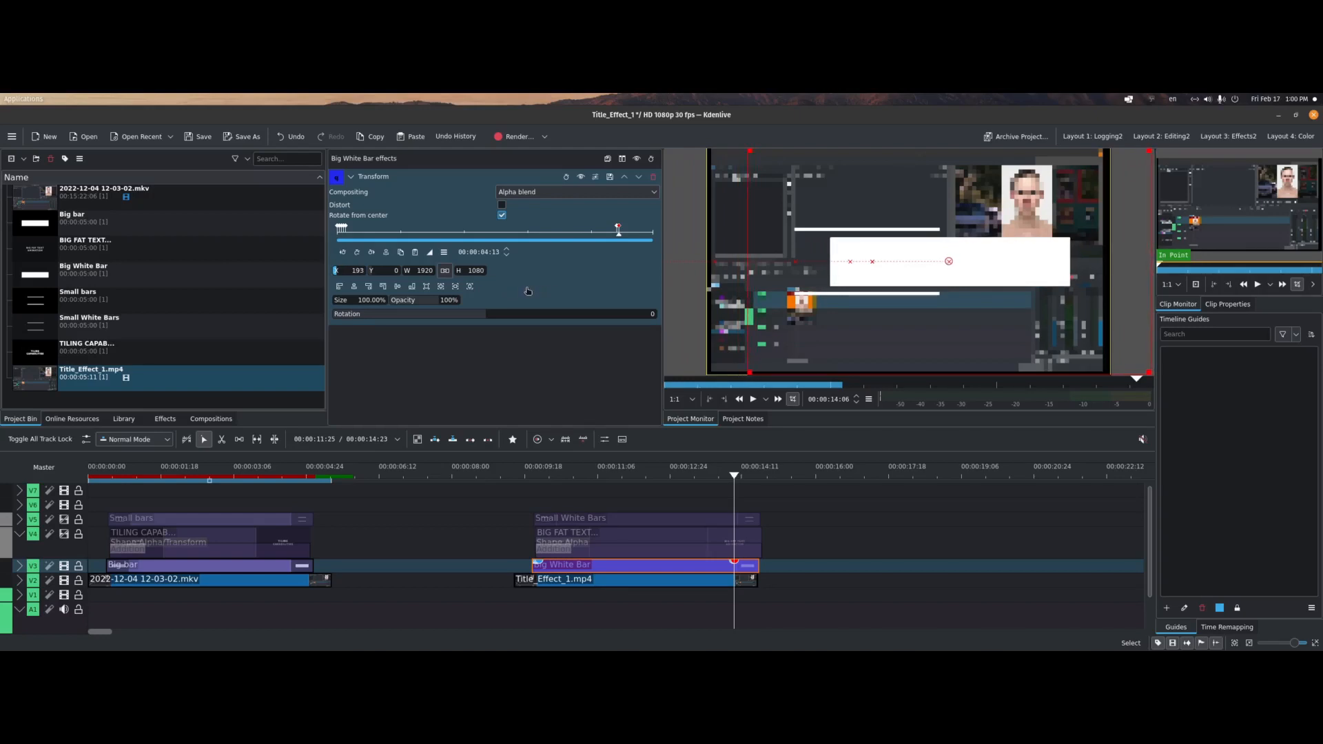
pyautogui.click(342, 253)
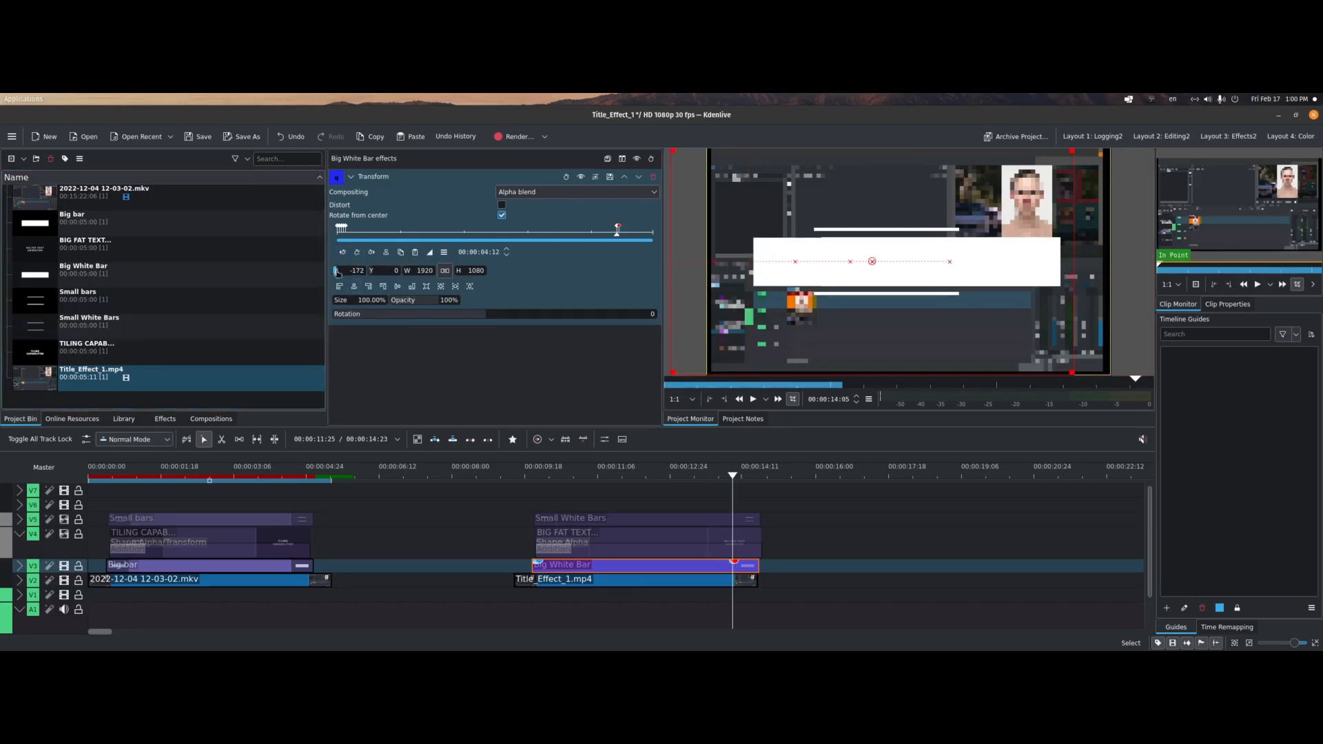
pyautogui.moveTo(361, 275); pyautogui.dragTo(505, 277)
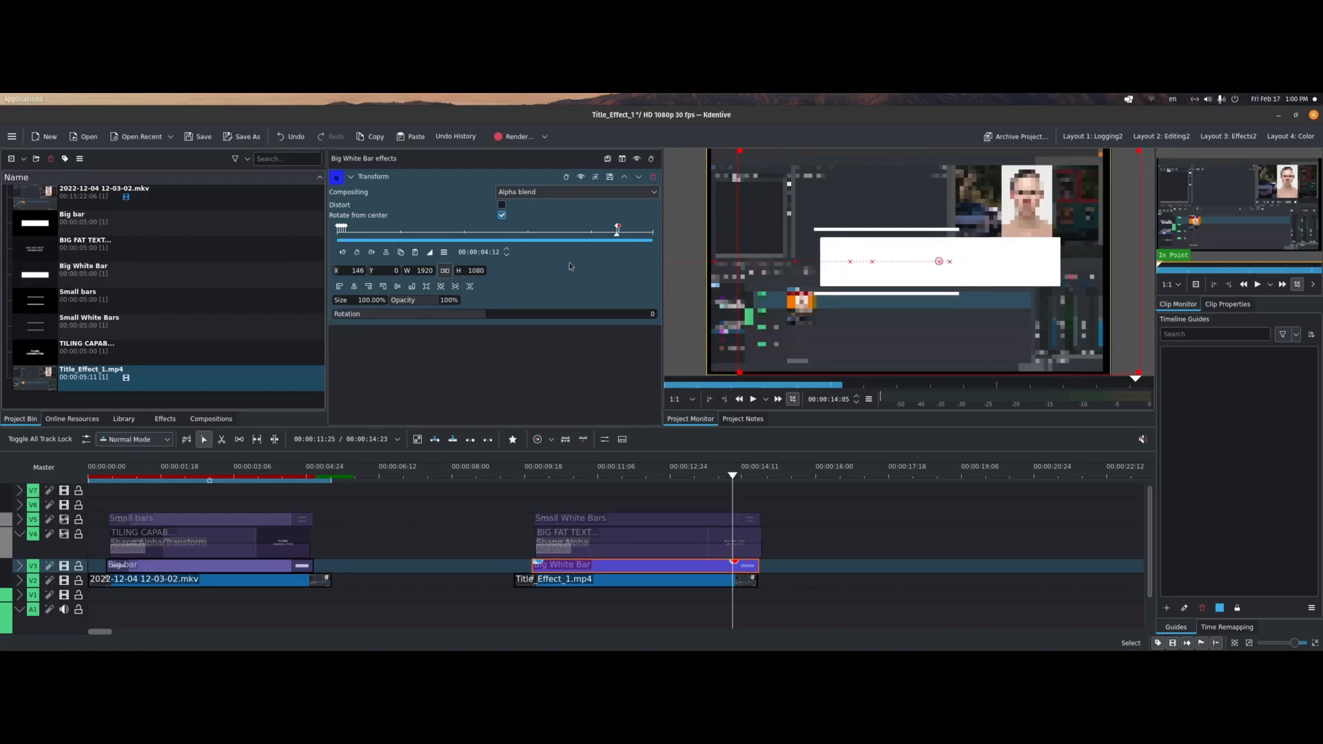
# Add a Transform keyframe to Big White Bar at 00:00:04:14 with X 322 and advance one frame to 00:00:04:15
pyautogui.press('Right')
pyautogui.press('Right')
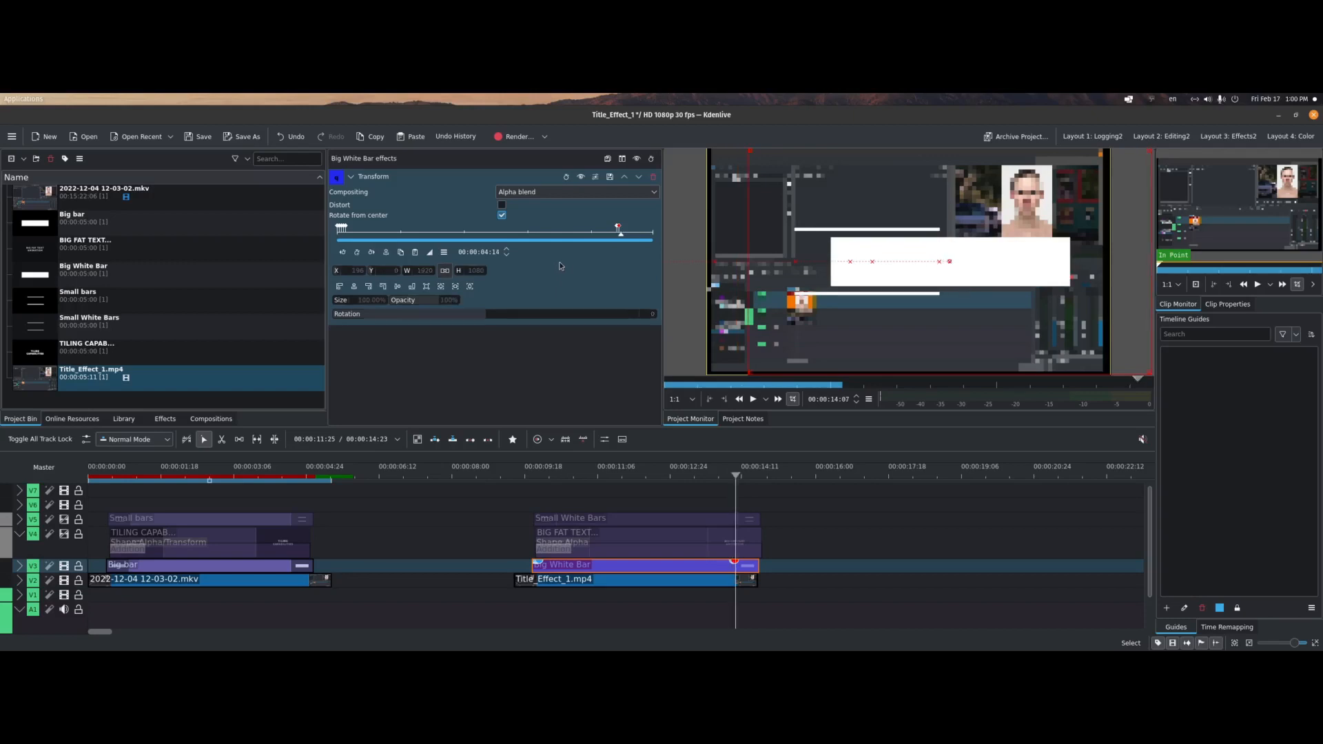
pyautogui.click(358, 252)
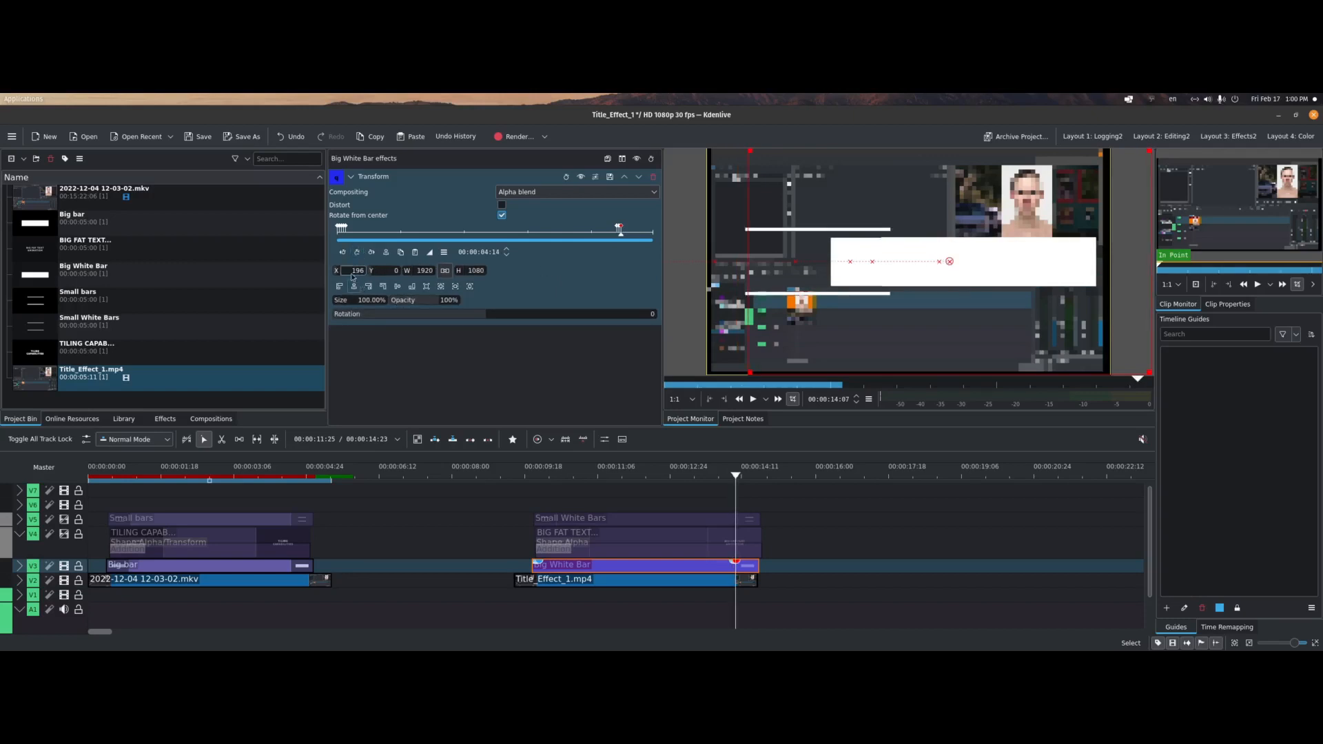
pyautogui.moveTo(339, 277); pyautogui.dragTo(407, 279)
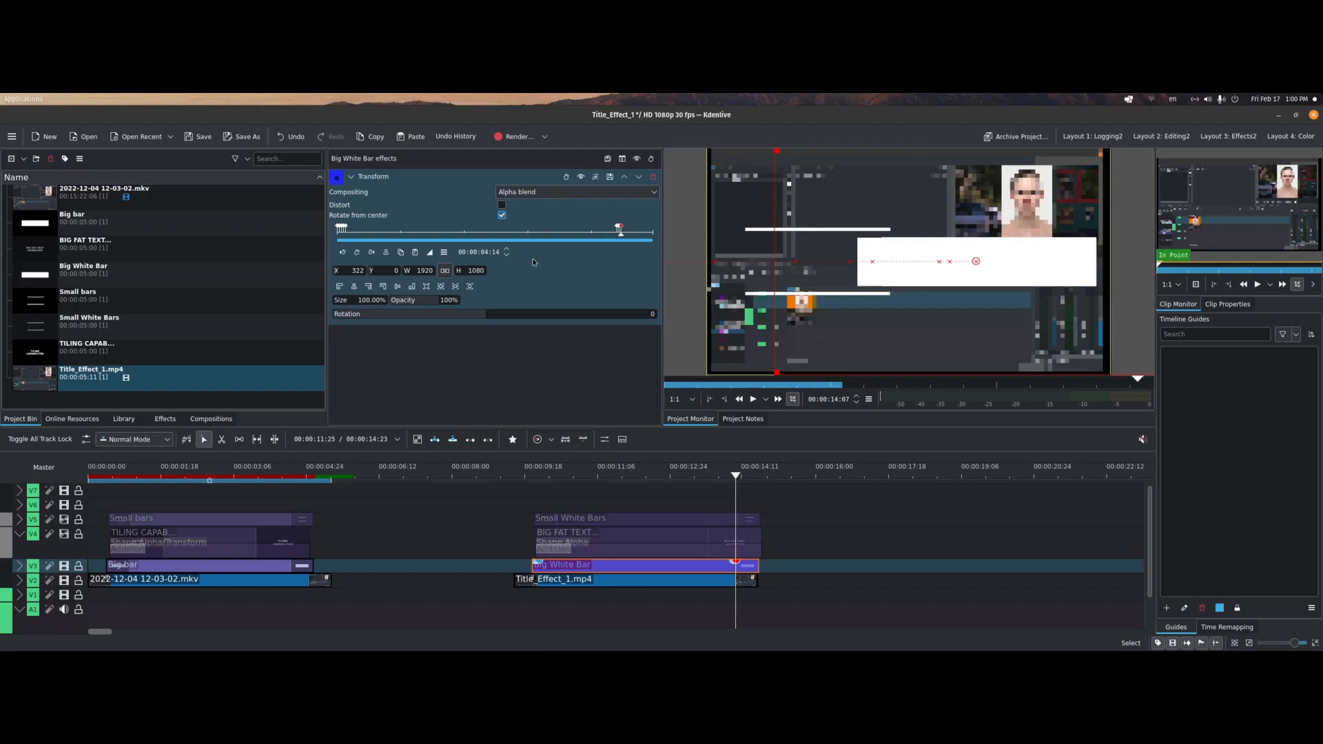
pyautogui.press('Right')
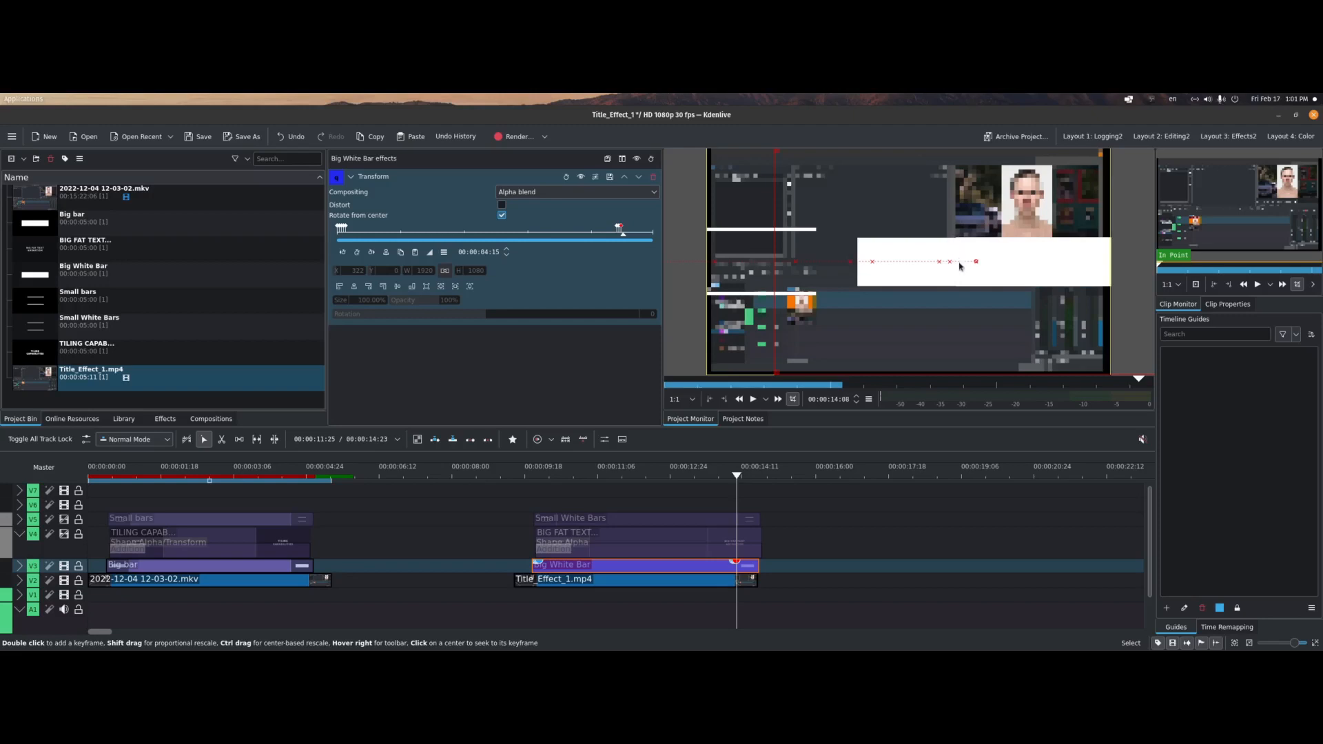
# Add Transform keyframes to Big White Bar at 00:00:04:15 with X 791 and at 00:00:04:16 with X 1231
pyautogui.click(357, 253)
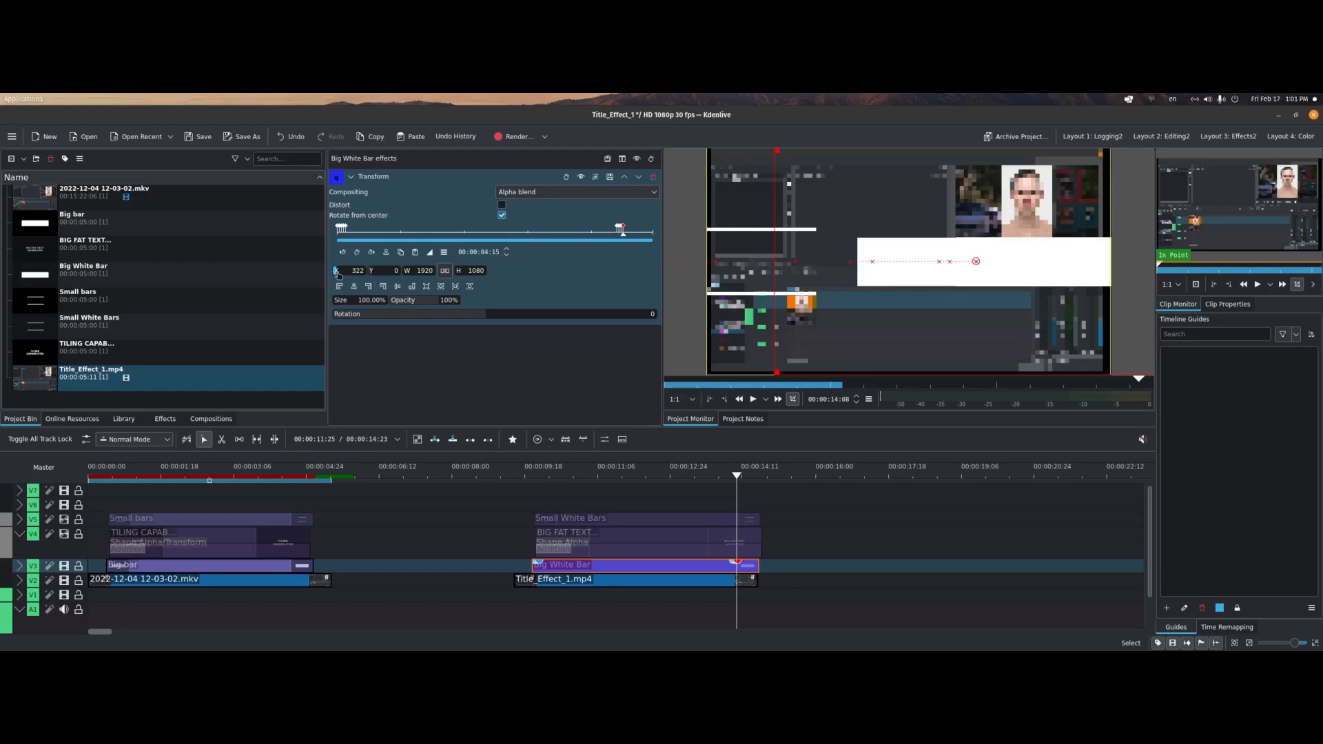
pyautogui.moveTo(335, 272); pyautogui.dragTo(583, 284)
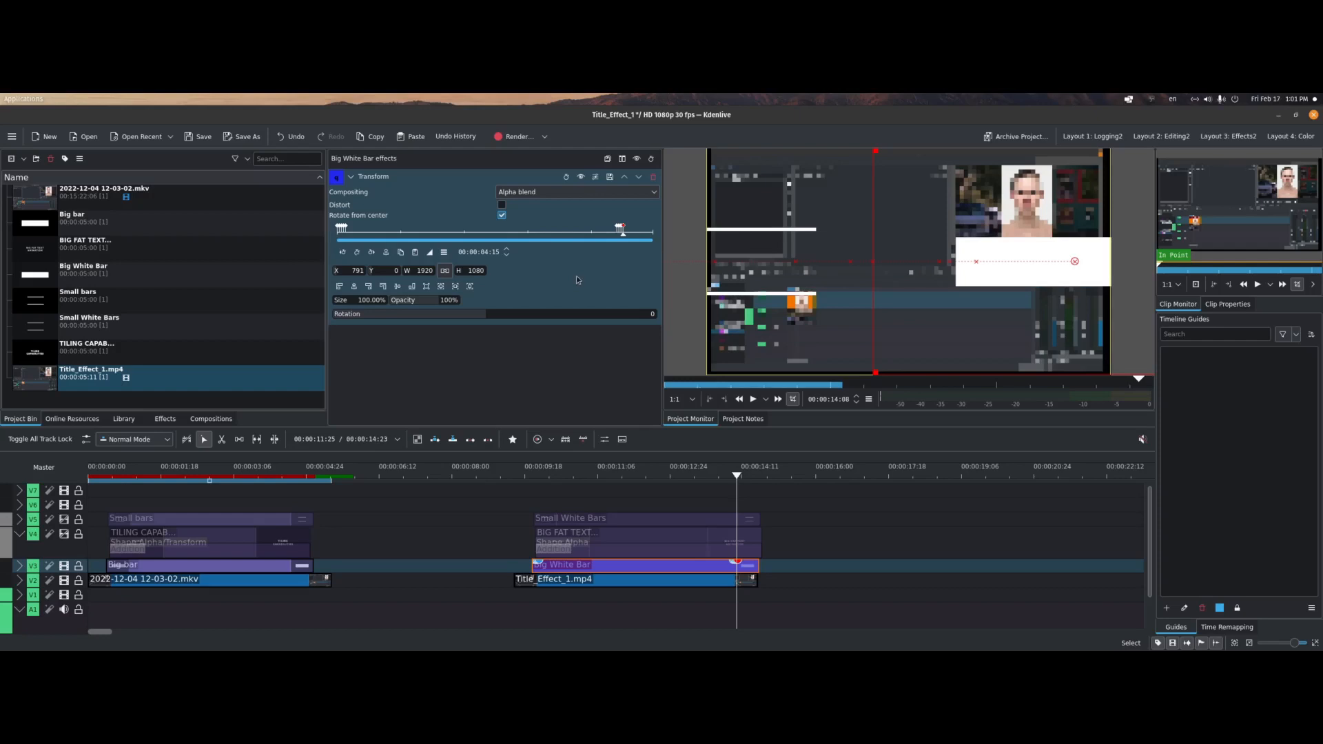
pyautogui.press('Right')
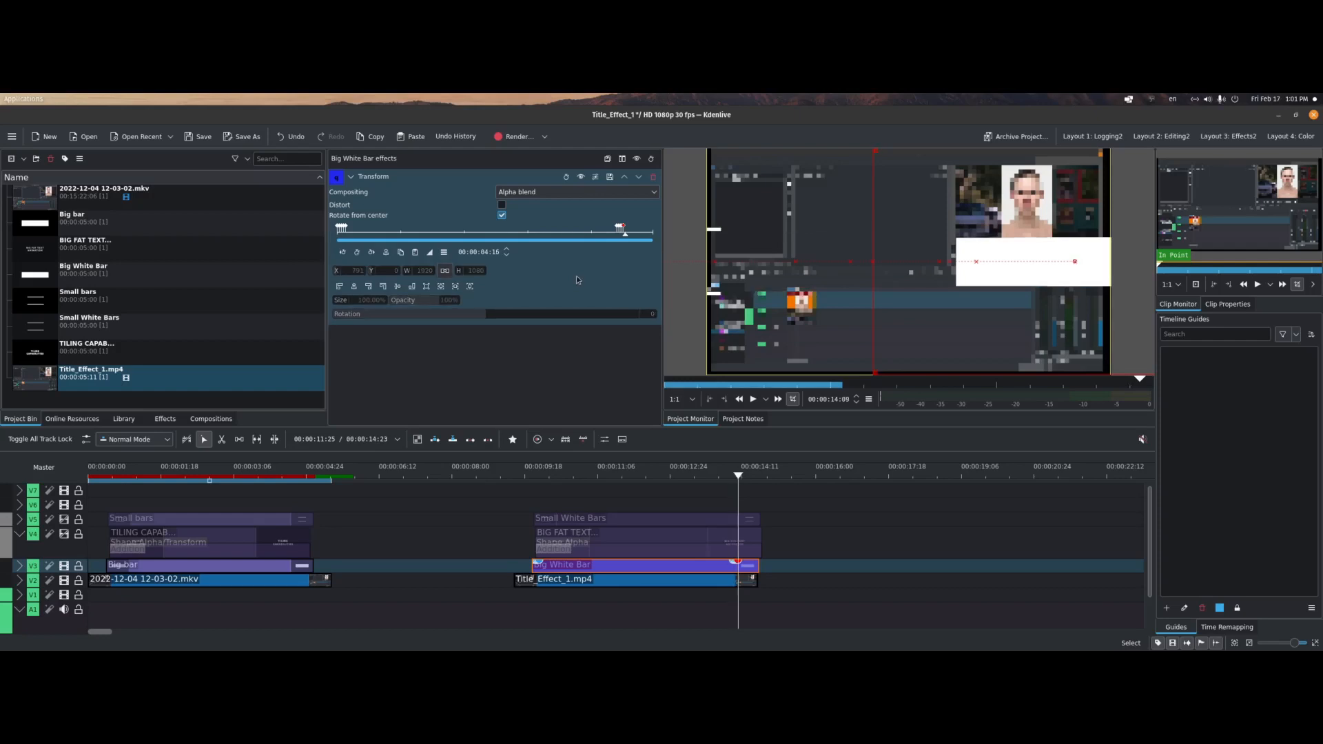
pyautogui.click(357, 253)
pyautogui.moveTo(334, 272); pyautogui.dragTo(566, 294)
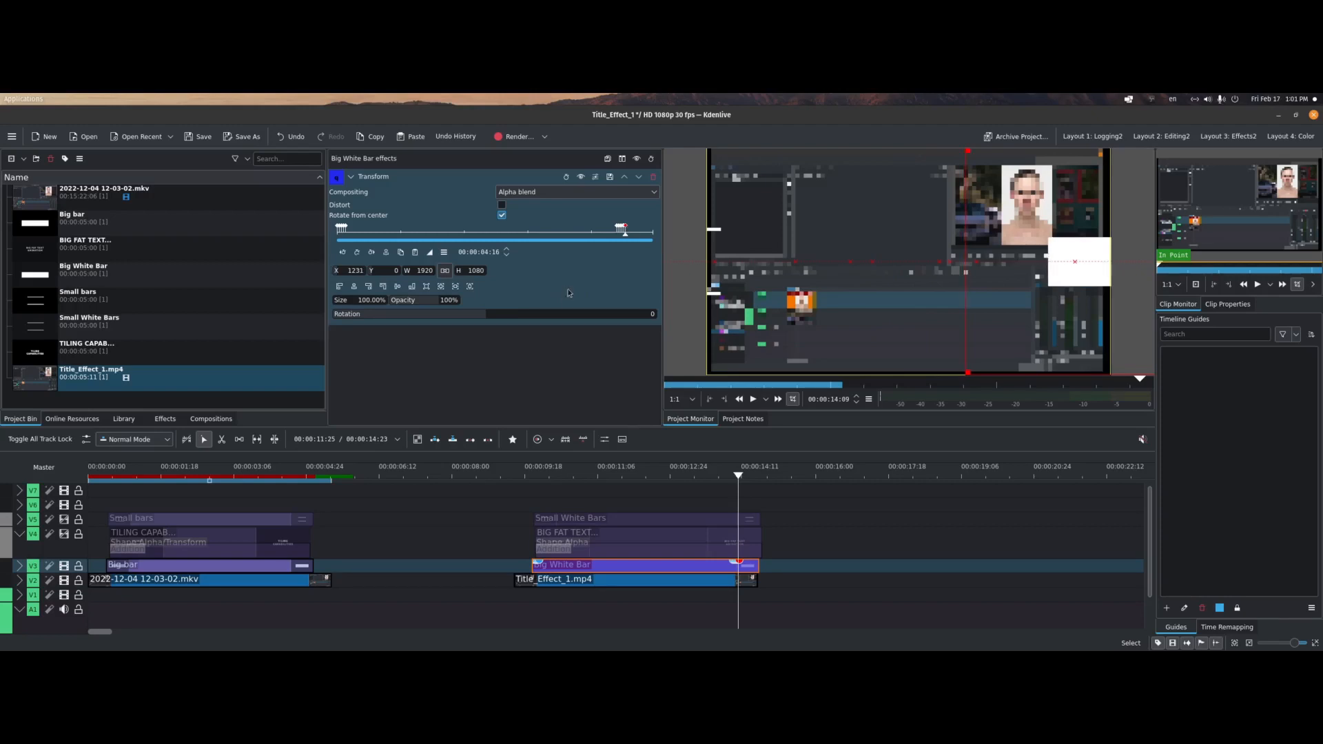
# Add a Transform keyframe at 00:00:04:17 with X 1529 and trim Big White Bar's end to the playhead at 00:00:14:10
pyautogui.press('Right')
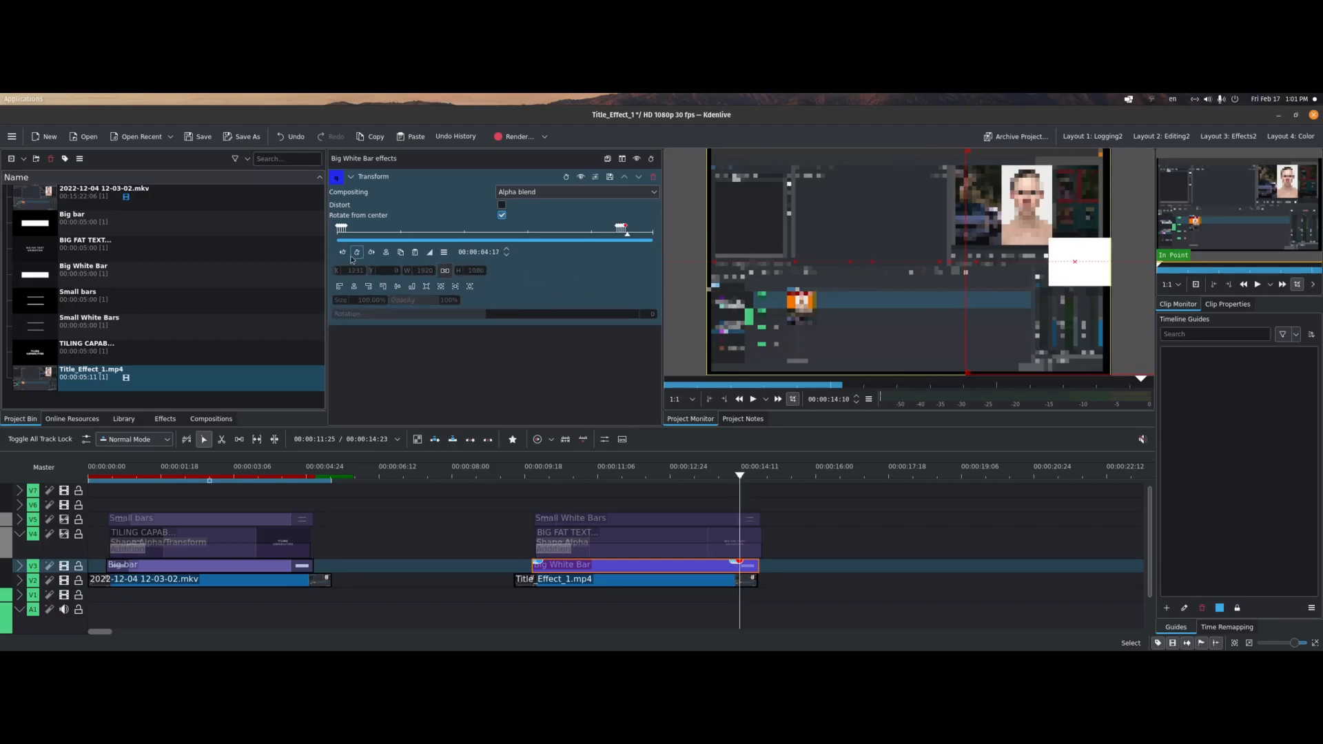
pyautogui.click(344, 252)
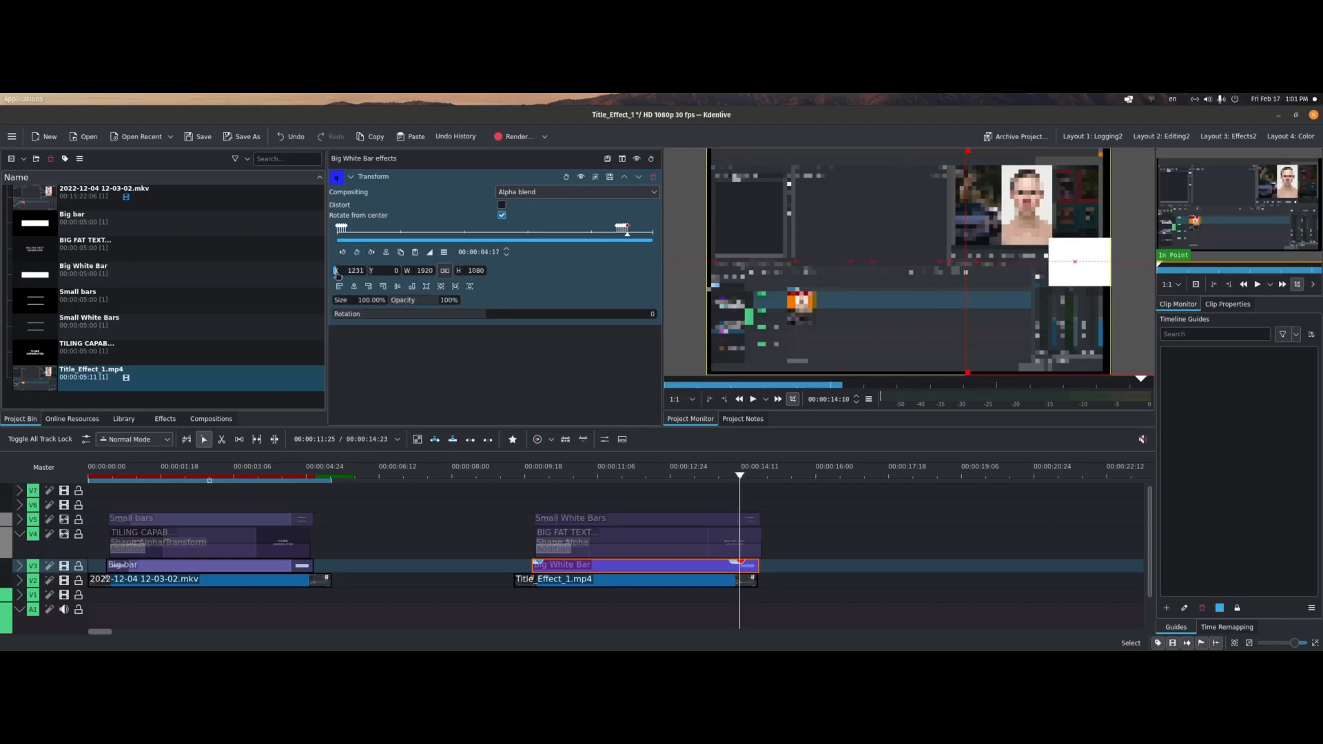
pyautogui.moveTo(482, 277); pyautogui.dragTo(495, 277)
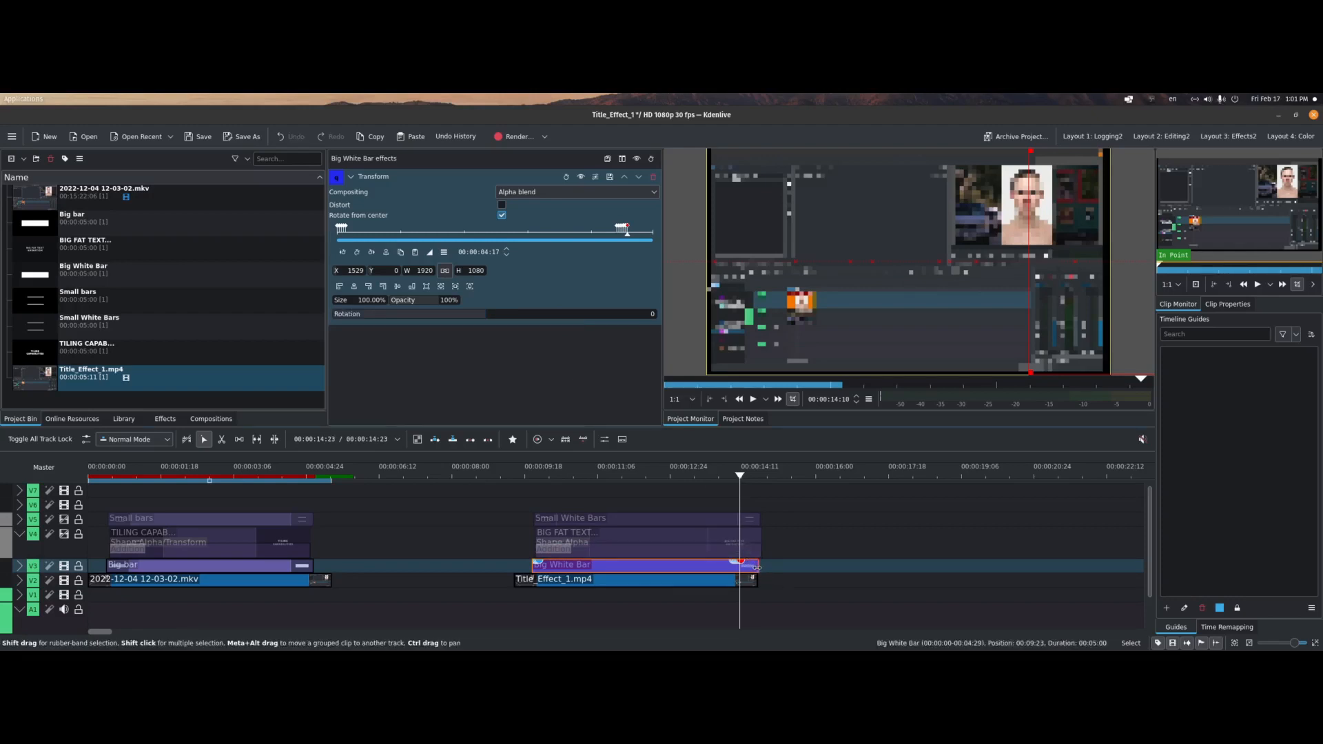
pyautogui.moveTo(757, 566); pyautogui.dragTo(742, 566)
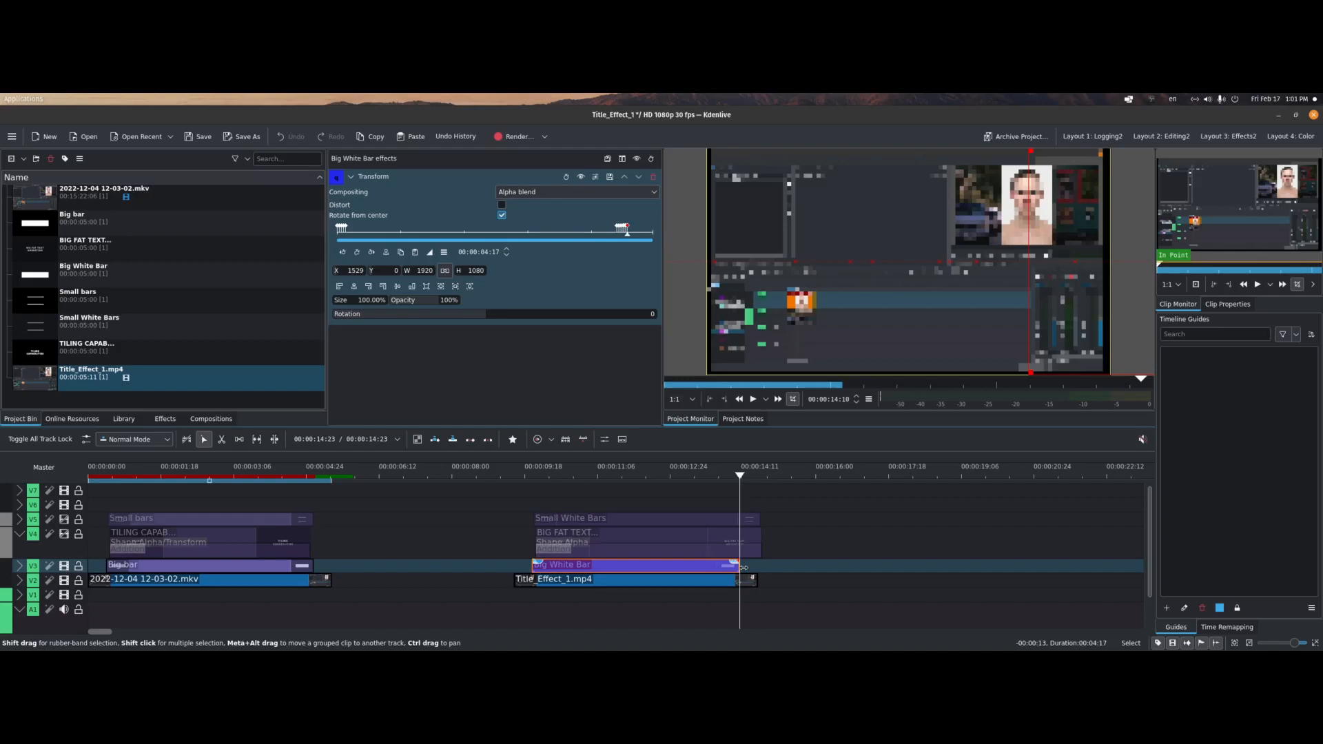
pyautogui.moveTo(744, 567); pyautogui.dragTo(744, 567)
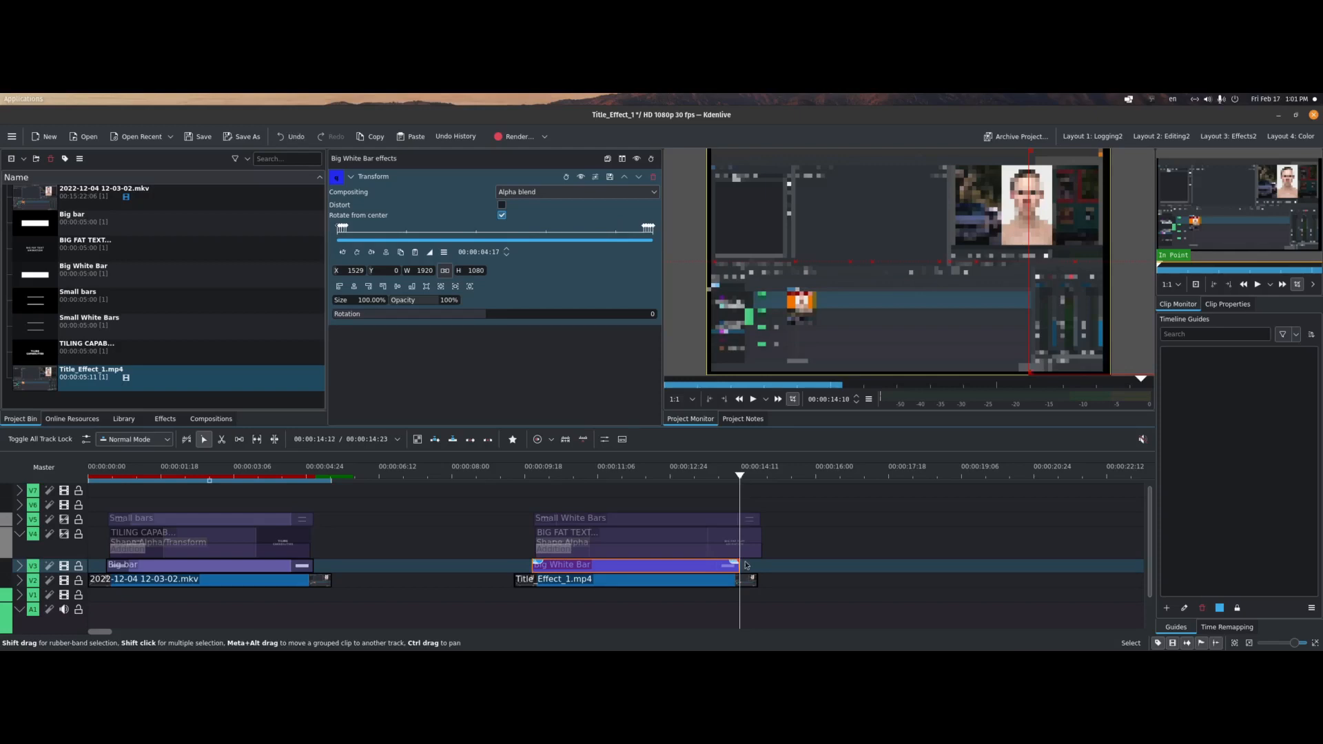
# Unhide track V5 and add a Transform effect to Small White Bars with the playhead at the clip's start
pyautogui.click(623, 519)
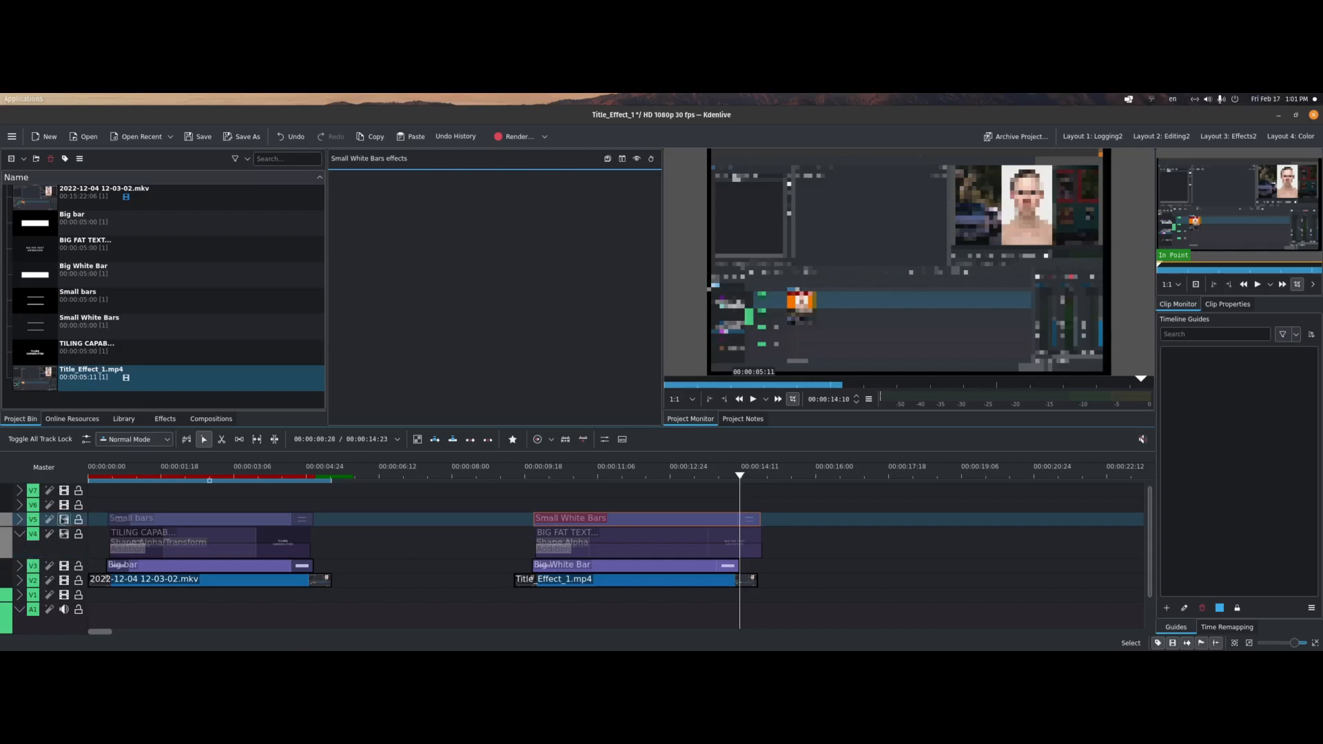
pyautogui.click(64, 520)
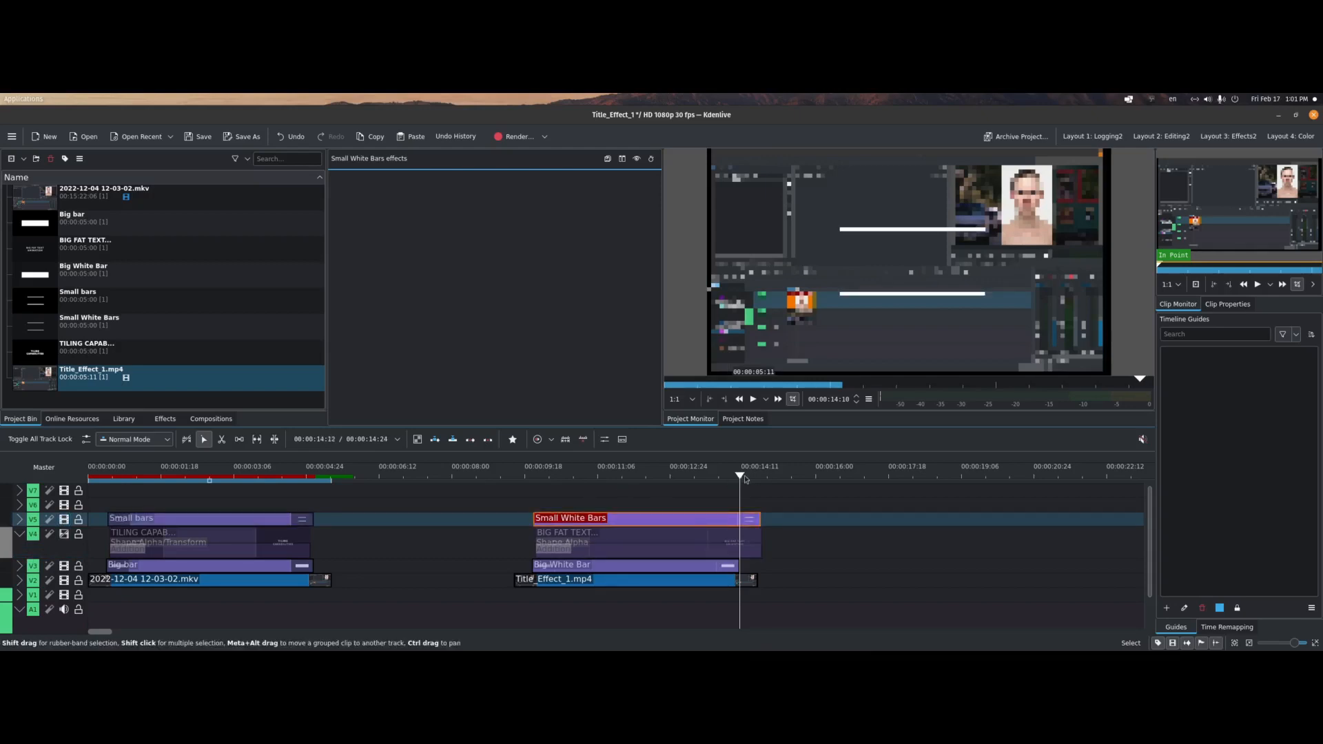
pyautogui.moveTo(745, 479); pyautogui.dragTo(537, 495)
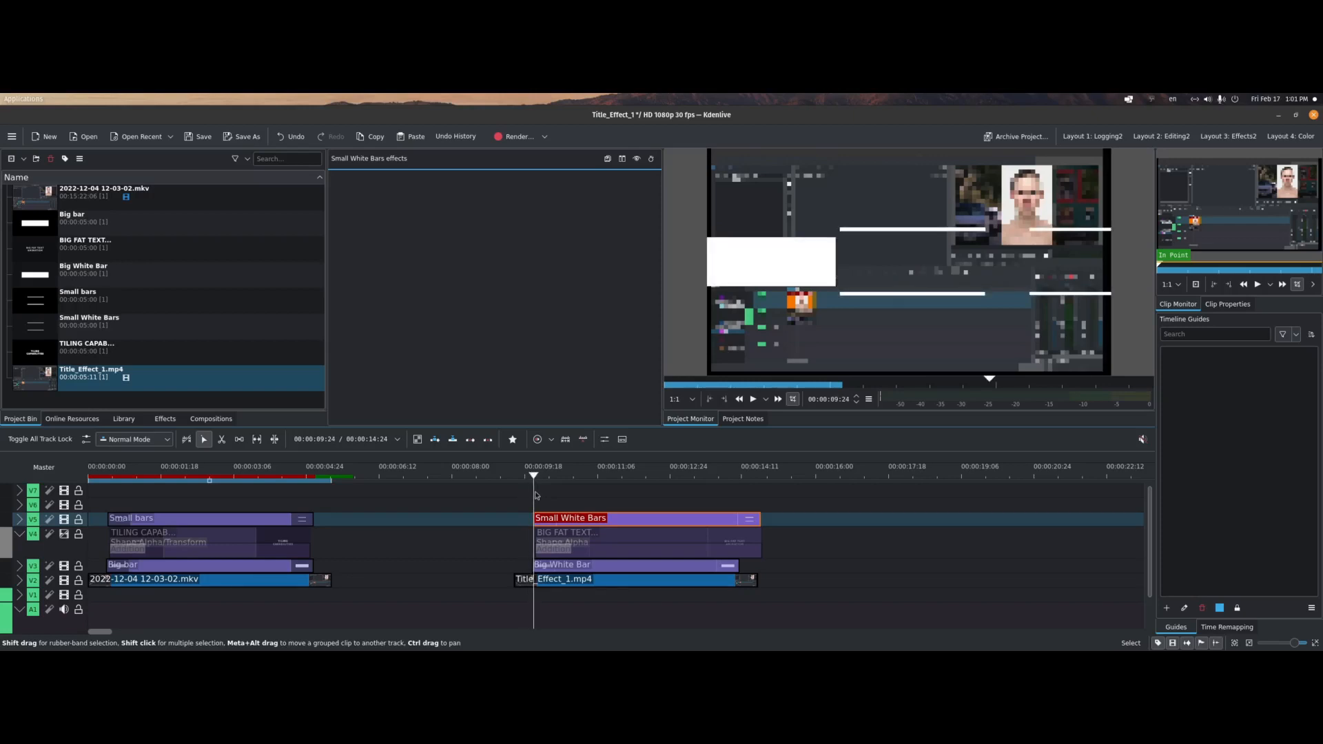
pyautogui.rightClick(611, 517)
pyautogui.moveTo(696, 496)
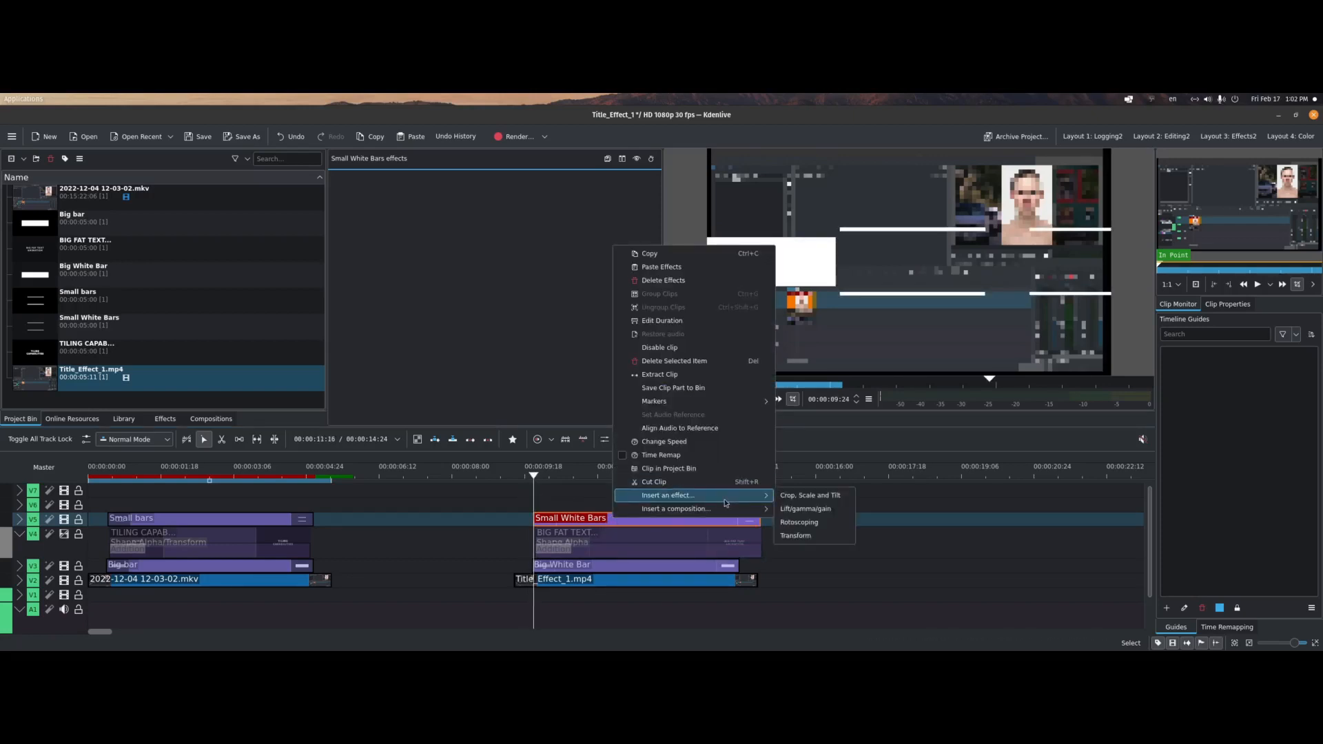
pyautogui.click(804, 537)
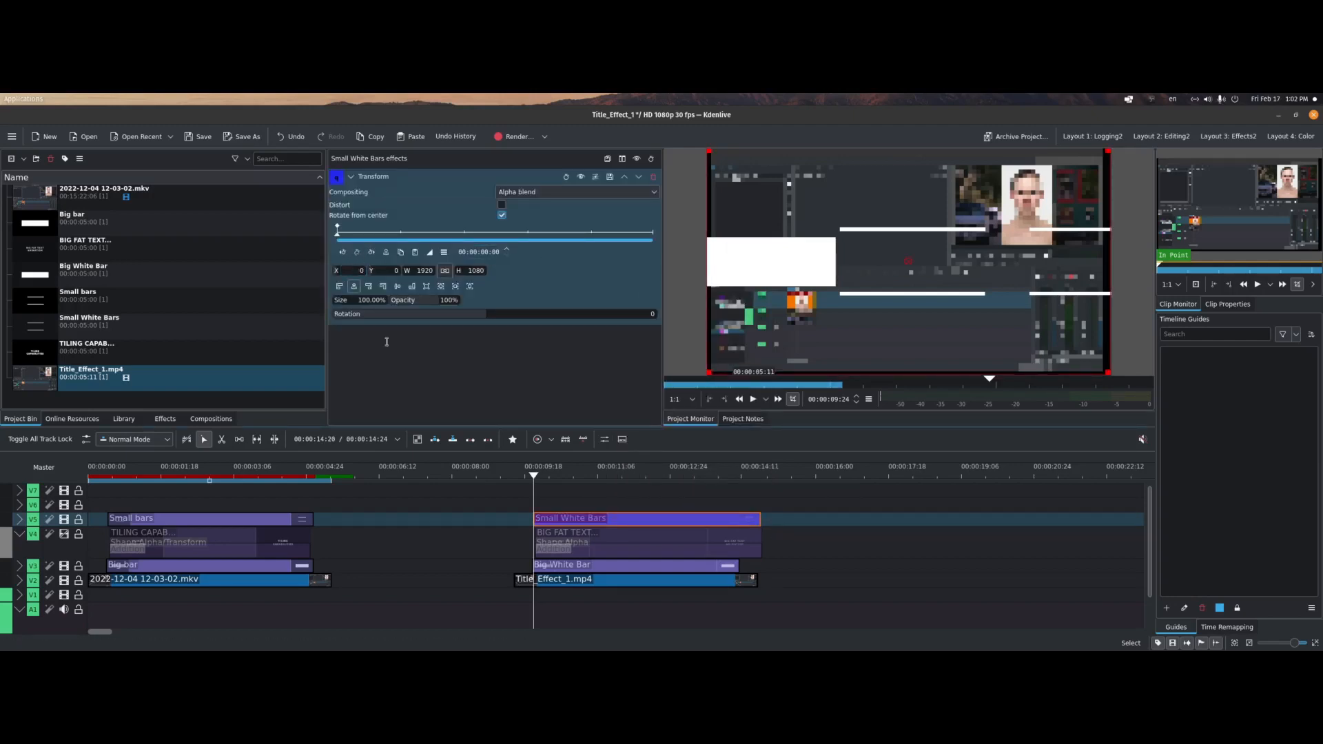
# Keyframe Small White Bars' entry over its first five frames, with X 901, 538 and 259 on the first three and 146 on the last
pyautogui.moveTo(335, 276); pyautogui.dragTo(816, 306)
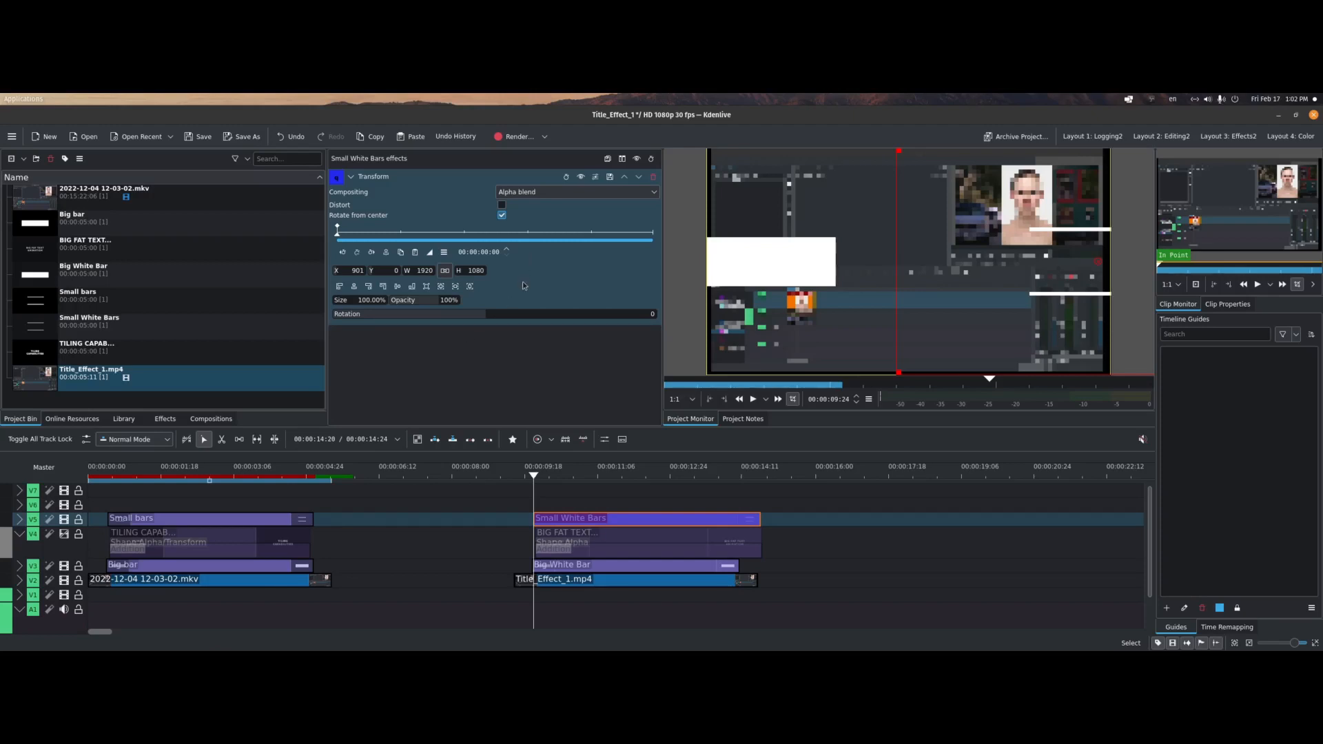
pyautogui.press('Right')
pyautogui.press('Right')
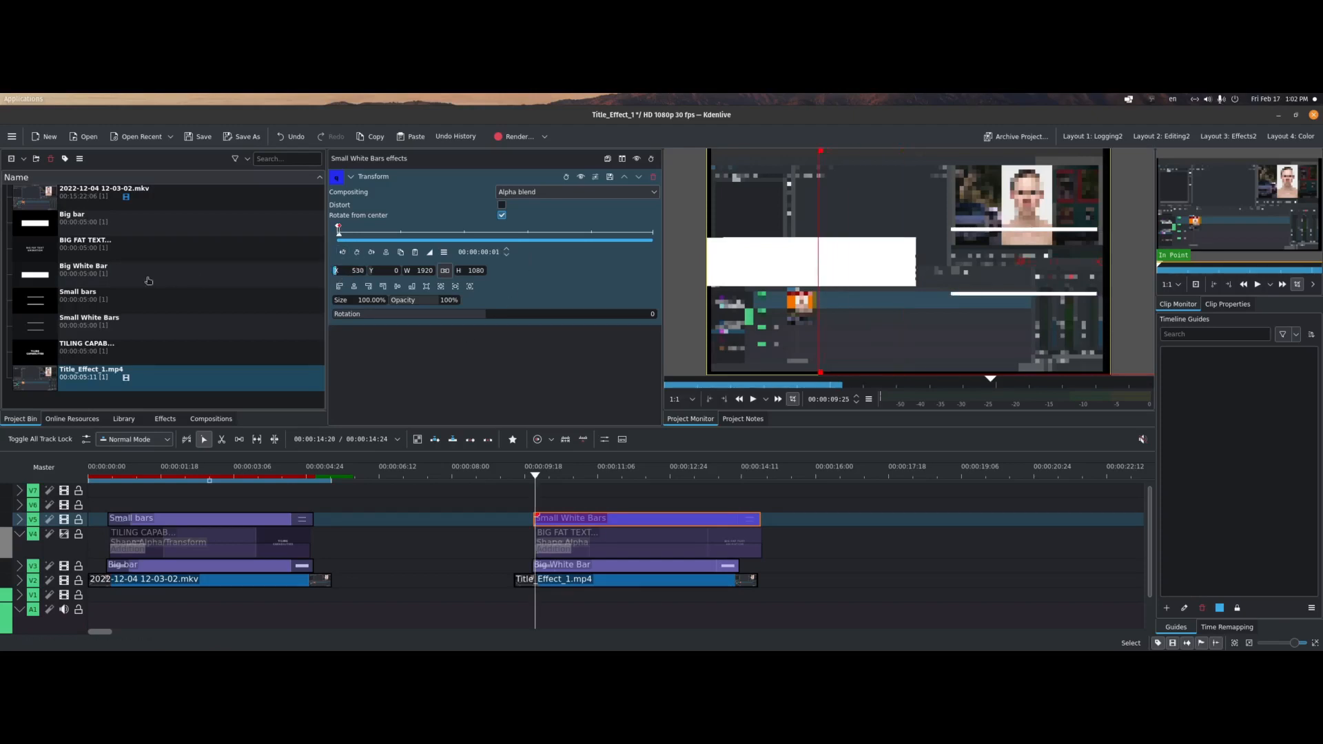
pyautogui.press('Right')
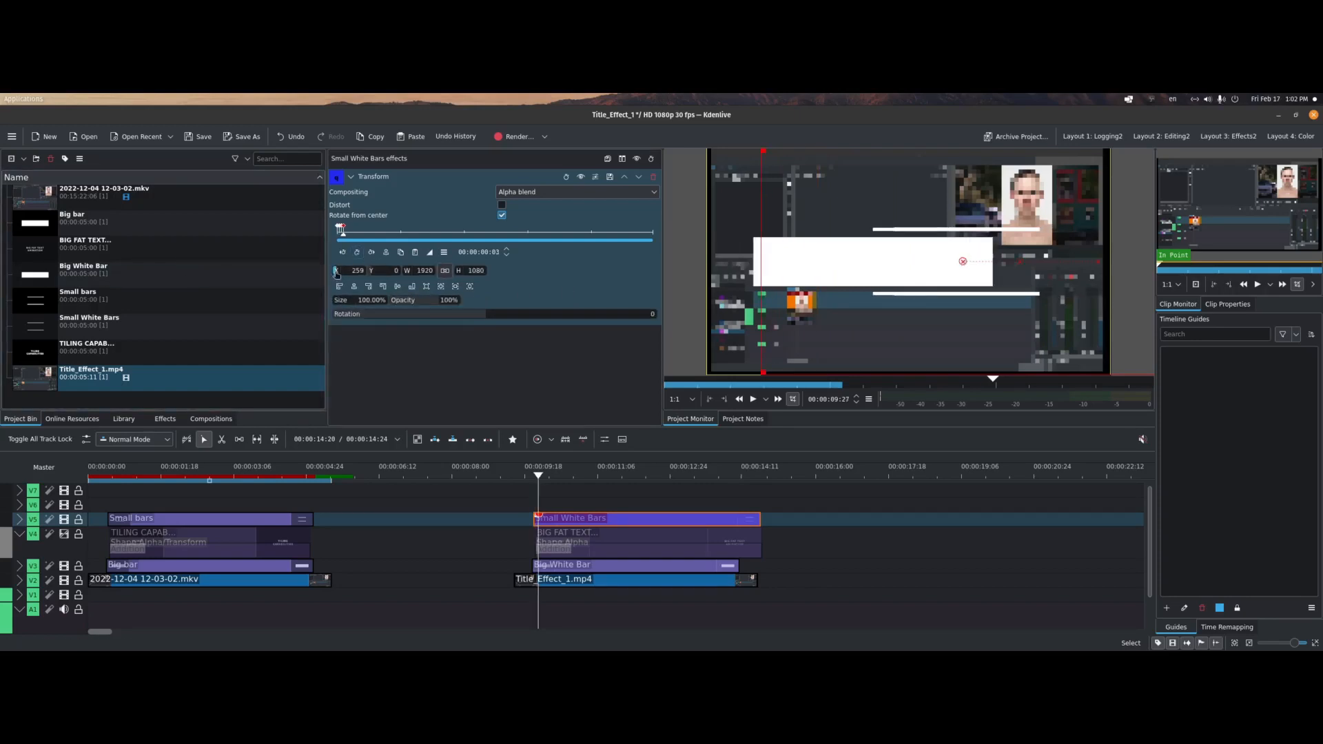
pyautogui.press('Right')
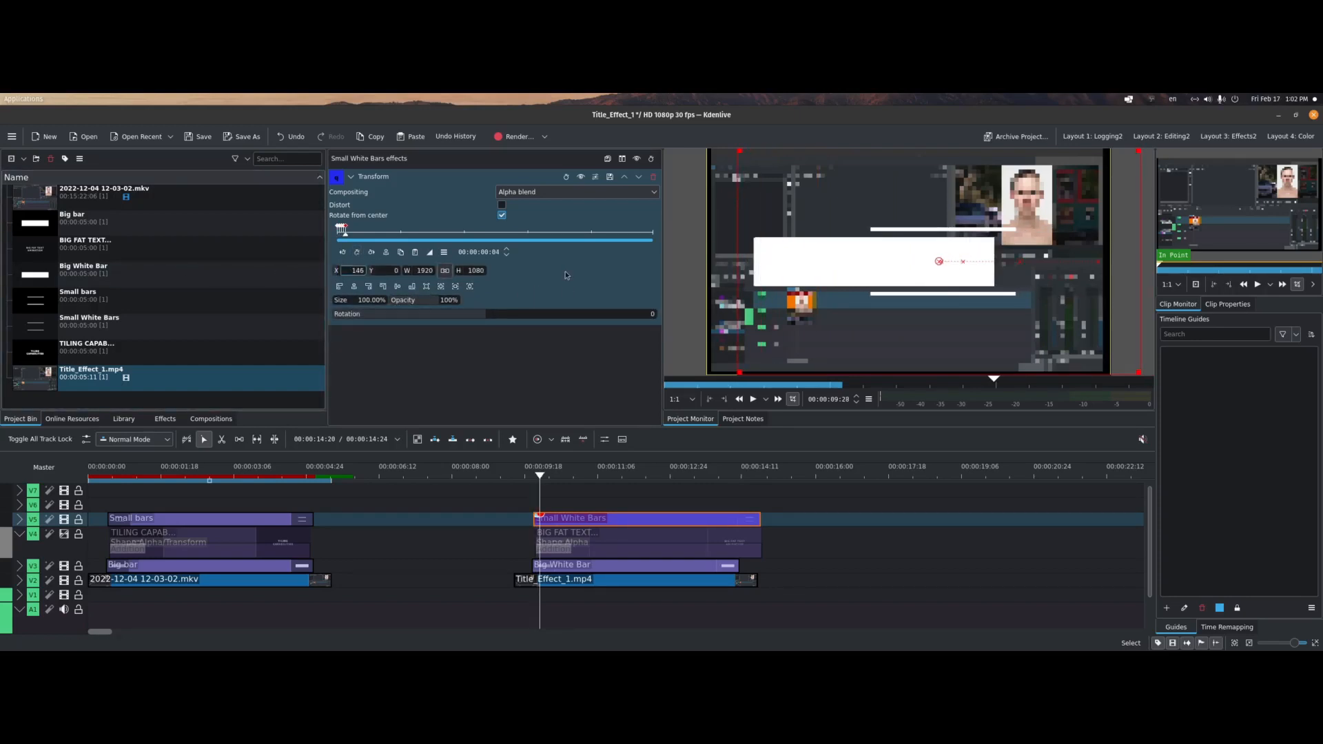
# Keyframe Small White Bars' exit frame by frame from 00:00:04:11 to 00:00:04:15, matching the reference and ending at X -1258
pyautogui.press('Right')
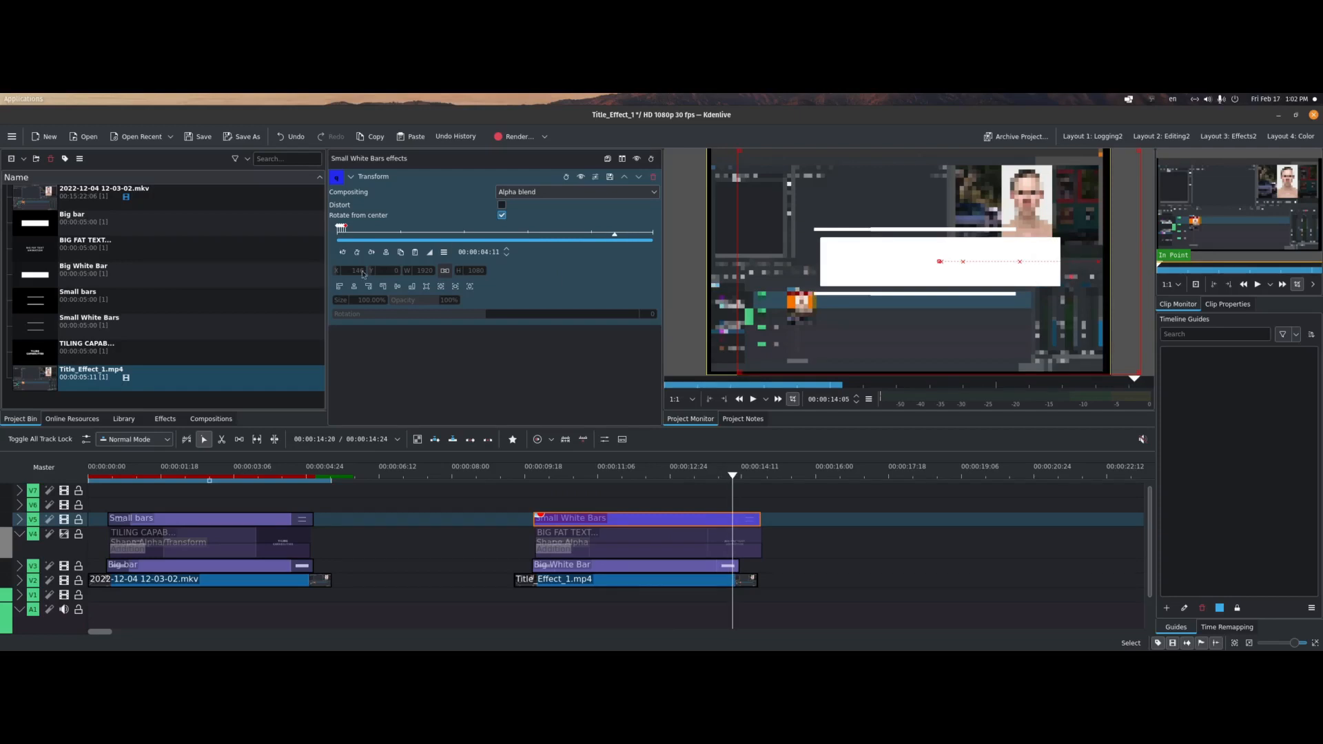
pyautogui.press('k')
pyautogui.moveTo(363, 273); pyautogui.dragTo(190, 275)
pyautogui.press('Right')
pyautogui.press('k')
pyautogui.moveTo(355, 273); pyautogui.dragTo(143, 295)
pyautogui.press('Right')
pyautogui.press('k')
pyautogui.press('Right')
pyautogui.press('k')
pyautogui.press('Right')
pyautogui.press('k')
pyautogui.moveTo(355, 273); pyautogui.dragTo(98, 288)
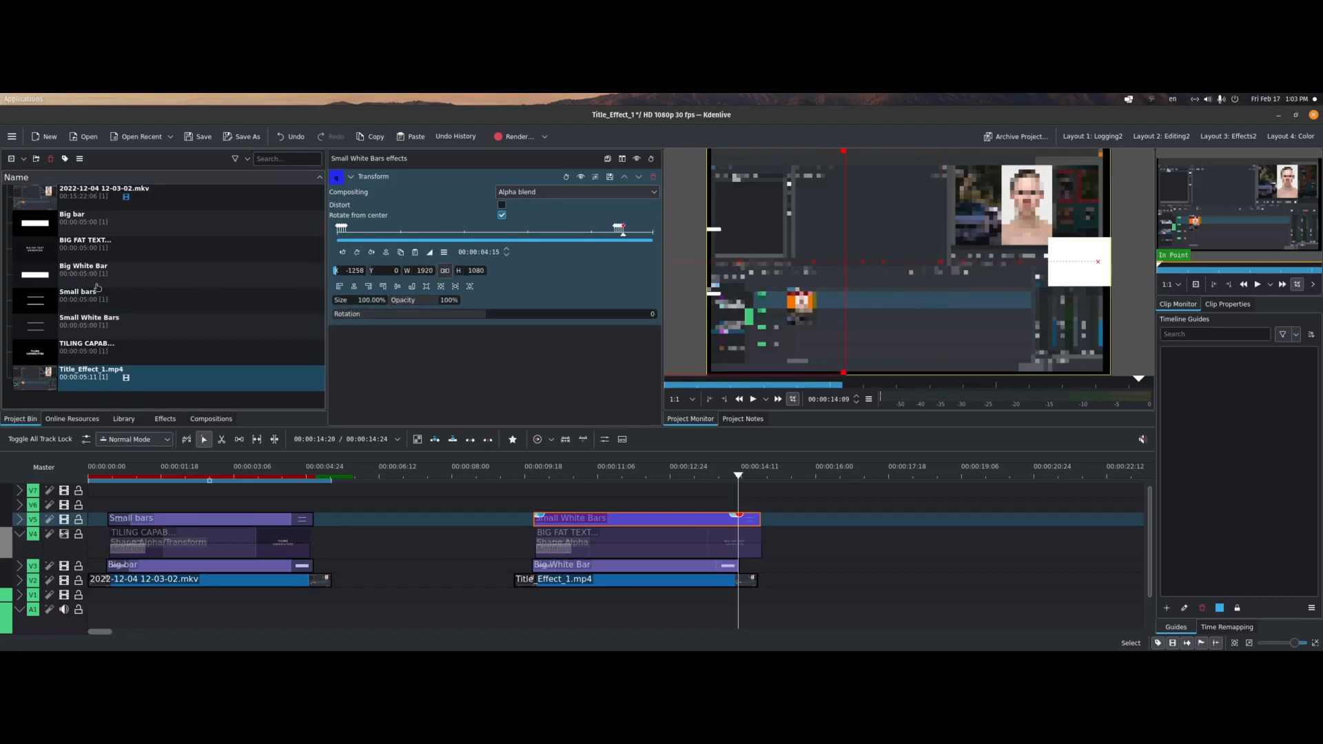
# Add a Transform keyframe at 00:00:04:16 with X -1325, and trim Small White Bars' end to 00:00:14:10
pyautogui.press('Right')
pyautogui.press('k')
pyautogui.moveTo(352, 271); pyautogui.dragTo(300, 280)
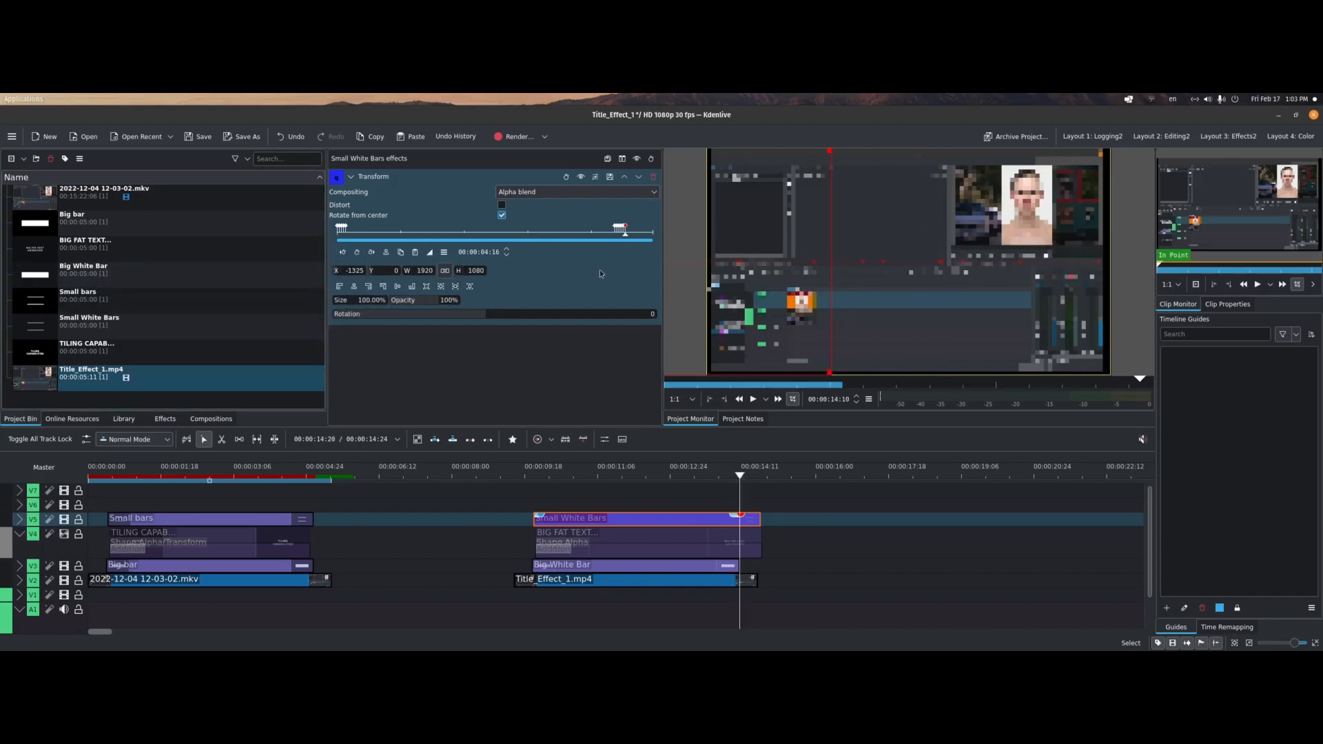
pyautogui.moveTo(759, 520); pyautogui.dragTo(536, 476)
# Unhide text track V4, select the BIG FAT TEXT clip and position the playhead on its first frame at 00:00:09:25
pyautogui.click(64, 534)
pyautogui.click(551, 536)
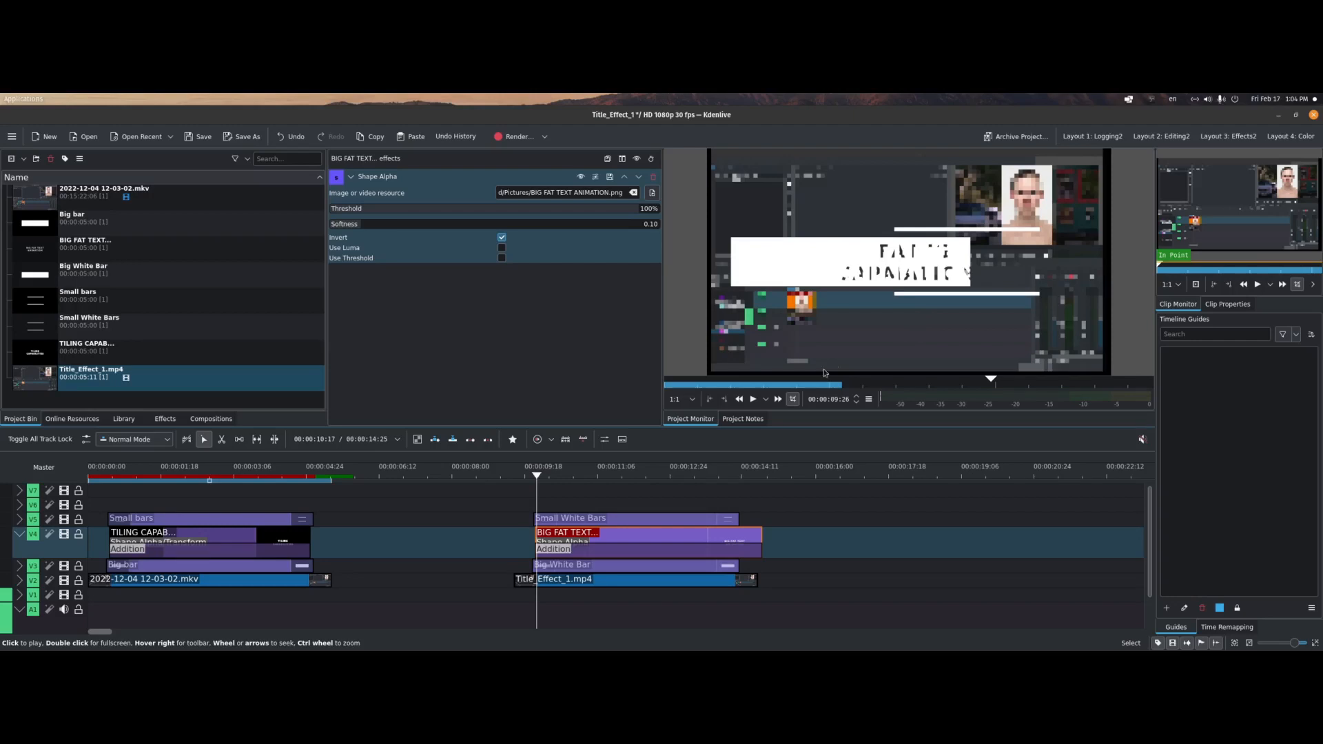
pyautogui.press('Left')
pyautogui.press('Right')
pyautogui.press('Left')
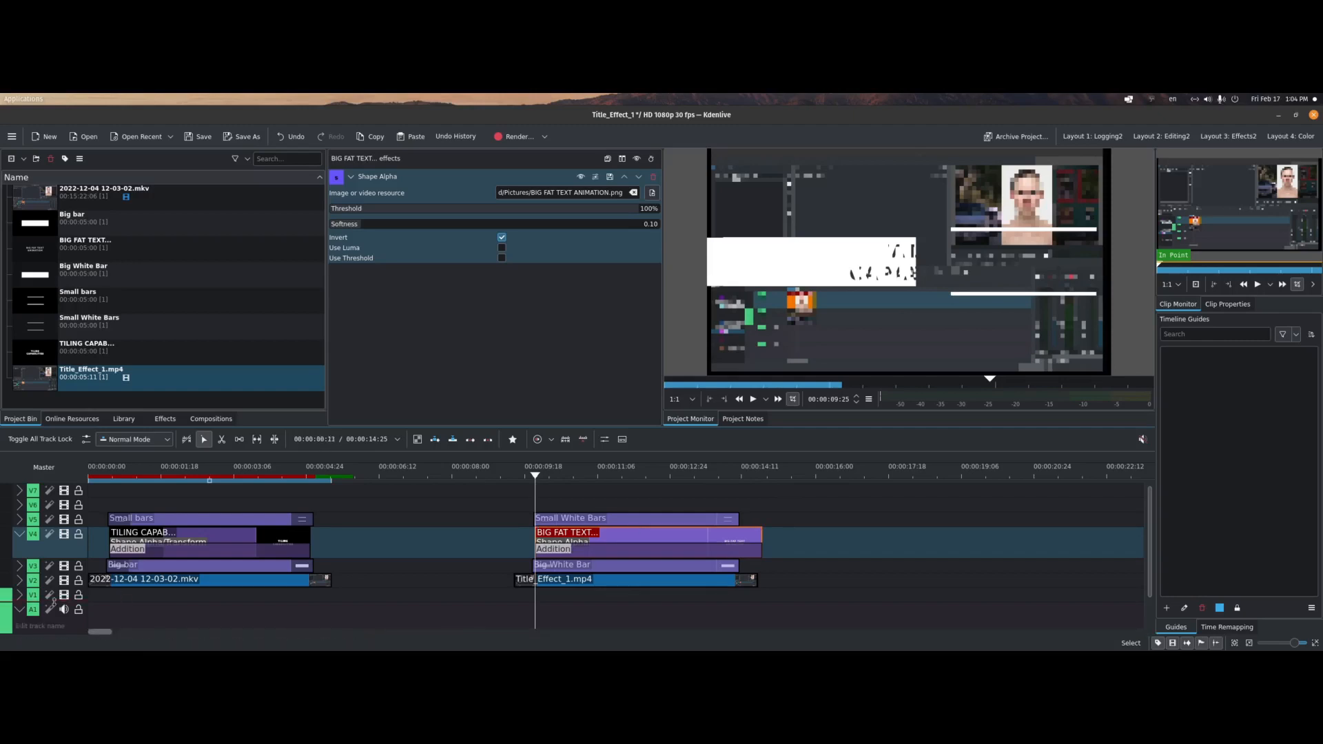
# Toggle reference track V2's visibility to compare the cut-out text with and without the footage, leaving the track visible
pyautogui.click(65, 582)
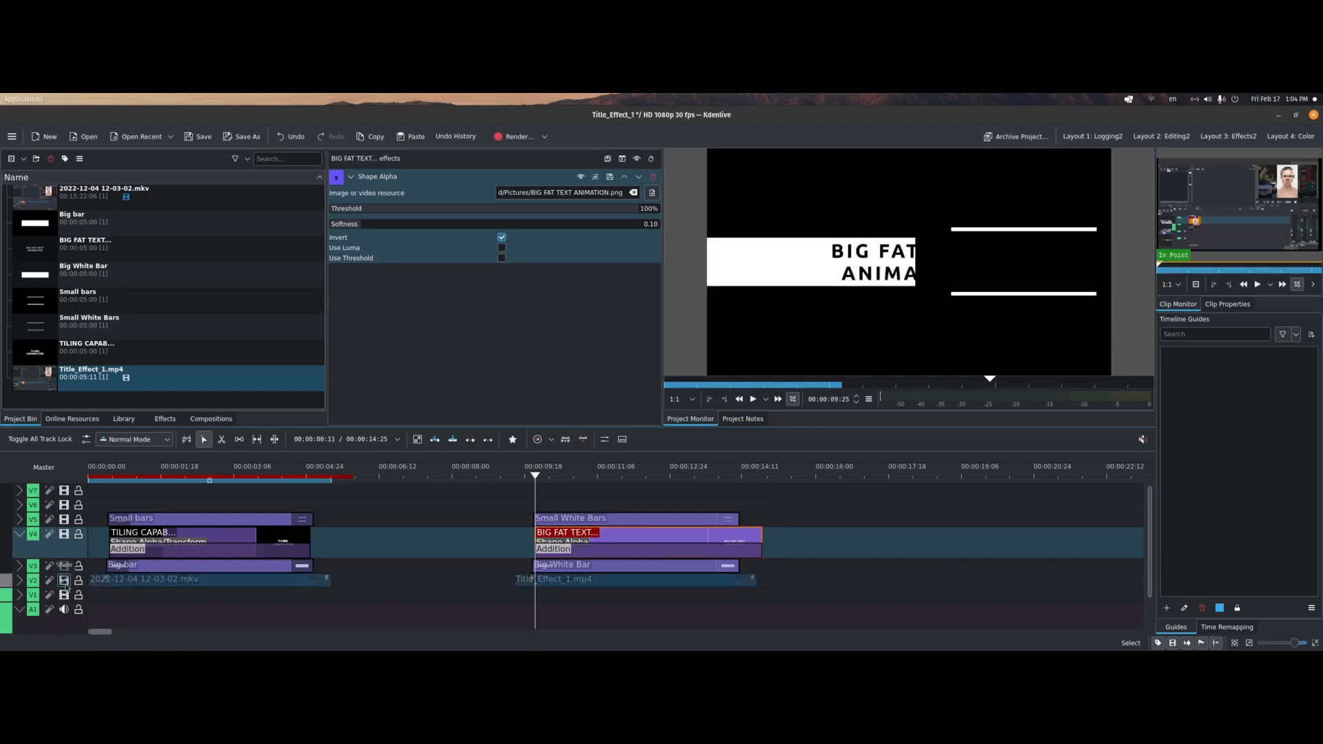
pyautogui.click(65, 582)
pyautogui.click(64, 581)
pyautogui.click(65, 585)
pyautogui.click(65, 585)
pyautogui.click(65, 584)
pyautogui.click(65, 584)
pyautogui.click(65, 585)
pyautogui.click(65, 585)
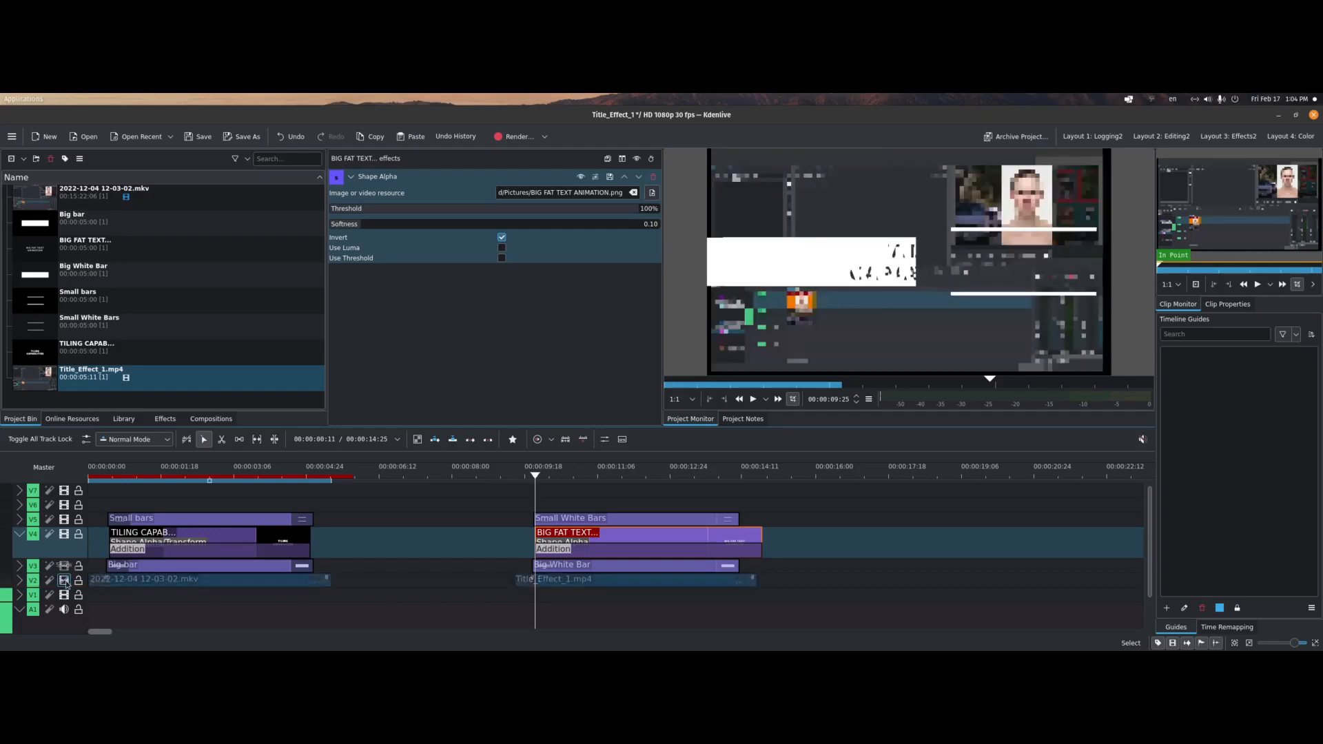
pyautogui.click(65, 585)
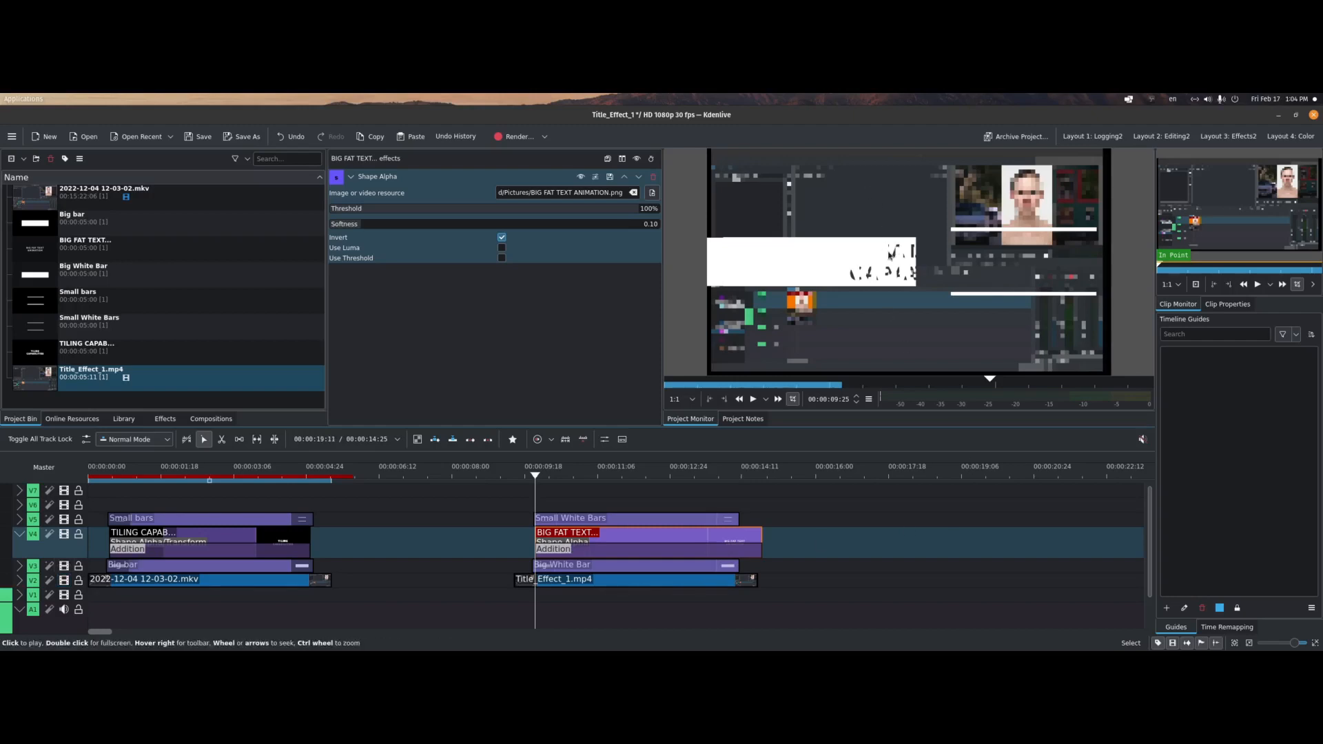
# Add a Transform effect to the BIG FAT TEXT clip and collapse its Shape Alpha settings
pyautogui.rightClick(620, 532)
pyautogui.moveTo(751, 511)
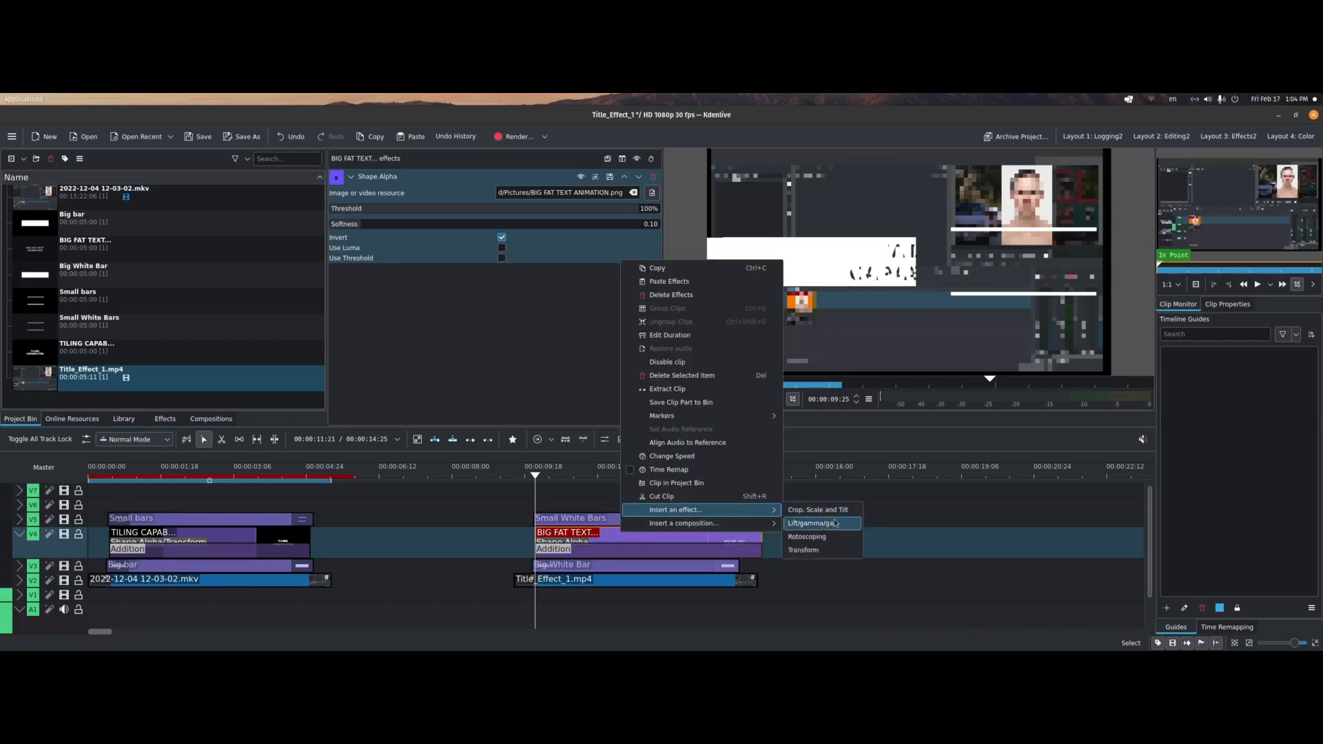
pyautogui.click(819, 558)
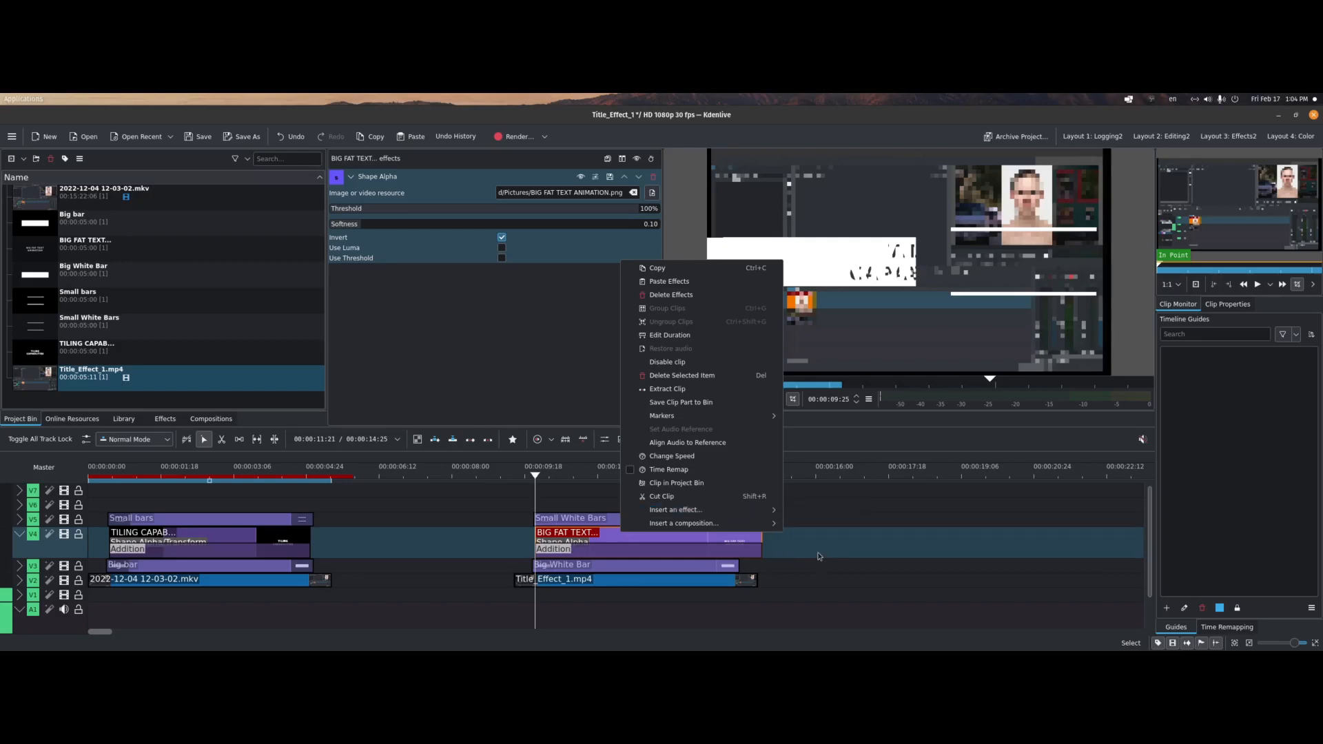
pyautogui.rightClick(676, 534)
pyautogui.moveTo(806, 513)
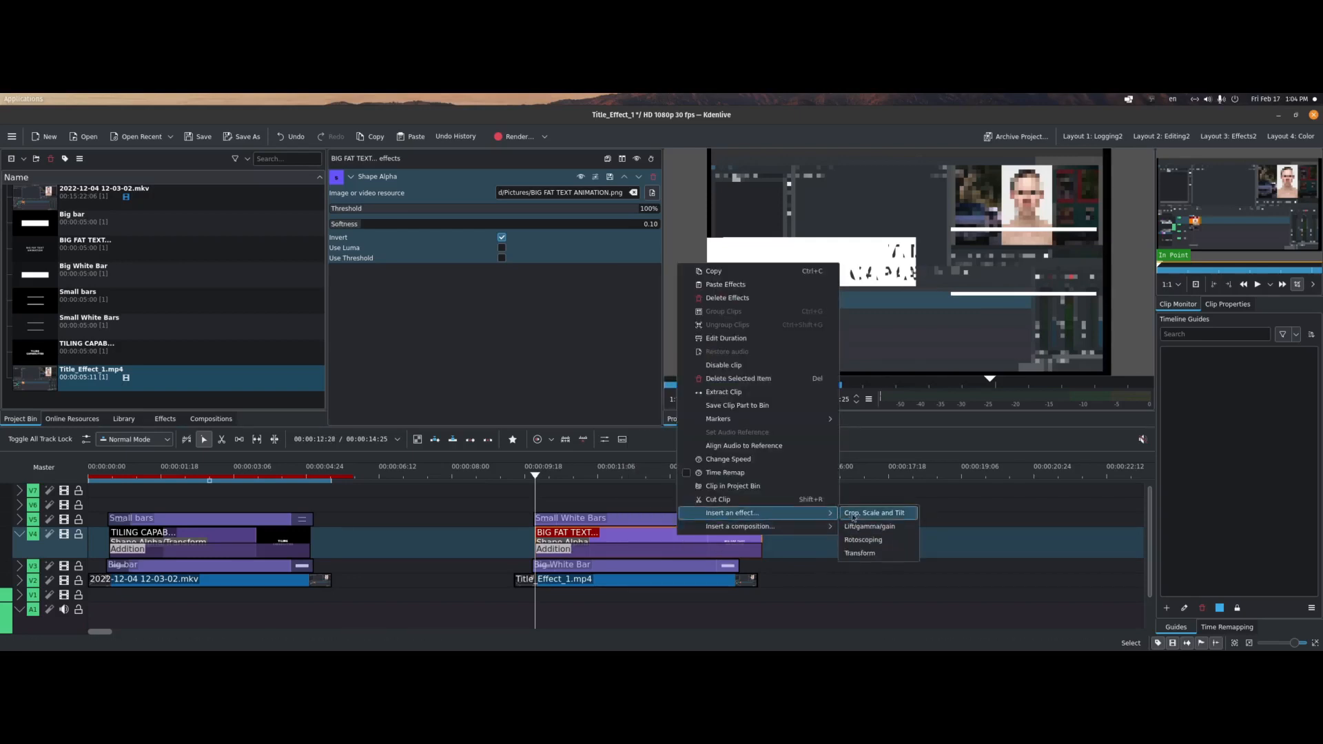
pyautogui.click(867, 553)
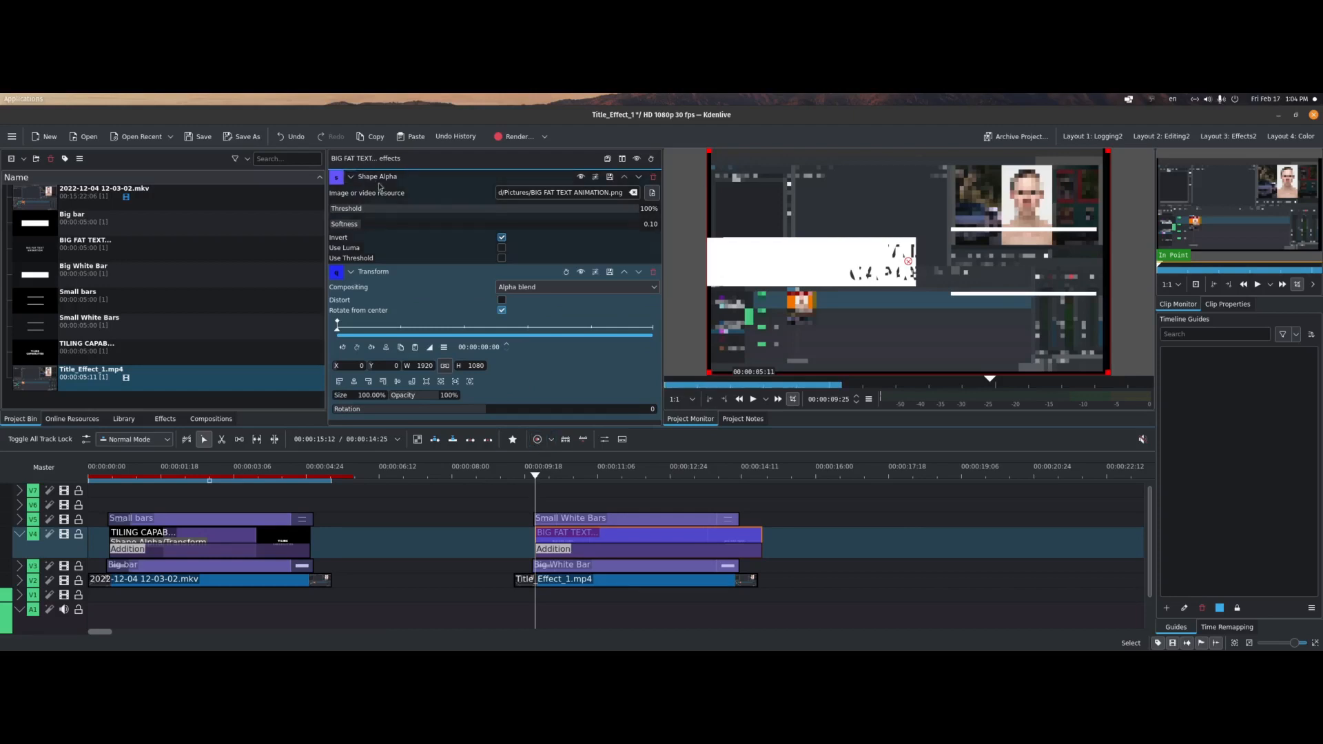
pyautogui.click(351, 176)
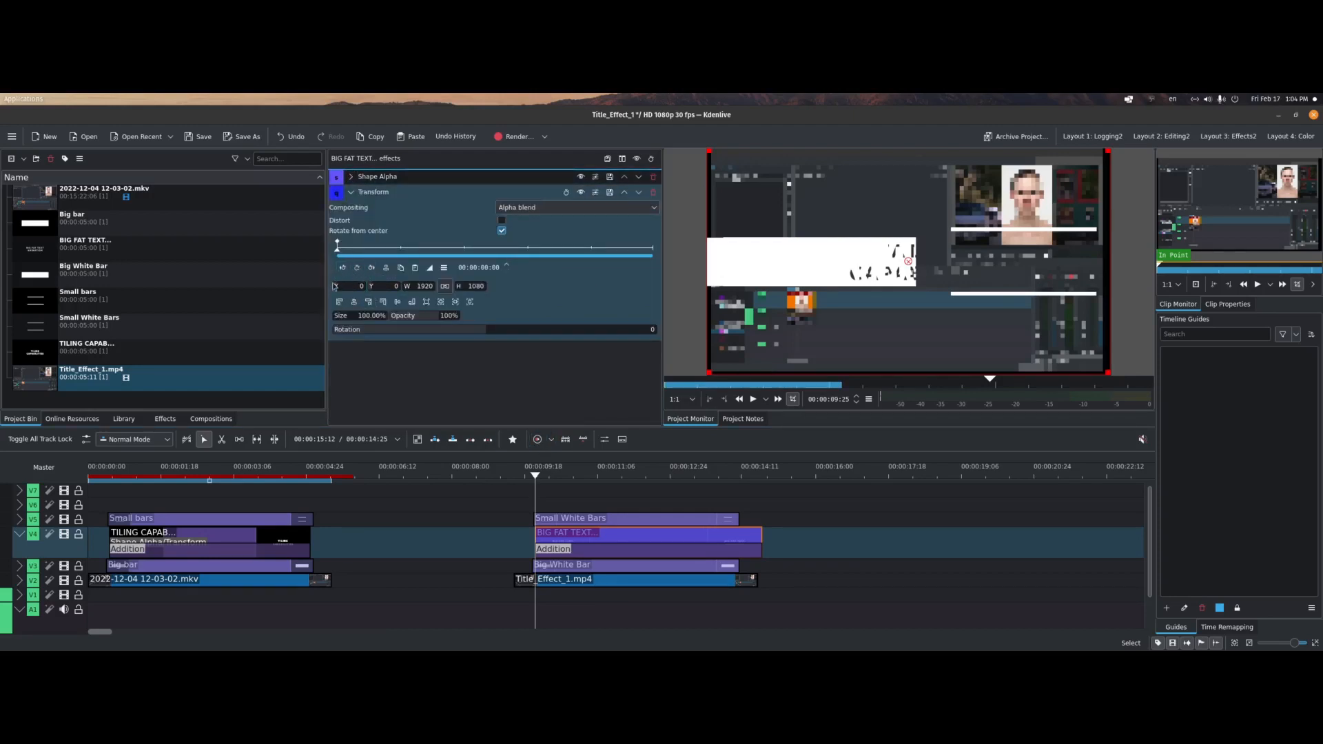
# Keyframe the BIG FAT TEXT clip's Transform with X 271 on its first frame and X 209 at 00:00:00:01
pyautogui.moveTo(335, 287); pyautogui.dragTo(470, 323)
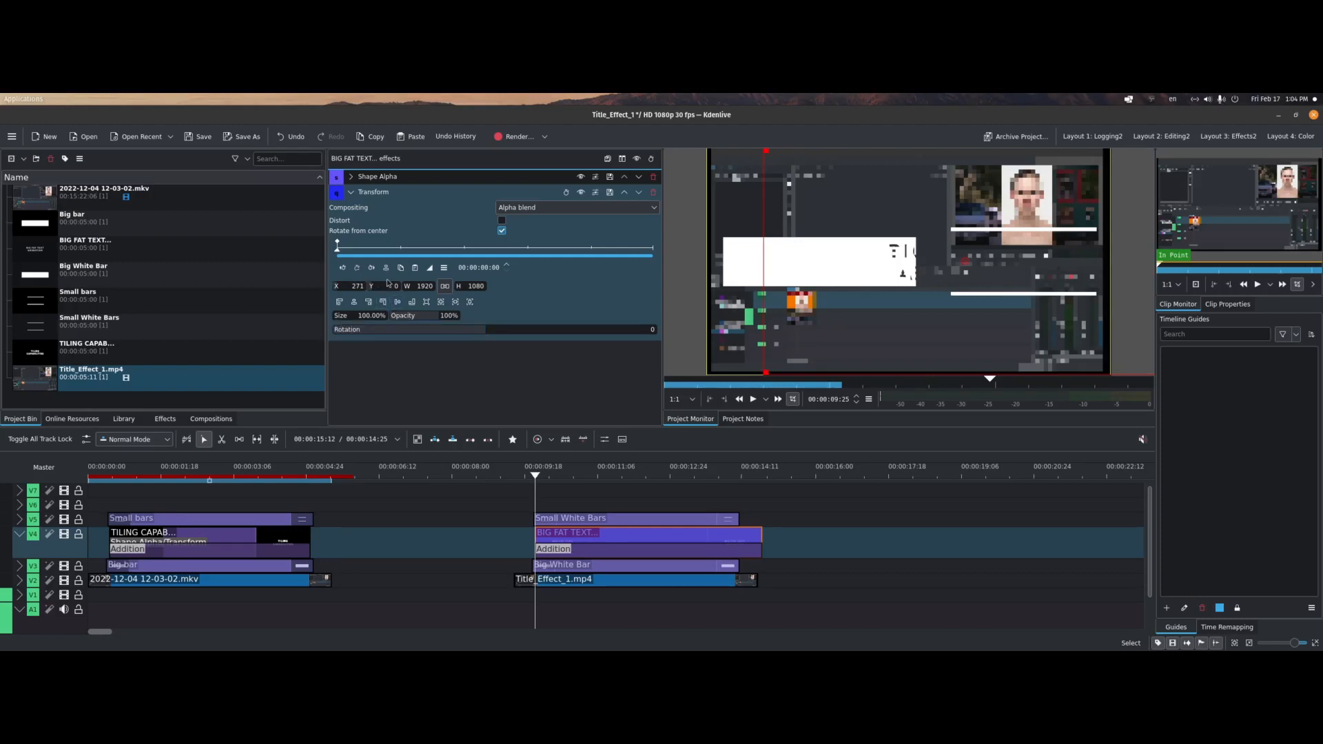
pyautogui.press('Right')
pyautogui.click(357, 269)
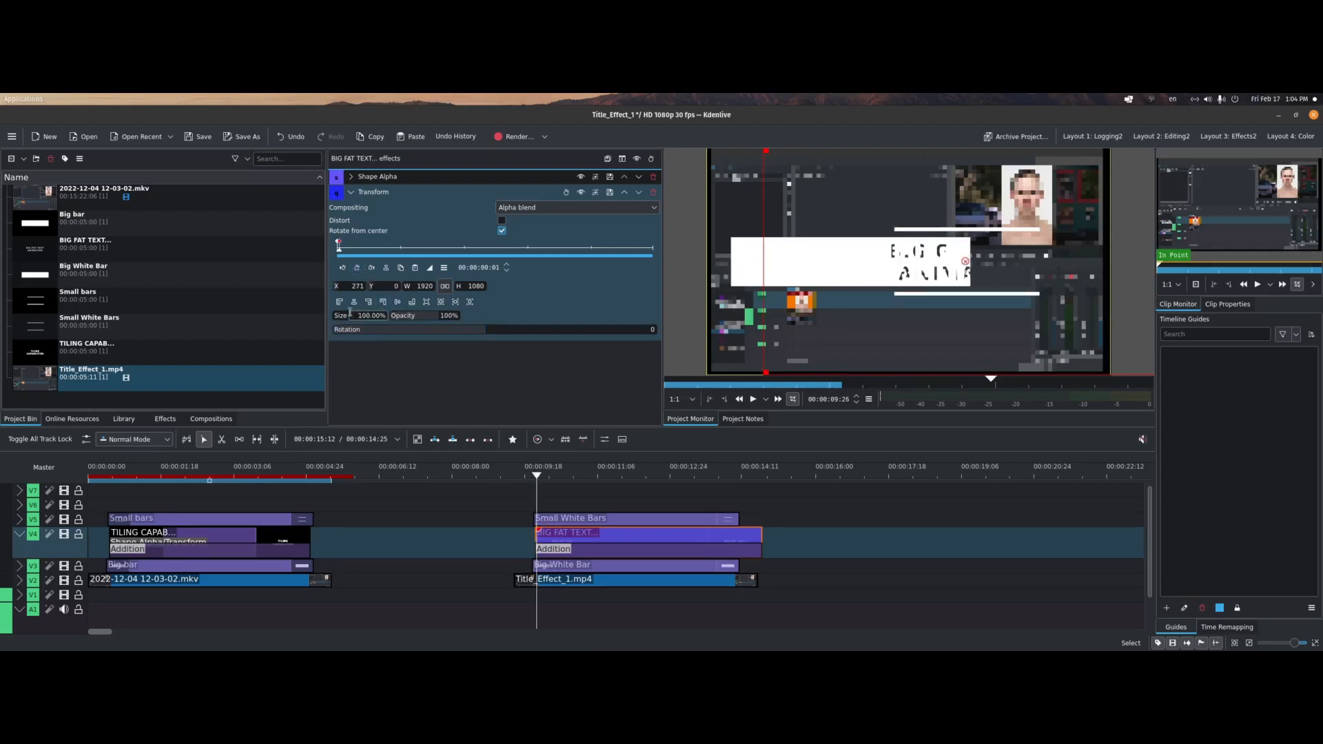
pyautogui.moveTo(336, 287); pyautogui.dragTo(301, 273)
pyautogui.press('Right')
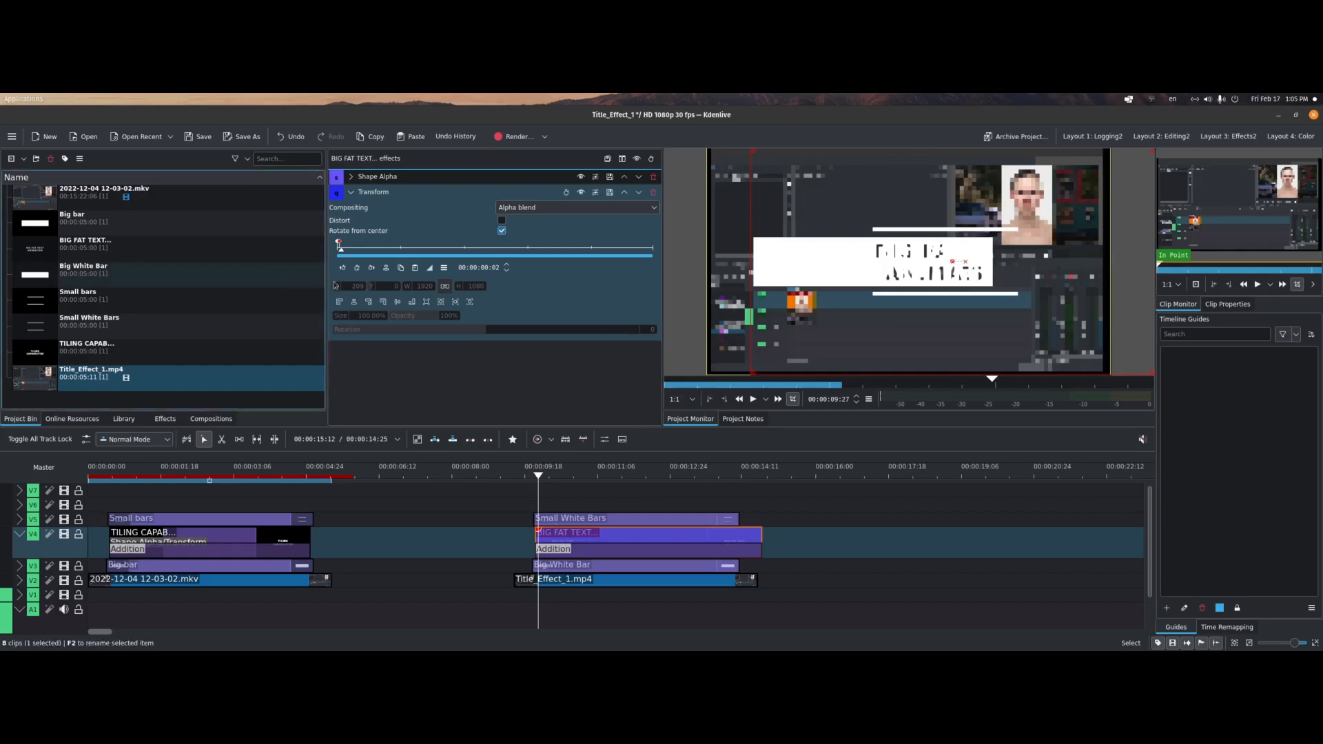
# Add Transform keyframes to the BIG FAT TEXT clip at 00:00:00:02 and the following frame, shifting the text further left to match the reference
pyautogui.click(357, 268)
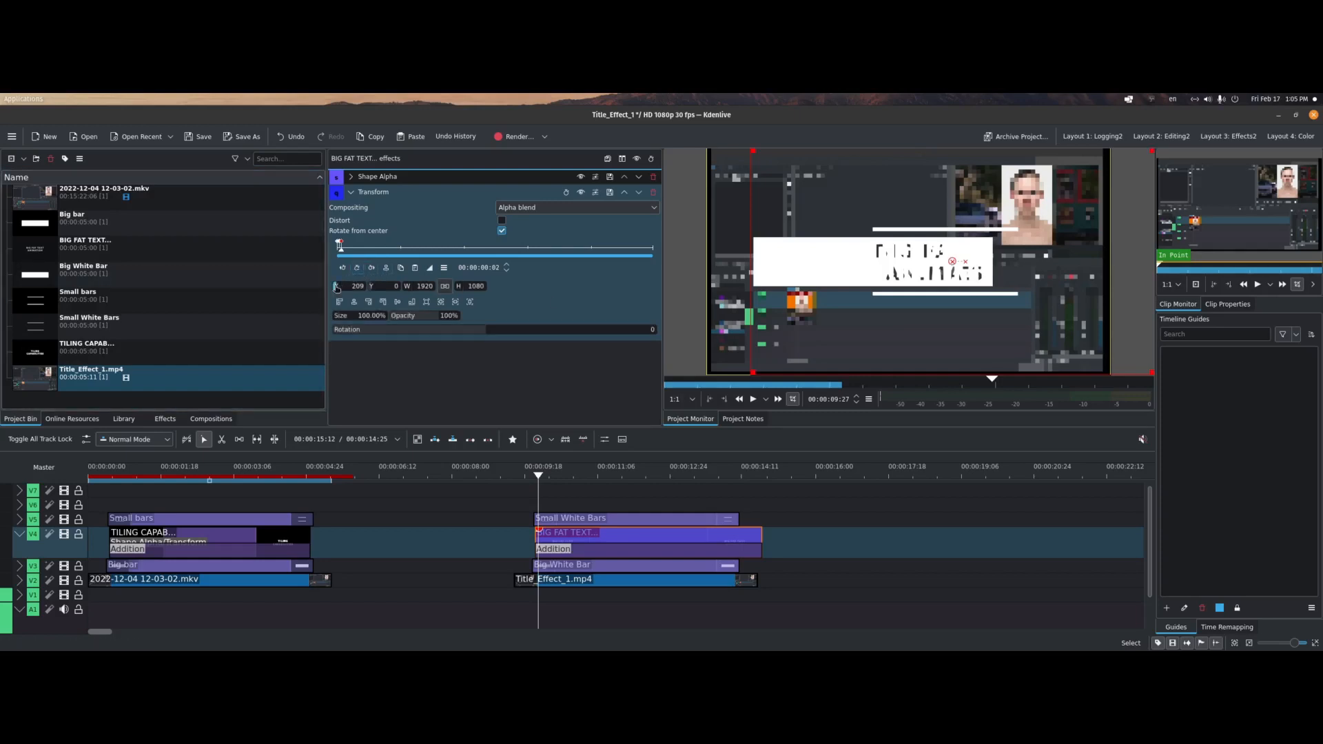
pyautogui.moveTo(329, 289)
pyautogui.mouseDown()
pyautogui.moveTo(308, 286)
pyautogui.moveTo(347, 291)
pyautogui.moveTo(330, 294)
pyautogui.mouseUp()
pyautogui.press('Right')
pyautogui.click(356, 268)
# Add a Transform keyframe to the BIG FAT TEXT clip near its end at 00:00:04:09 with X 117
pyautogui.press('Right')
pyautogui.press('Right')
pyautogui.press('Right')
pyautogui.press('Right')
pyautogui.press('Right')
pyautogui.press('Right')
pyautogui.press('Right')
pyautogui.press('Right')
pyautogui.press('Right')
pyautogui.press('Right')
pyautogui.press('Right')
pyautogui.press('Right')
pyautogui.press('Right')
pyautogui.press('Right')
pyautogui.press('Right')
pyautogui.press('Right')
pyautogui.press('Right')
pyautogui.press('Right')
pyautogui.press('Right')
pyautogui.press('Right')
pyautogui.press('Right')
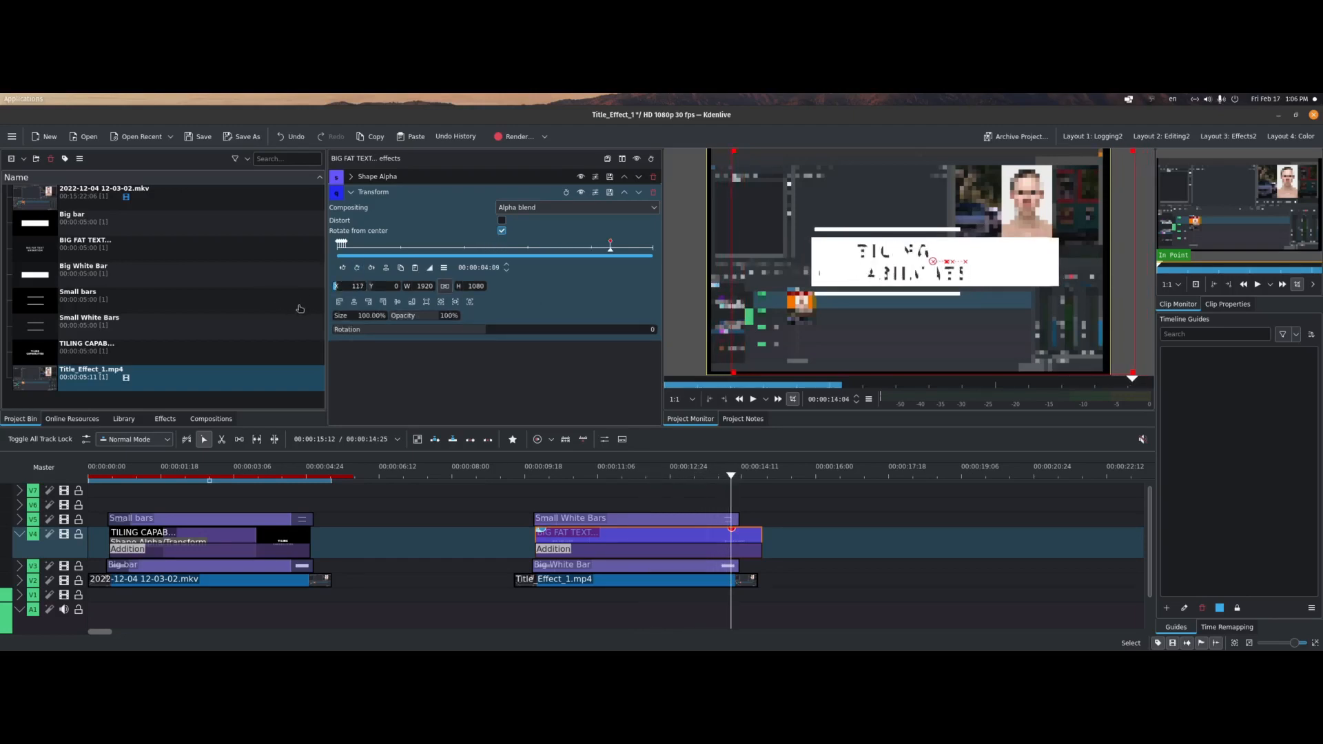
# Trim the ends of the BIG FAT TEXT clip and its Addition composition to 00:00:14:10, and check the last frames
pyautogui.press('Right')
pyautogui.press('Right')
pyautogui.press('Right')
pyautogui.press('Right')
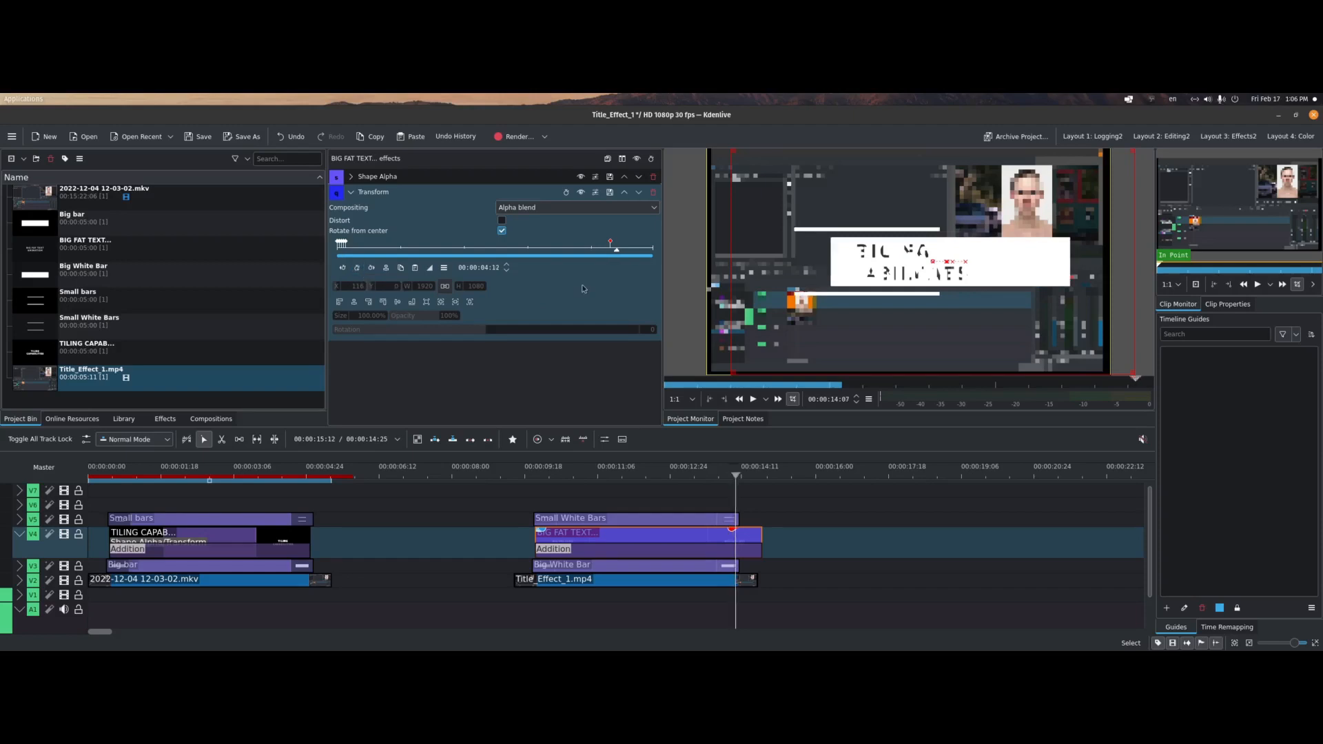
pyautogui.press('Right')
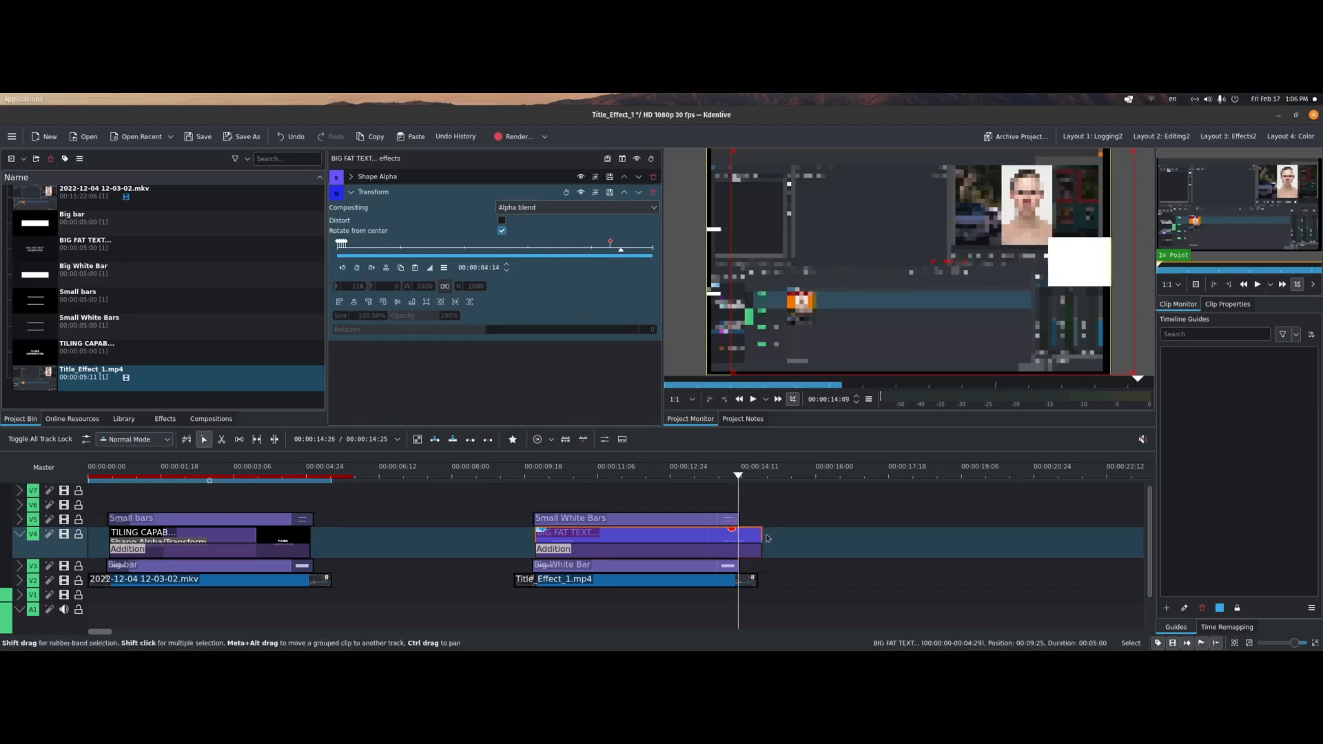
pyautogui.moveTo(760, 536); pyautogui.dragTo(738, 536)
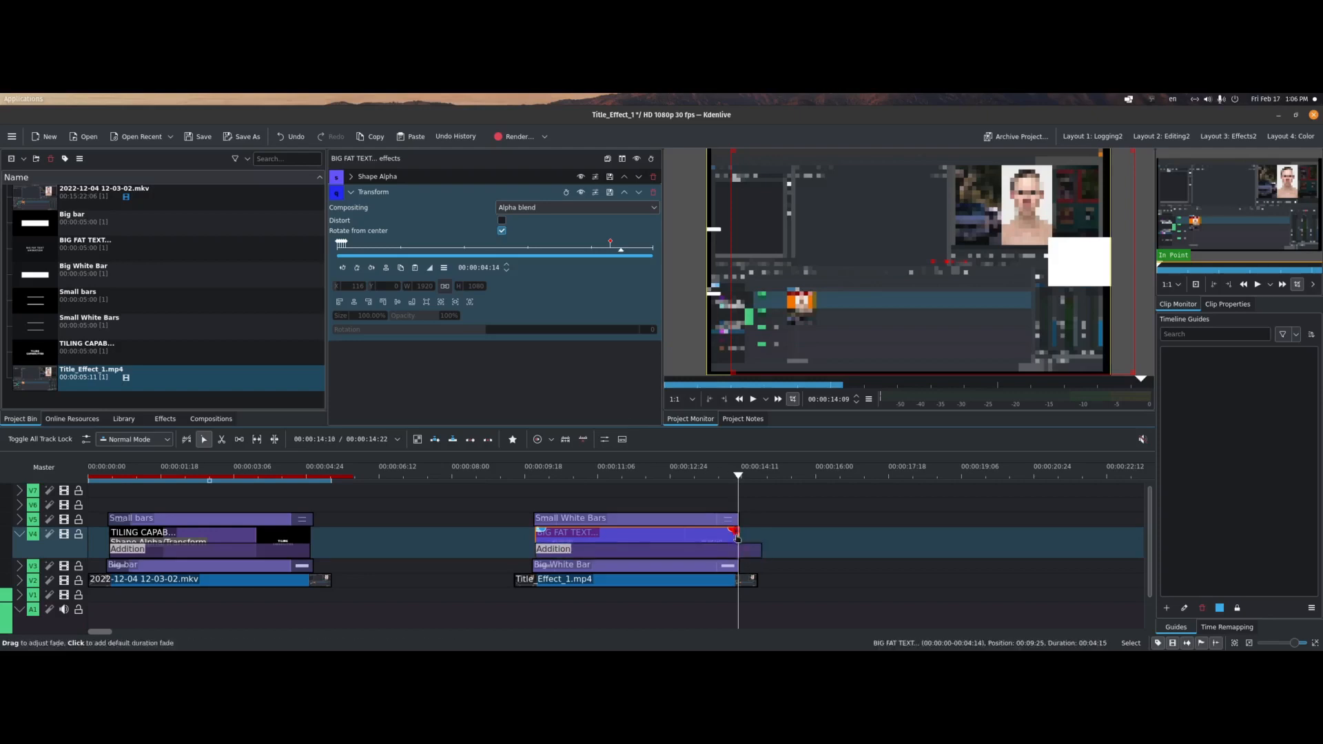
pyautogui.moveTo(759, 554); pyautogui.dragTo(739, 554)
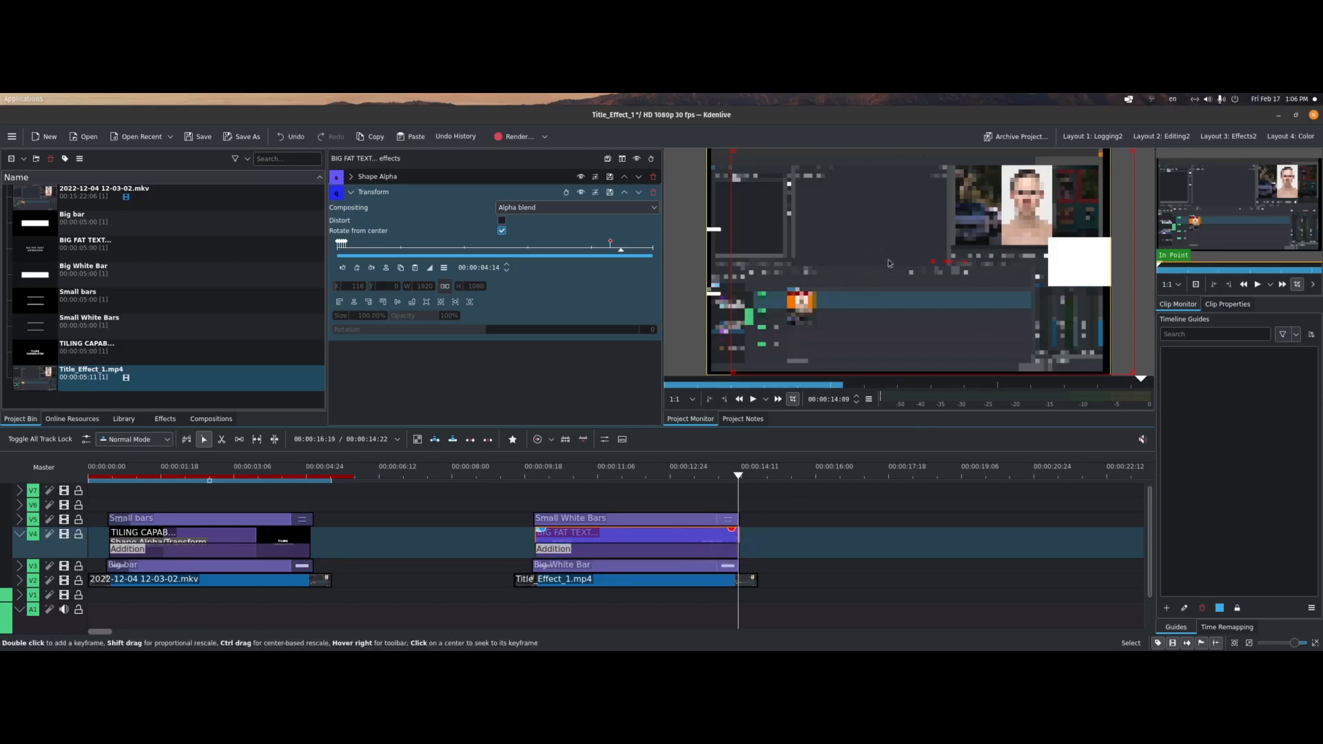
pyautogui.press('Right')
pyautogui.press('Left')
pyautogui.press('Right')
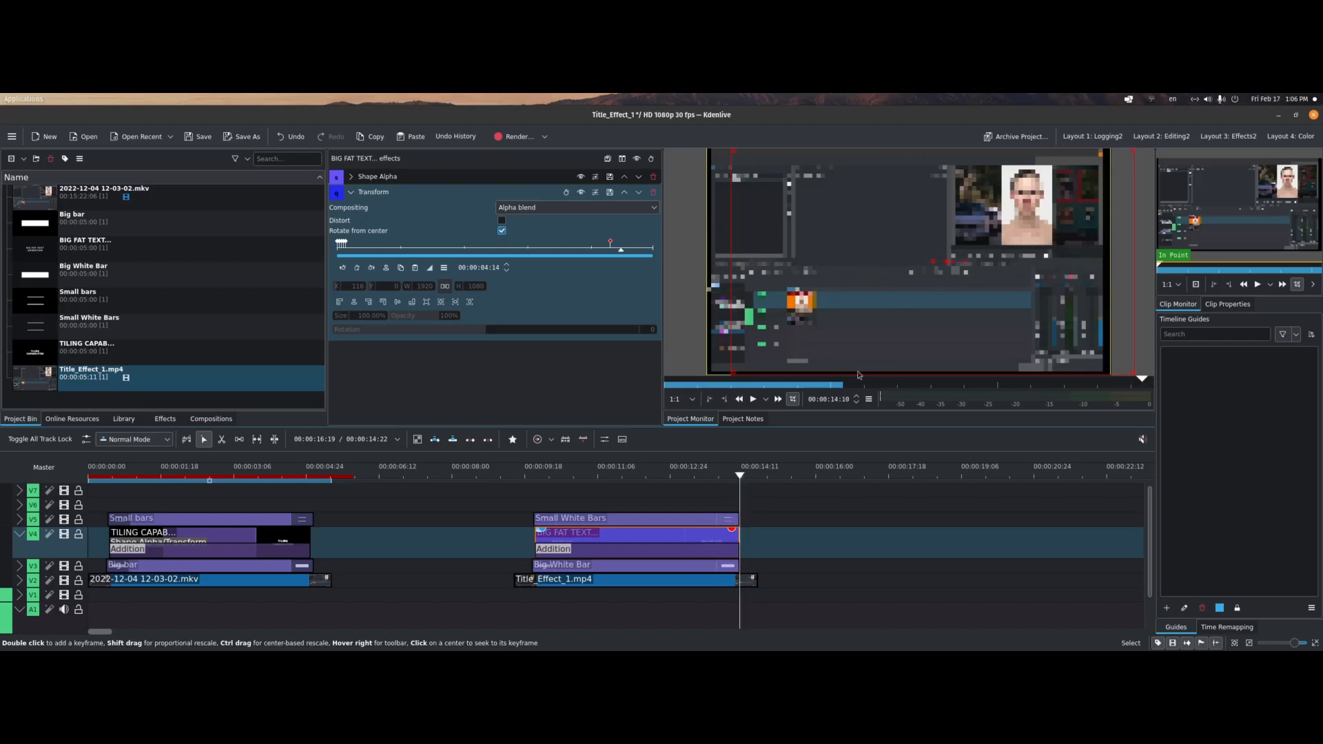
# Add a Transform keyframe to the BIG FAT TEXT clip at 00:00:02:09 and lower its X slightly to match the reference text
pyautogui.press('Left')
pyautogui.press('Left')
pyautogui.press('Left')
pyautogui.press('Left')
pyautogui.press('Left')
pyautogui.press('Left')
pyautogui.press('Left')
pyautogui.press('Left')
pyautogui.press('Left')
pyautogui.press('Left')
pyautogui.press('Left')
pyautogui.press('Left')
pyautogui.press('Left')
pyautogui.press('Left')
pyautogui.press('Left')
pyautogui.press('Left')
pyautogui.press('Left')
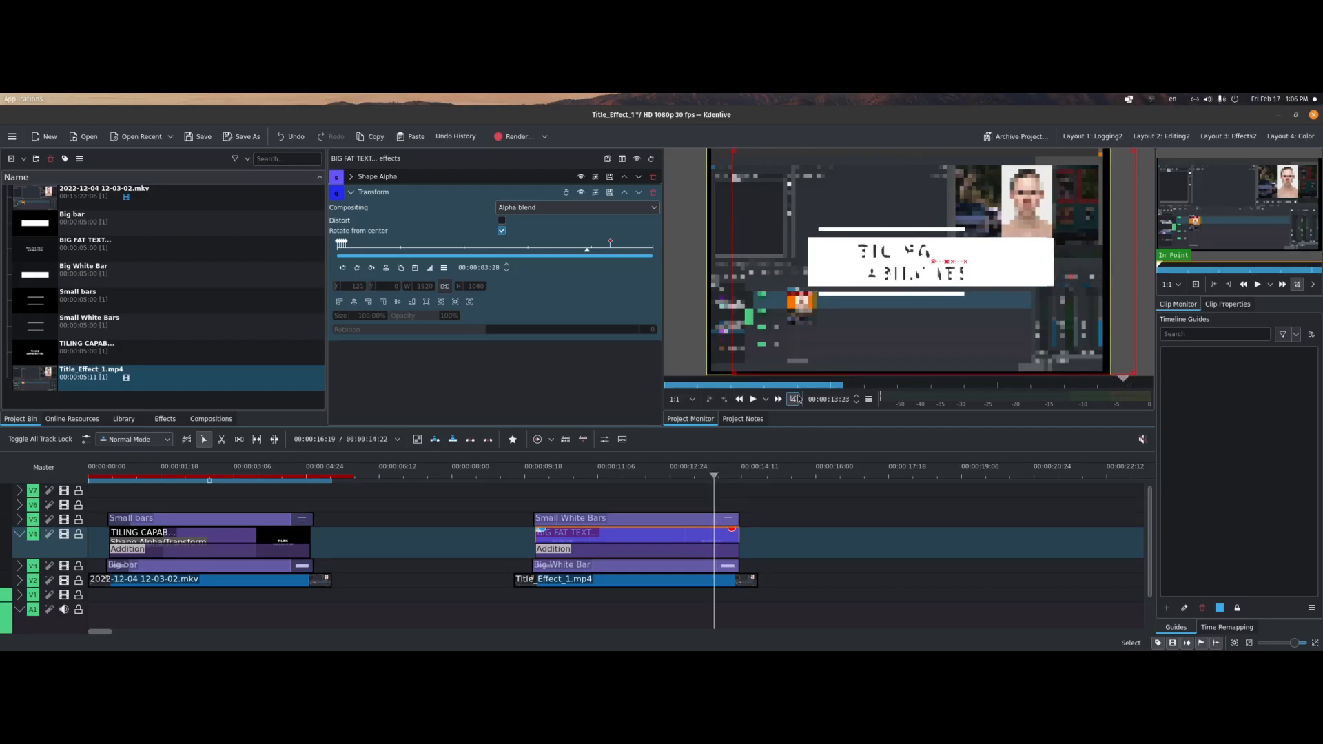
pyautogui.press('Left')
pyautogui.press('Left')
pyautogui.press('Left')
pyautogui.press('Left')
pyautogui.press('Left')
pyautogui.press('Left')
pyautogui.press('Left')
pyautogui.press('Left')
pyautogui.press('Left')
pyautogui.press('Left')
pyautogui.press('Left')
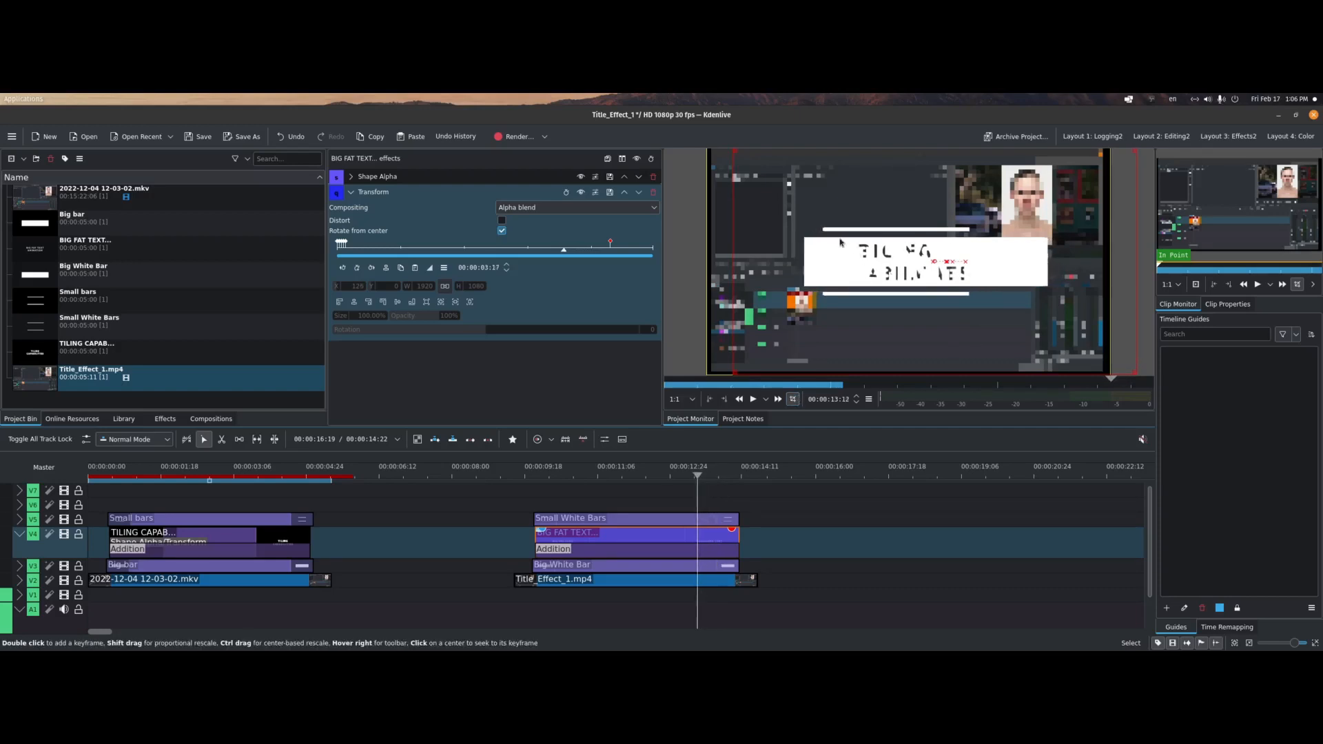
pyautogui.press('Left')
pyautogui.press('Left')
pyautogui.press('Left')
pyautogui.press('Left')
pyautogui.press('Left')
pyautogui.press('Left')
pyautogui.press('Left')
pyautogui.press('Left')
pyautogui.press('Left')
pyautogui.press('Left')
pyautogui.press('Left')
pyautogui.press('Left')
pyautogui.press('Left')
pyautogui.press('Left')
pyautogui.press('Left')
pyautogui.press('Left')
pyautogui.press('Left')
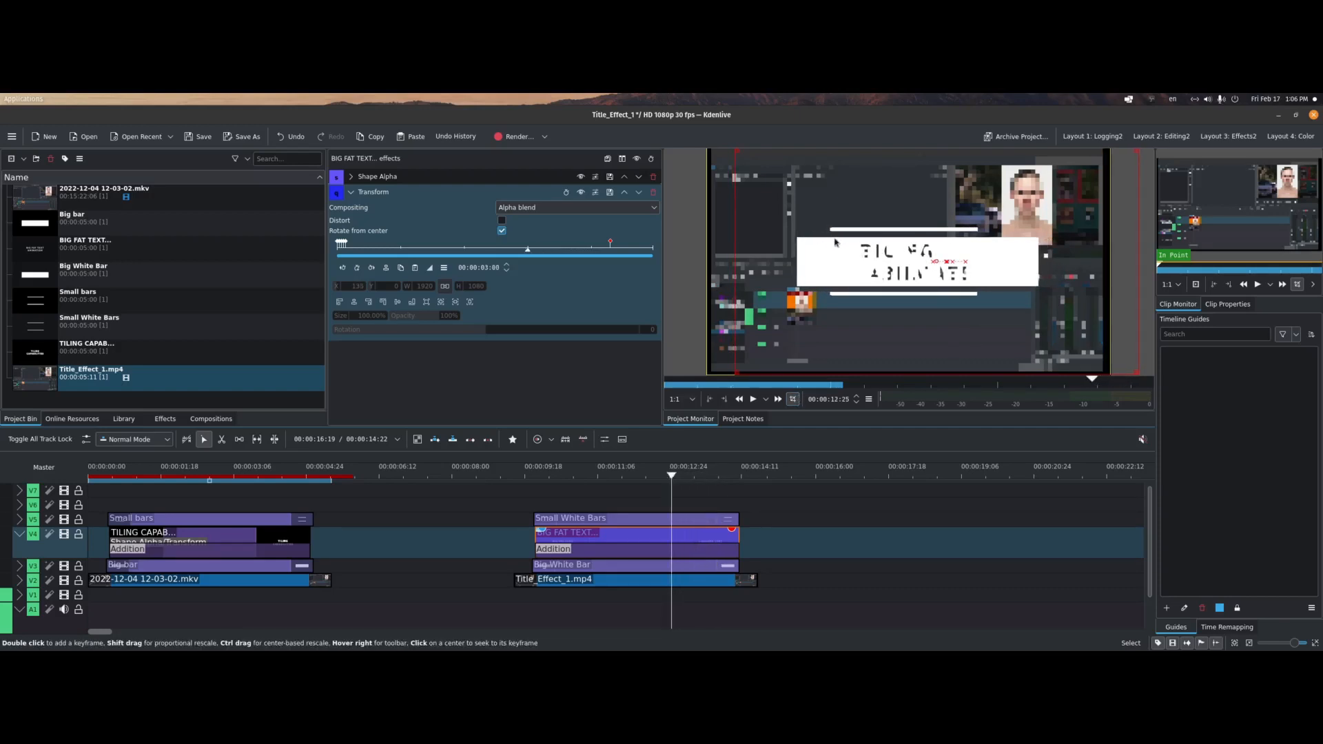
pyautogui.press('Left')
pyautogui.press('Left')
pyautogui.press('Left')
pyautogui.press('Left')
pyautogui.press('Left')
pyautogui.press('Left')
pyautogui.press('Left')
pyautogui.press('Left')
pyautogui.press('Left')
pyautogui.press('Left')
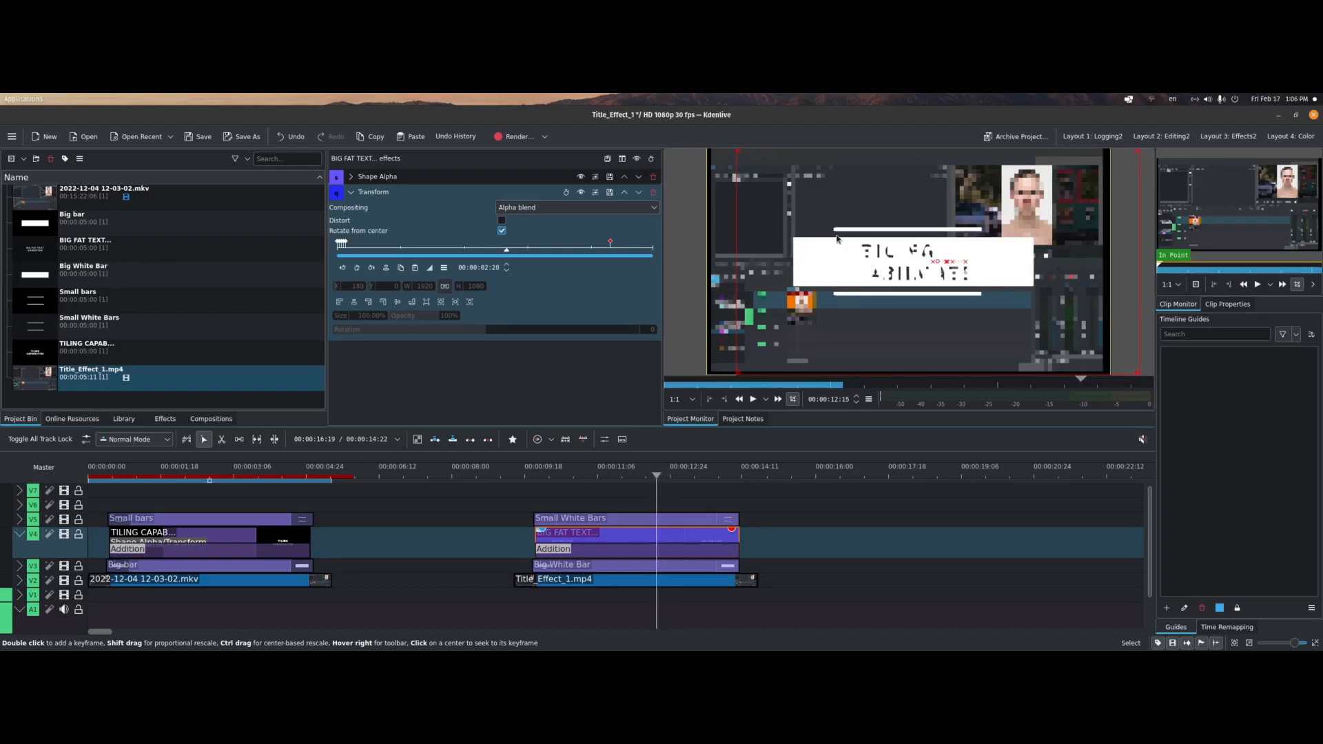
pyautogui.press('Left')
pyautogui.press('Left')
pyautogui.press('Left')
pyautogui.press('Left')
pyautogui.press('Left')
pyautogui.press('Left')
pyautogui.press('Left')
pyautogui.press('Left')
pyautogui.press('Left')
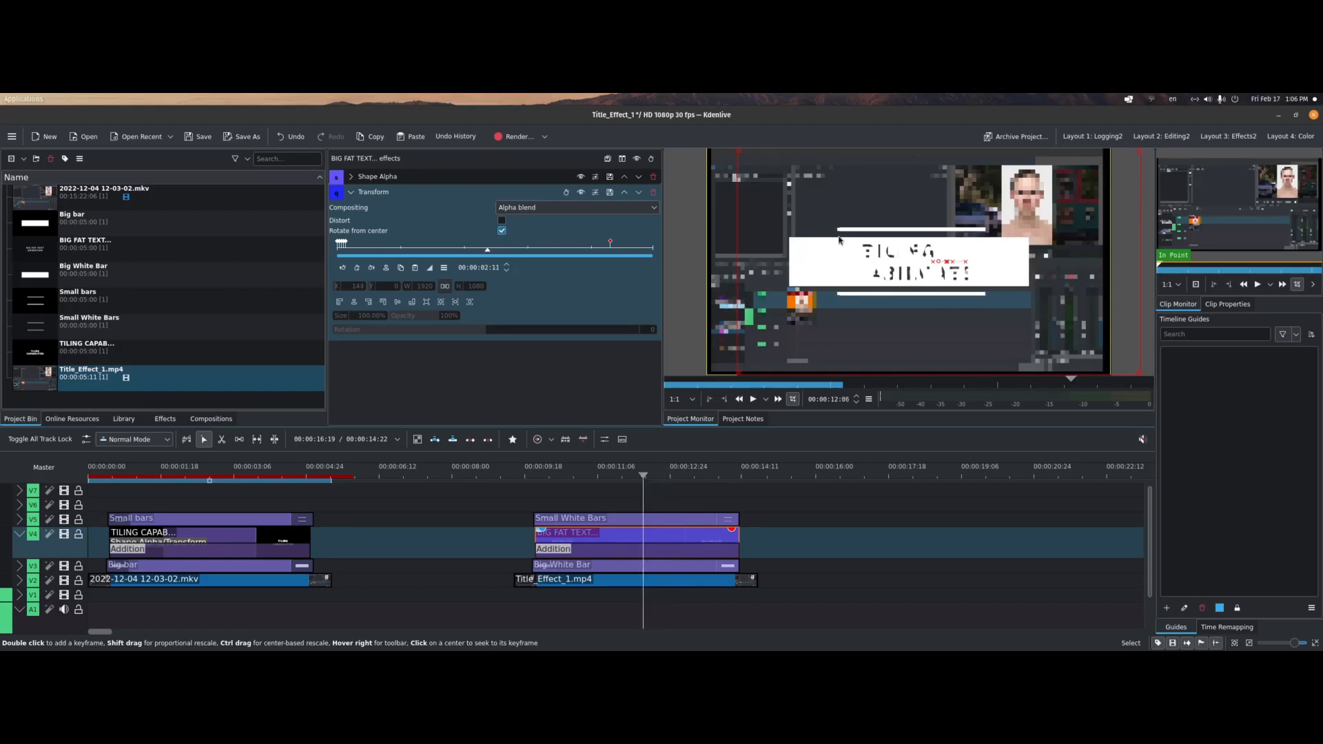
pyautogui.press('Left')
pyautogui.press('Left')
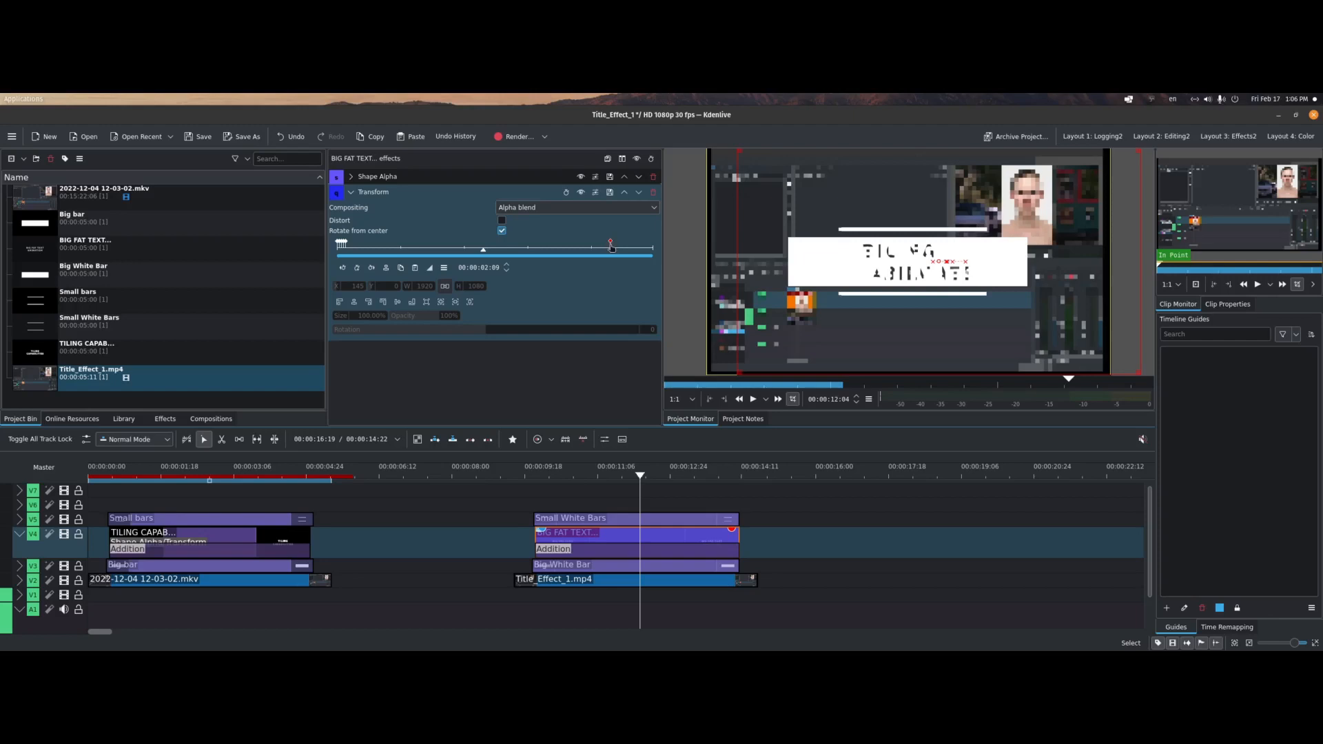
pyautogui.click(357, 268)
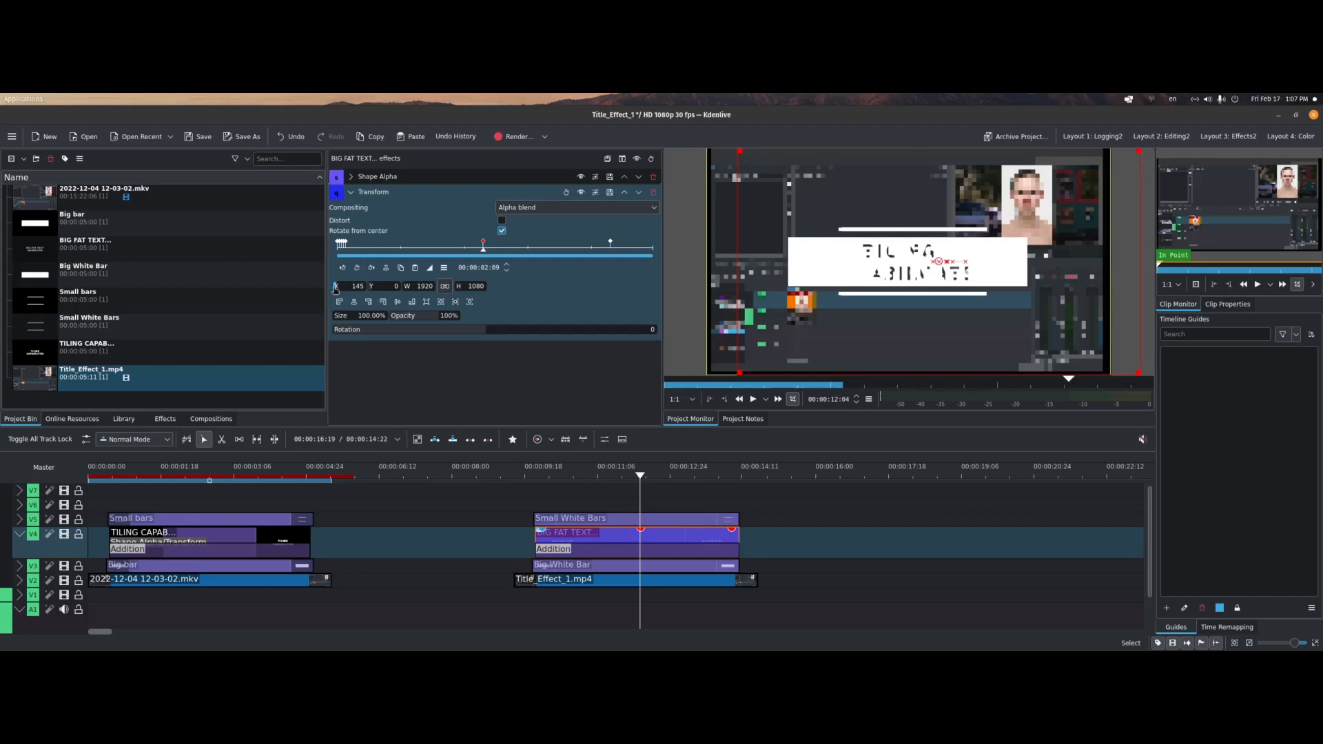
pyautogui.moveTo(335, 288); pyautogui.dragTo(329, 291)
# Add a Transform keyframe to the Small White Bars clip at 00:00:02:07 with X 2
pyautogui.click(607, 520)
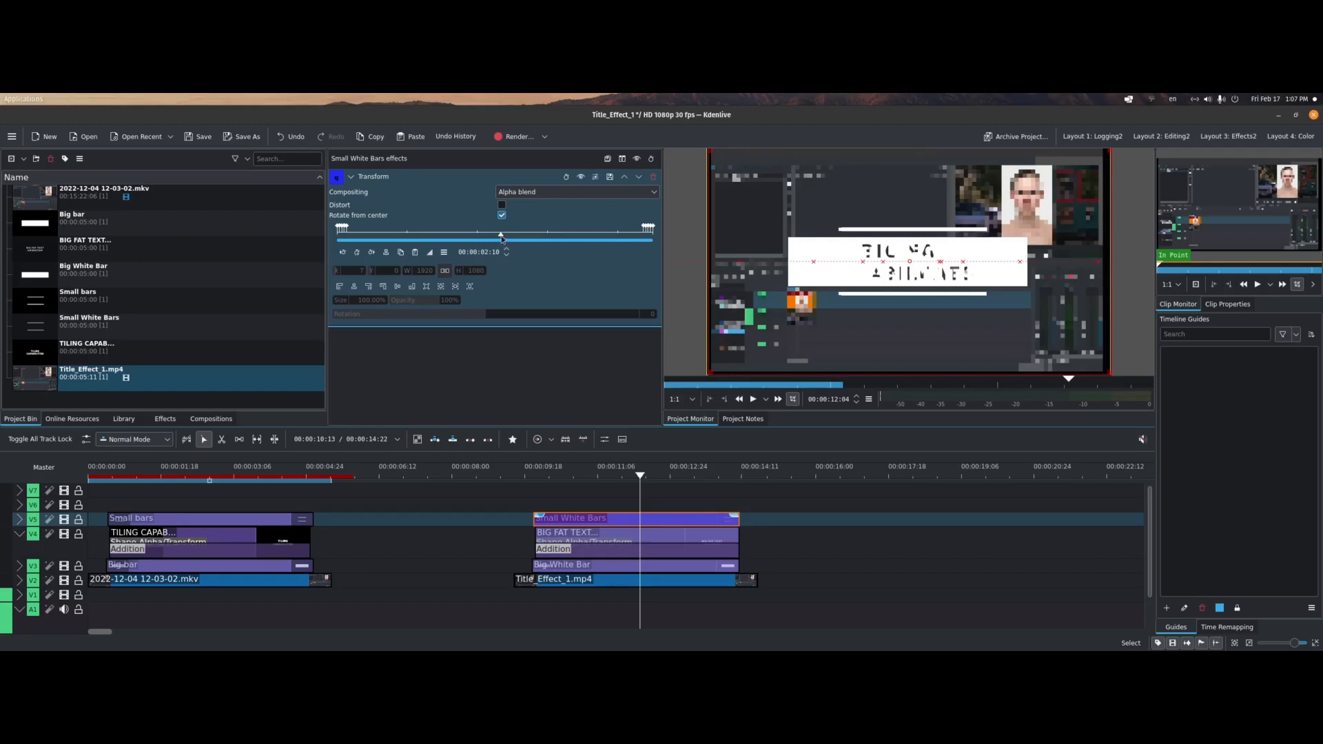
pyautogui.moveTo(501, 238); pyautogui.dragTo(497, 237)
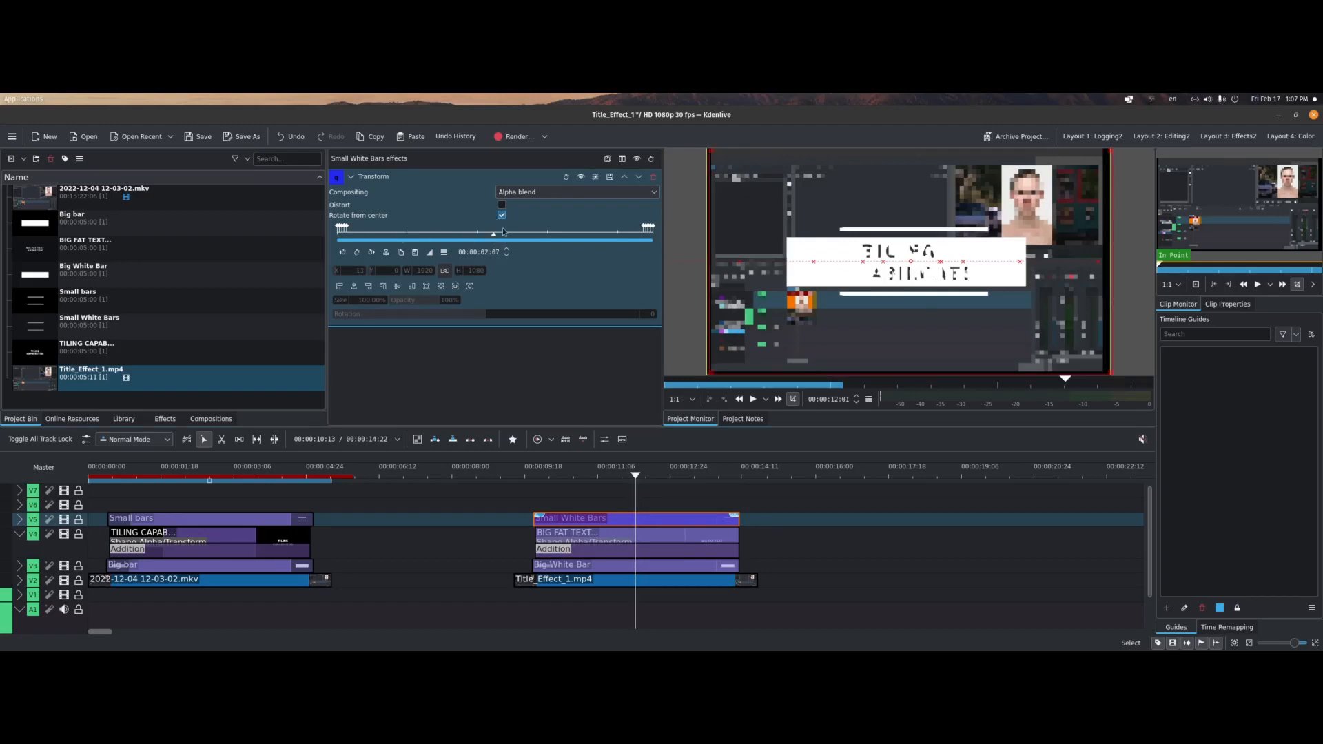
pyautogui.click(357, 252)
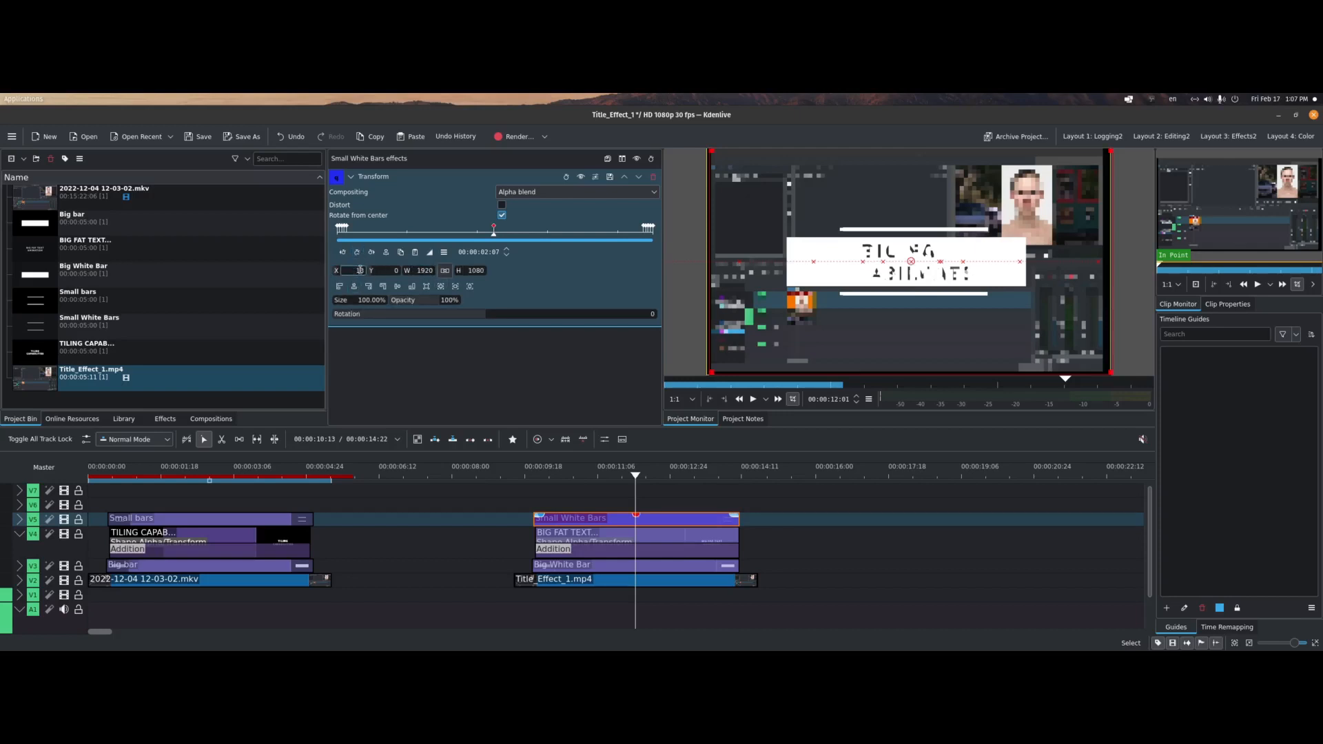
pyautogui.scroll(-5, 361, 270)
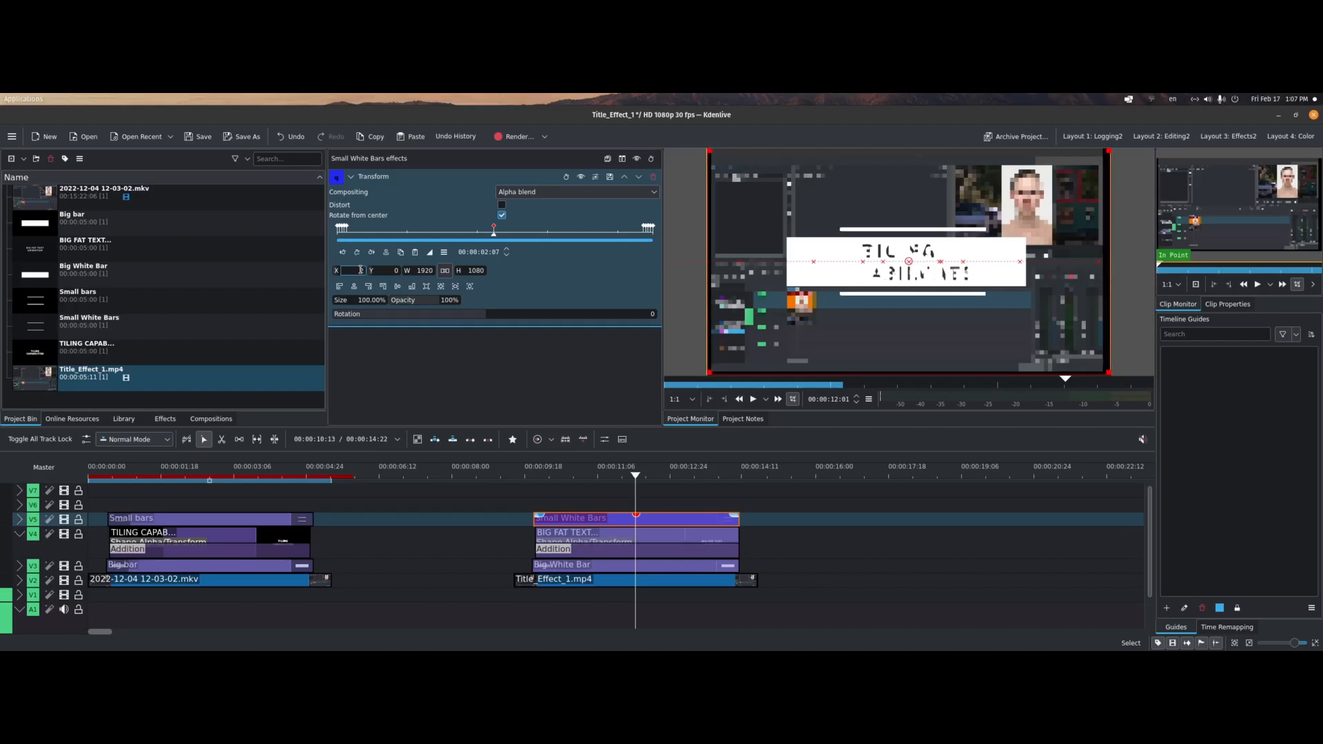
pyautogui.scroll(-3, 361, 270)
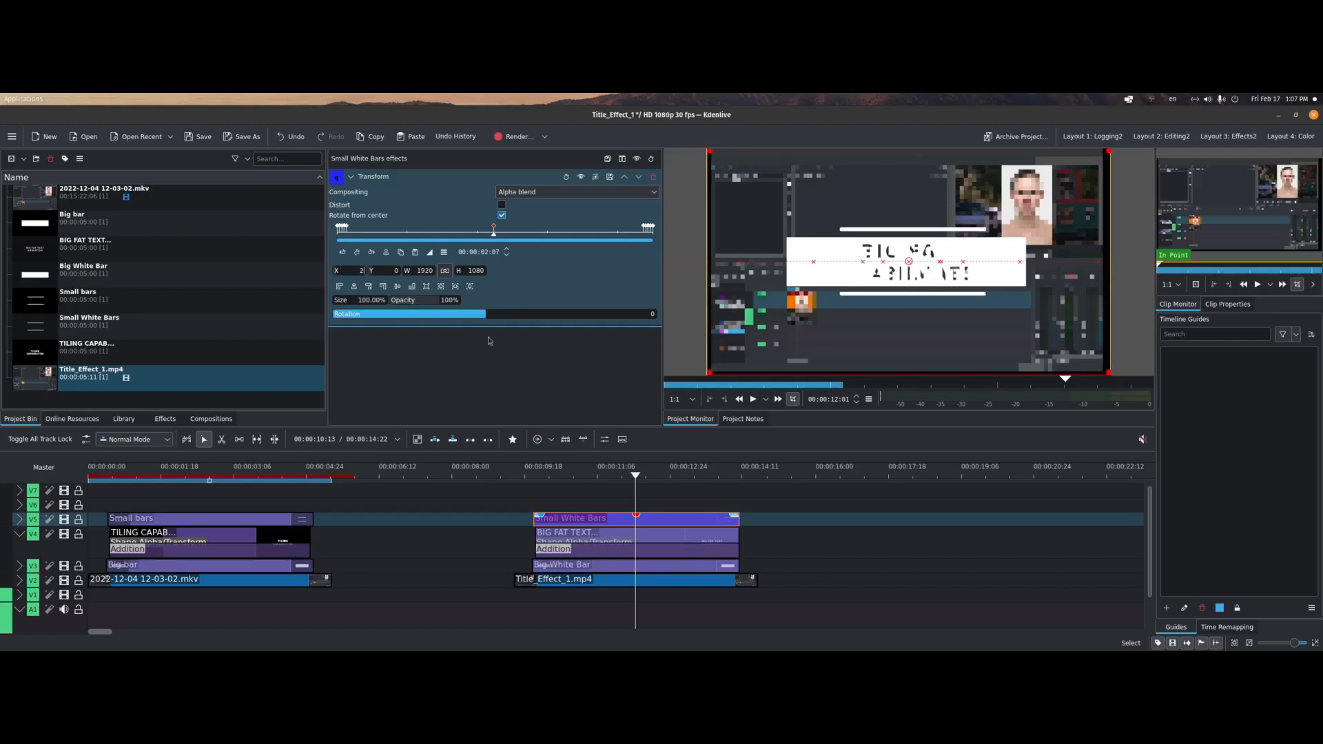
# Add a Transform keyframe to the Big White Bar clip at 00:00:02:08 with X -12
pyautogui.click(607, 565)
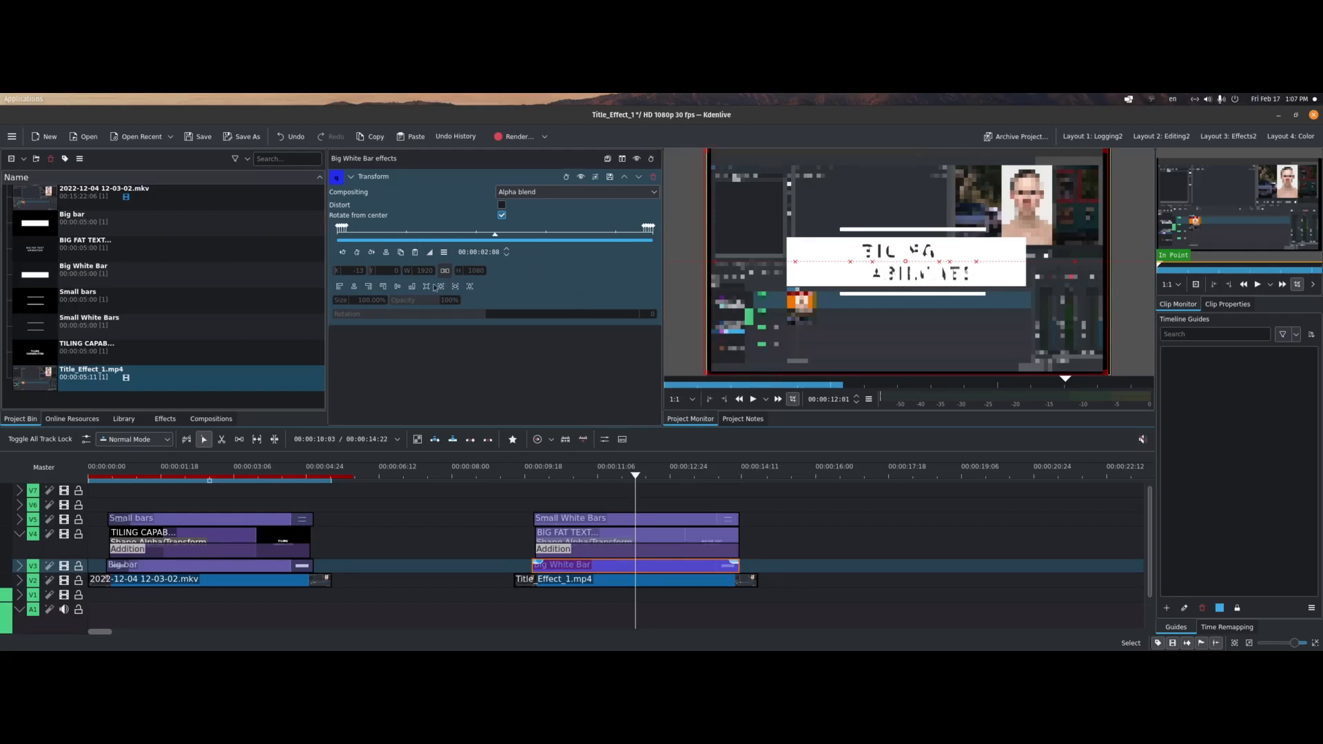
pyautogui.click(357, 253)
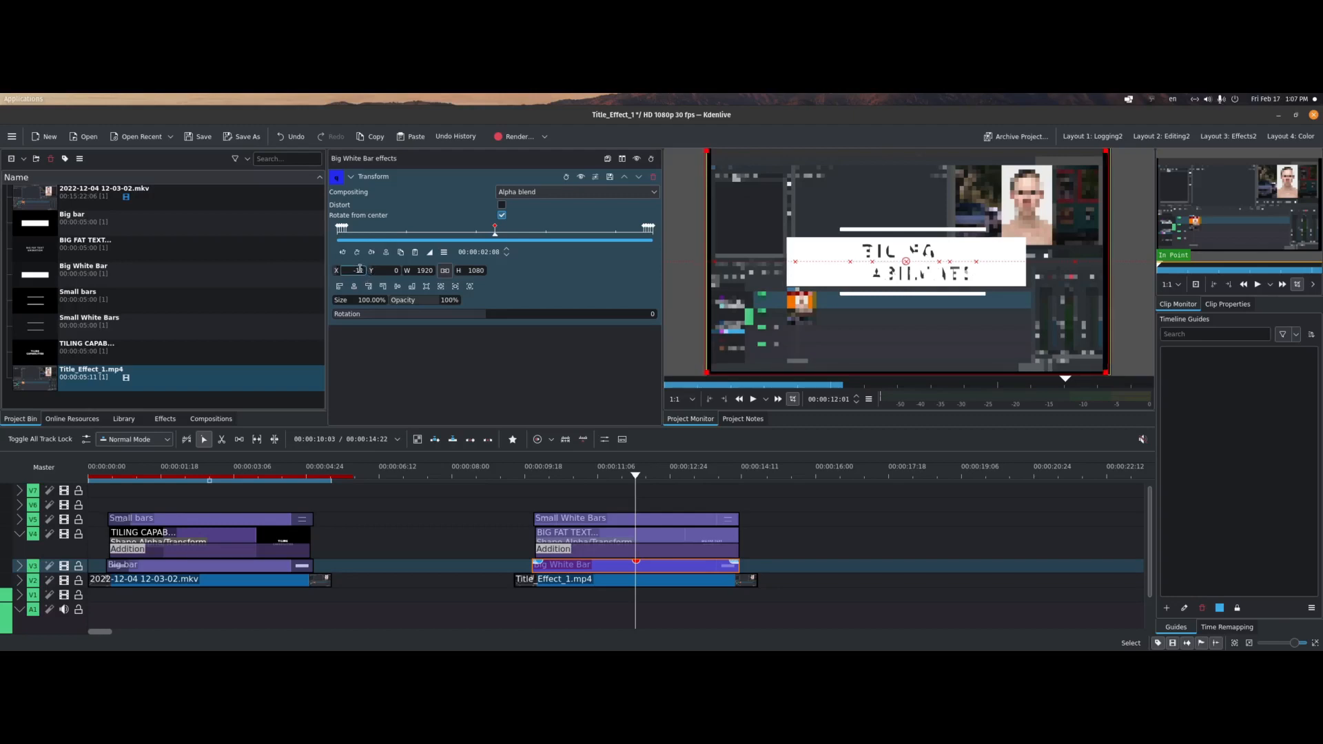
pyautogui.scroll(1, 359, 270)
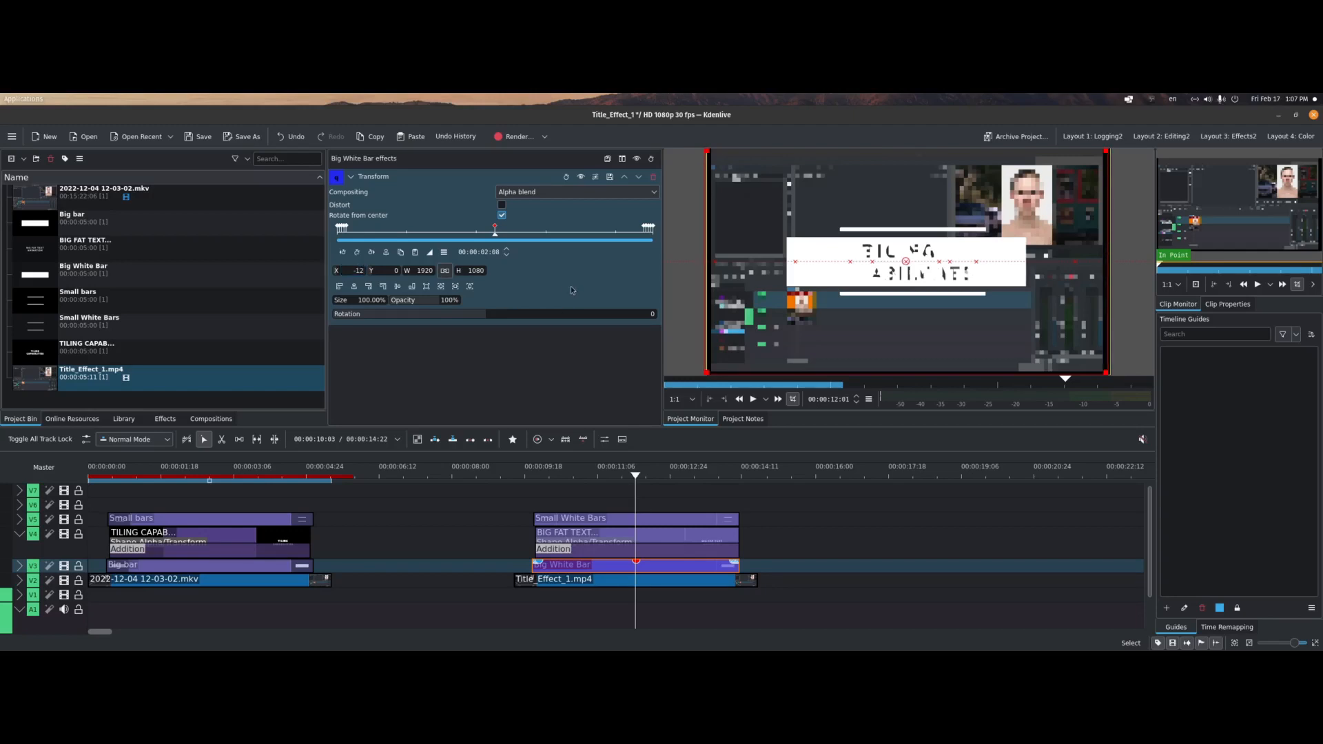
# Play the middle of the title against the reference footage, then return the playhead to 00:00:12:02
pyautogui.press('space')
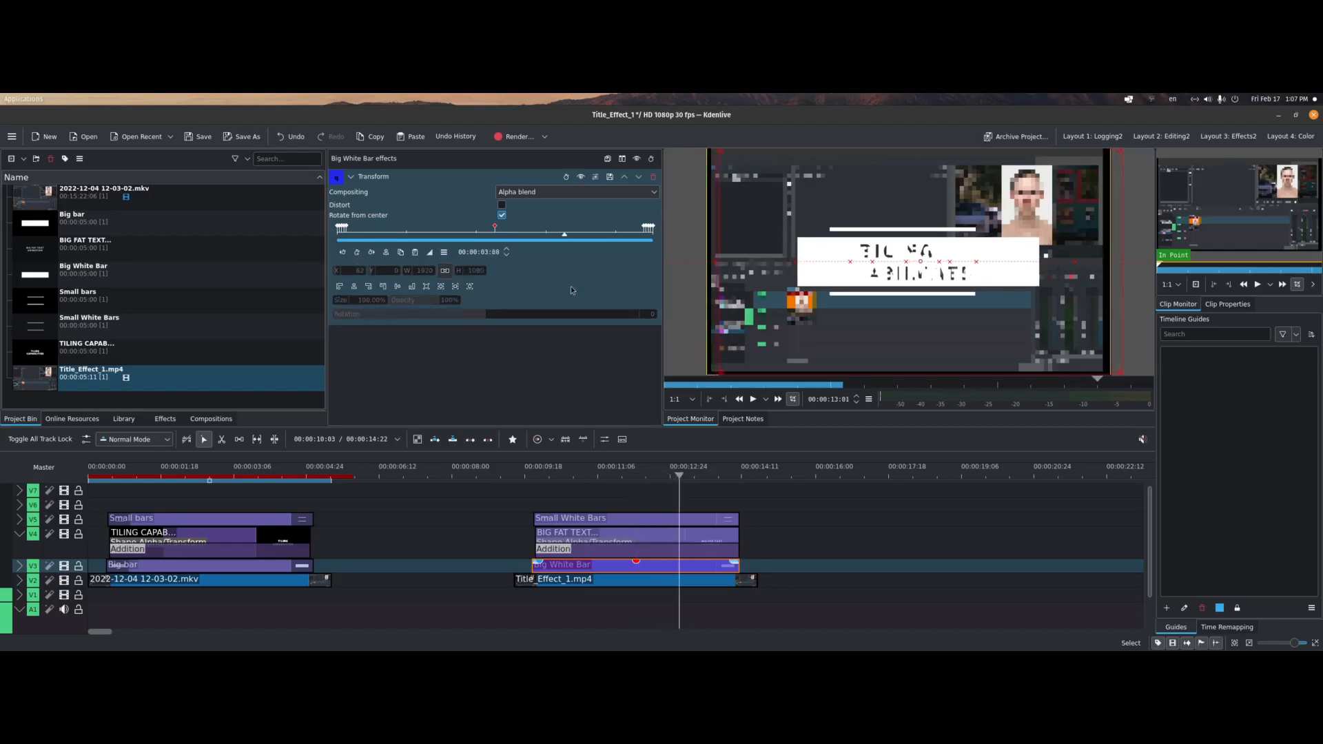
pyautogui.press('j')
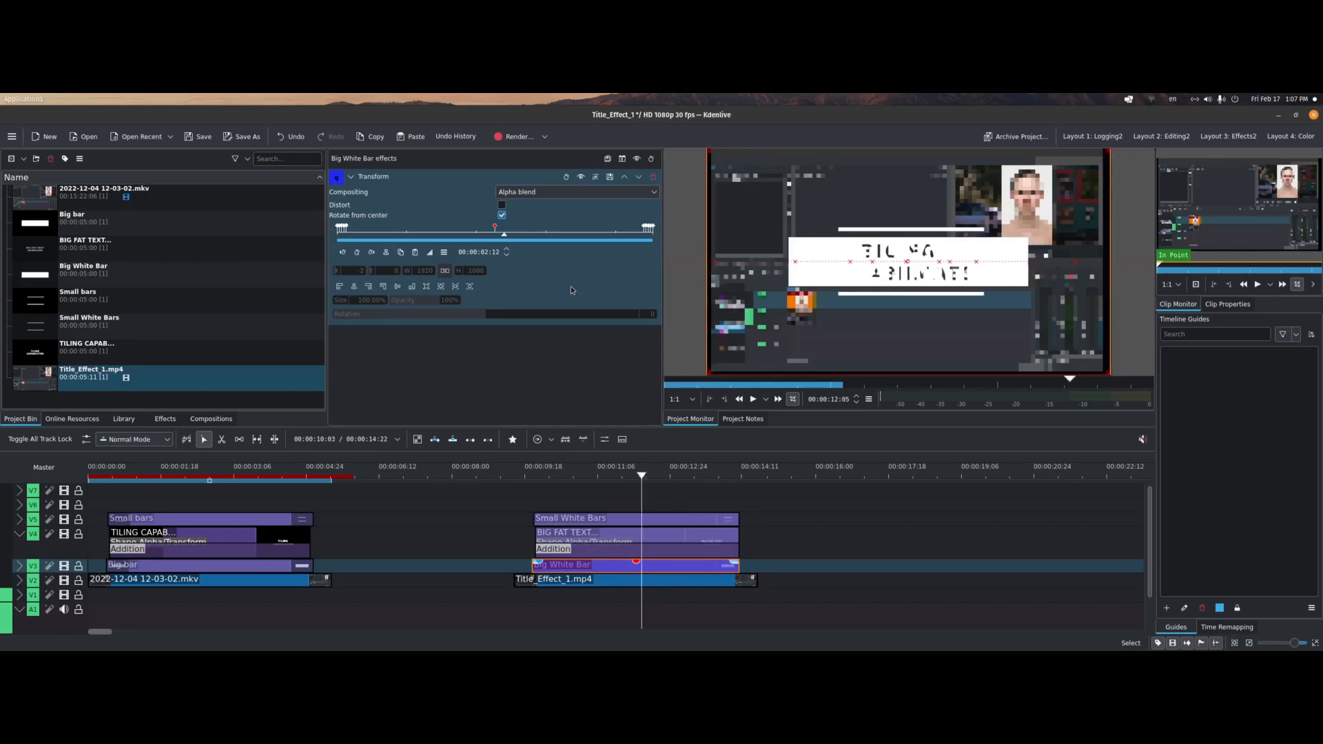
pyautogui.press('Left')
pyautogui.press('Left')
pyautogui.press('Left')
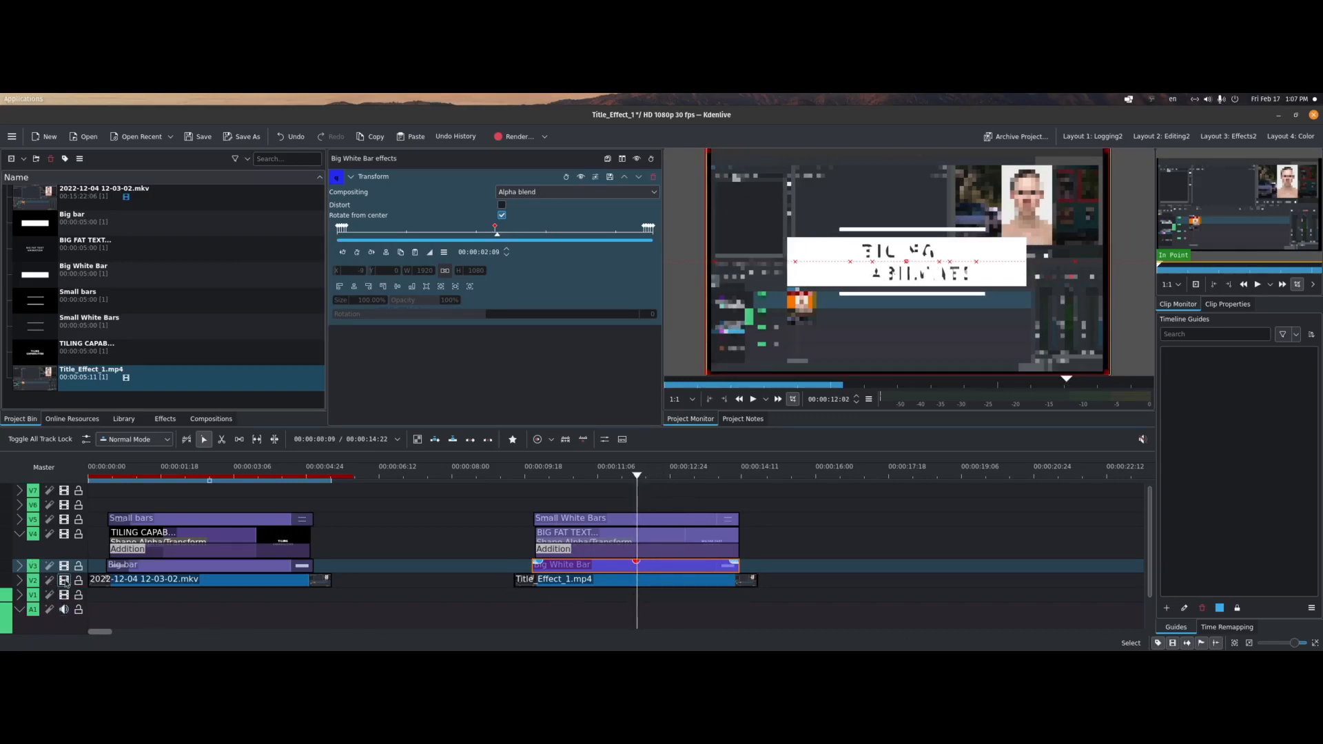
# Hide reference track V2 and play the recreated title from 00:00:09:23 to its end
pyautogui.click(64, 580)
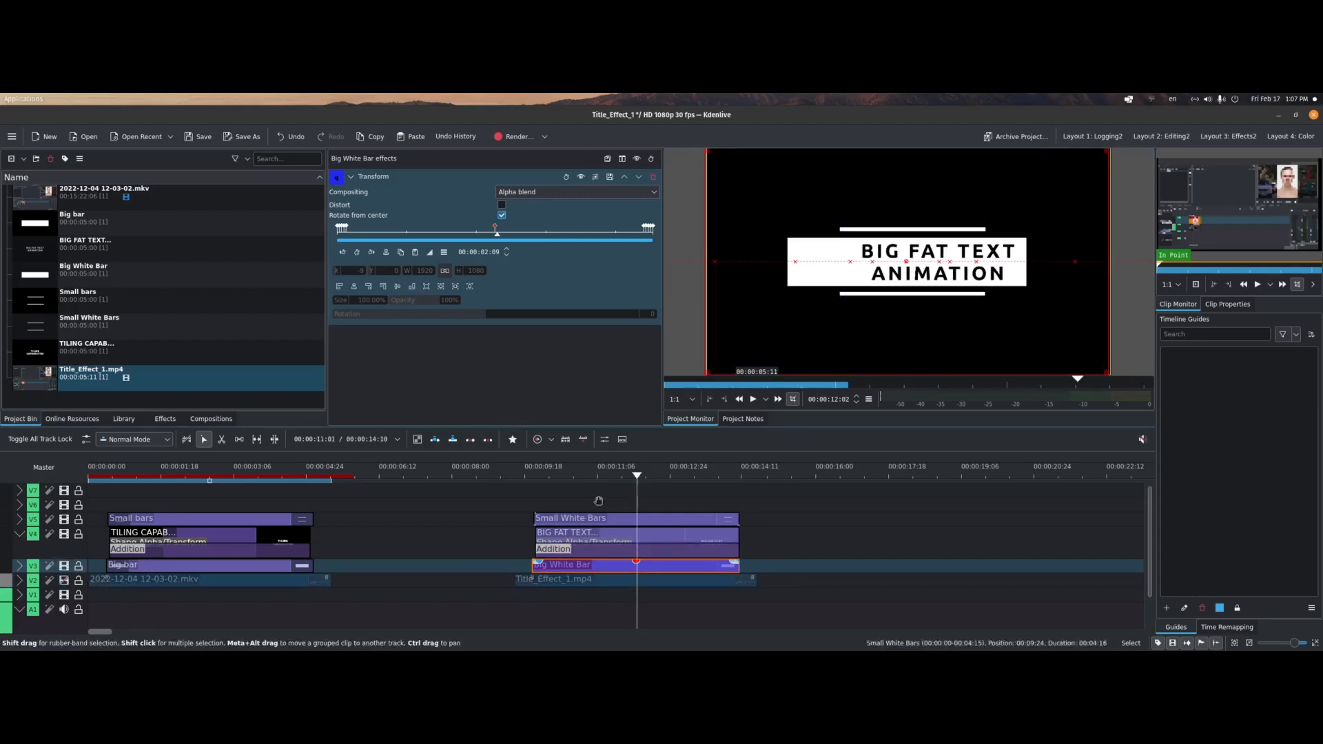
pyautogui.moveTo(639, 478); pyautogui.dragTo(532, 525)
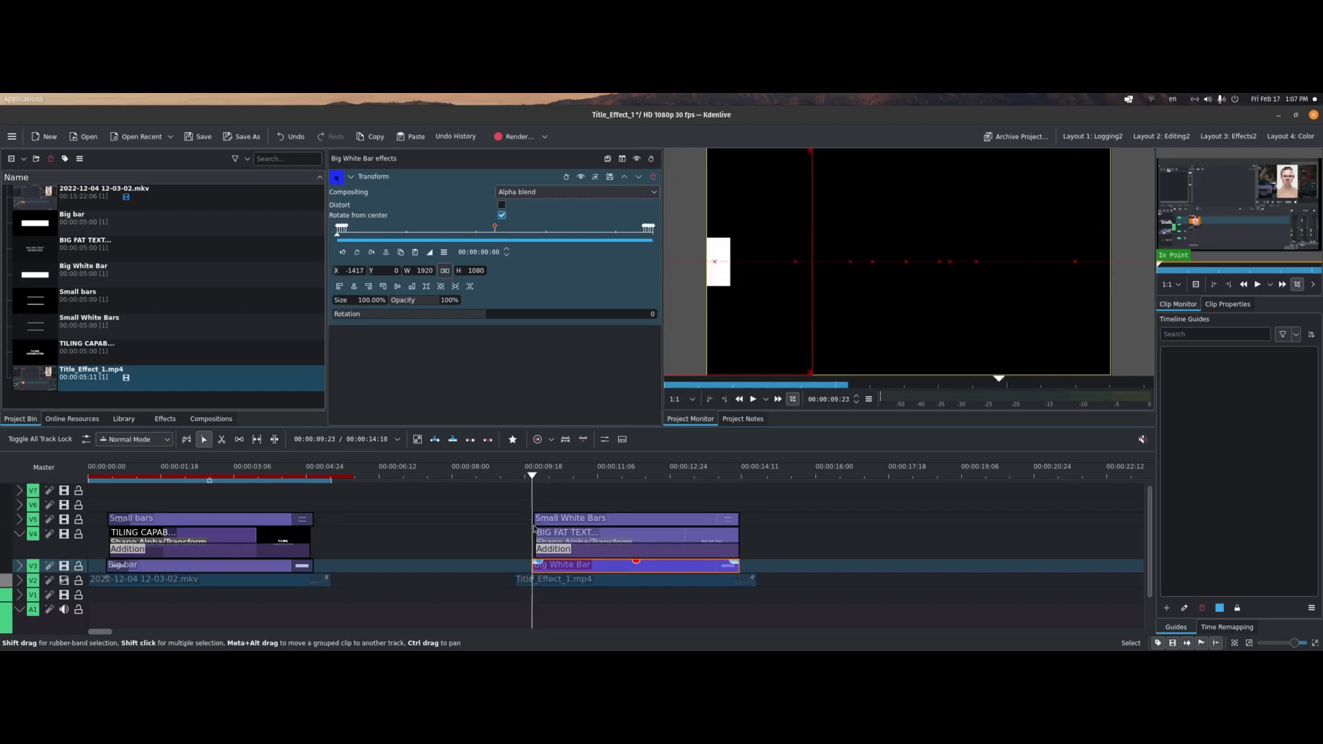
pyautogui.click(753, 399)
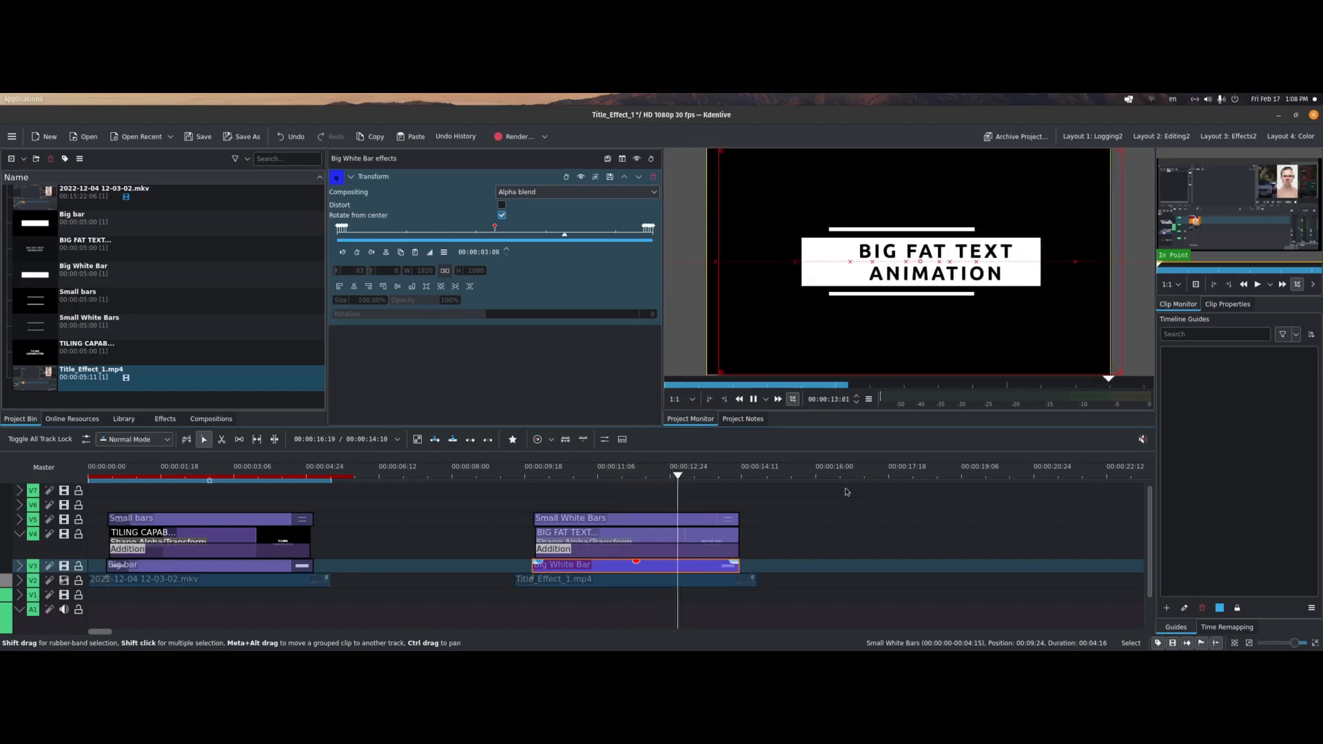
pyautogui.press('space')
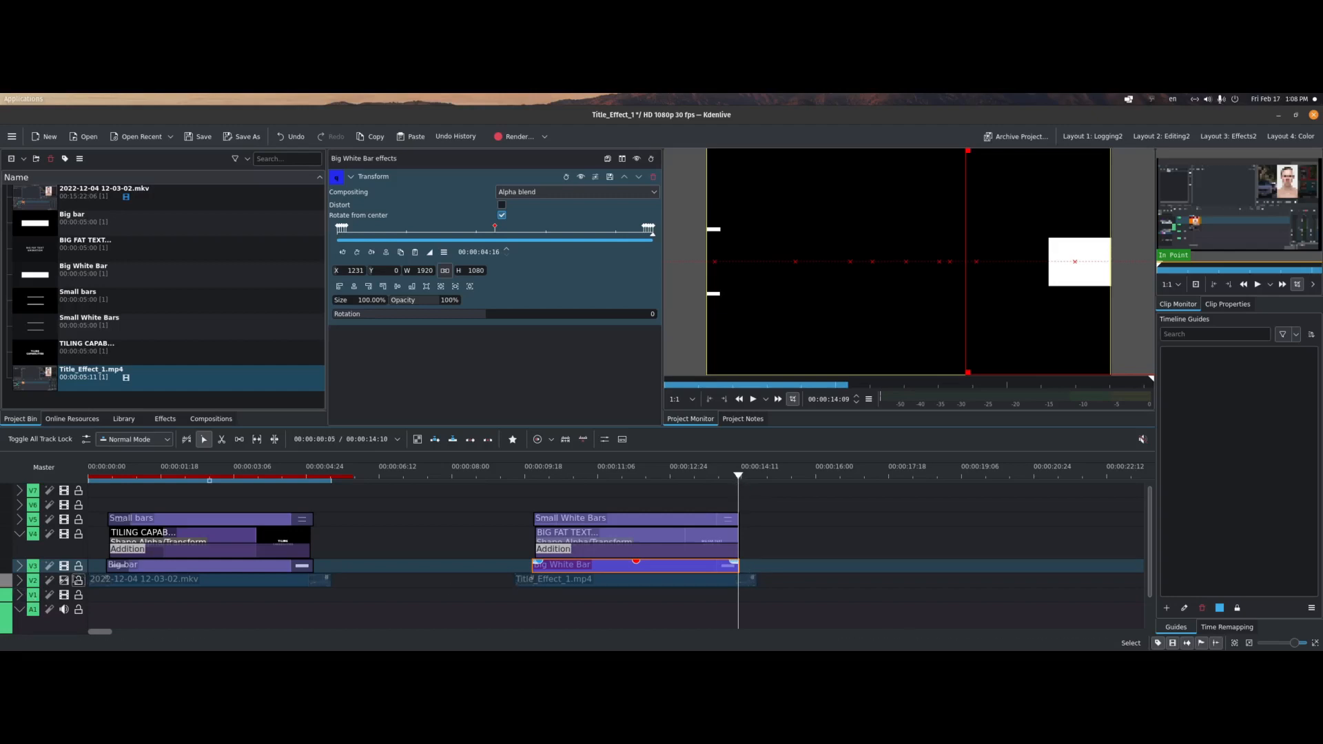
# Unhide track V2 and delete the Title_Effect_1.mp4 reference clip from it
pyautogui.click(569, 581)
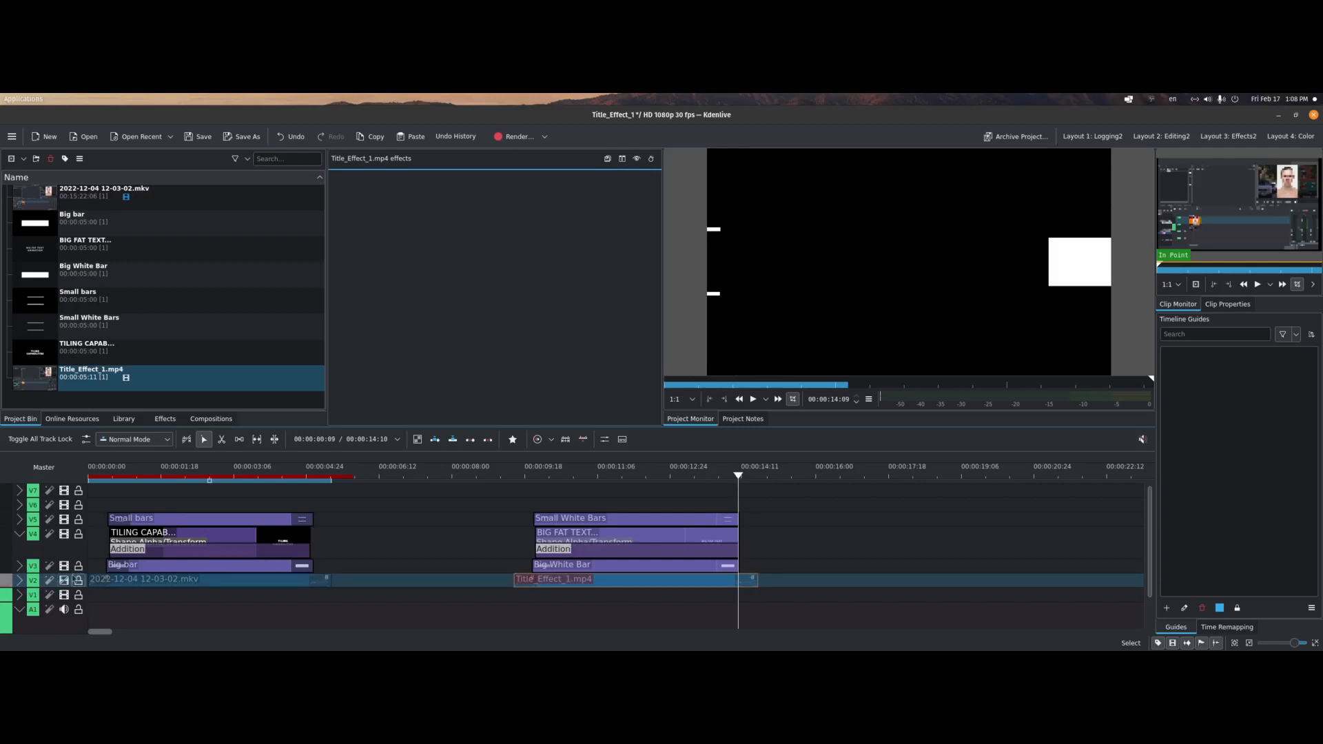
pyautogui.click(64, 580)
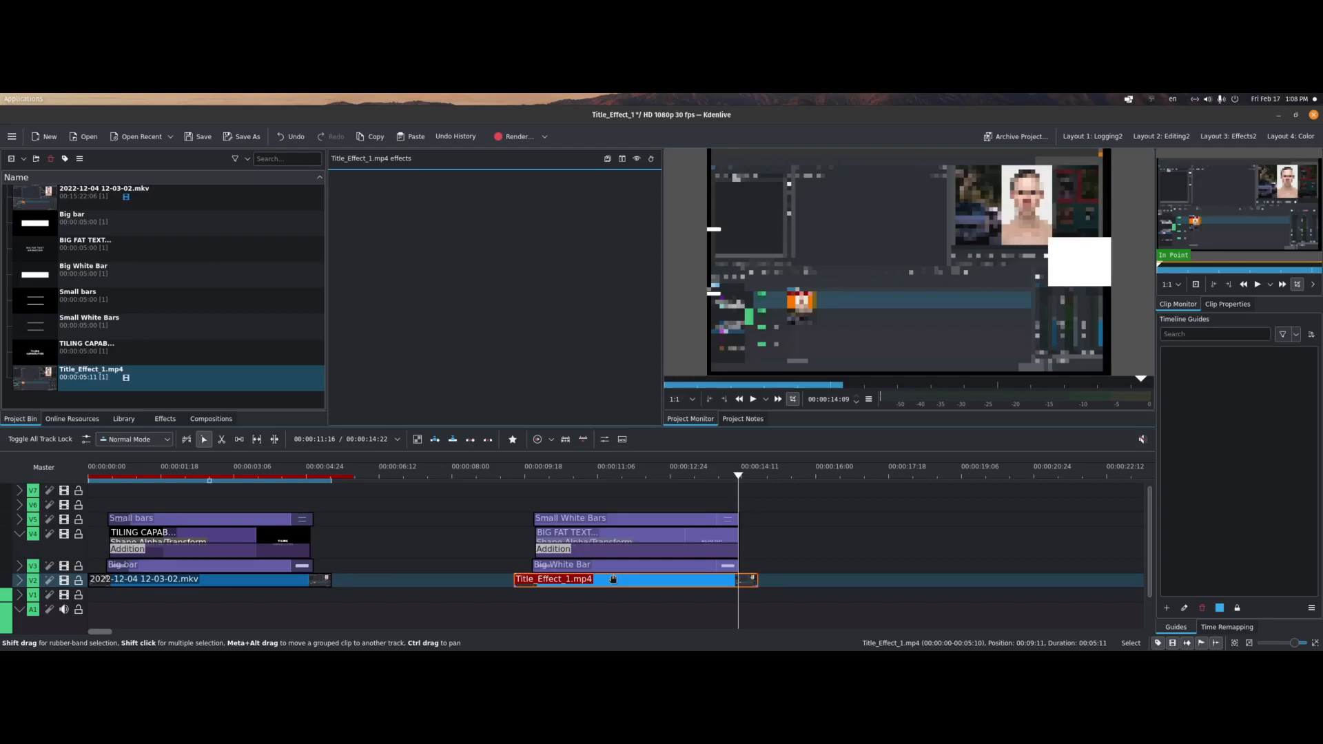
pyautogui.press('Delete')
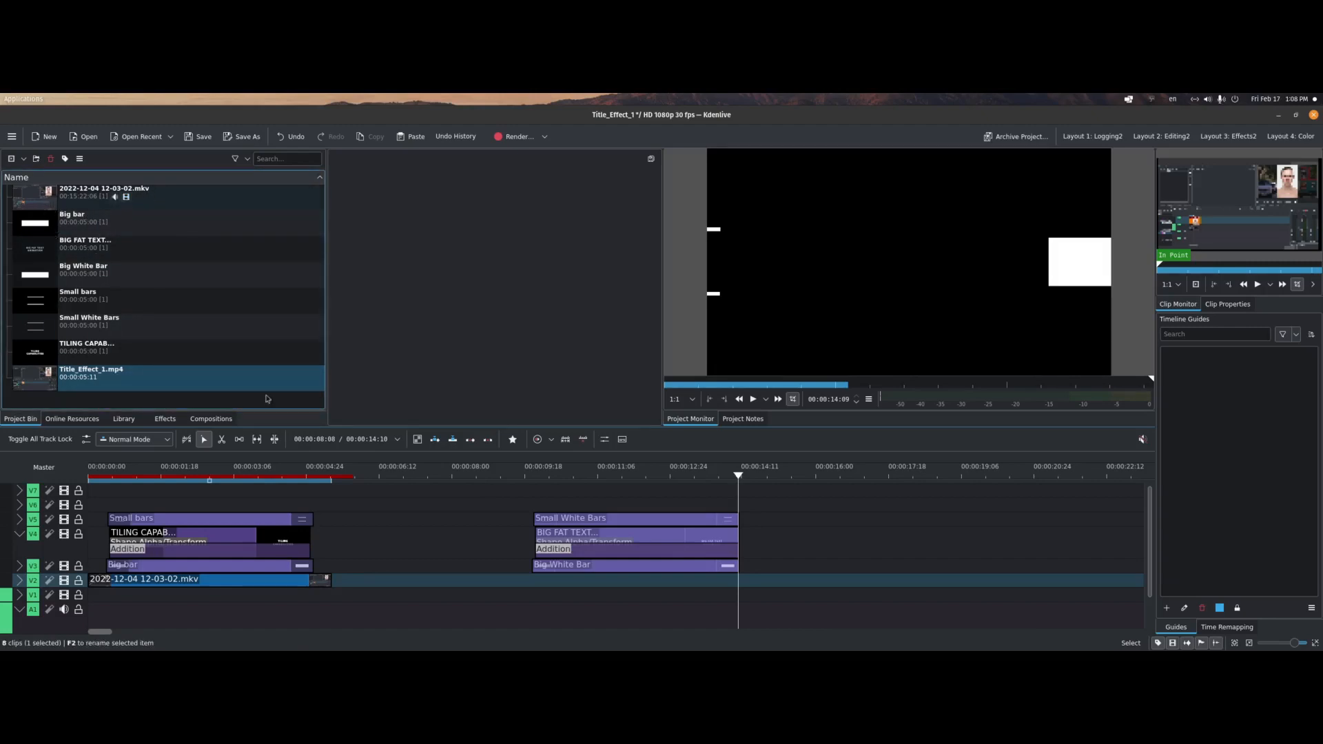
pyautogui.moveTo(126, 198); pyautogui.dragTo(518, 597)
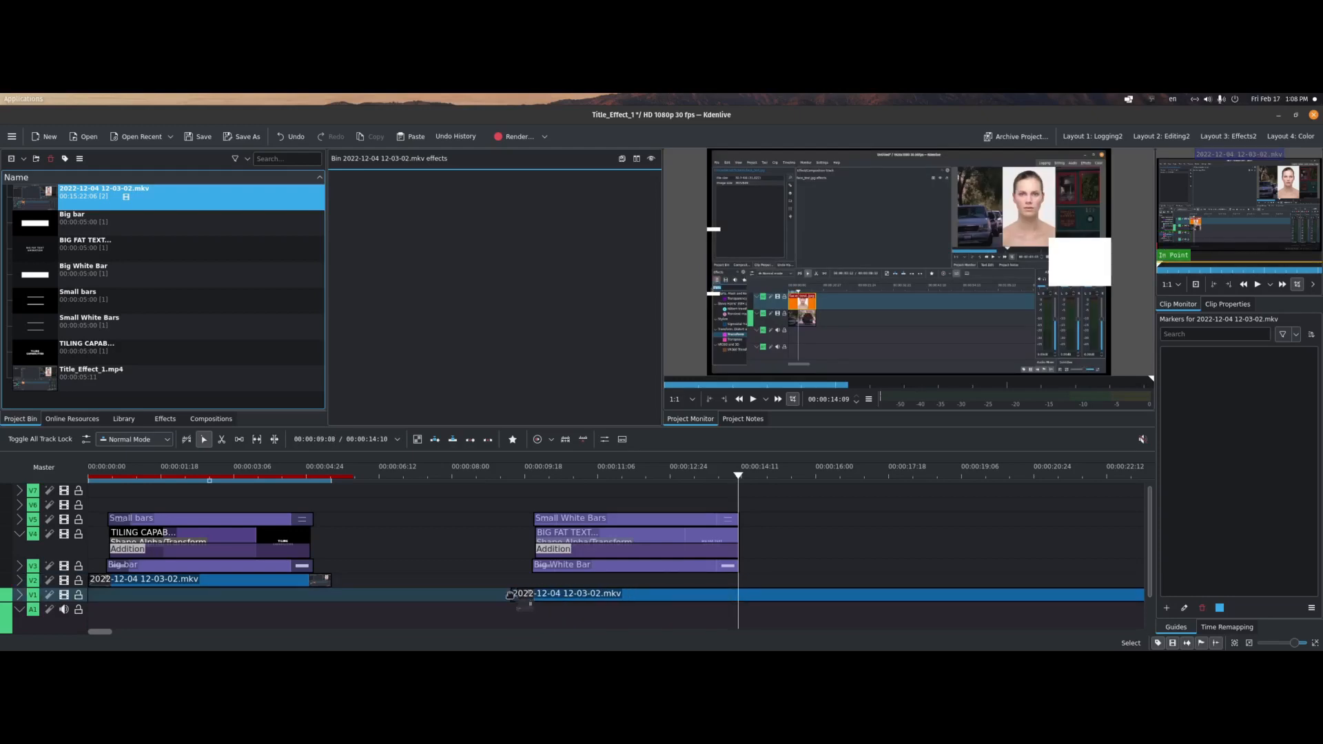
pyautogui.click(770, 594)
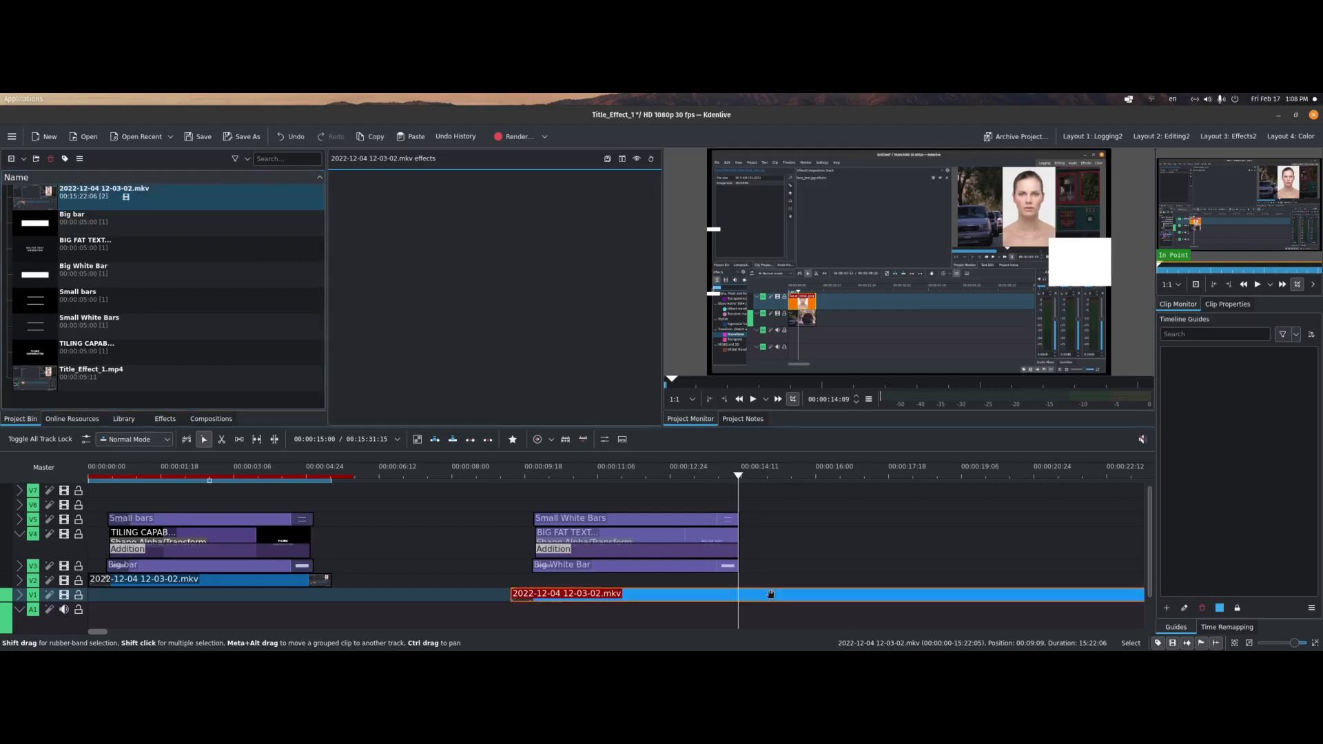
pyautogui.click(760, 476)
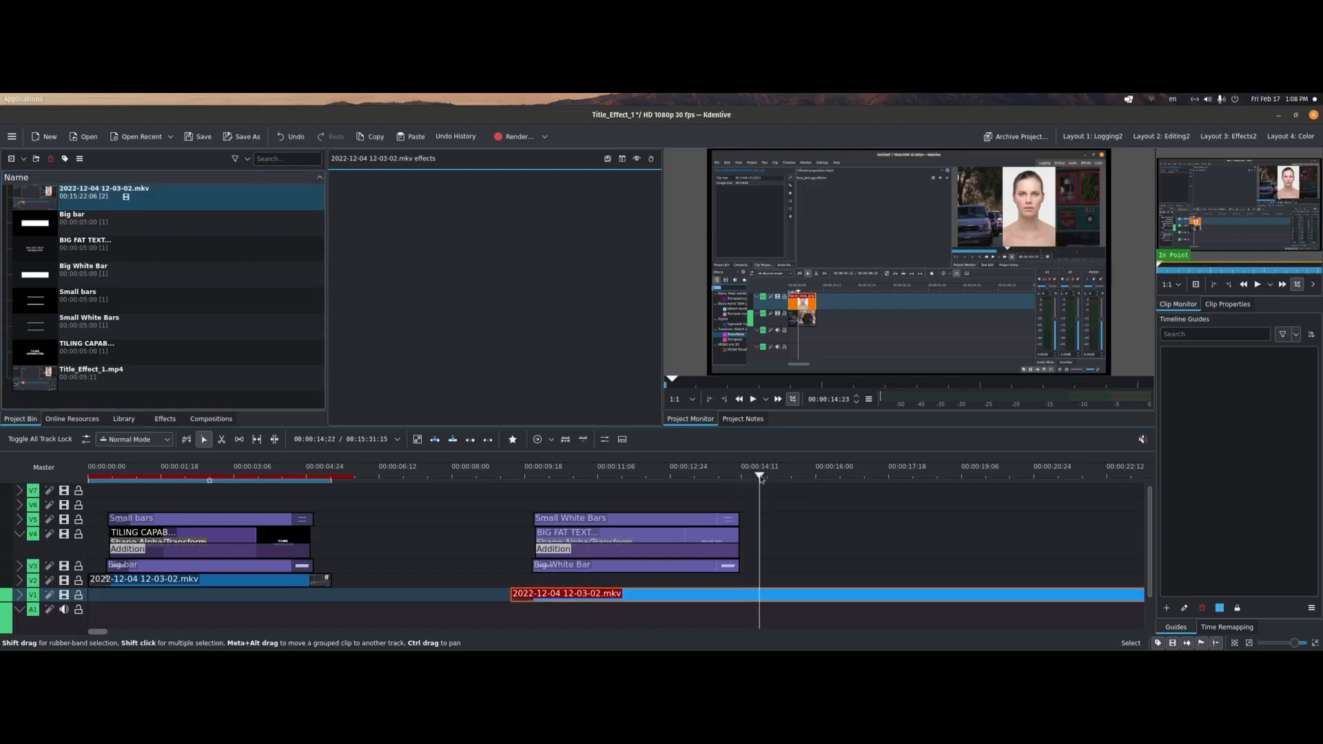
pyautogui.hotkey('shift', 'r')
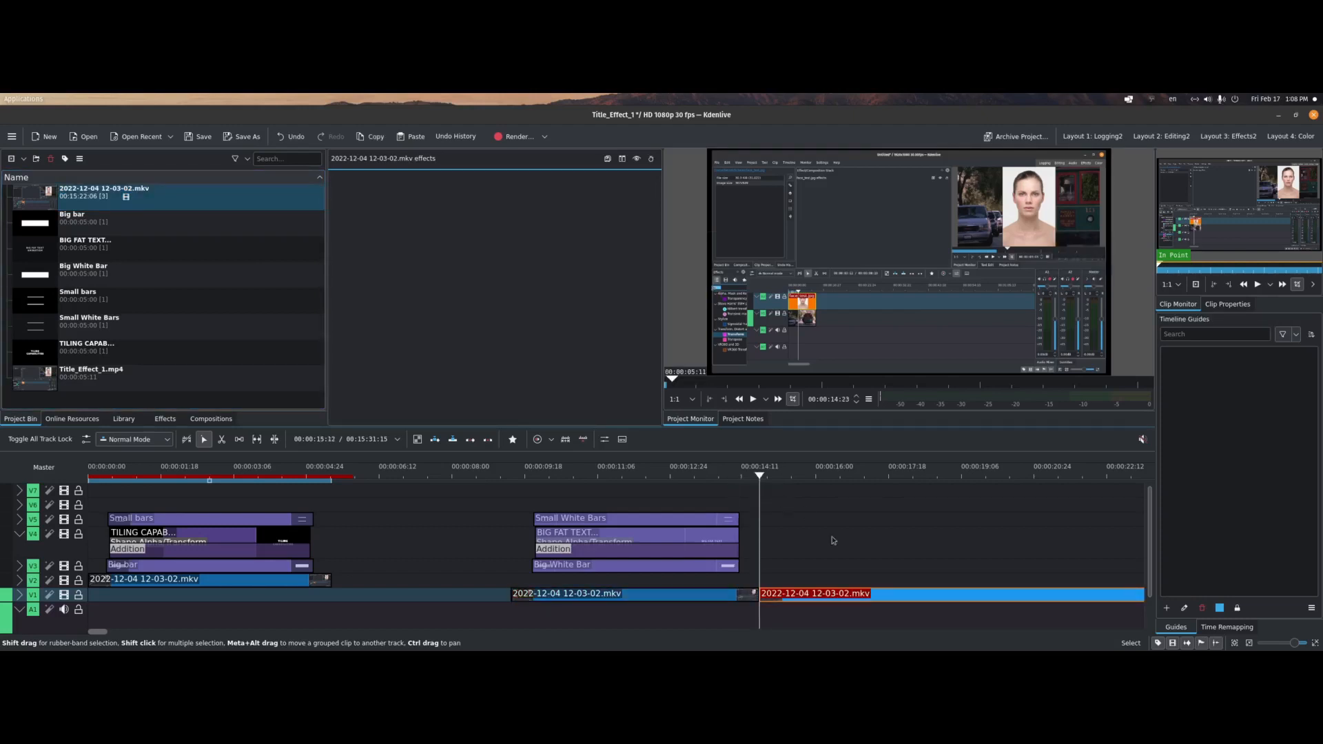
pyautogui.press('Delete')
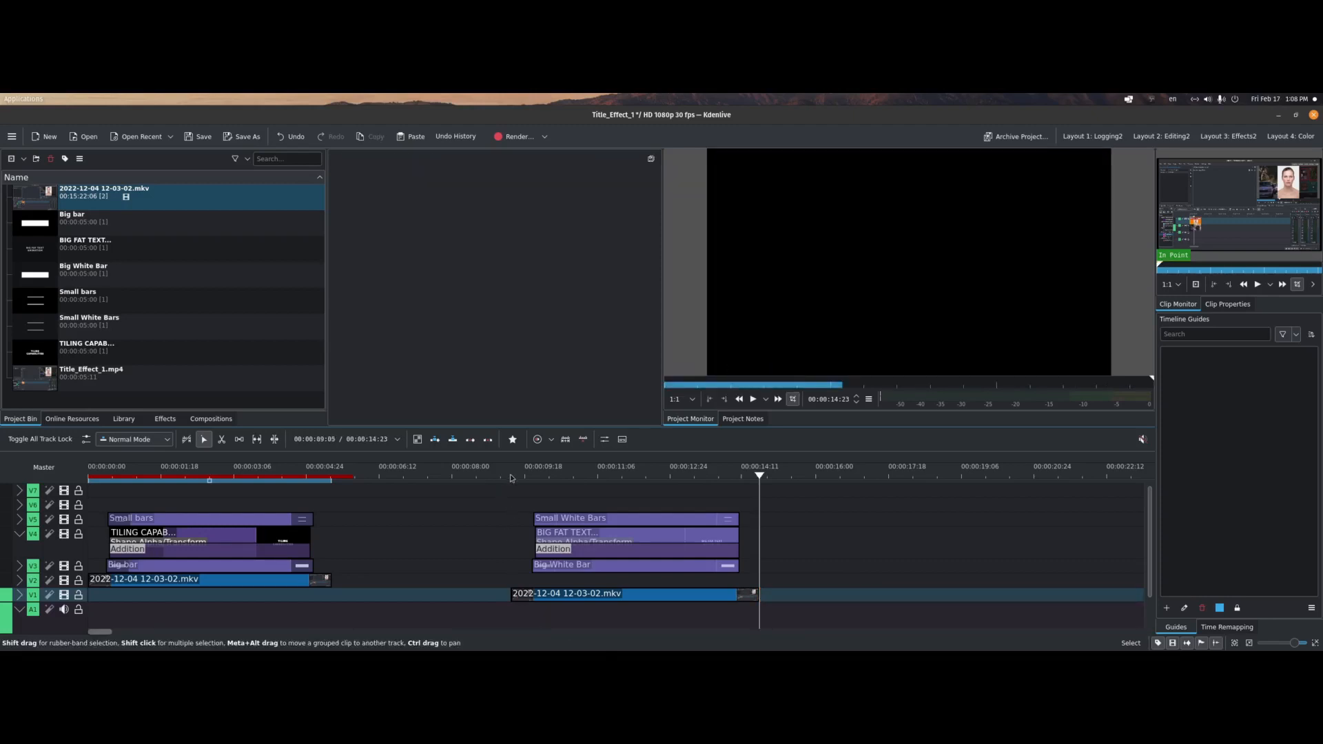
# Play the BIG FAT TEXT title over its background footage, then inspect the frames at 00:00:11:09 and 00:00:12:00
pyautogui.click(510, 476)
pyautogui.click(753, 399)
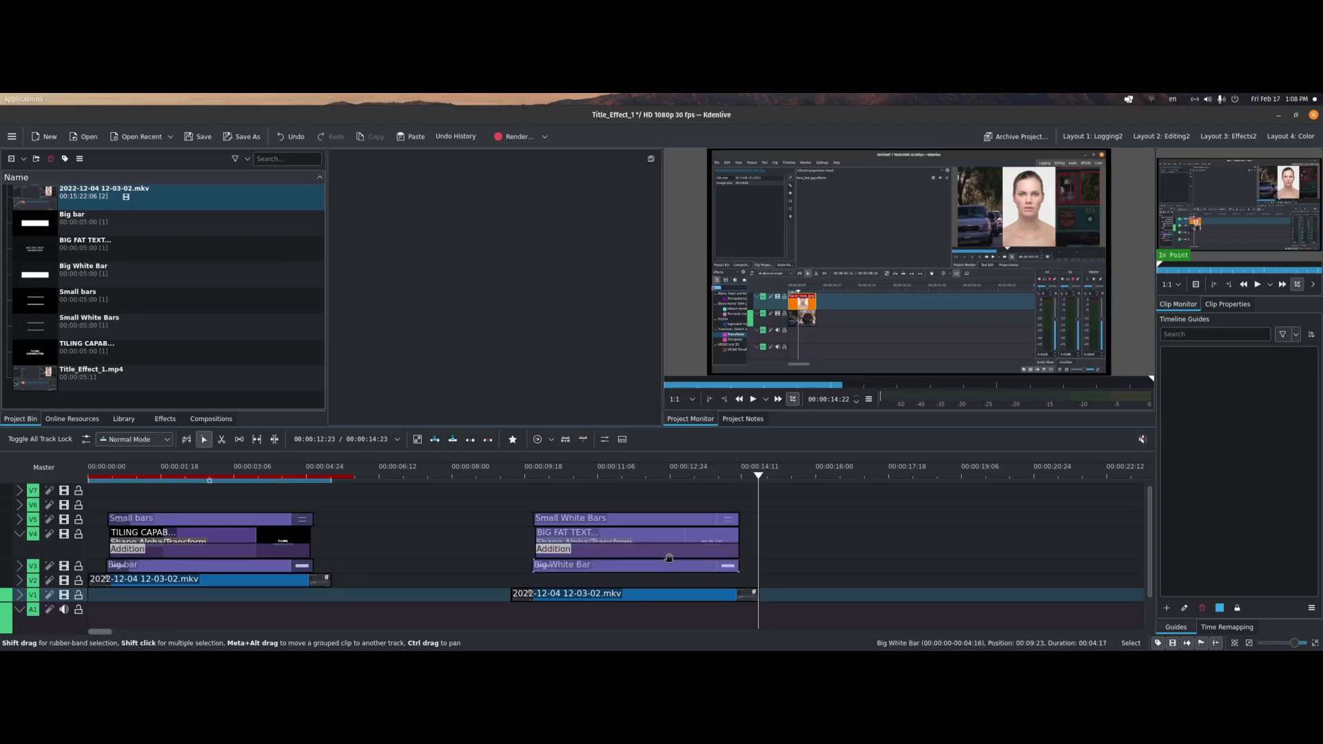
pyautogui.click(603, 476)
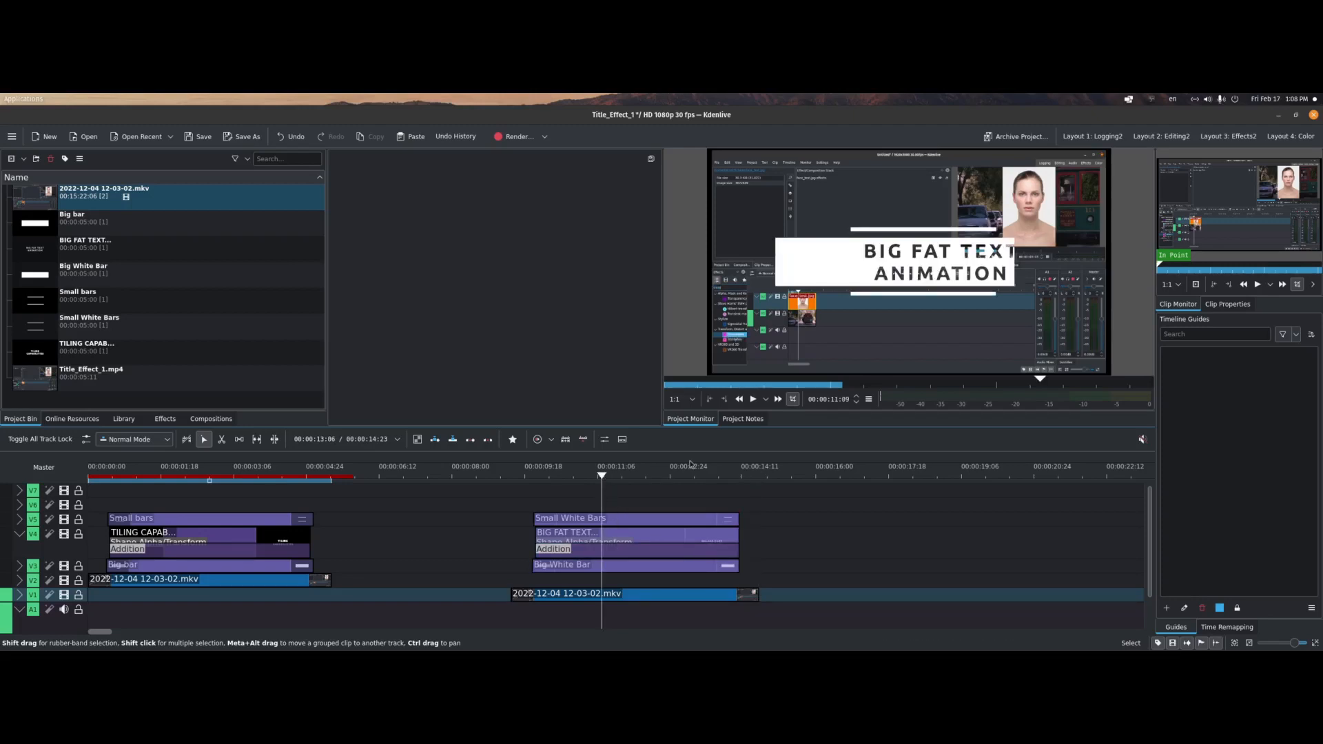
pyautogui.click(635, 481)
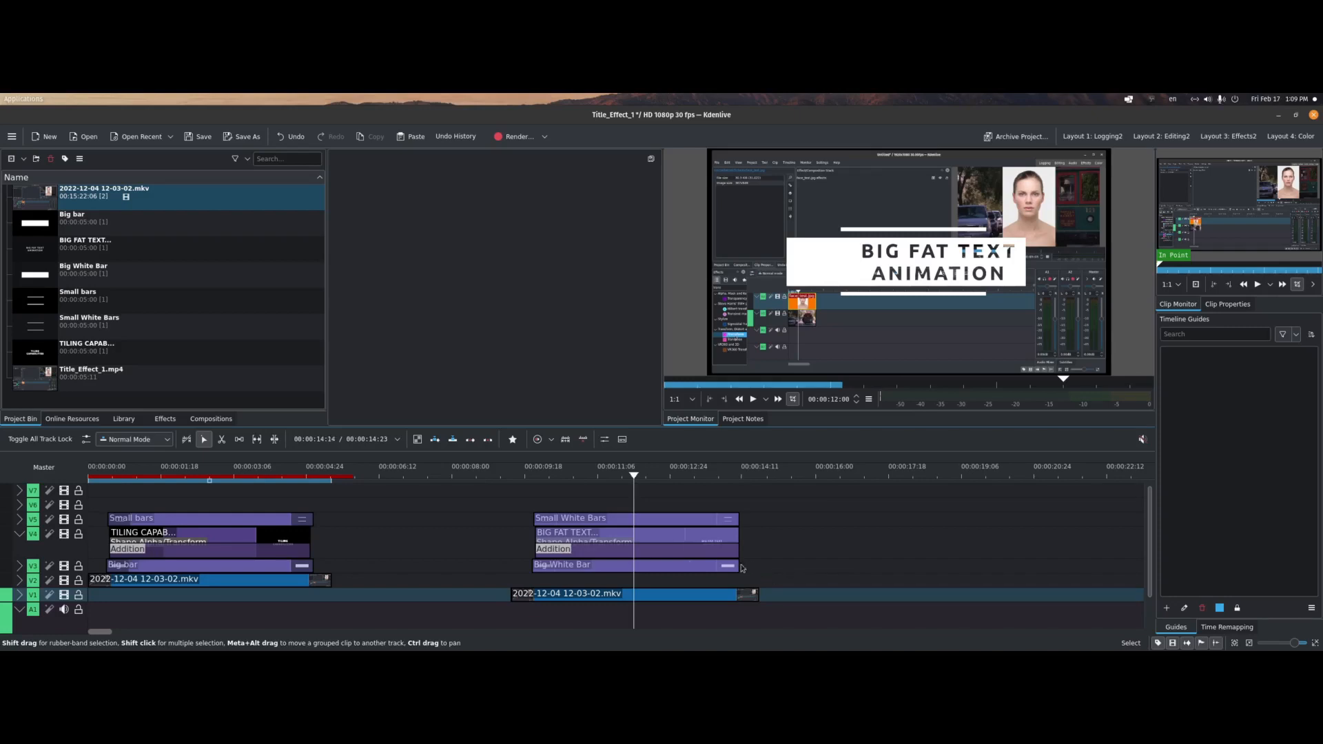
pyautogui.click(563, 518)
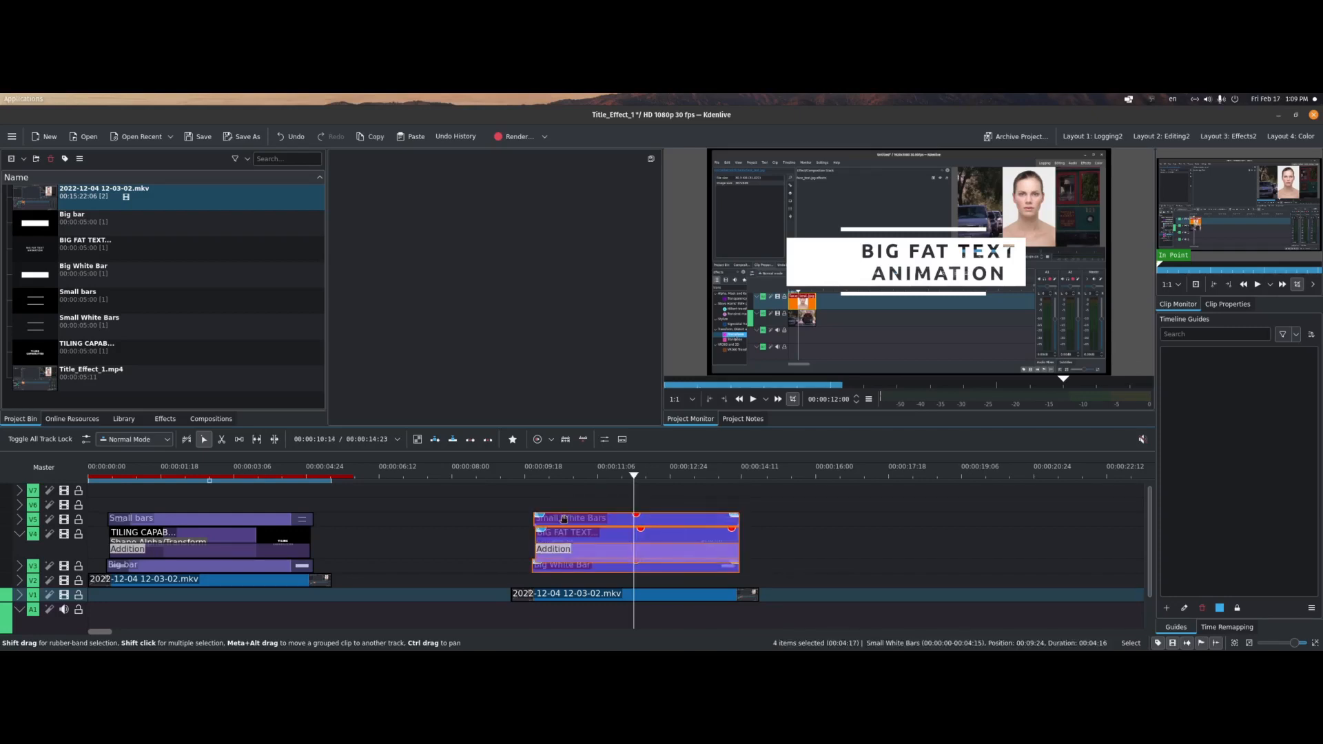
pyautogui.click(124, 419)
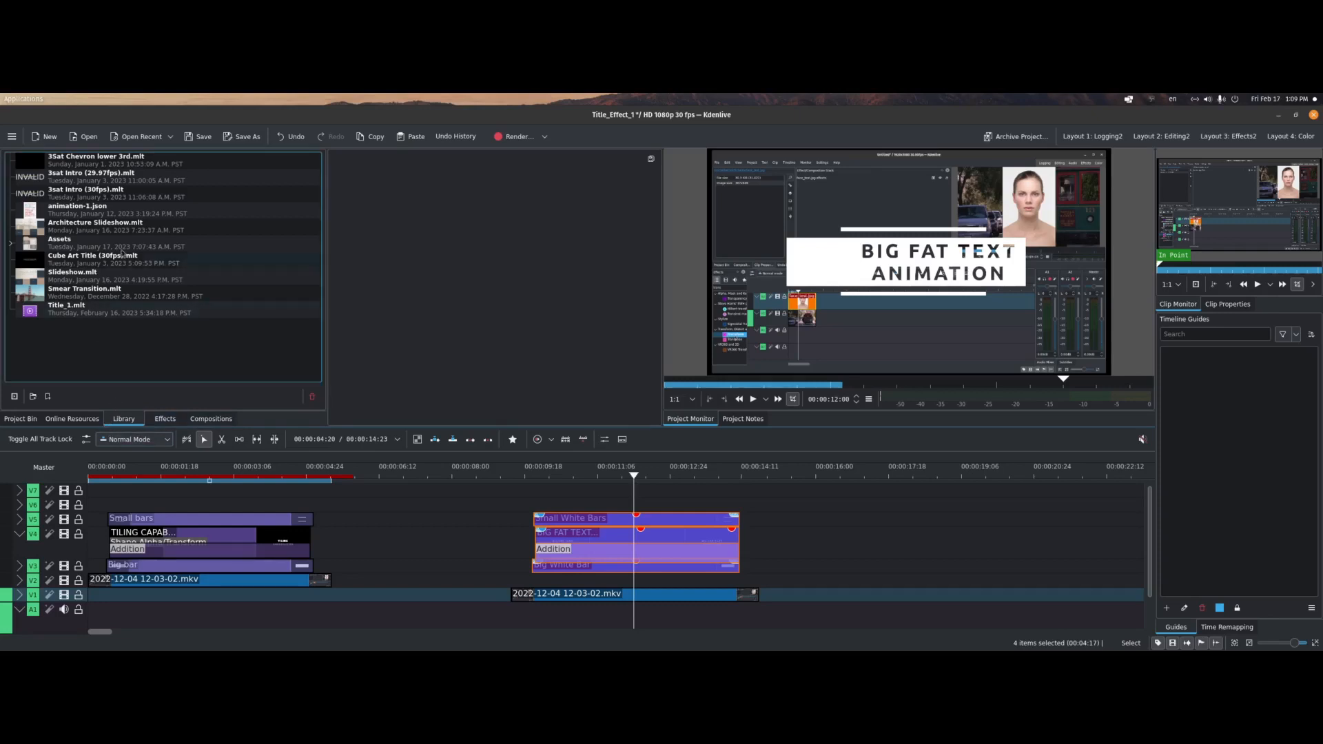
pyautogui.click(48, 397)
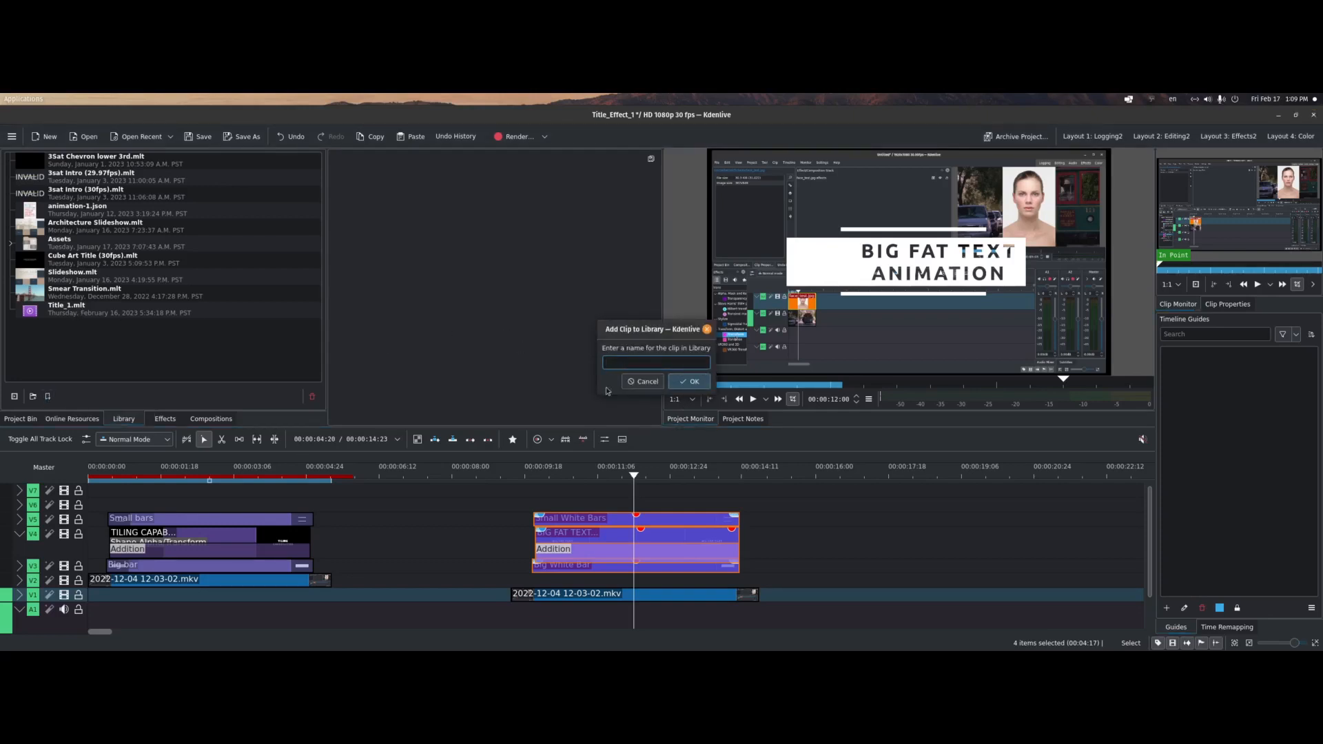
pyautogui.click(643, 381)
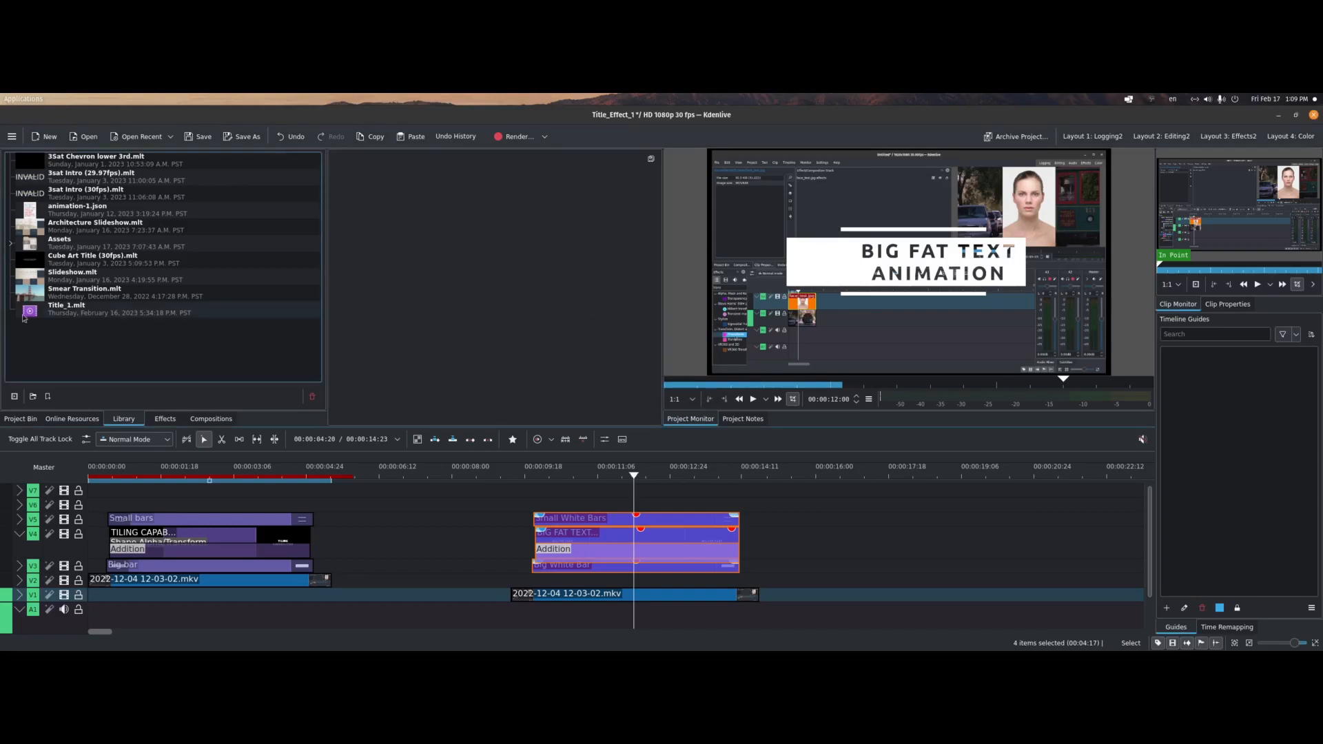
# Add the library clip Title_1.mlt to the project and show it in the project bin
pyautogui.click(61, 313)
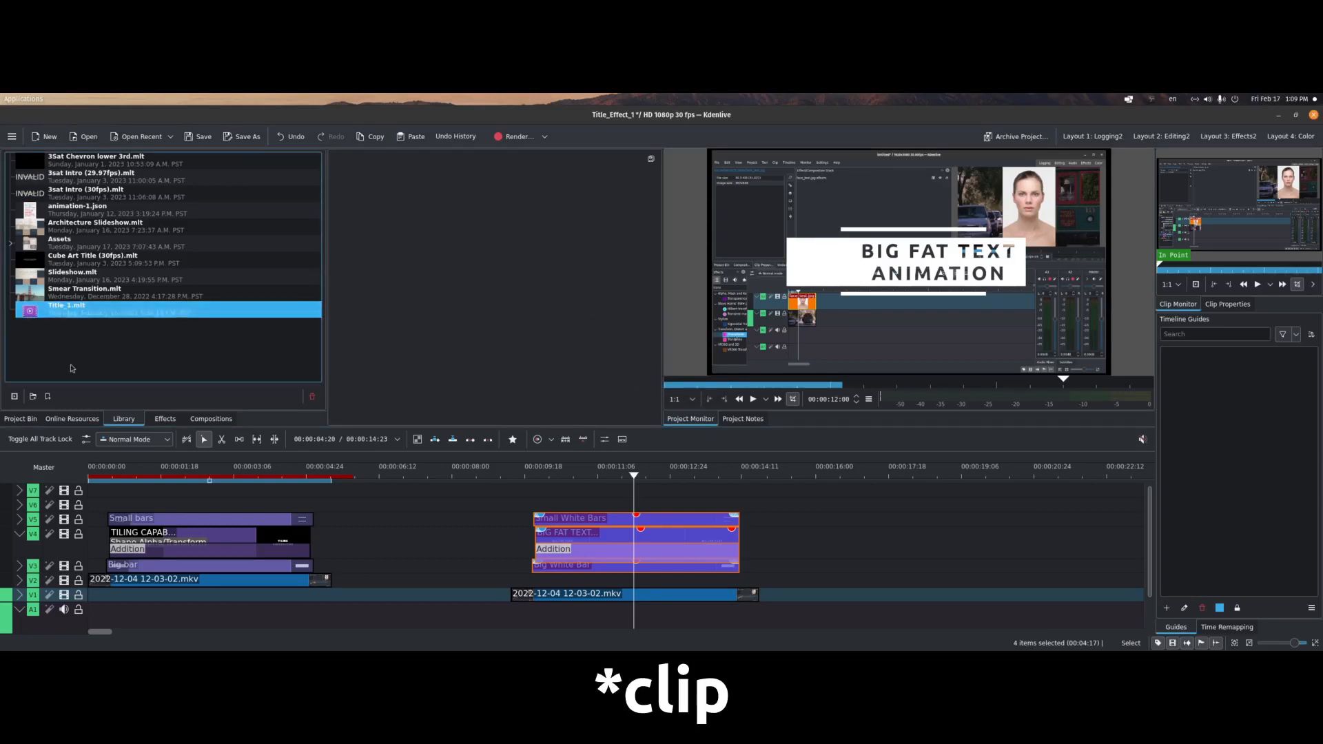
pyautogui.click(14, 397)
pyautogui.click(22, 418)
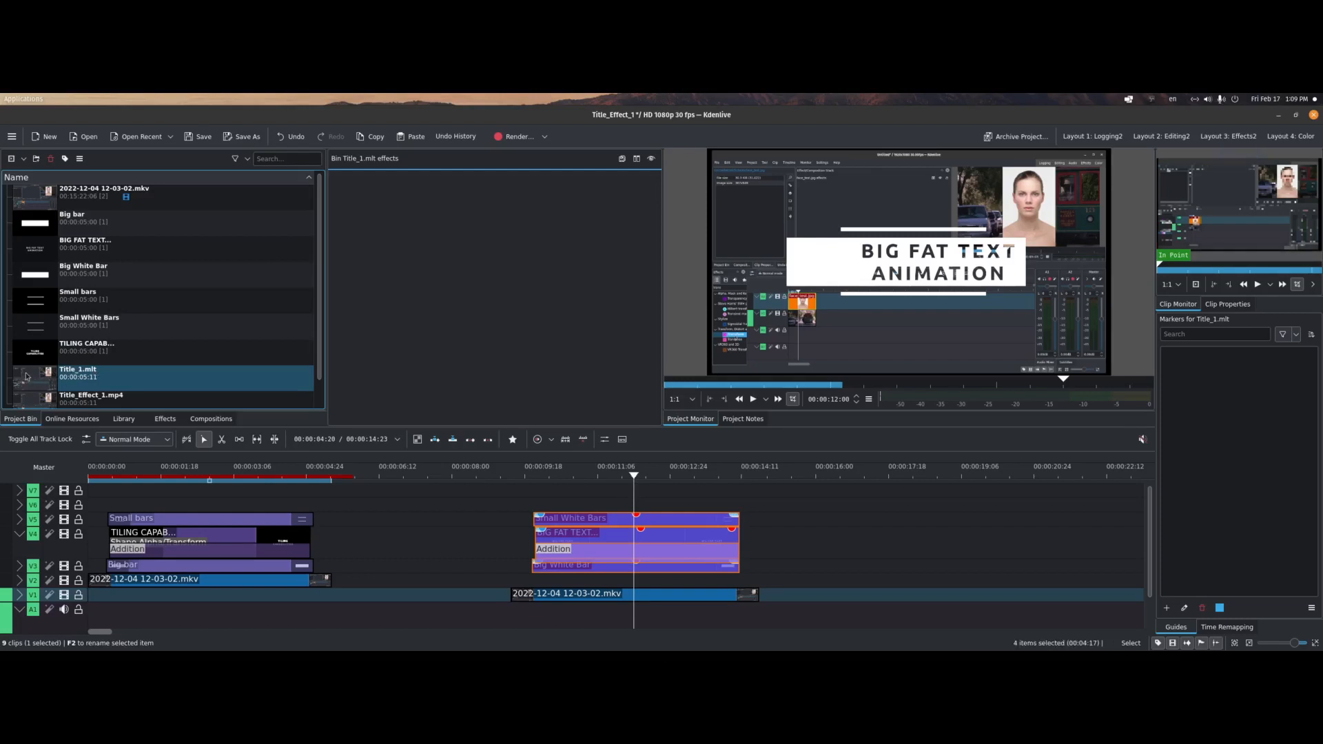
# Place Title_1.mlt on track V1 at 00:00:15:16 and scrub through it to 00:00:18:00
pyautogui.moveTo(26, 377); pyautogui.dragTo(793, 594)
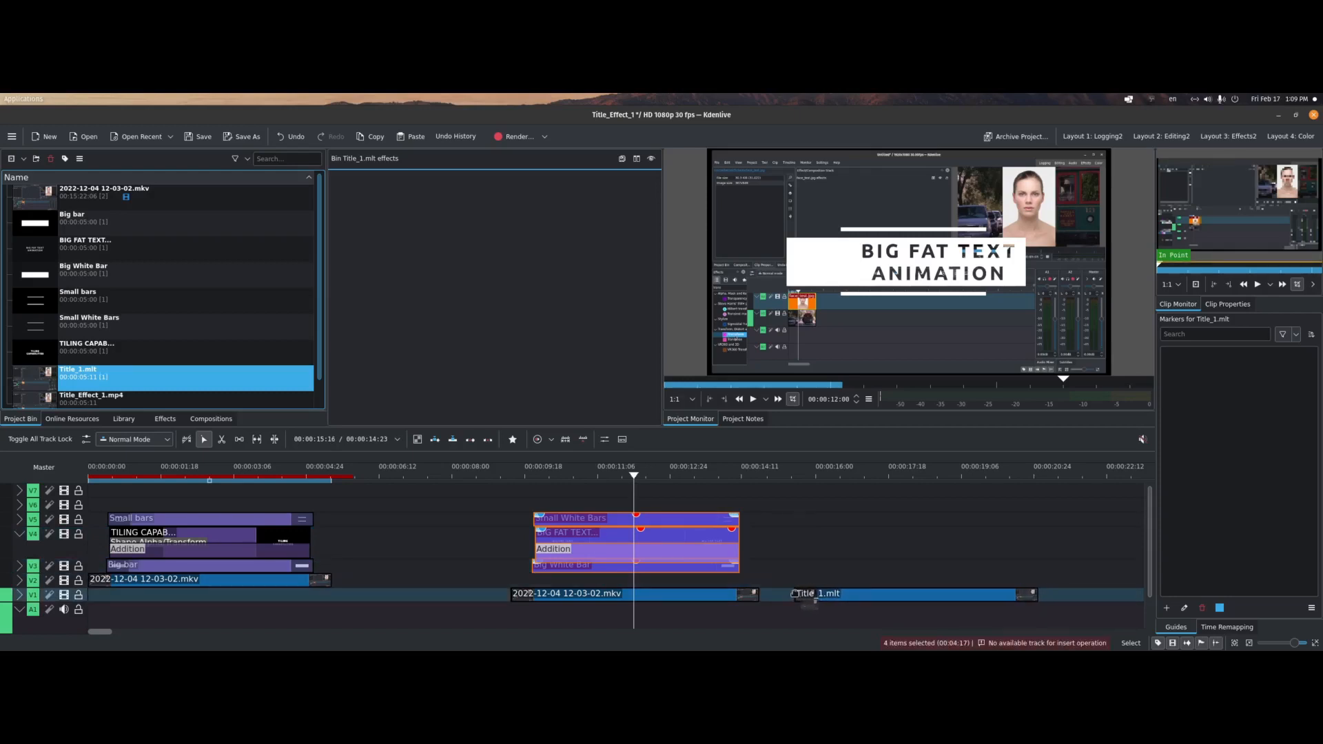
pyautogui.click(796, 476)
pyautogui.moveTo(797, 477); pyautogui.dragTo(907, 523)
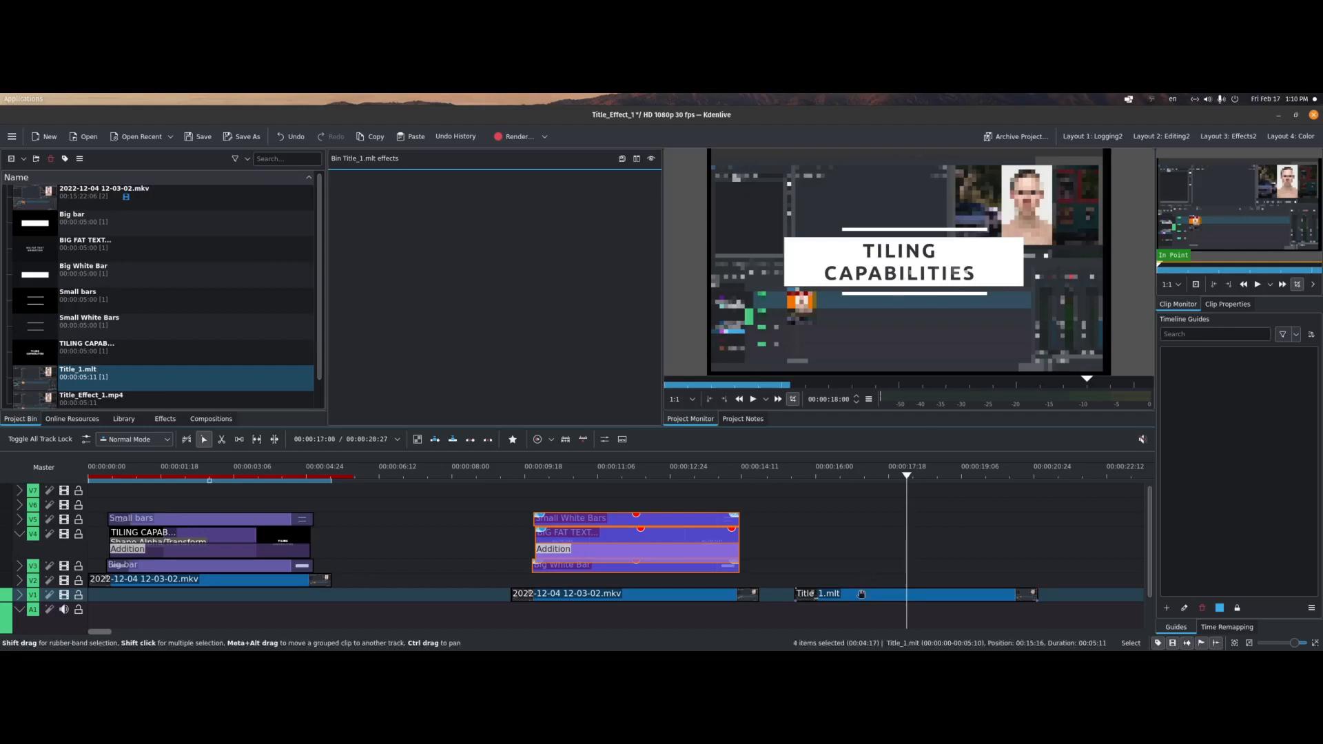
# Move the Title_1.mlt clip up to track V3 and expand it into its component clips
pyautogui.moveTo(861, 593); pyautogui.dragTo(862, 565)
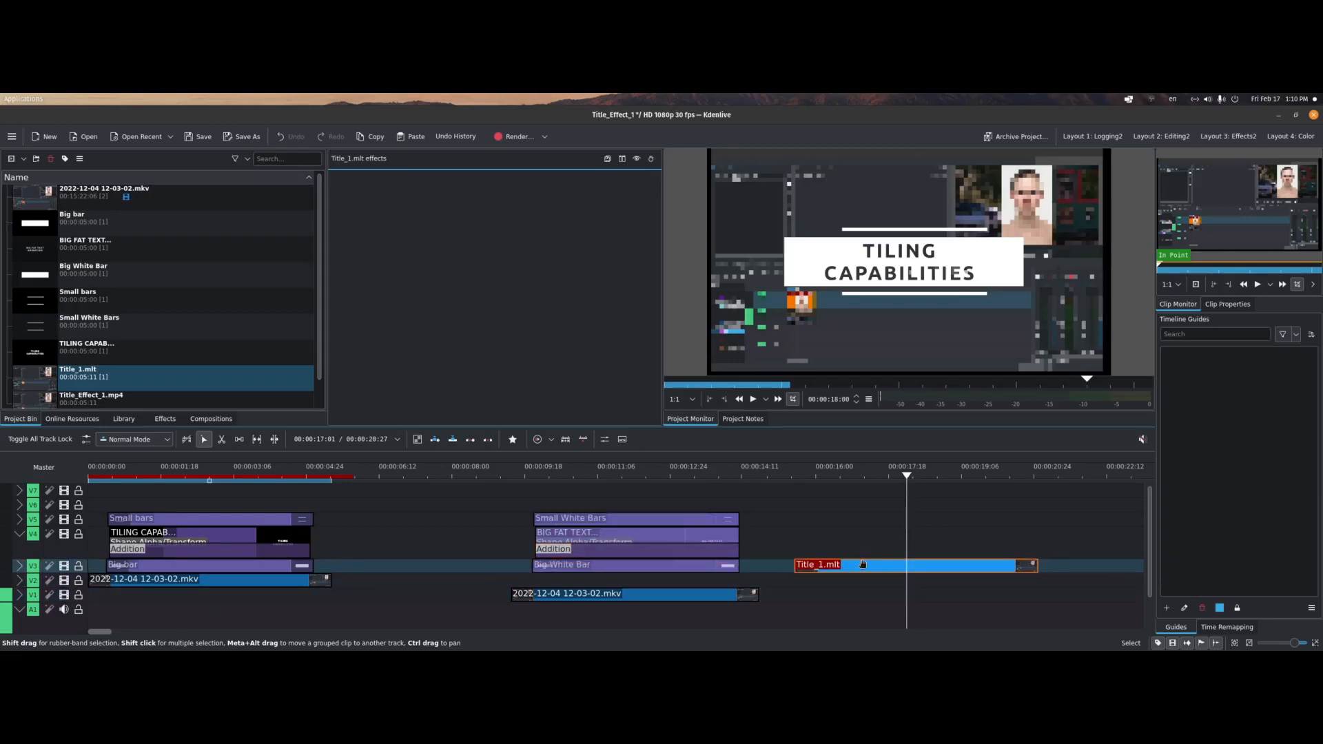
pyautogui.click(12, 137)
pyautogui.moveTo(31, 234)
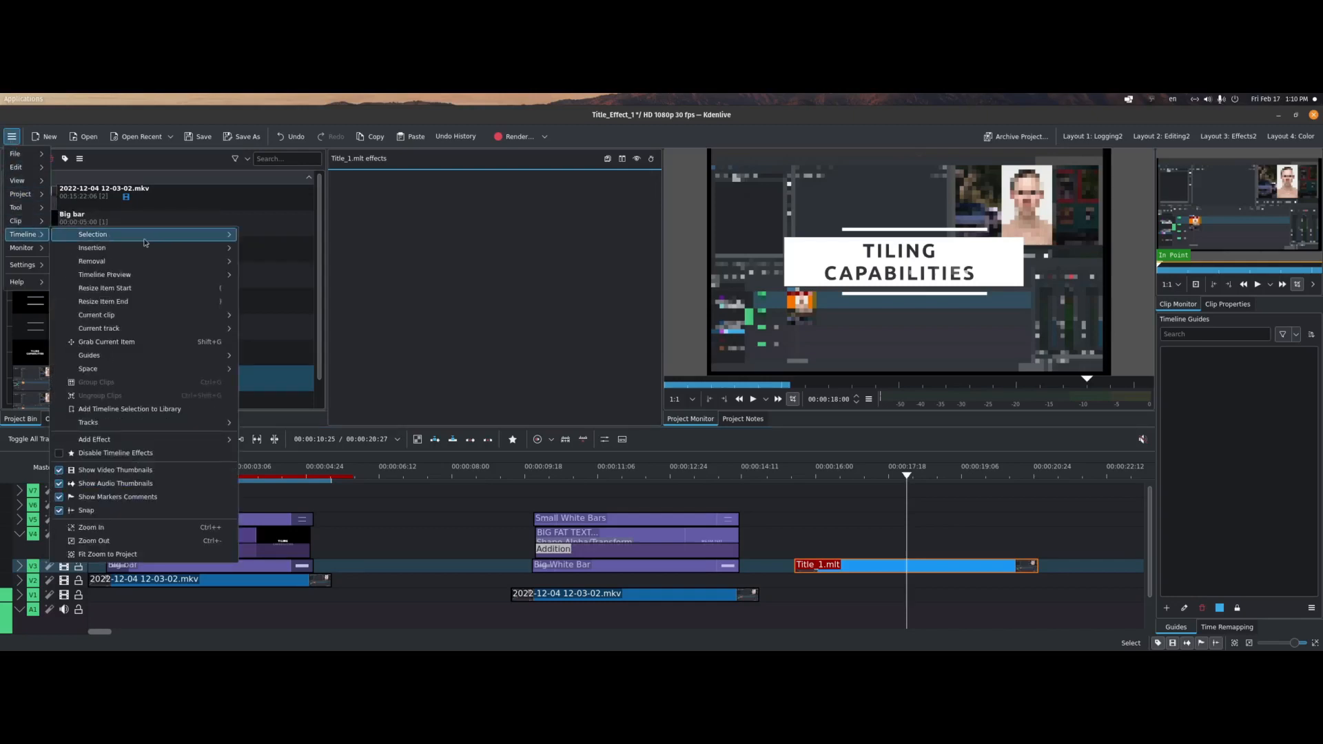
pyautogui.moveTo(168, 320)
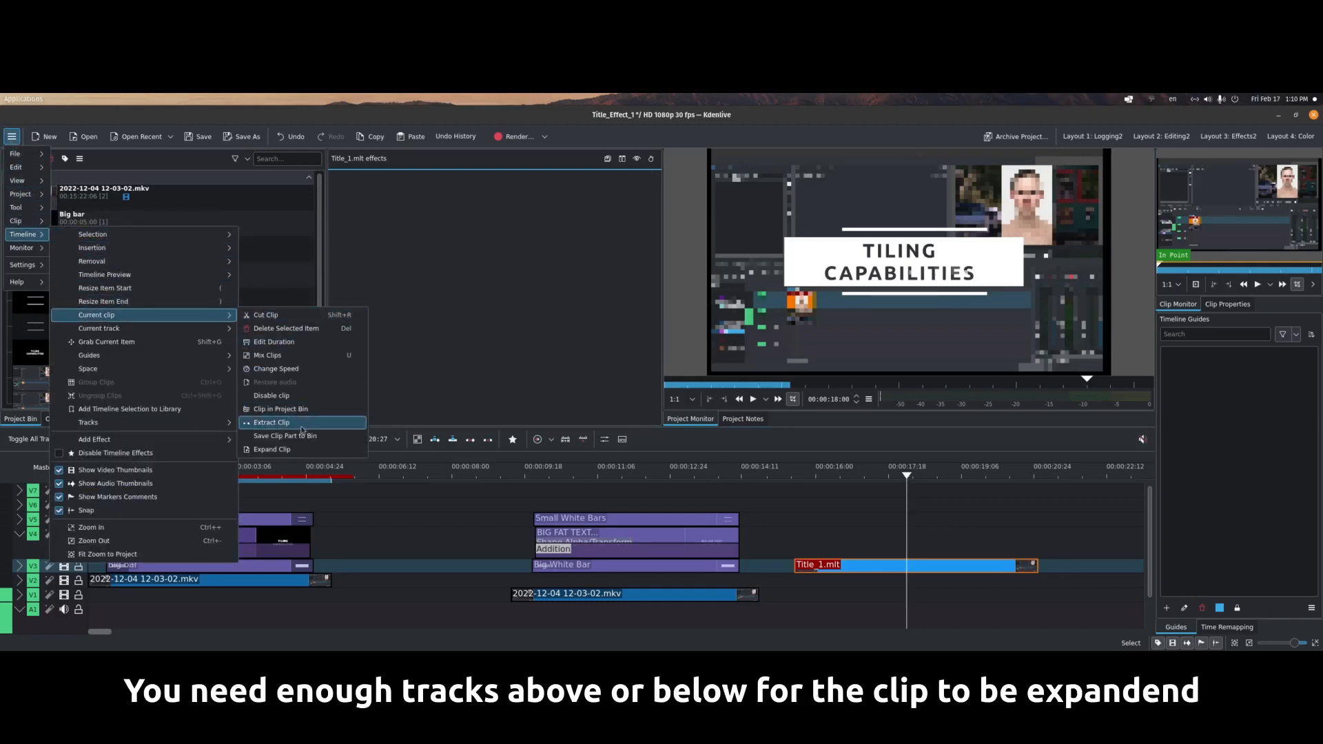
pyautogui.click(295, 451)
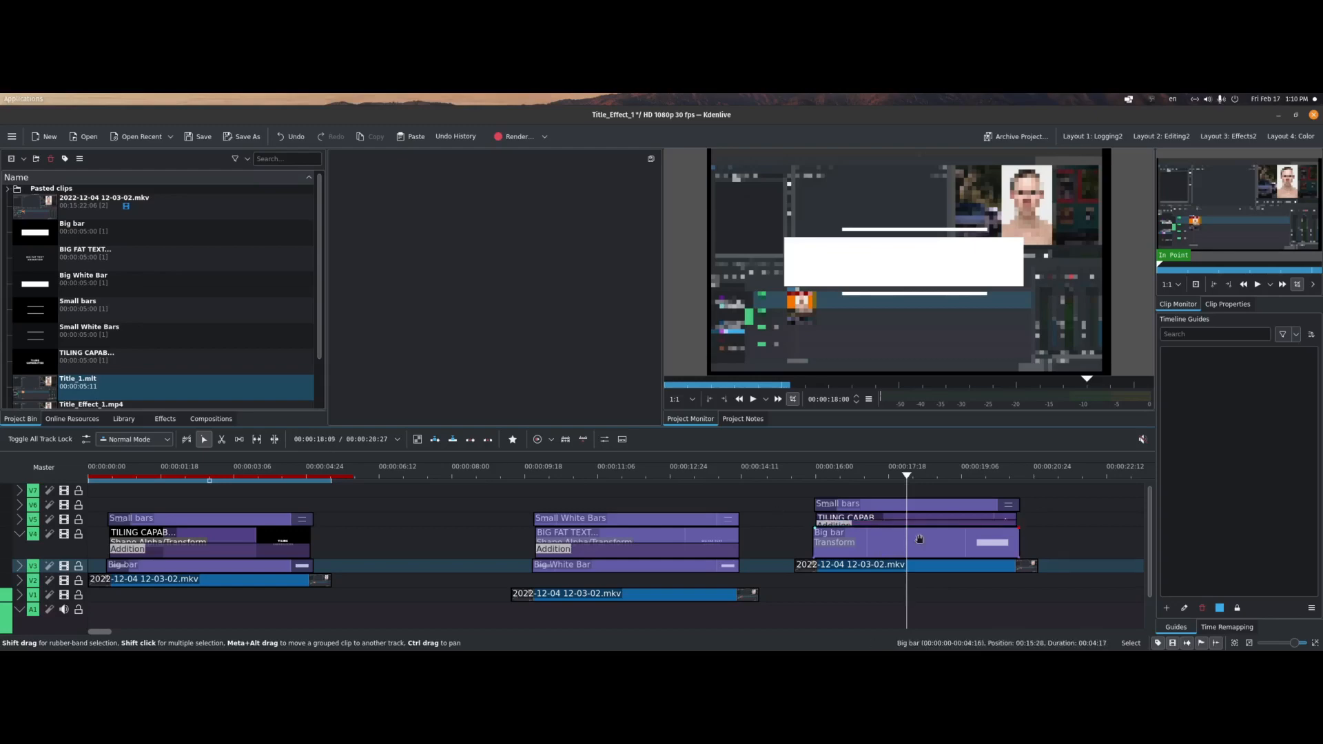
# Expand the Pasted clips folder in the project bin and examine the clips inside it
pyautogui.click(9, 191)
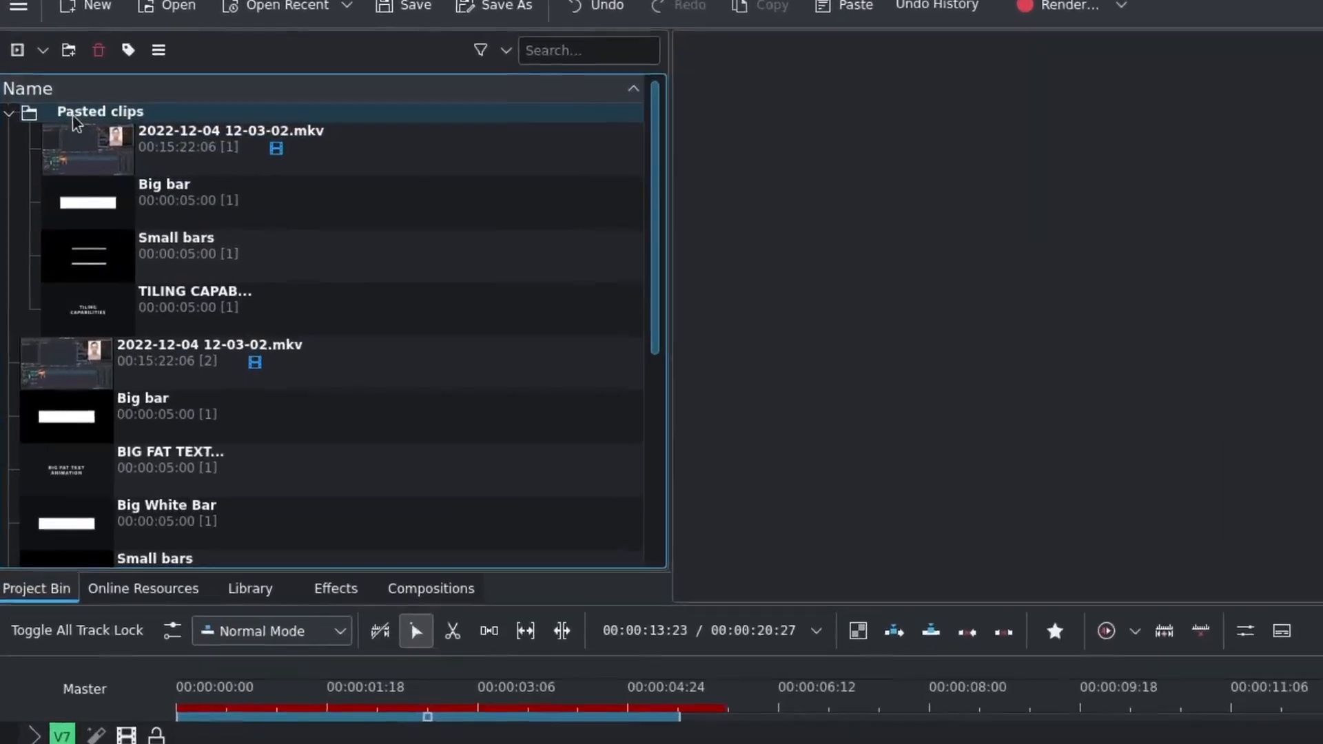
pyautogui.click(319, 189)
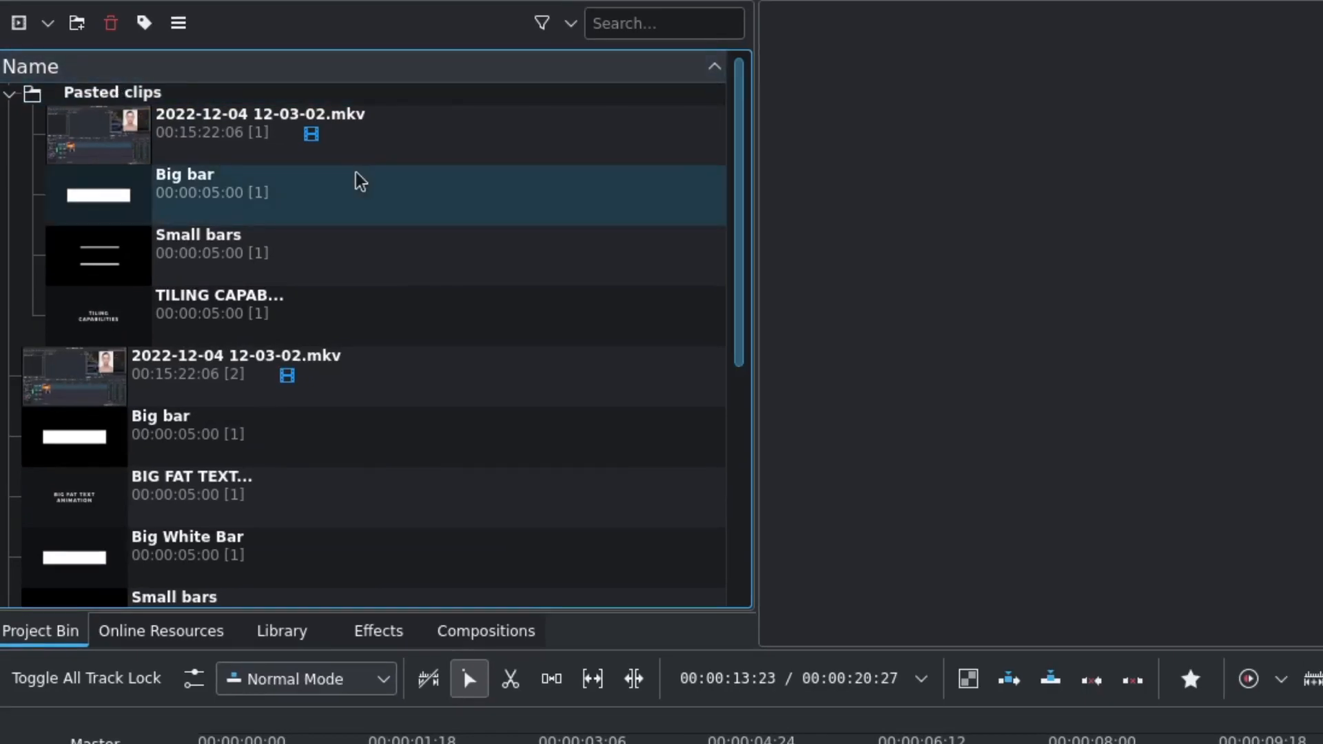
pyautogui.click(255, 236)
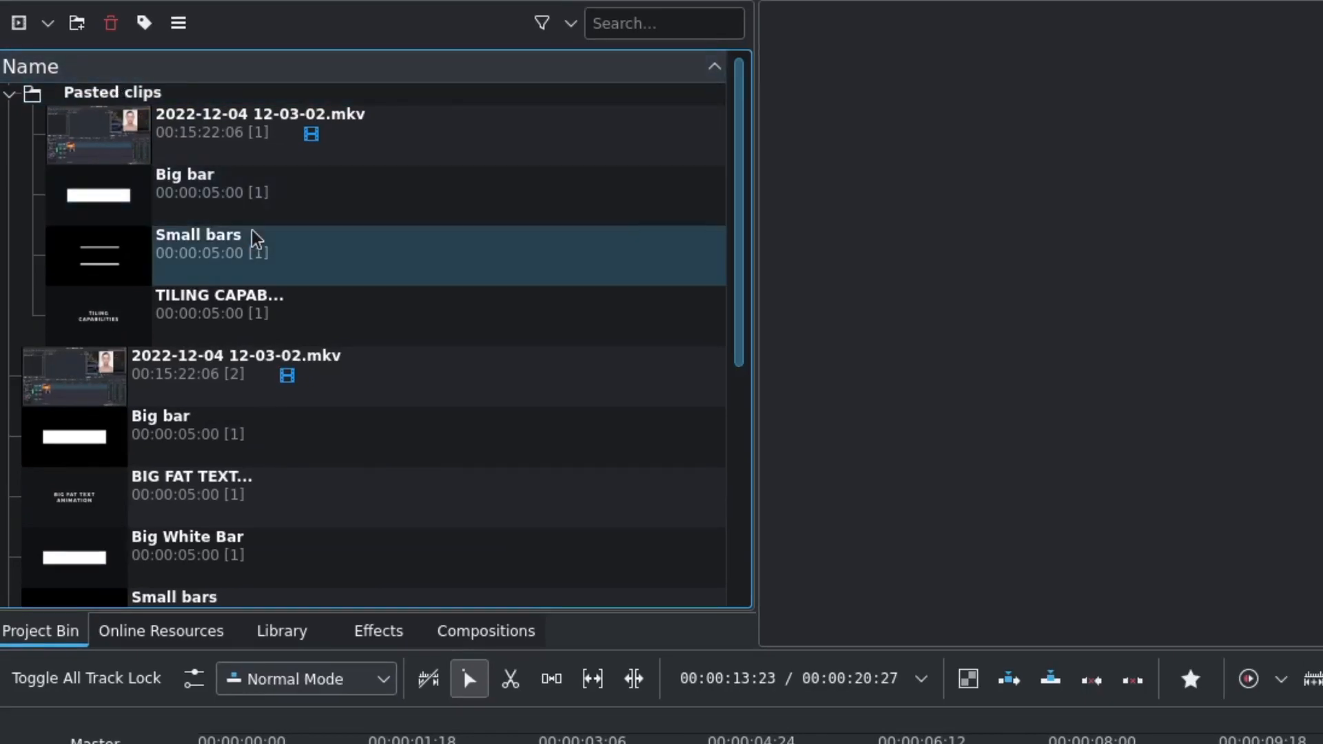
pyautogui.click(180, 133)
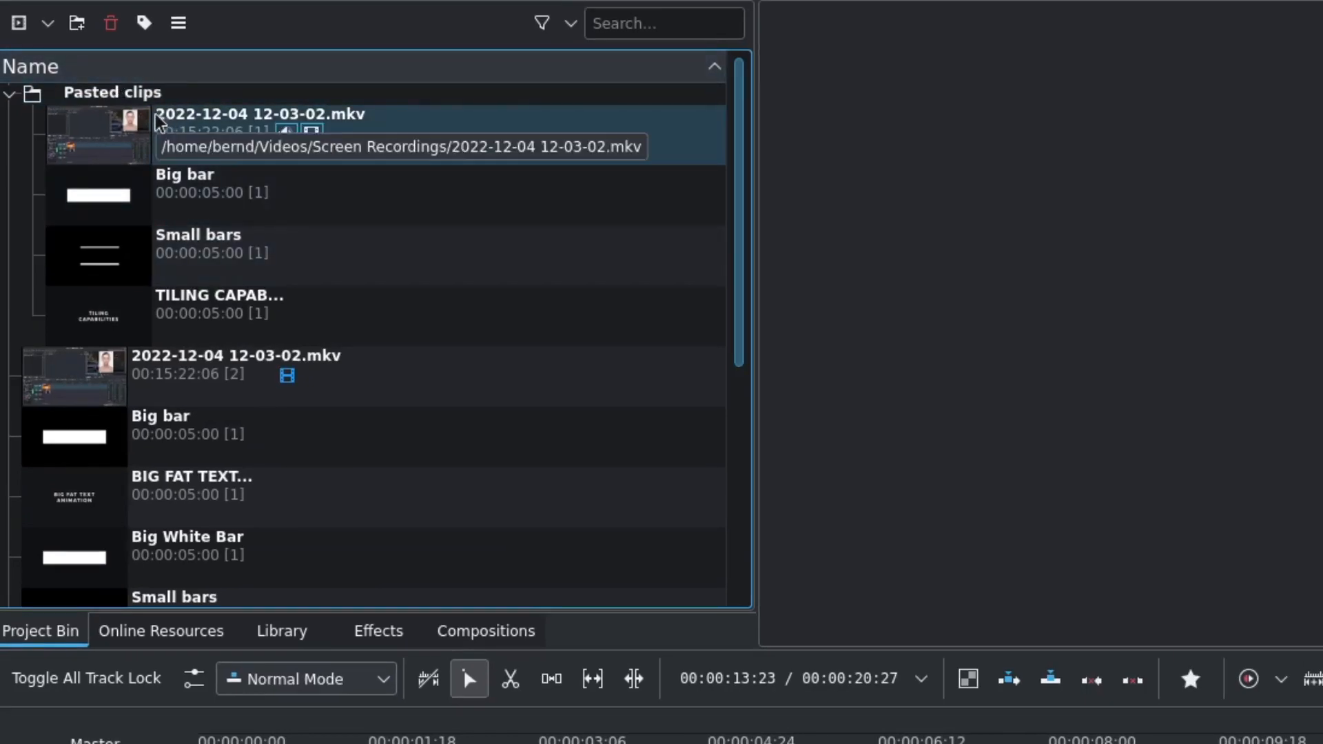
pyautogui.click(184, 281)
# Inspect the pasted TILING CAPAB... clip in the title editor with the background hidden, then close the editor without updating the title
pyautogui.doubleClick(138, 317)
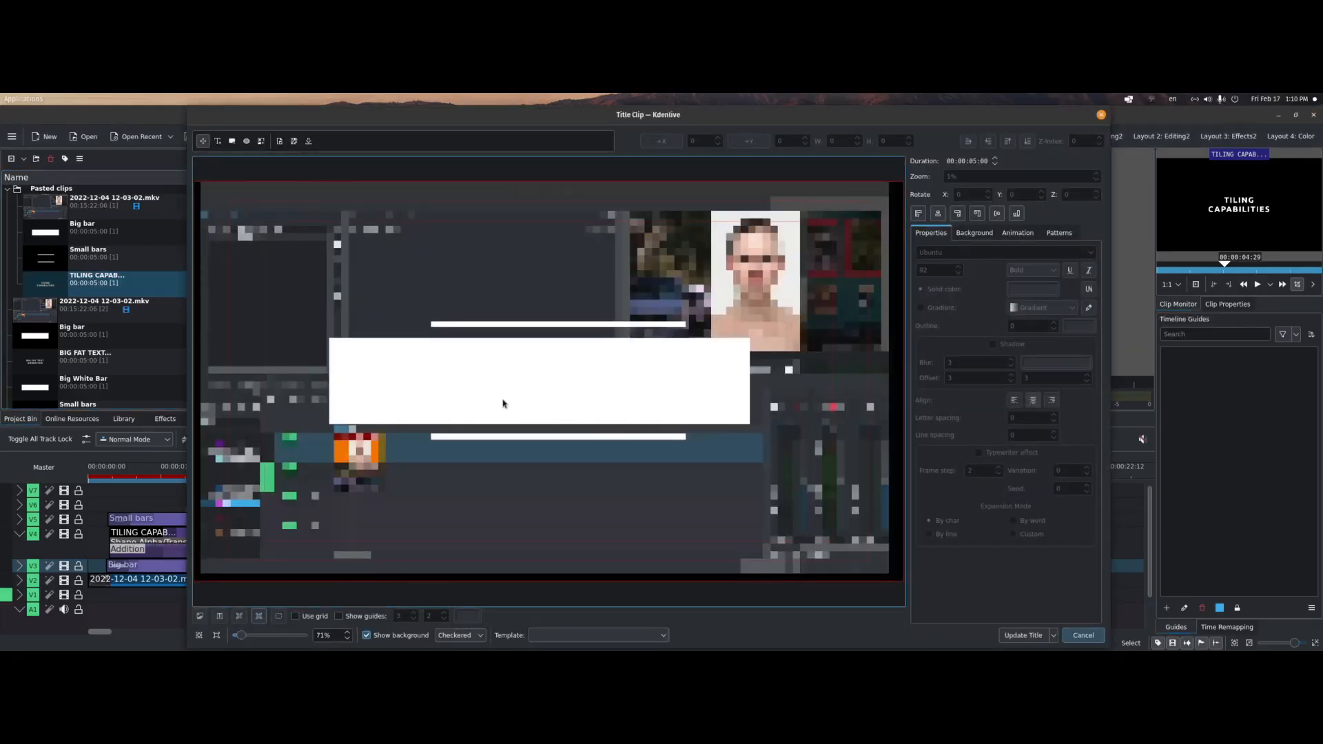
pyautogui.click(366, 635)
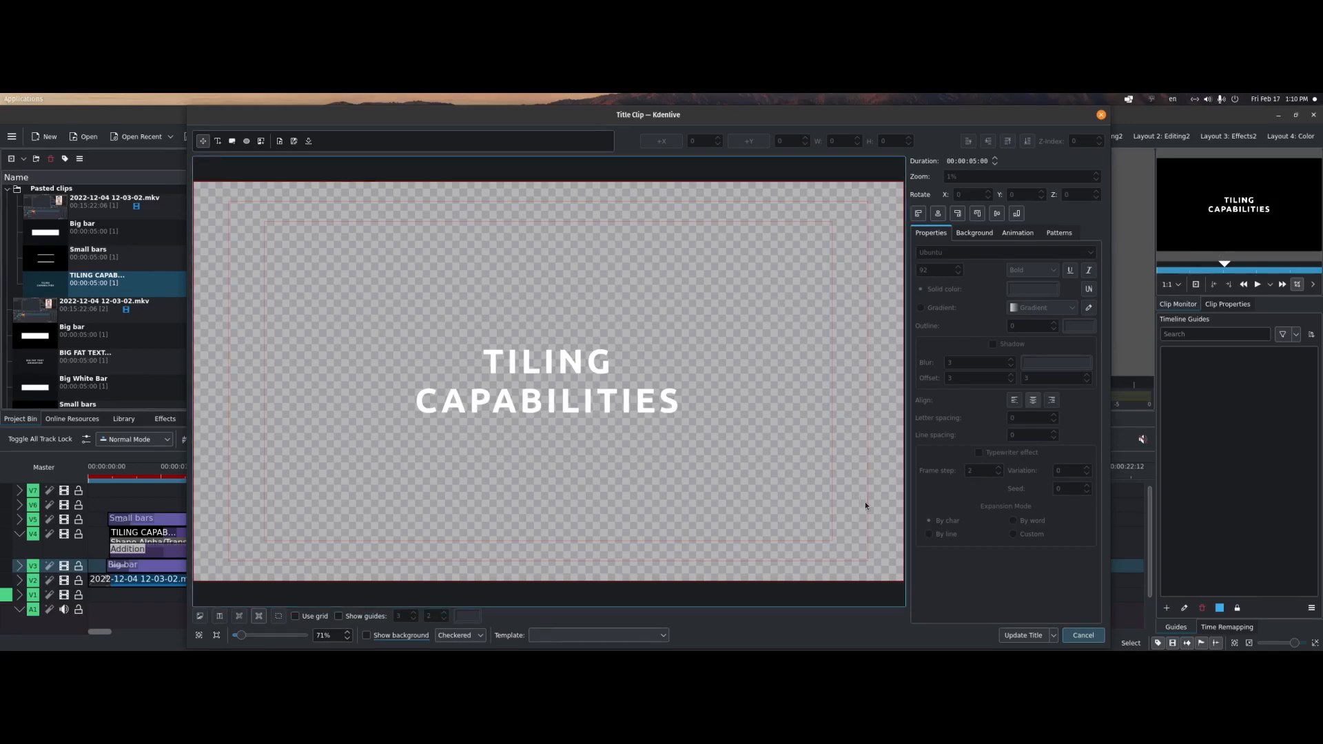
pyautogui.click(1081, 636)
pyautogui.rightClick(1241, 204)
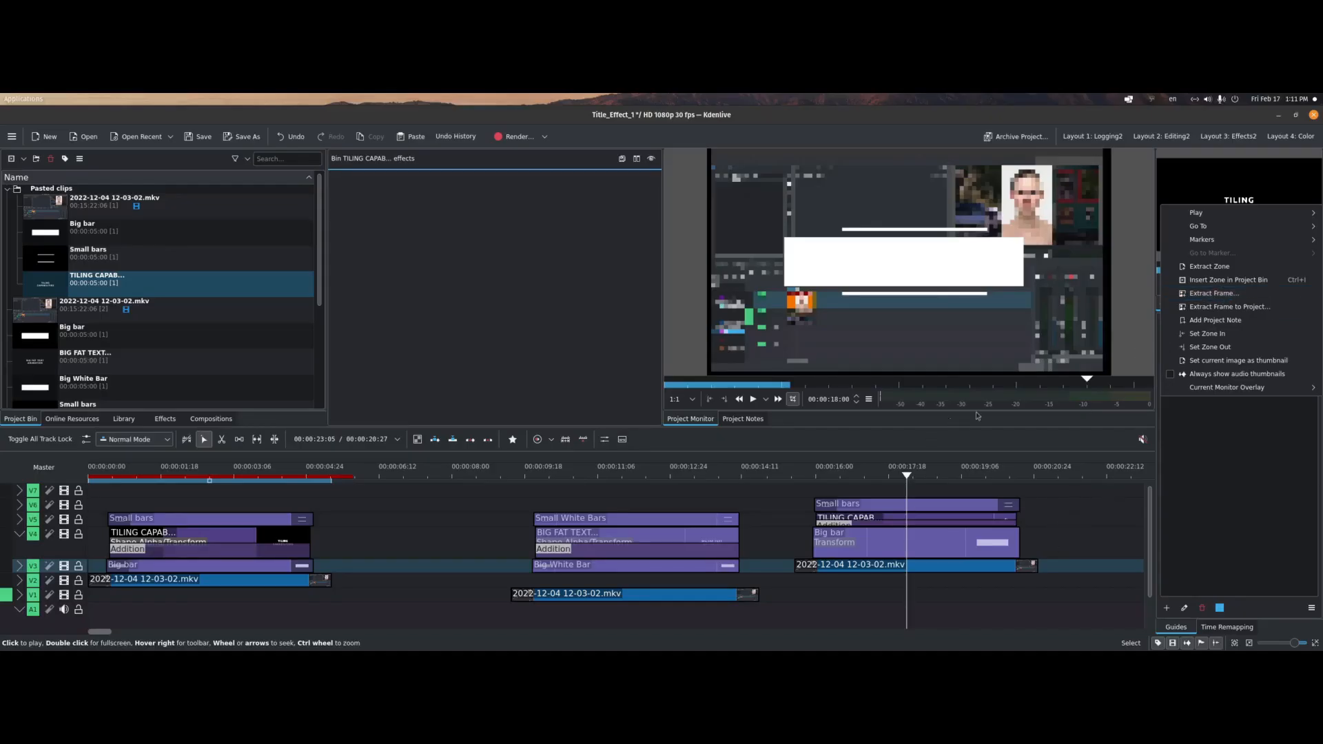
pyautogui.press('Escape')
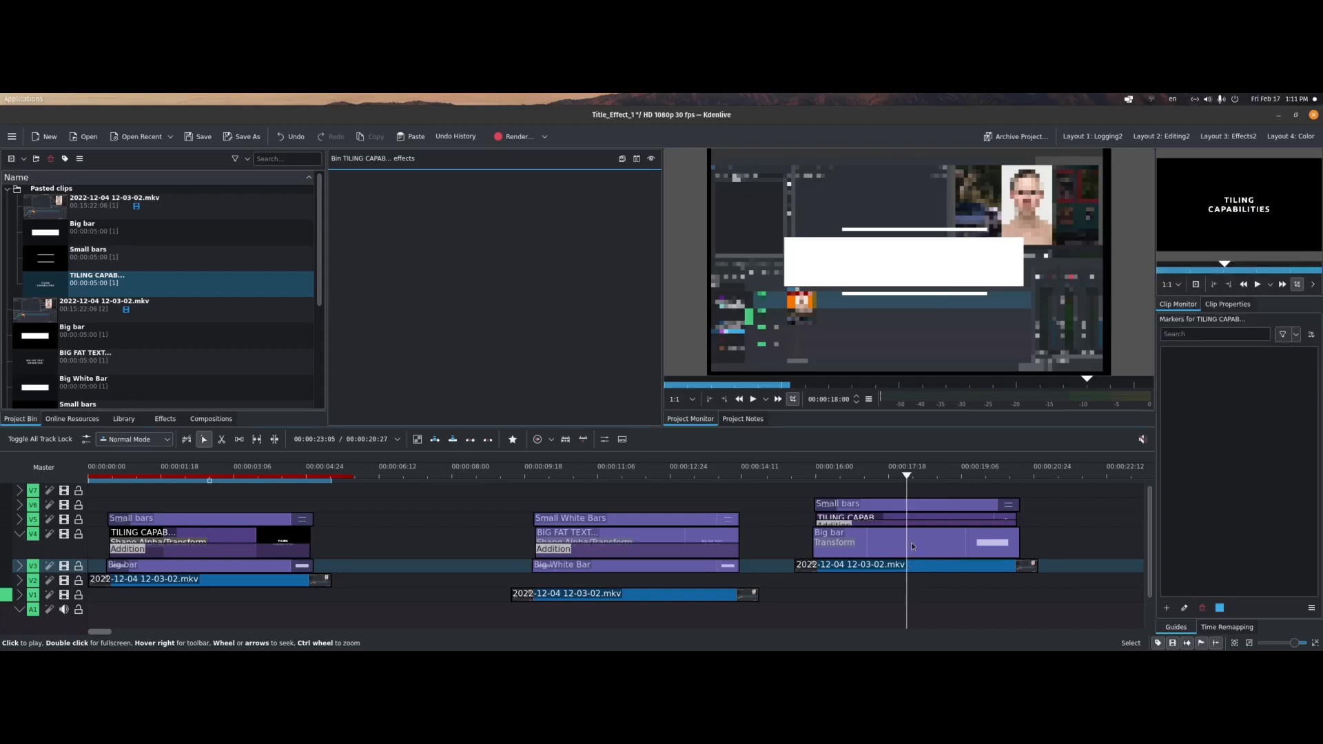